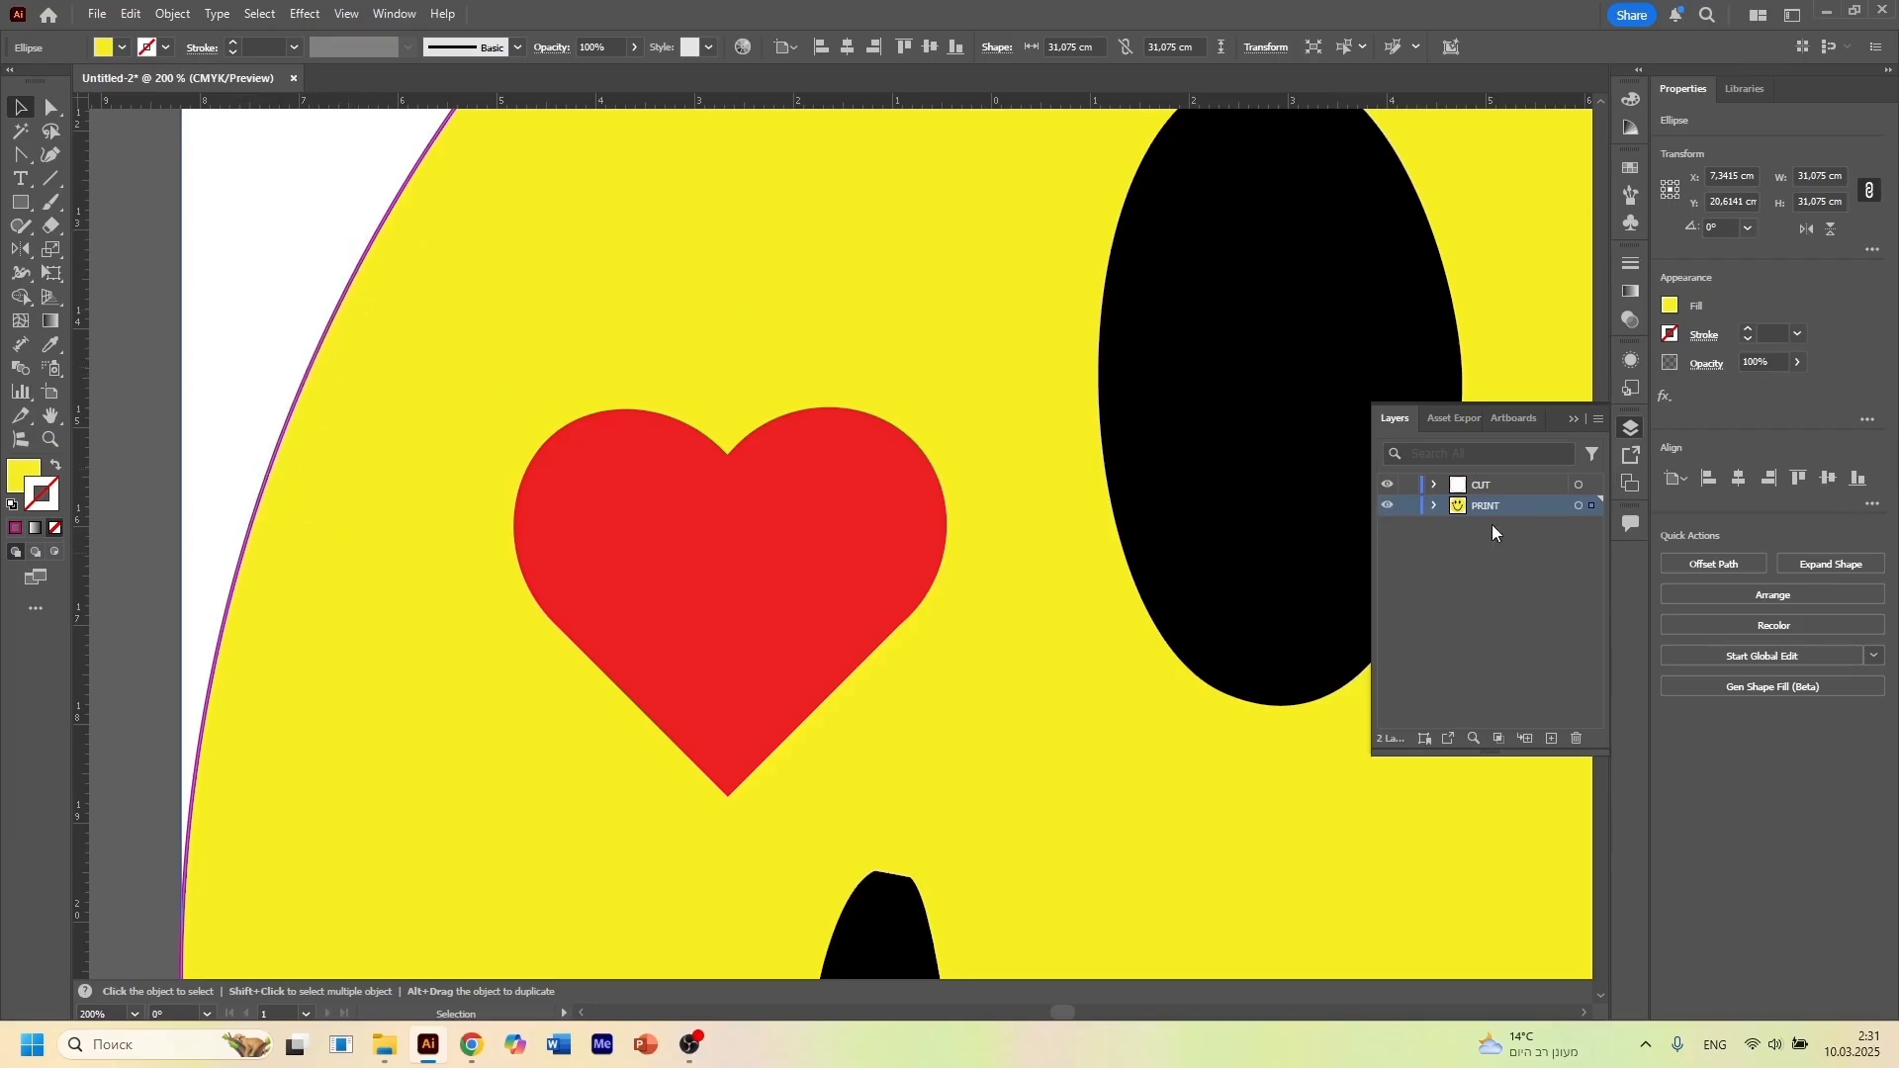
Give the yellow circle in the PRINT layer a matching yellow stroke with a weight of 8 pt
{"action": "left_click", "coordinate": [1433, 506]}
{"action": "left_click", "coordinate": [1513, 592]}
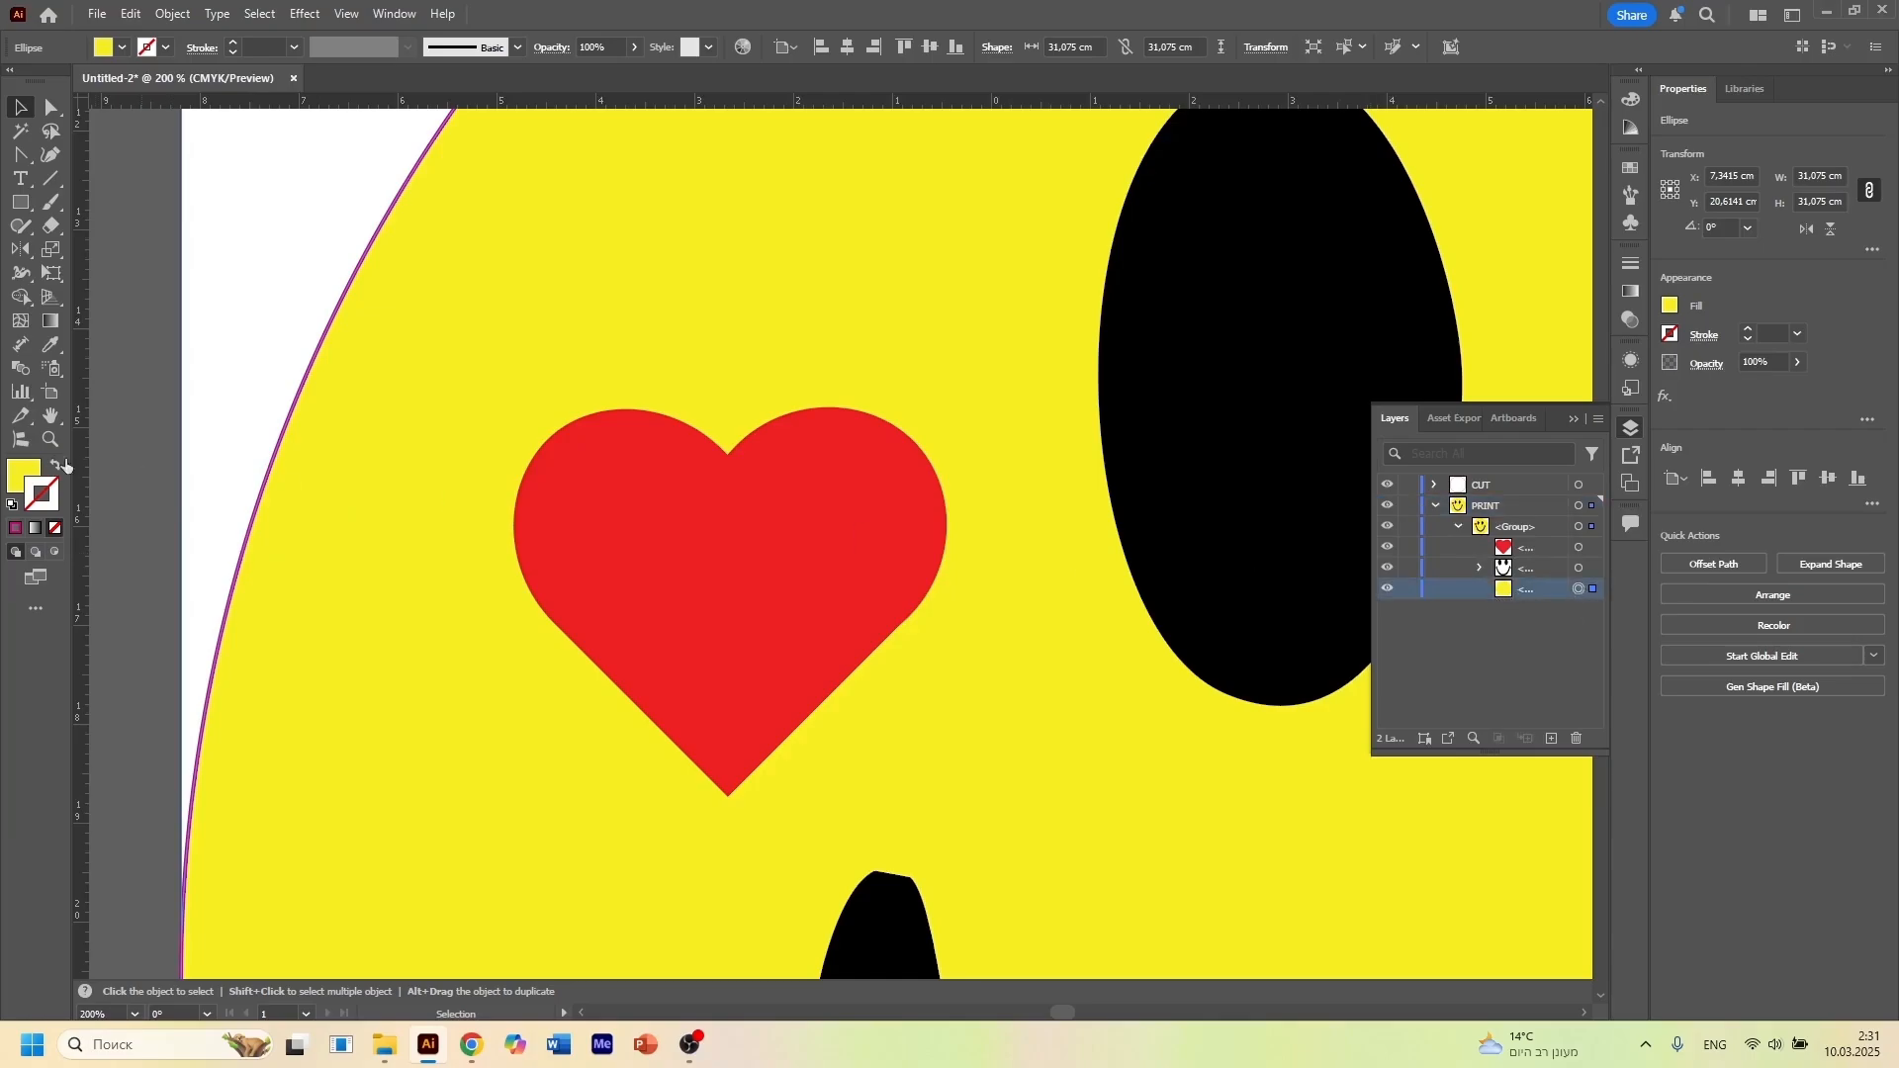
{"action": "left_click_drag", "start_coordinate": [19, 477], "coordinate": [48, 500]}
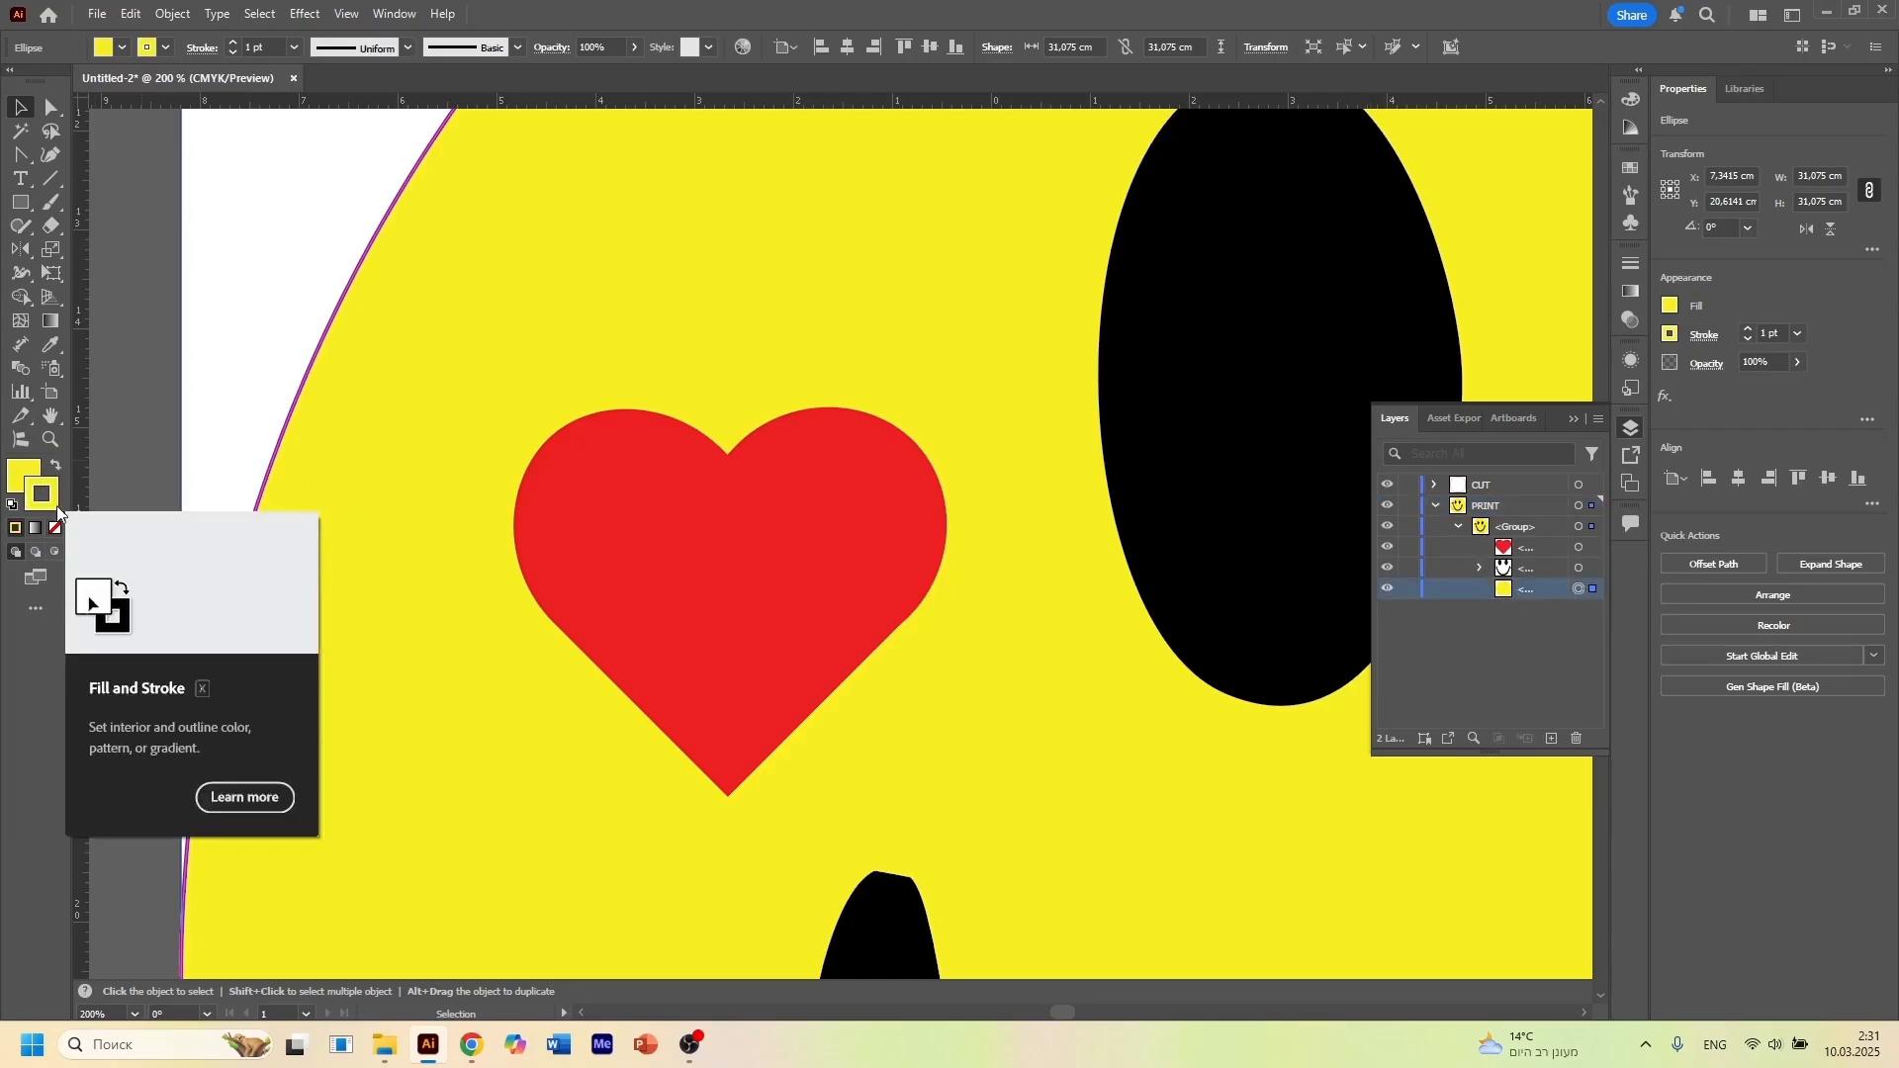
{"action": "left_click", "coordinate": [232, 43]}
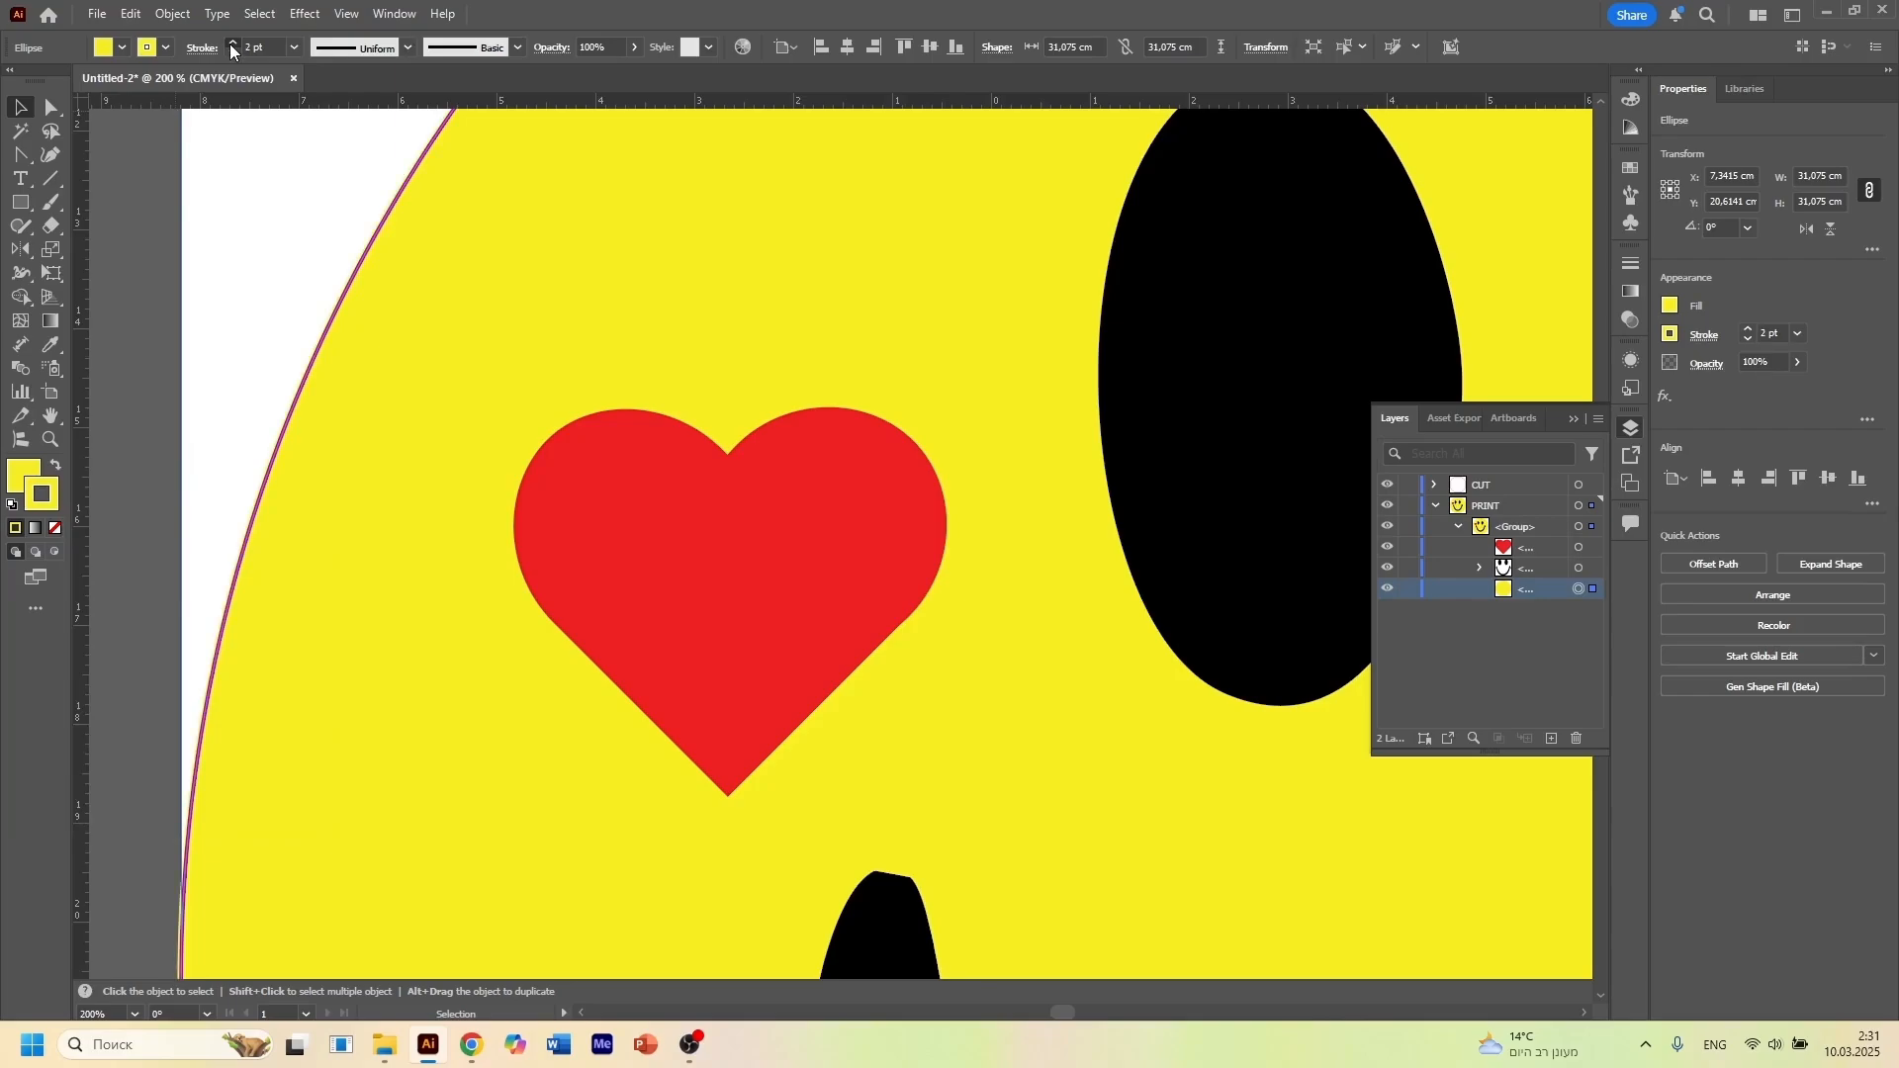
{"action": "left_click", "coordinate": [233, 43]}
{"action": "left_click", "coordinate": [232, 43]}
{"action": "left_click", "coordinate": [232, 43]}
{"action": "left_click", "coordinate": [232, 43]}
{"action": "left_click", "coordinate": [232, 43]}
{"action": "left_click", "coordinate": [232, 44]}
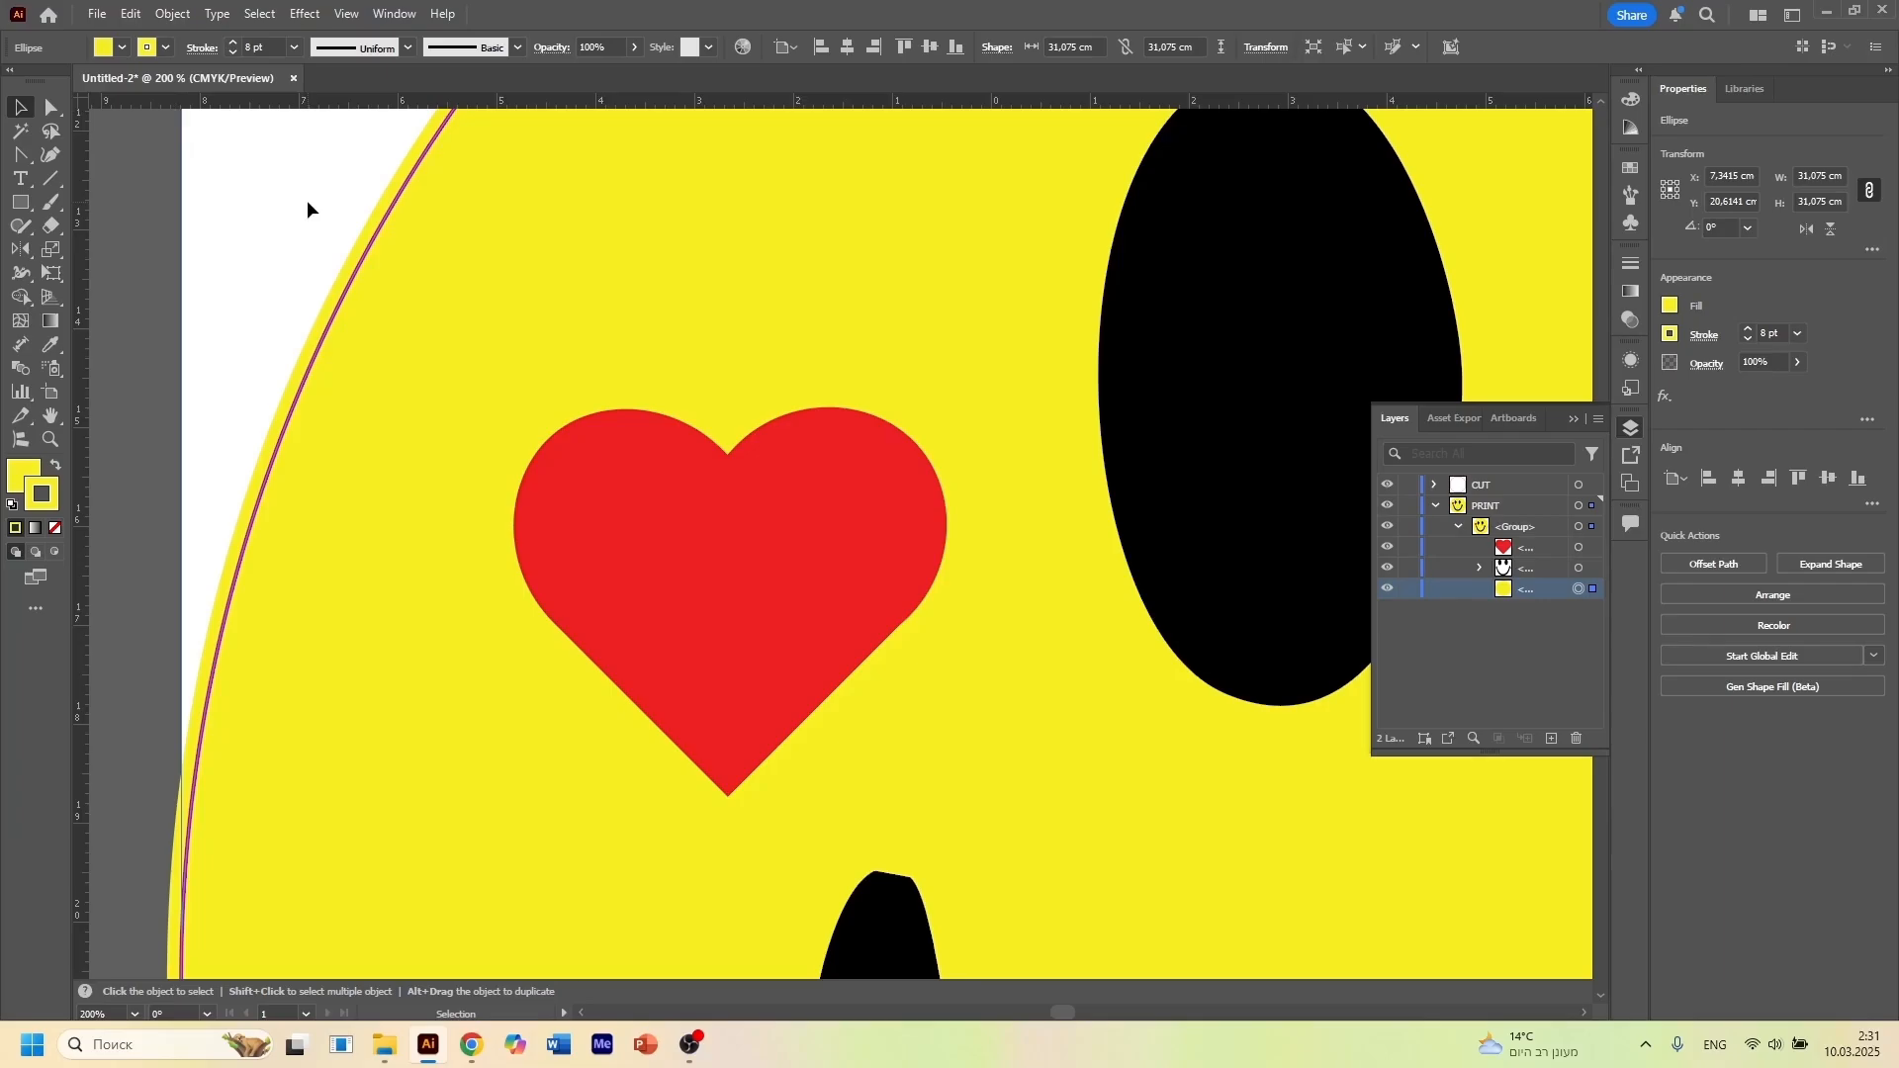
Increase the yellow circle's stroke weight to 10 pt and deselect it
{"action": "scroll", "coordinate": [307, 209], "scroll_direction": "down", "scroll_amount": 1, "text": "alt"}
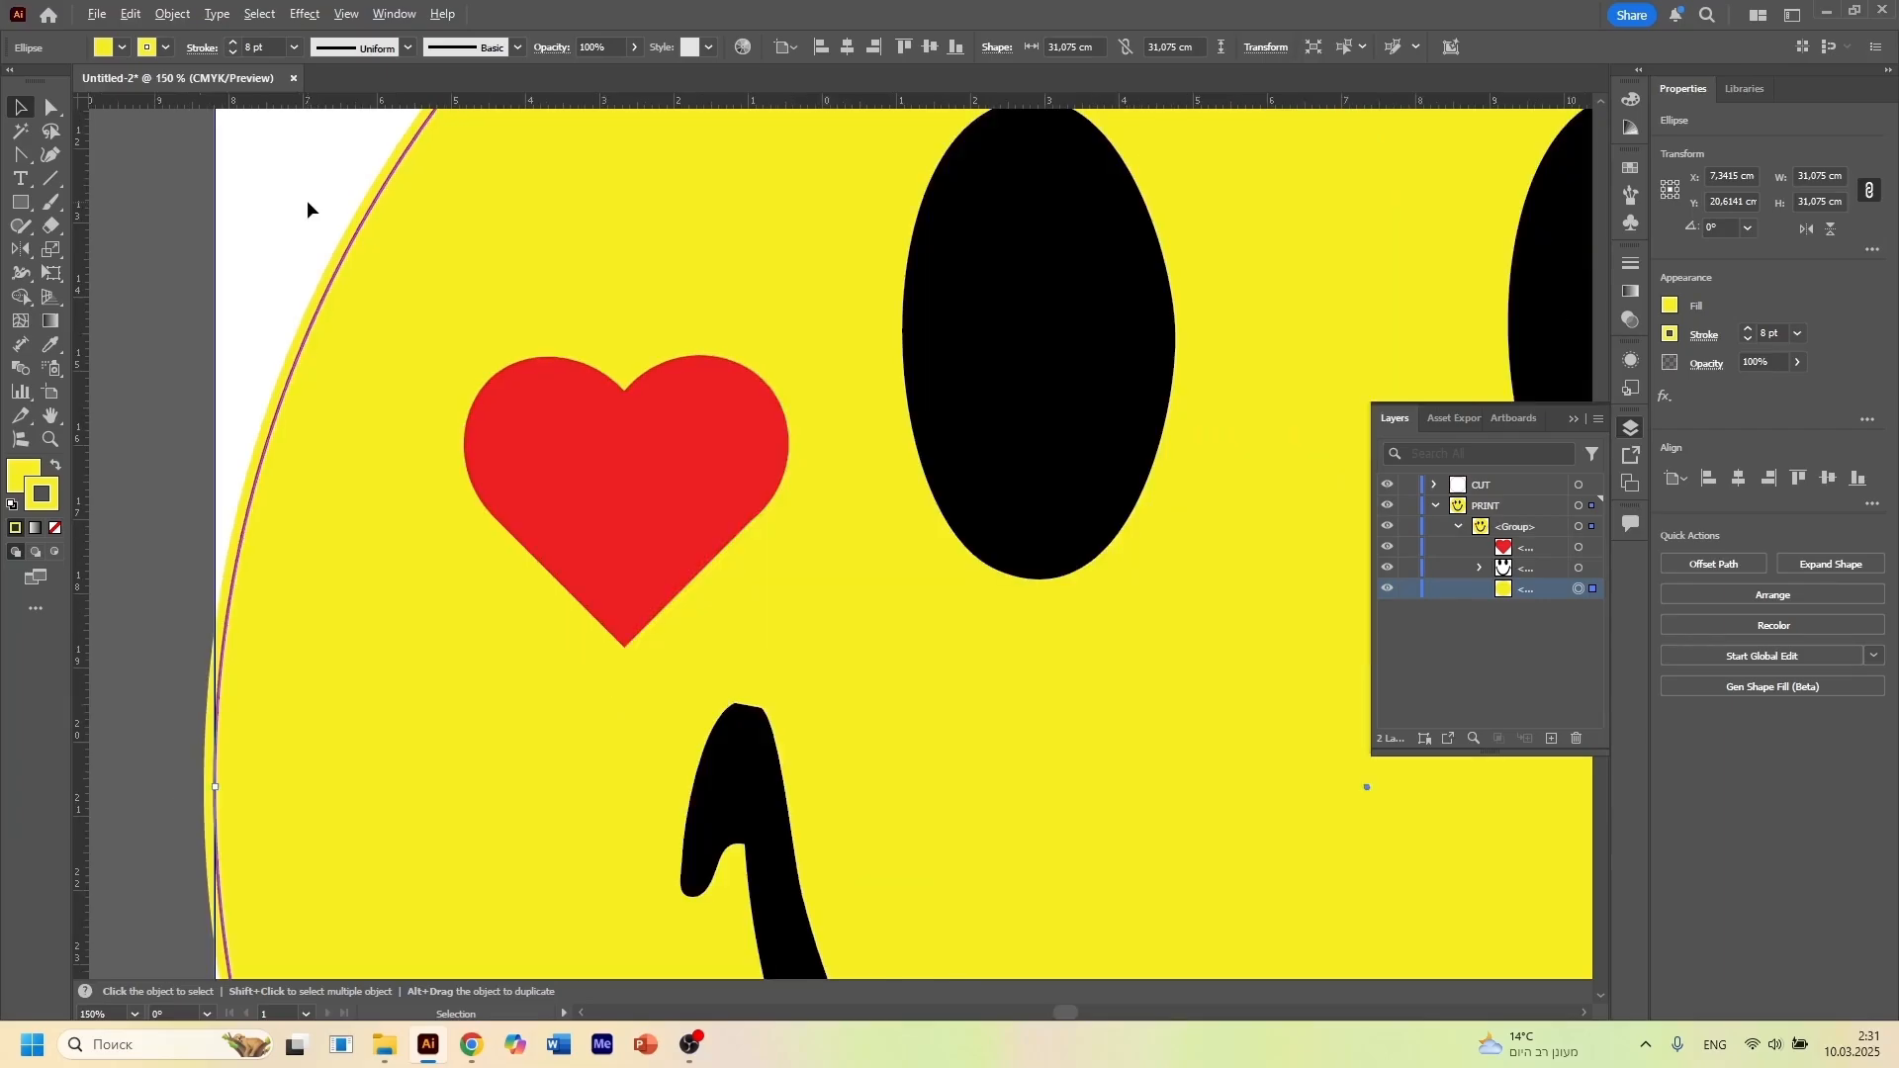
{"action": "scroll", "coordinate": [307, 209], "scroll_direction": "up", "scroll_amount": 2, "text": "alt"}
{"action": "scroll", "coordinate": [307, 210], "scroll_direction": "up", "scroll_amount": 1, "text": "alt"}
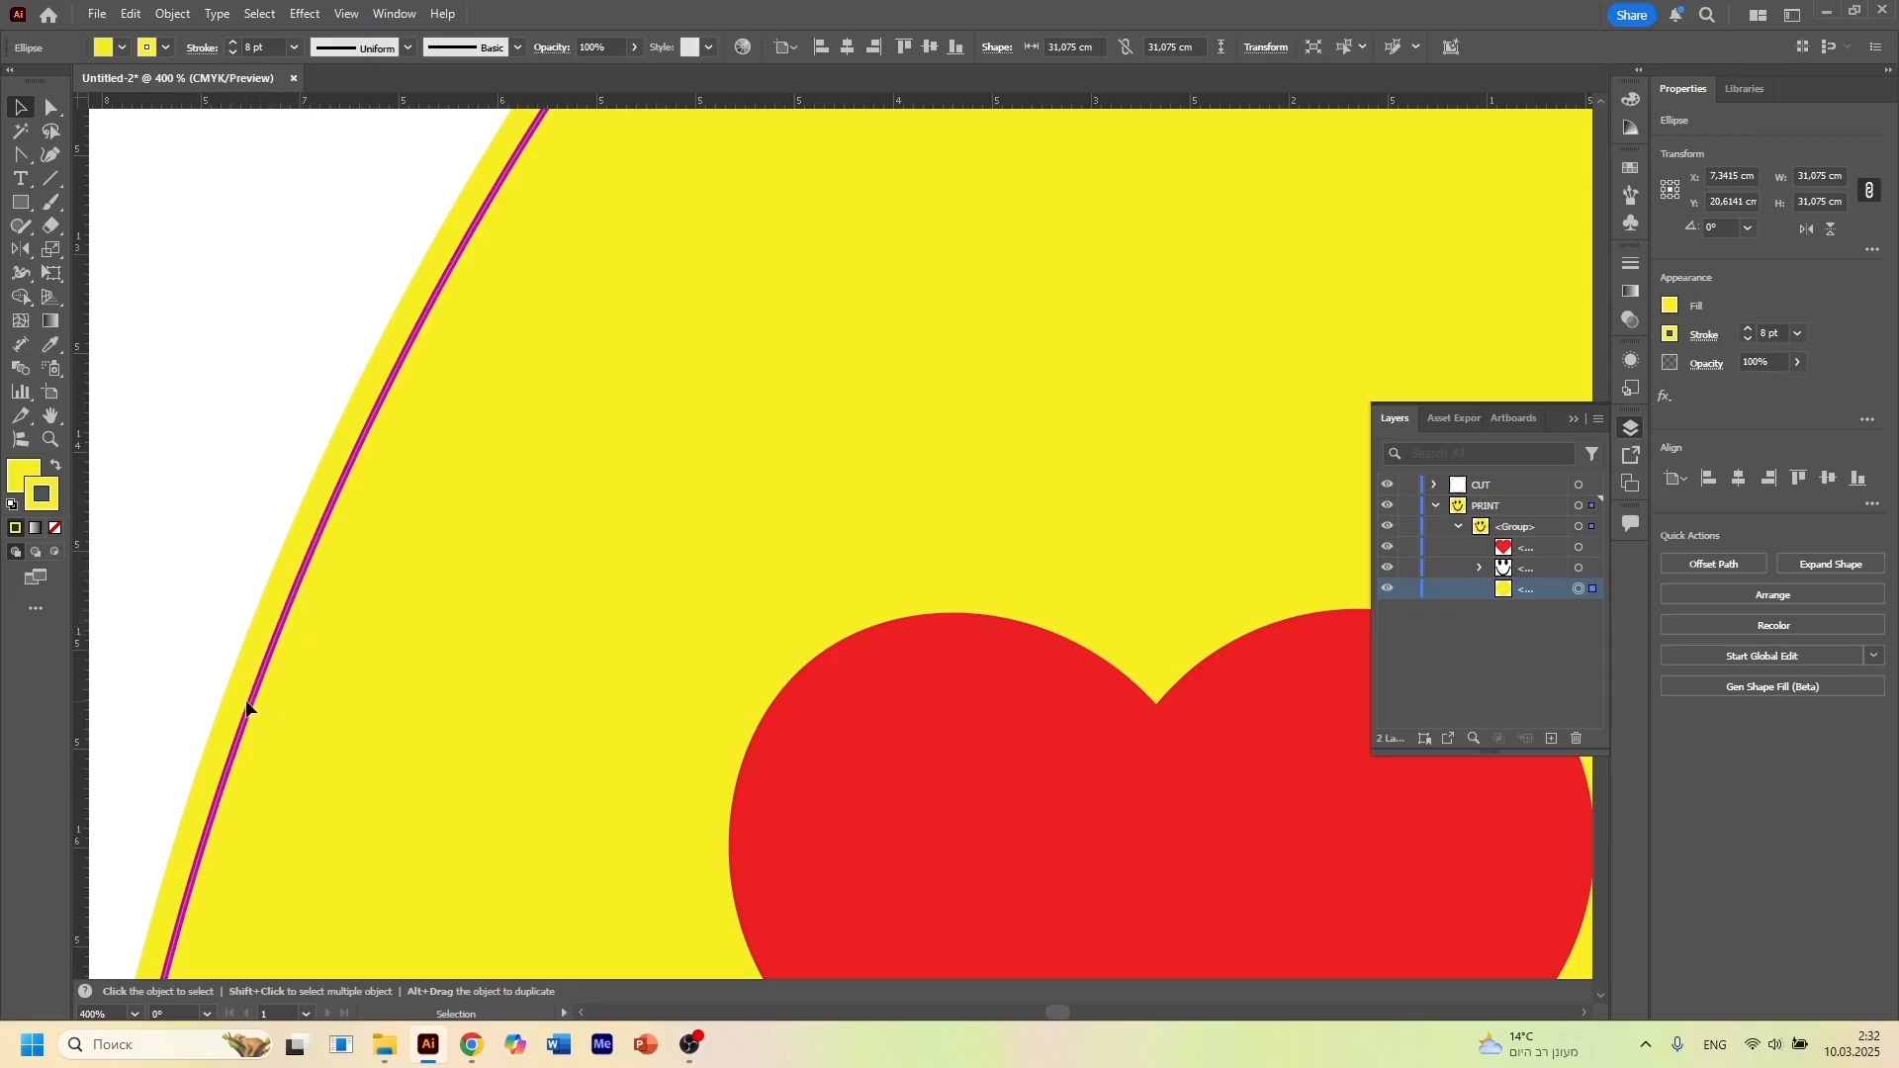
{"action": "scroll", "coordinate": [290, 390], "scroll_direction": "down", "scroll_amount": 5}
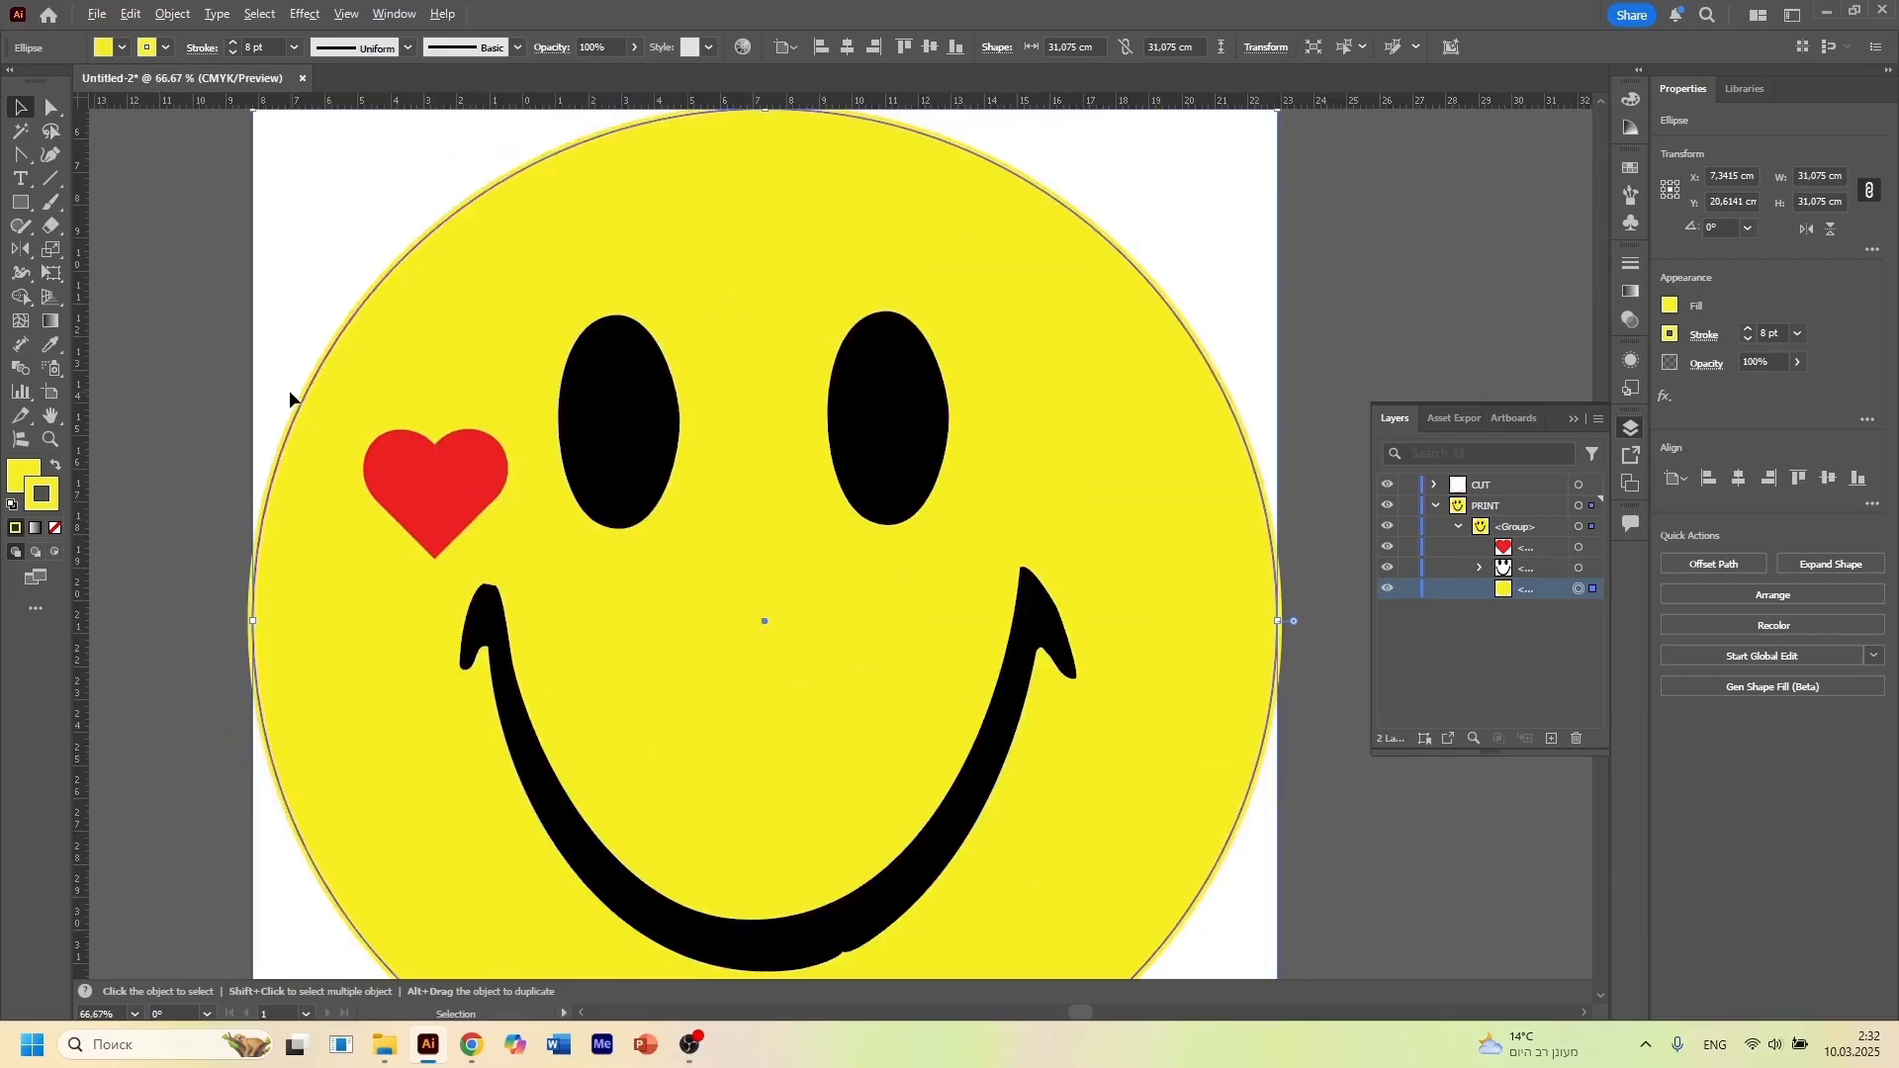
{"action": "scroll", "coordinate": [289, 391], "scroll_direction": "up", "scroll_amount": 2}
{"action": "scroll", "coordinate": [290, 391], "scroll_direction": "down", "scroll_amount": 2}
{"action": "left_click", "coordinate": [234, 46]}
{"action": "left_click", "coordinate": [233, 45]}
{"action": "left_click", "coordinate": [216, 483]}
{"action": "scroll", "coordinate": [216, 484], "scroll_direction": "down", "scroll_amount": 2}
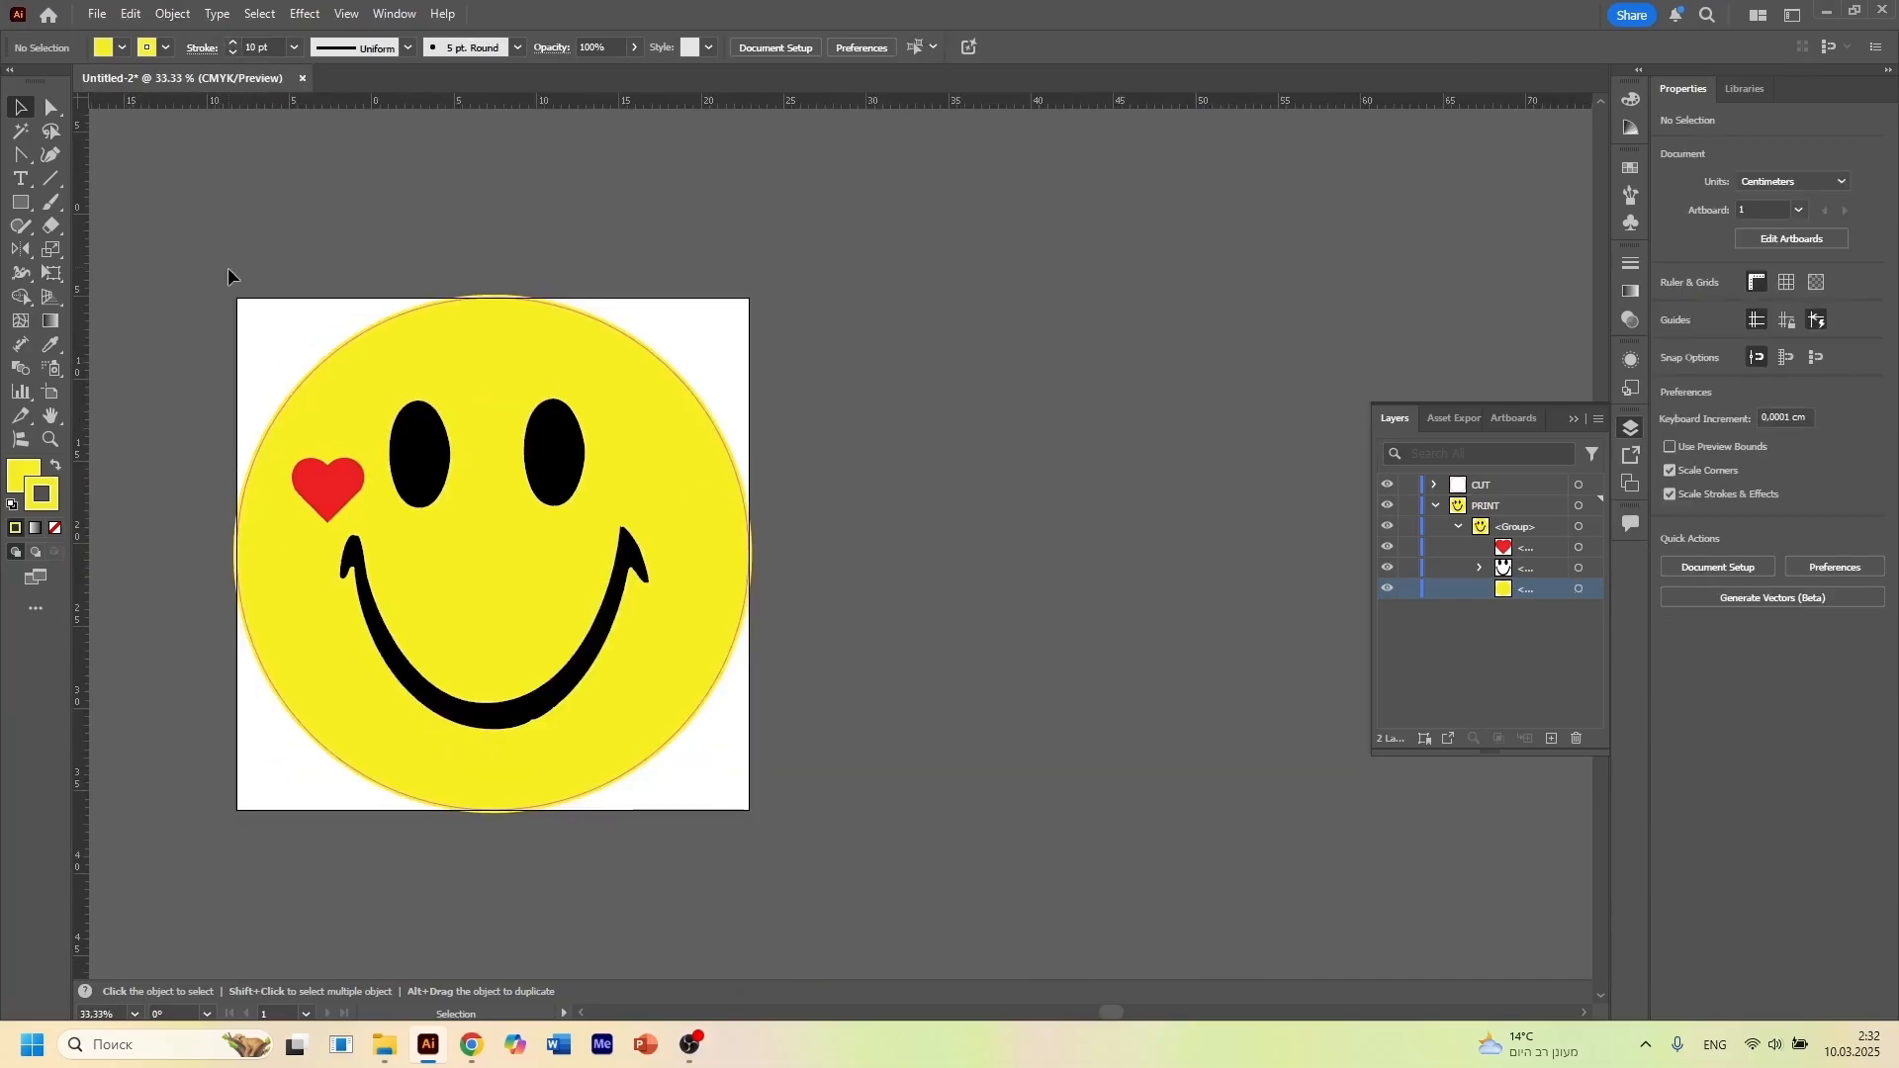
Draw a yellow square about 31.98 cm wide around the whole smiley and remove its stroke
{"action": "left_click", "coordinate": [20, 154]}
{"action": "left_click", "coordinate": [19, 112]}
{"action": "left_click", "coordinate": [21, 203]}
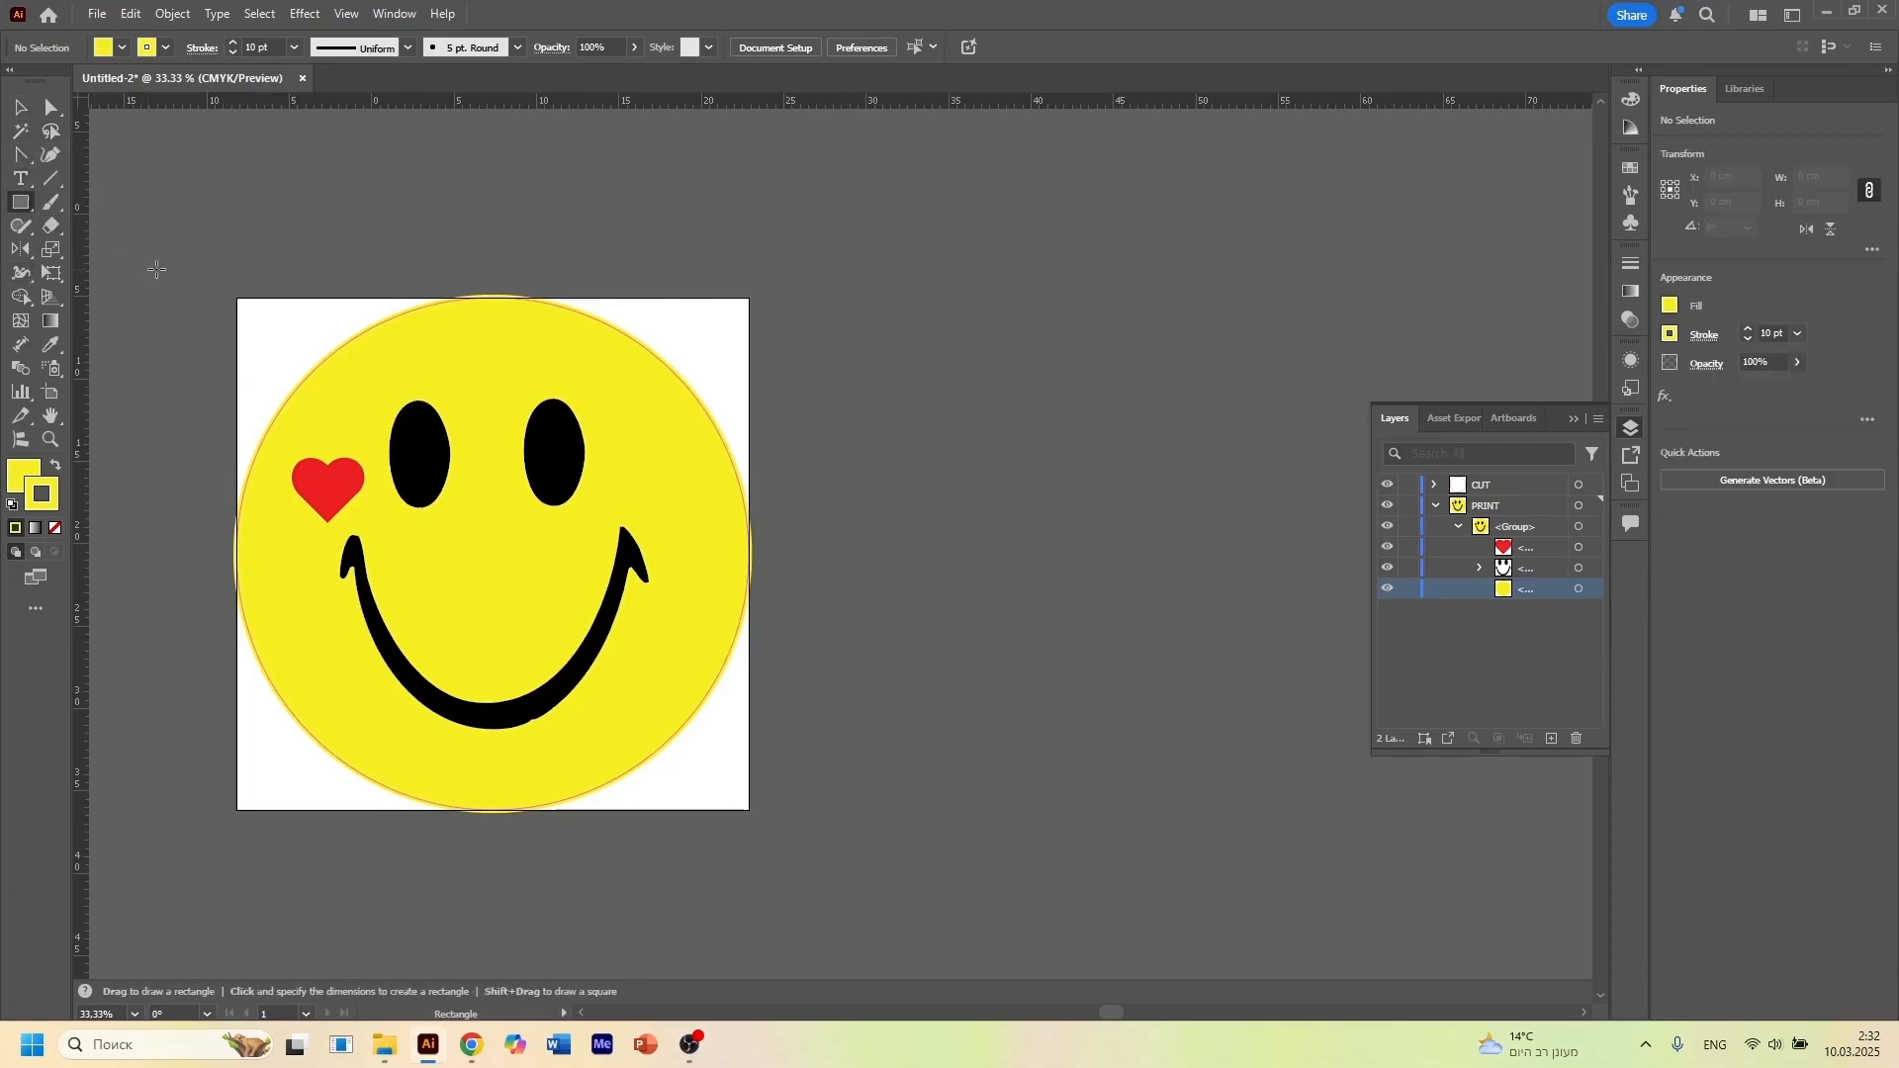
{"action": "left_click_drag", "start_coordinate": [225, 288], "coordinate": [755, 817]}
{"action": "left_click", "coordinate": [56, 528]}
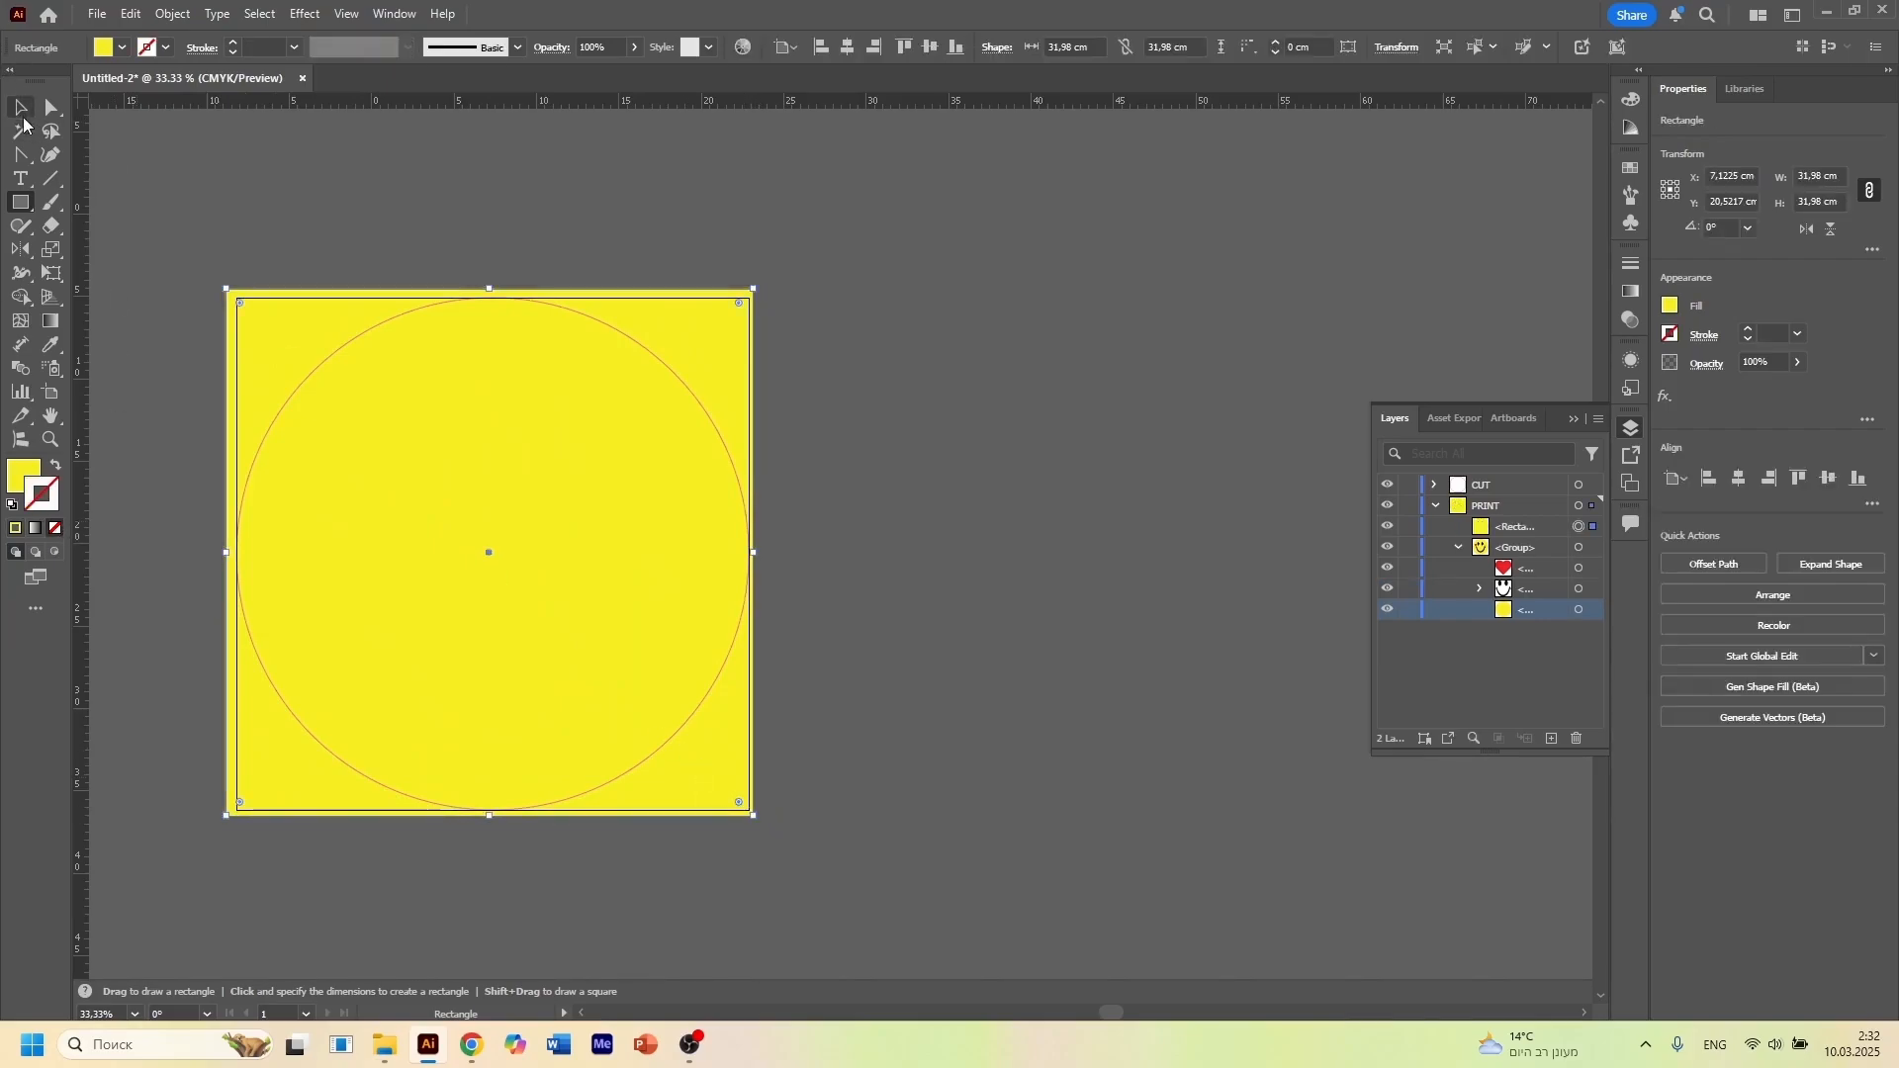
Center the square on the artboard both ways, then resize the artboard to match it and remove the square
{"action": "left_click", "coordinate": [20, 107]}
{"action": "left_click", "coordinate": [848, 46]}
{"action": "left_click", "coordinate": [929, 47]}
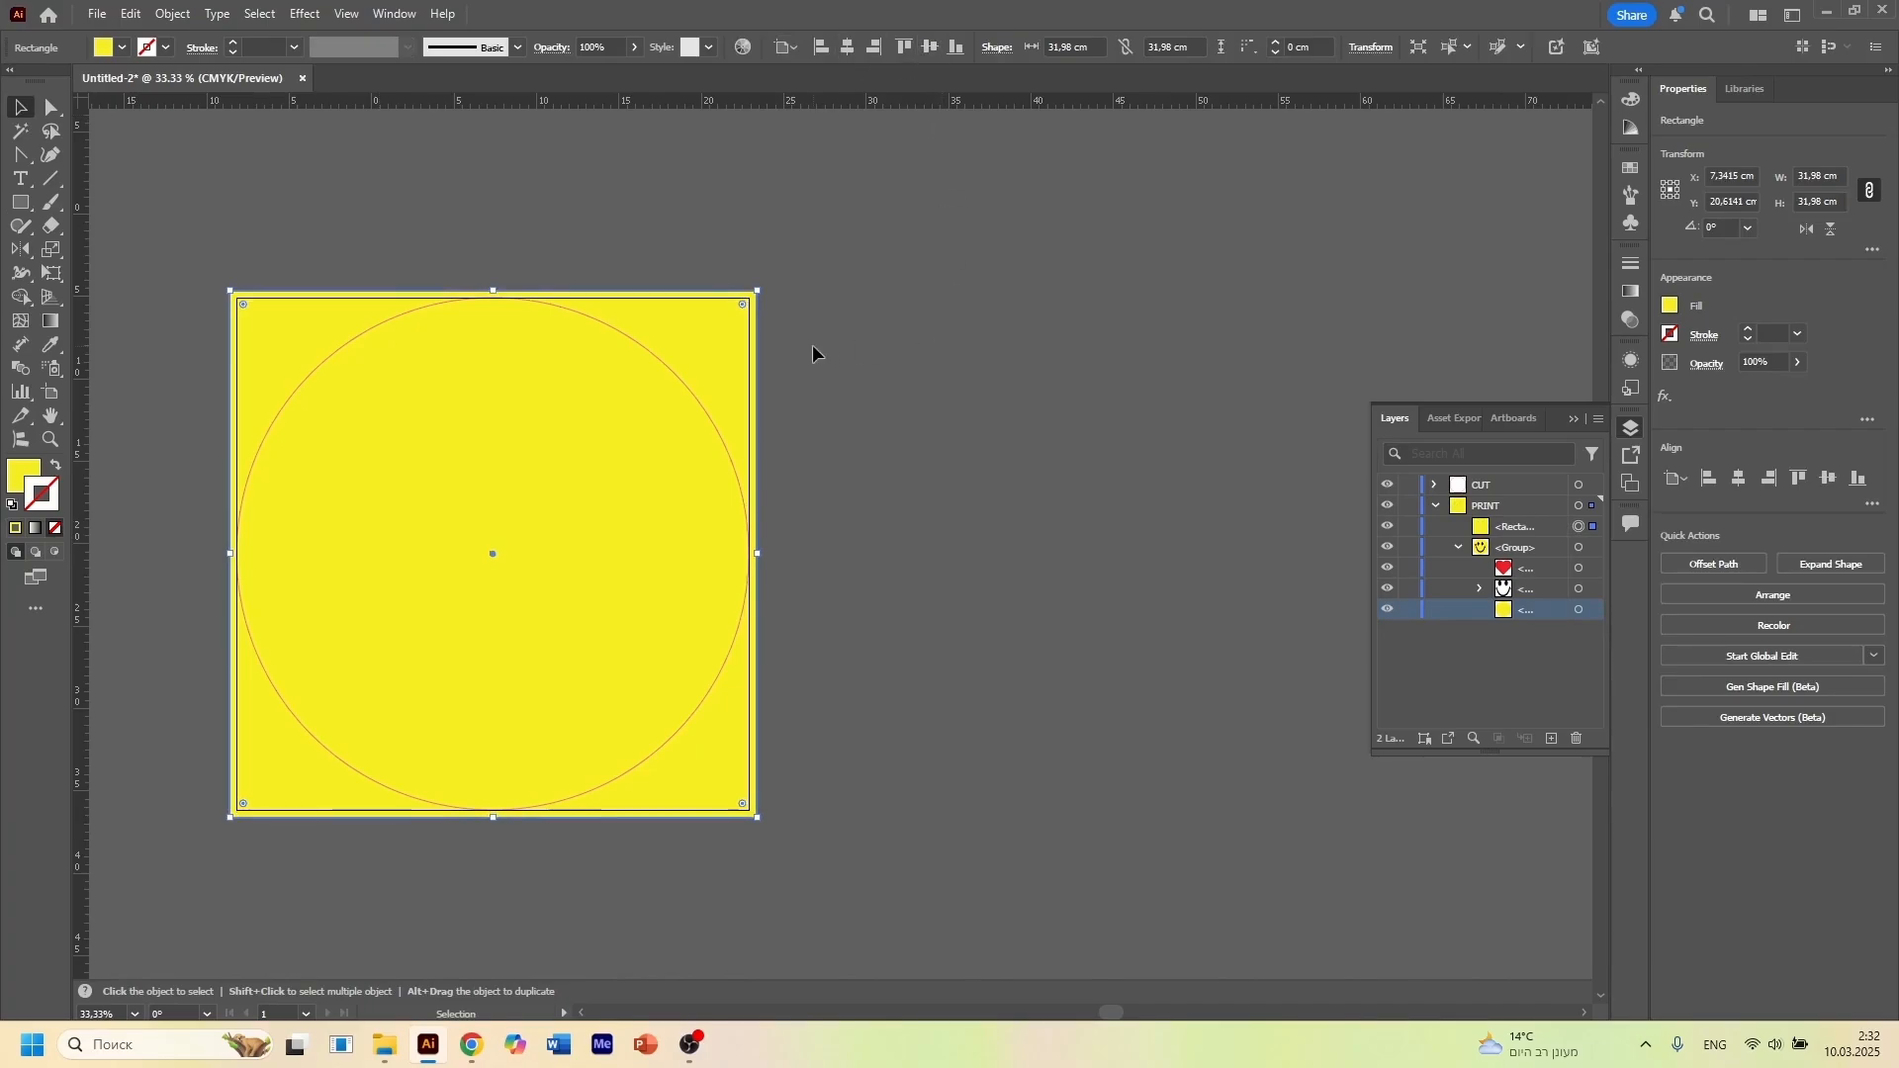
{"action": "key", "text": "Delete"}
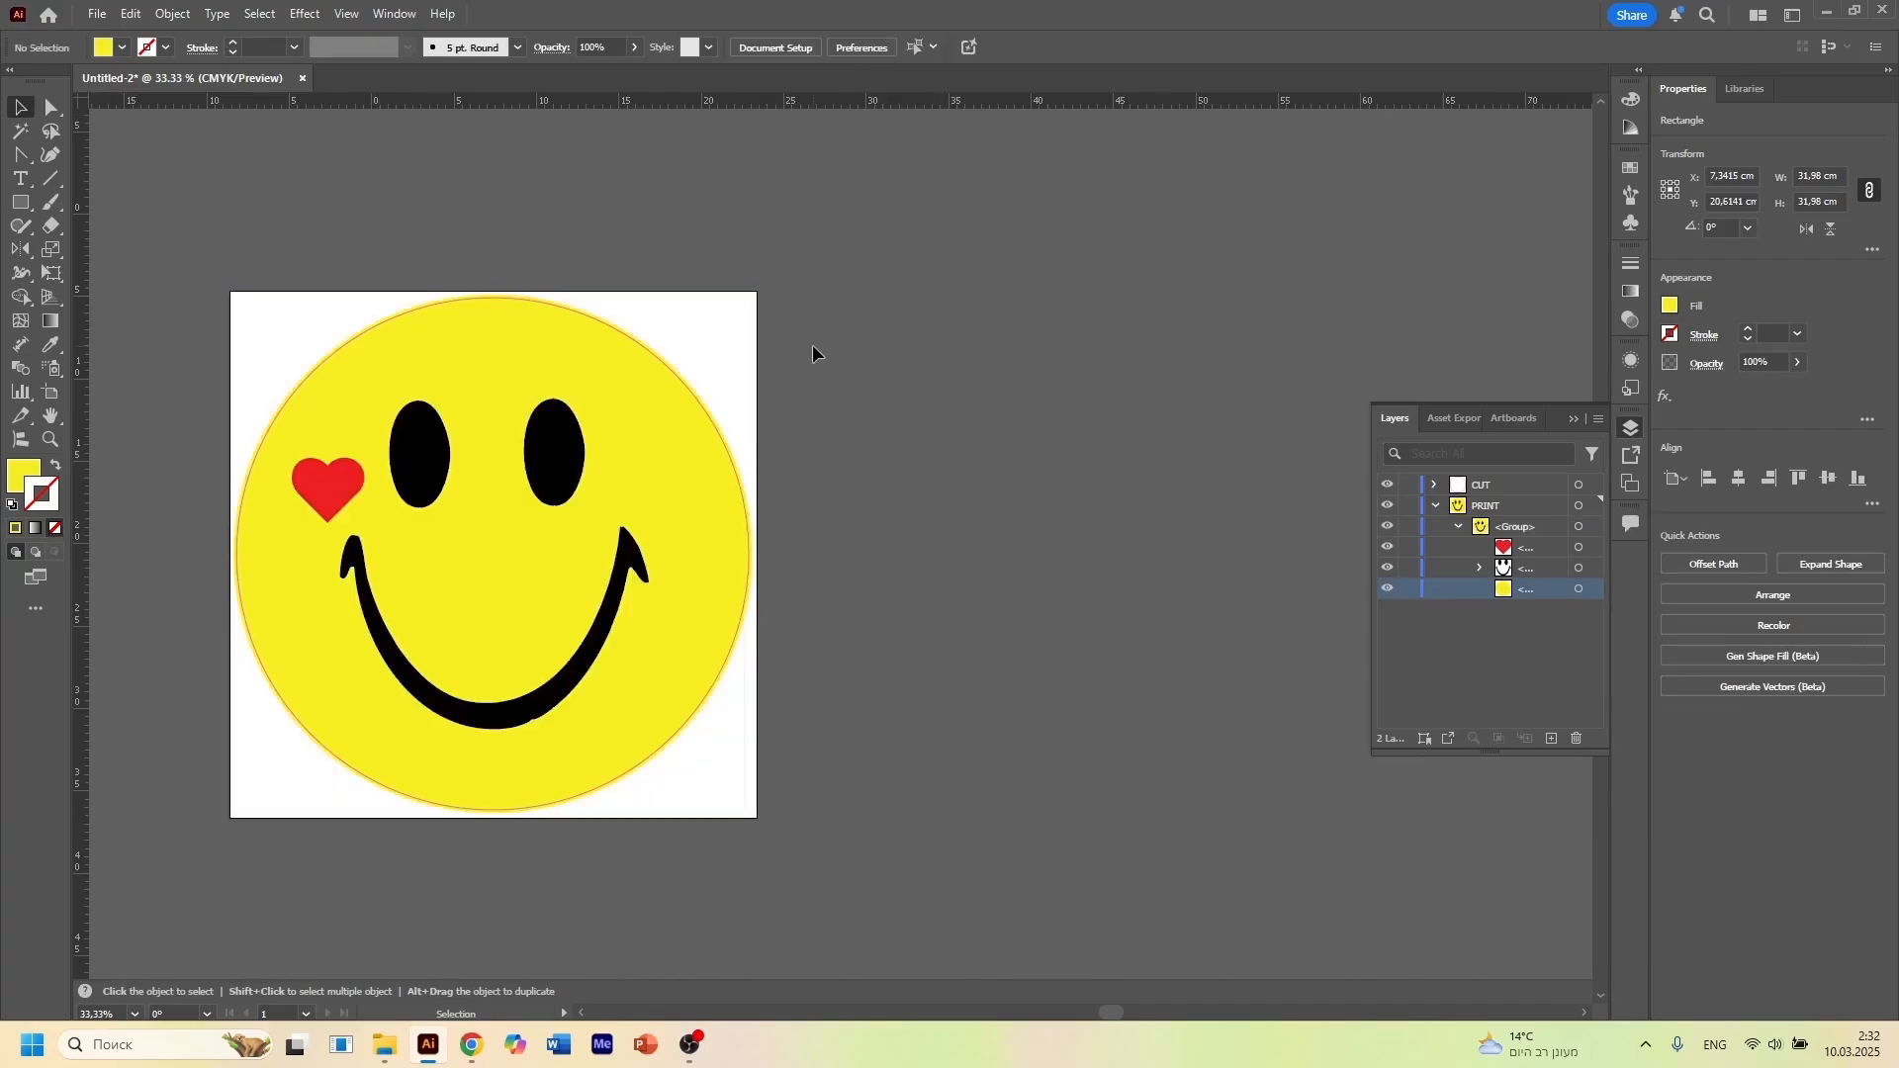
Examine the yellow bleed beyond the cut line and the white margin out to the artboard edges
{"action": "scroll", "coordinate": [786, 698], "scroll_direction": "up", "scroll_amount": 2}
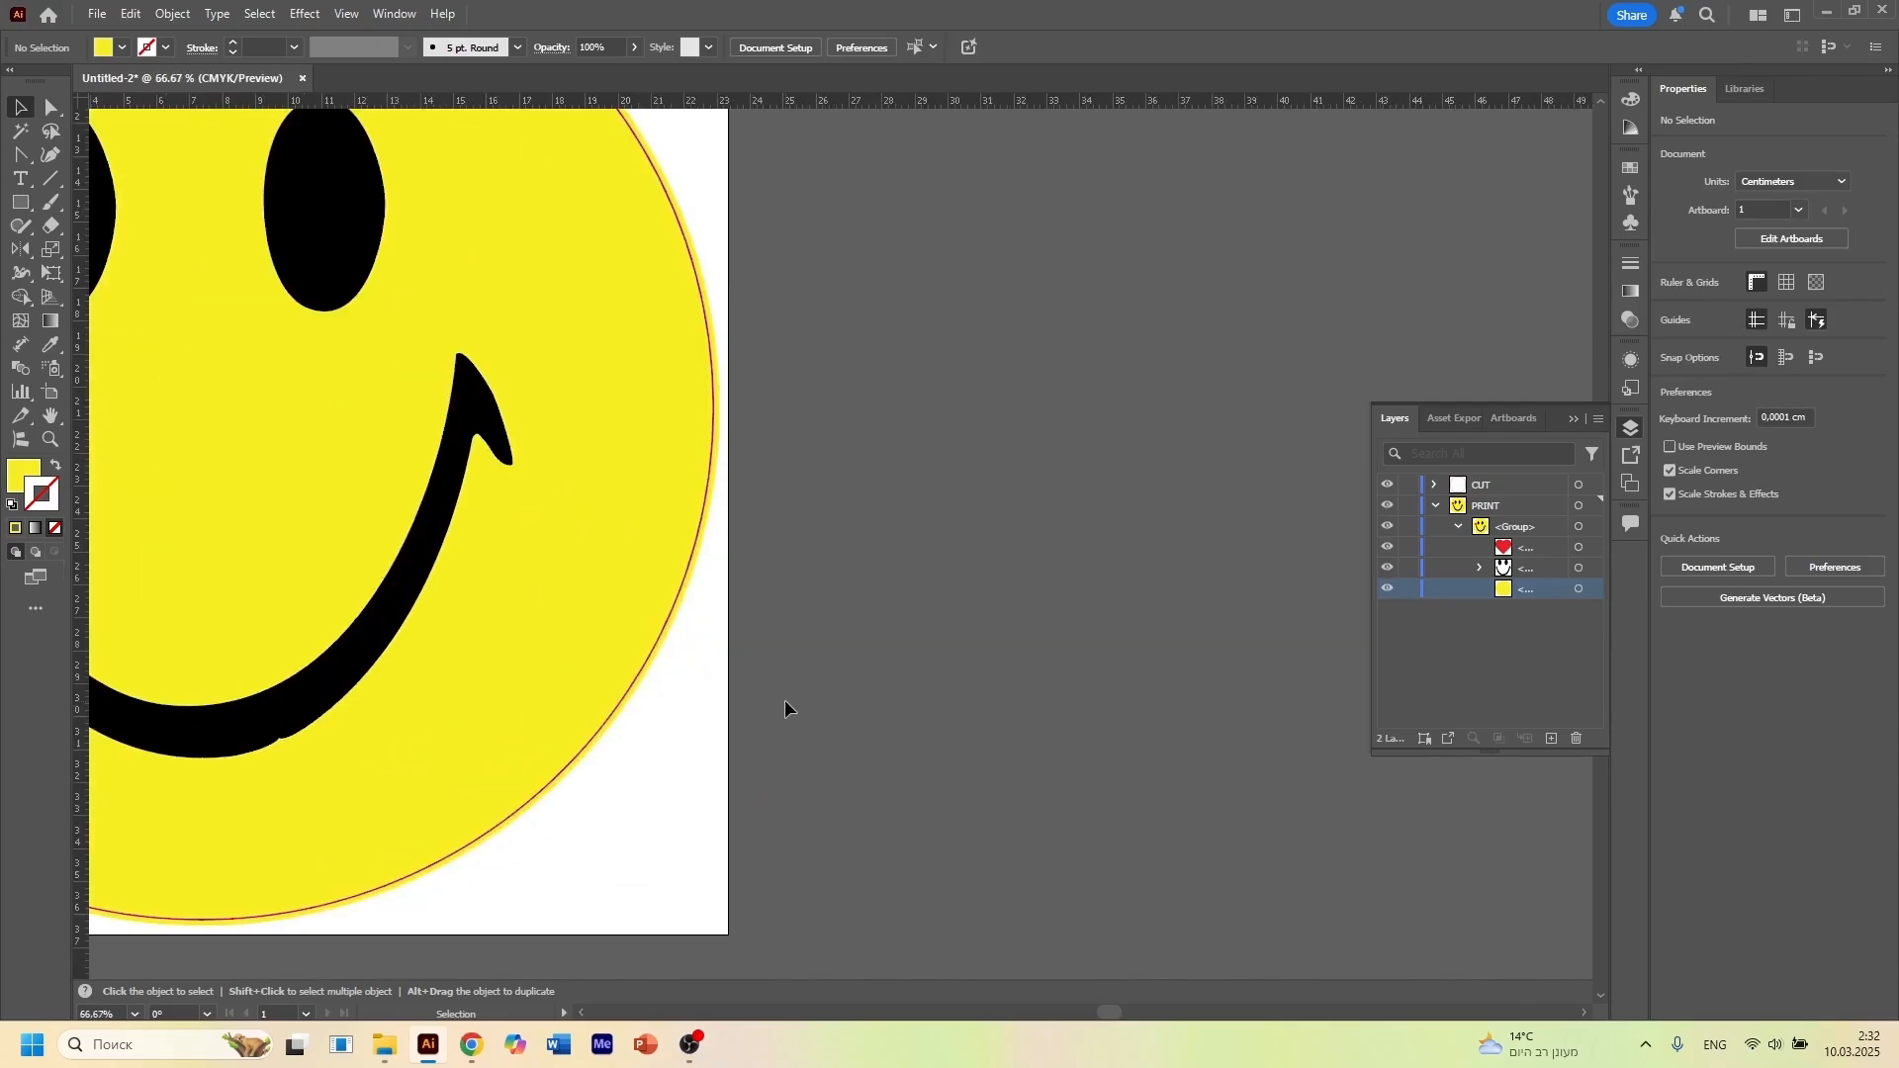
{"action": "scroll", "coordinate": [786, 698], "scroll_direction": "up", "scroll_amount": 2}
{"action": "key", "text": "space"}
{"action": "left_click_drag", "start_coordinate": [585, 585], "coordinate": [889, 814]}
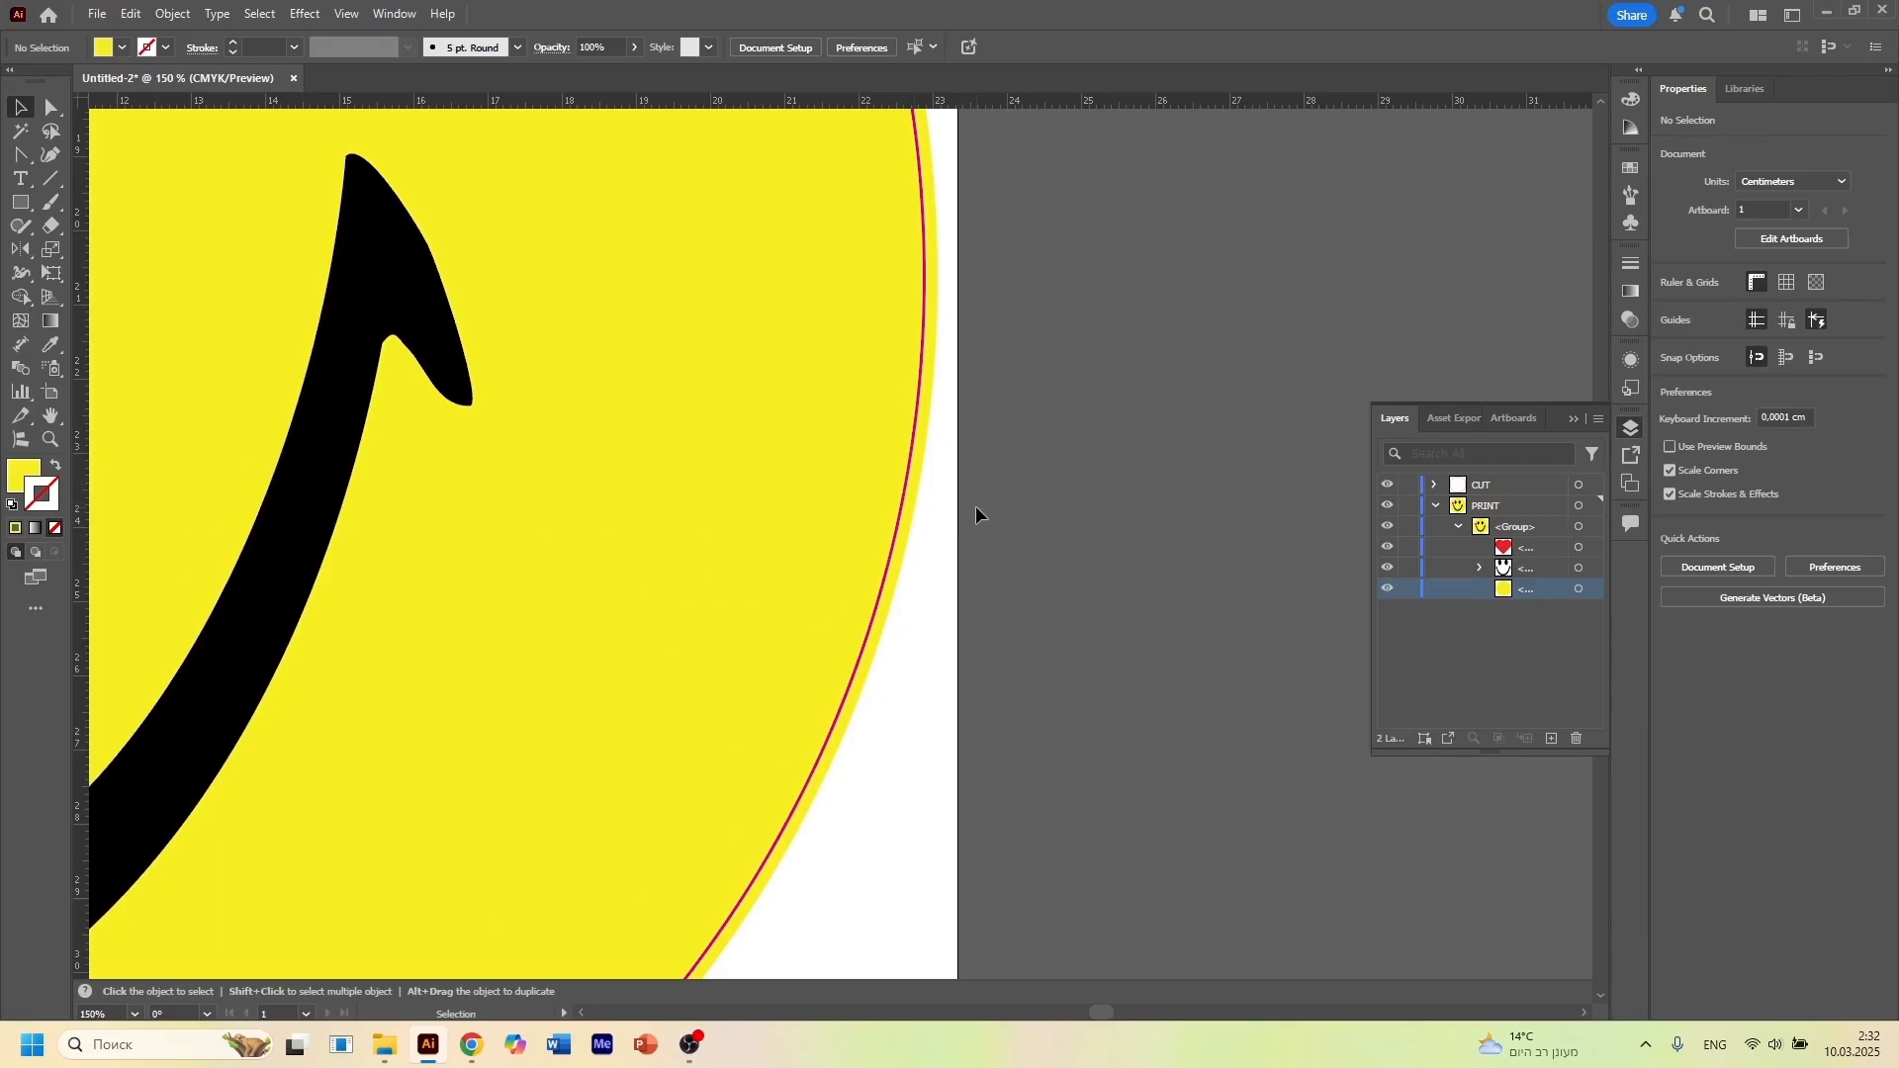
{"action": "scroll", "coordinate": [976, 506], "scroll_direction": "down", "scroll_amount": 3}
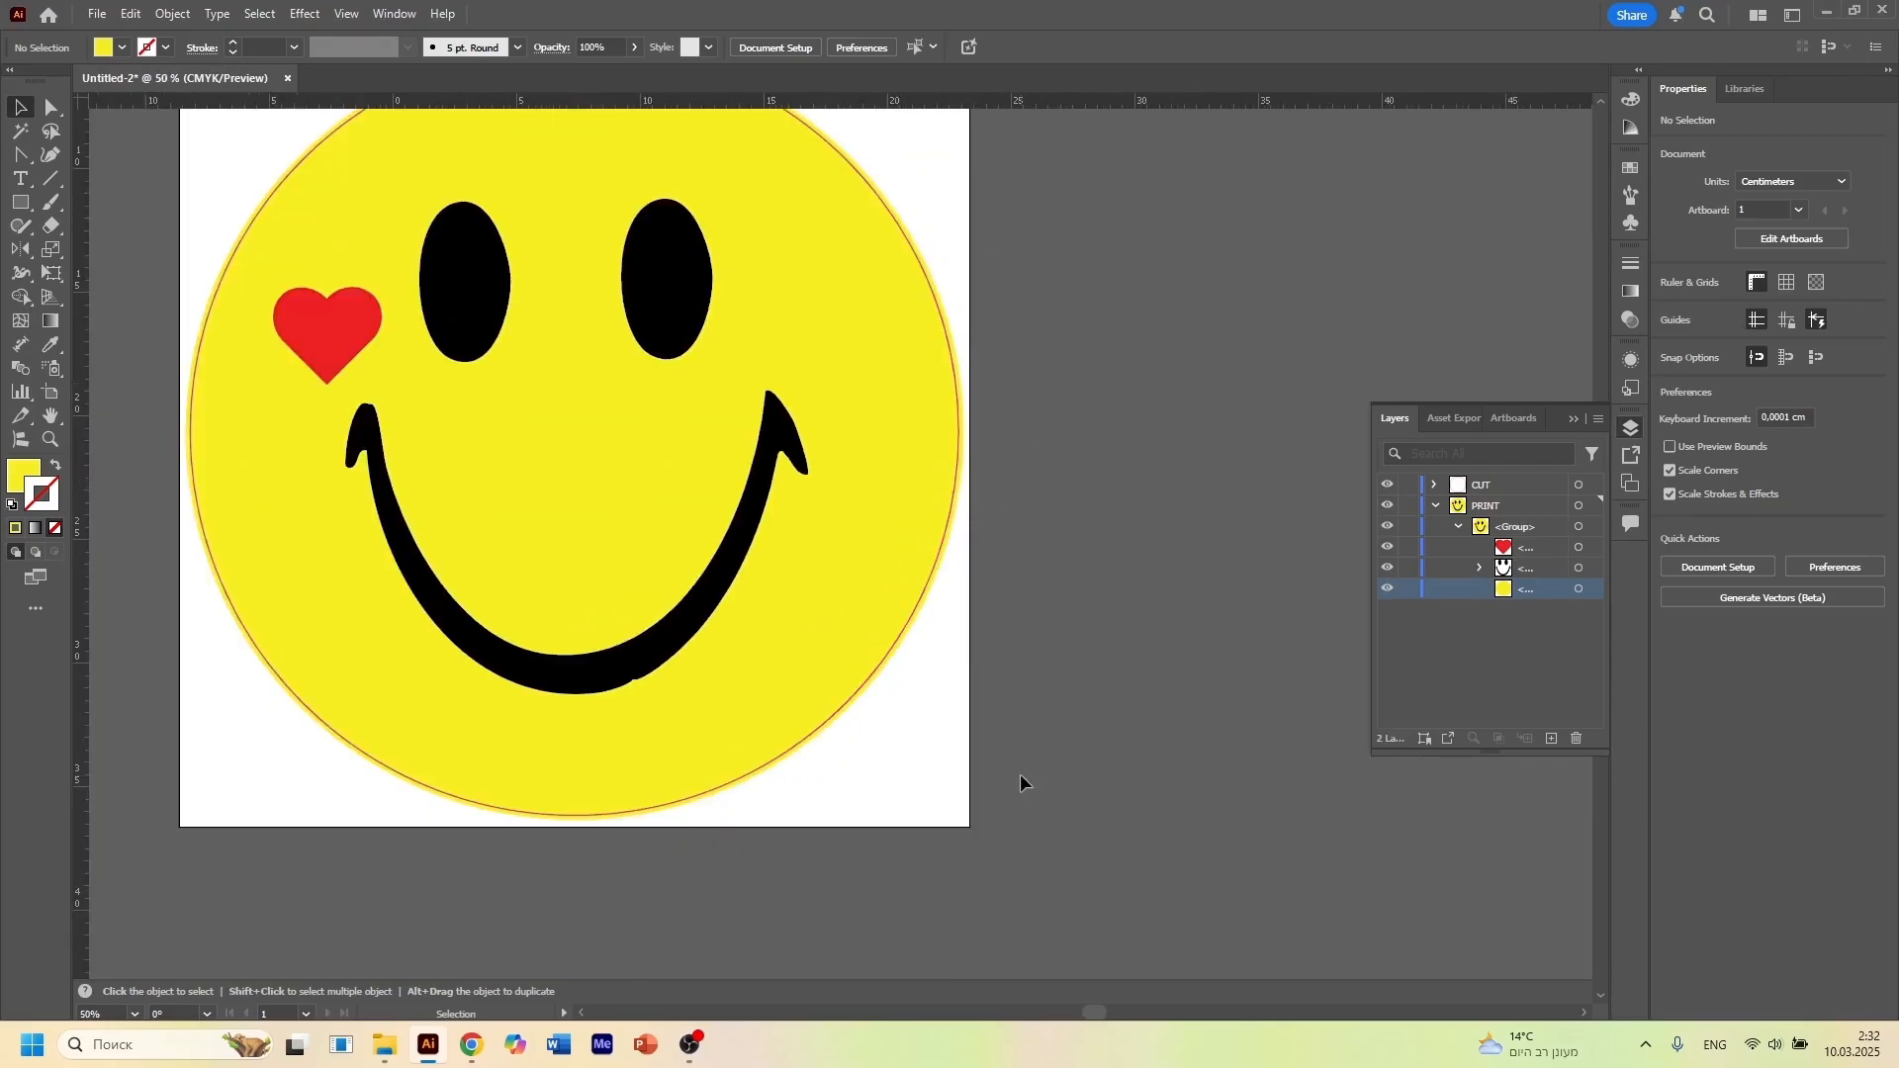
{"action": "scroll", "coordinate": [997, 751], "scroll_direction": "up", "scroll_amount": 1}
{"action": "scroll", "coordinate": [996, 751], "scroll_direction": "down", "scroll_amount": 2}
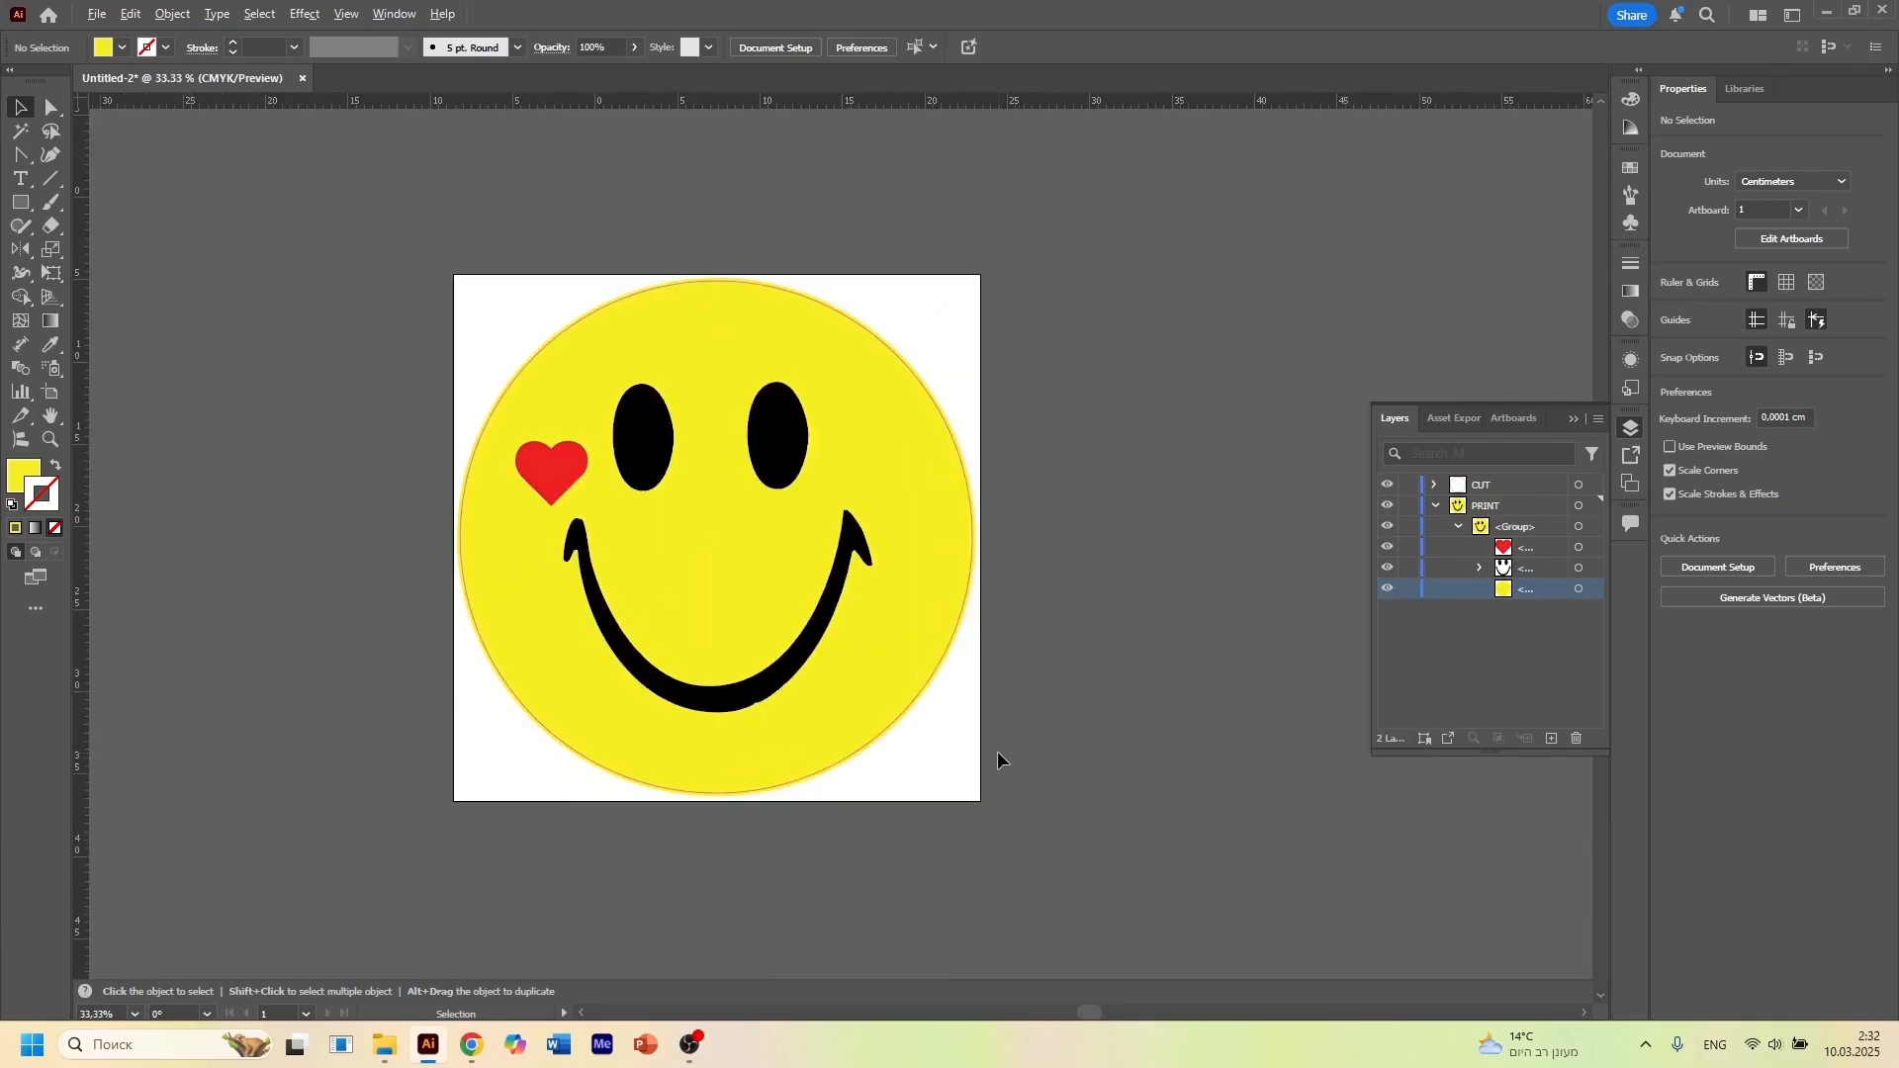
{"action": "scroll", "coordinate": [997, 751], "scroll_direction": "up", "scroll_amount": 3}
{"action": "scroll", "coordinate": [997, 759], "scroll_direction": "down", "scroll_amount": 2}
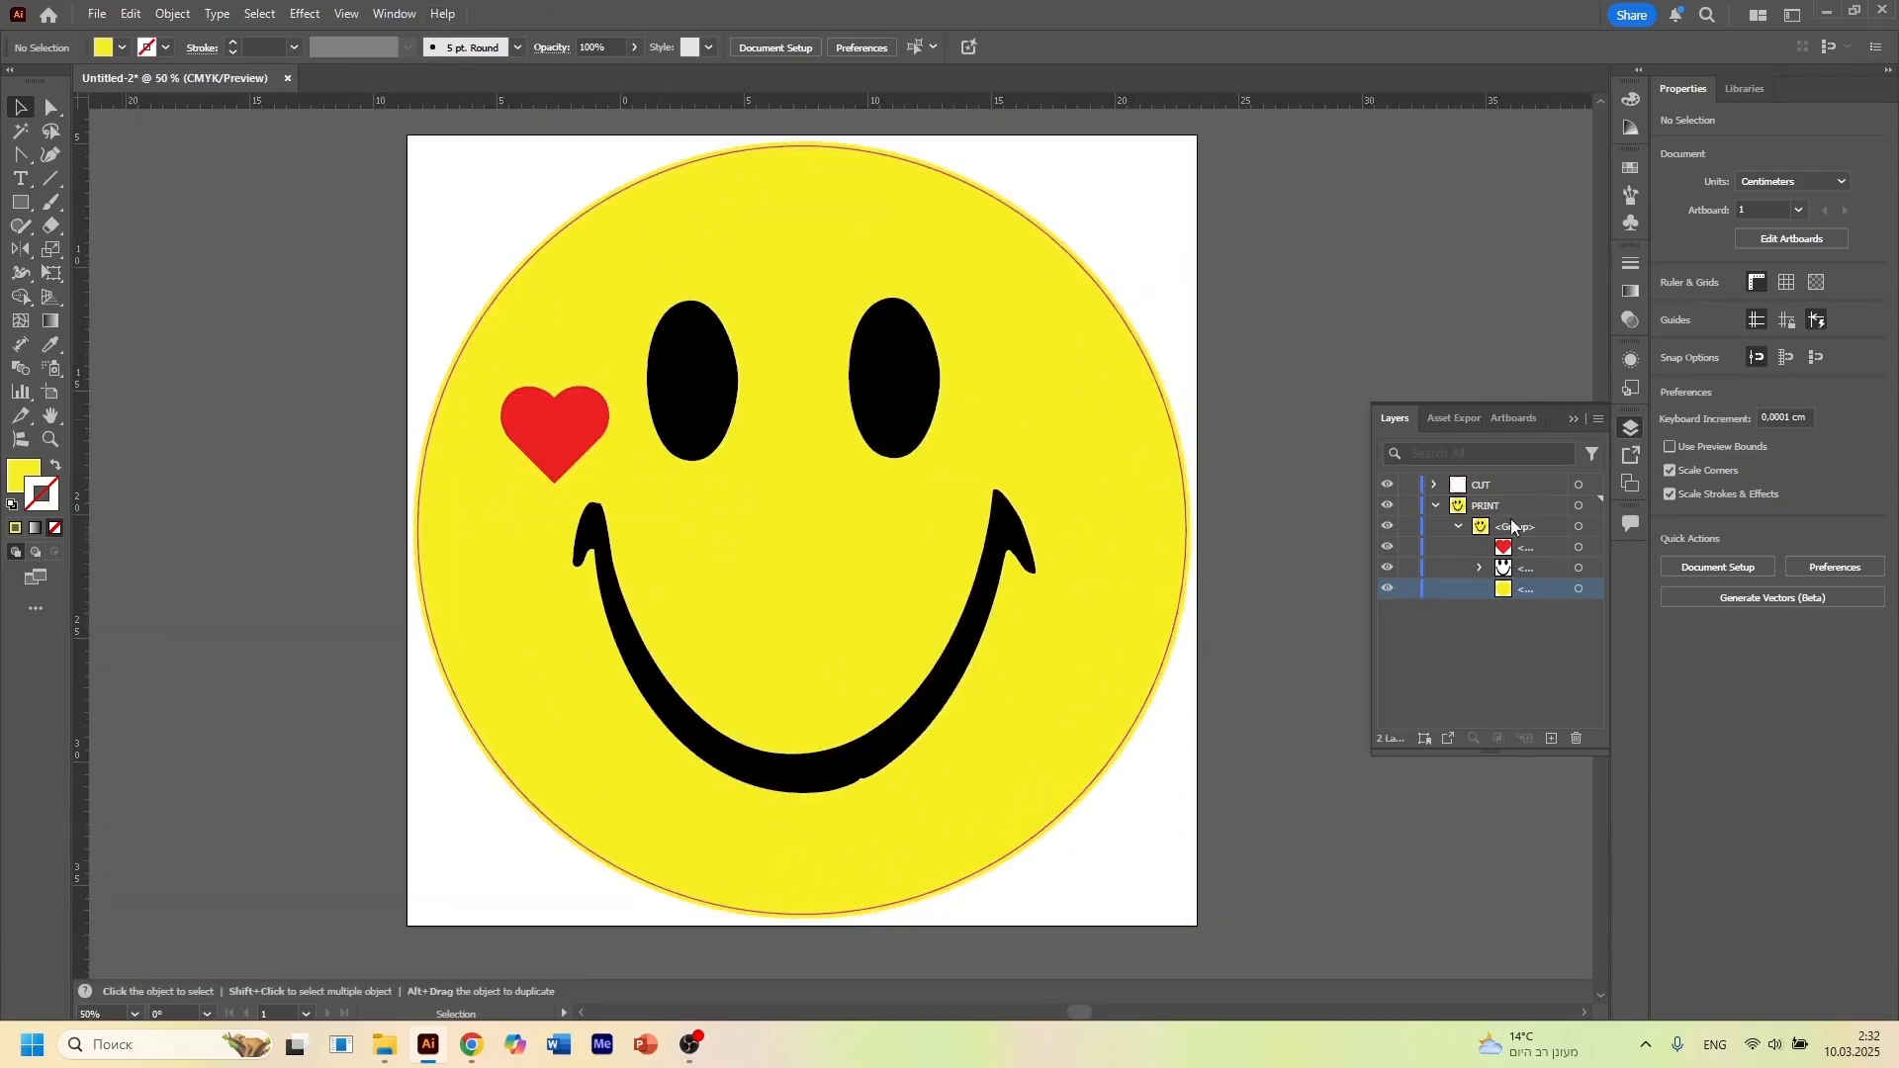
Select the cut ellipse inside the CUT layer and show the Attributes settings with all options
{"action": "left_click", "coordinate": [1437, 506]}
{"action": "left_click", "coordinate": [1435, 484]}
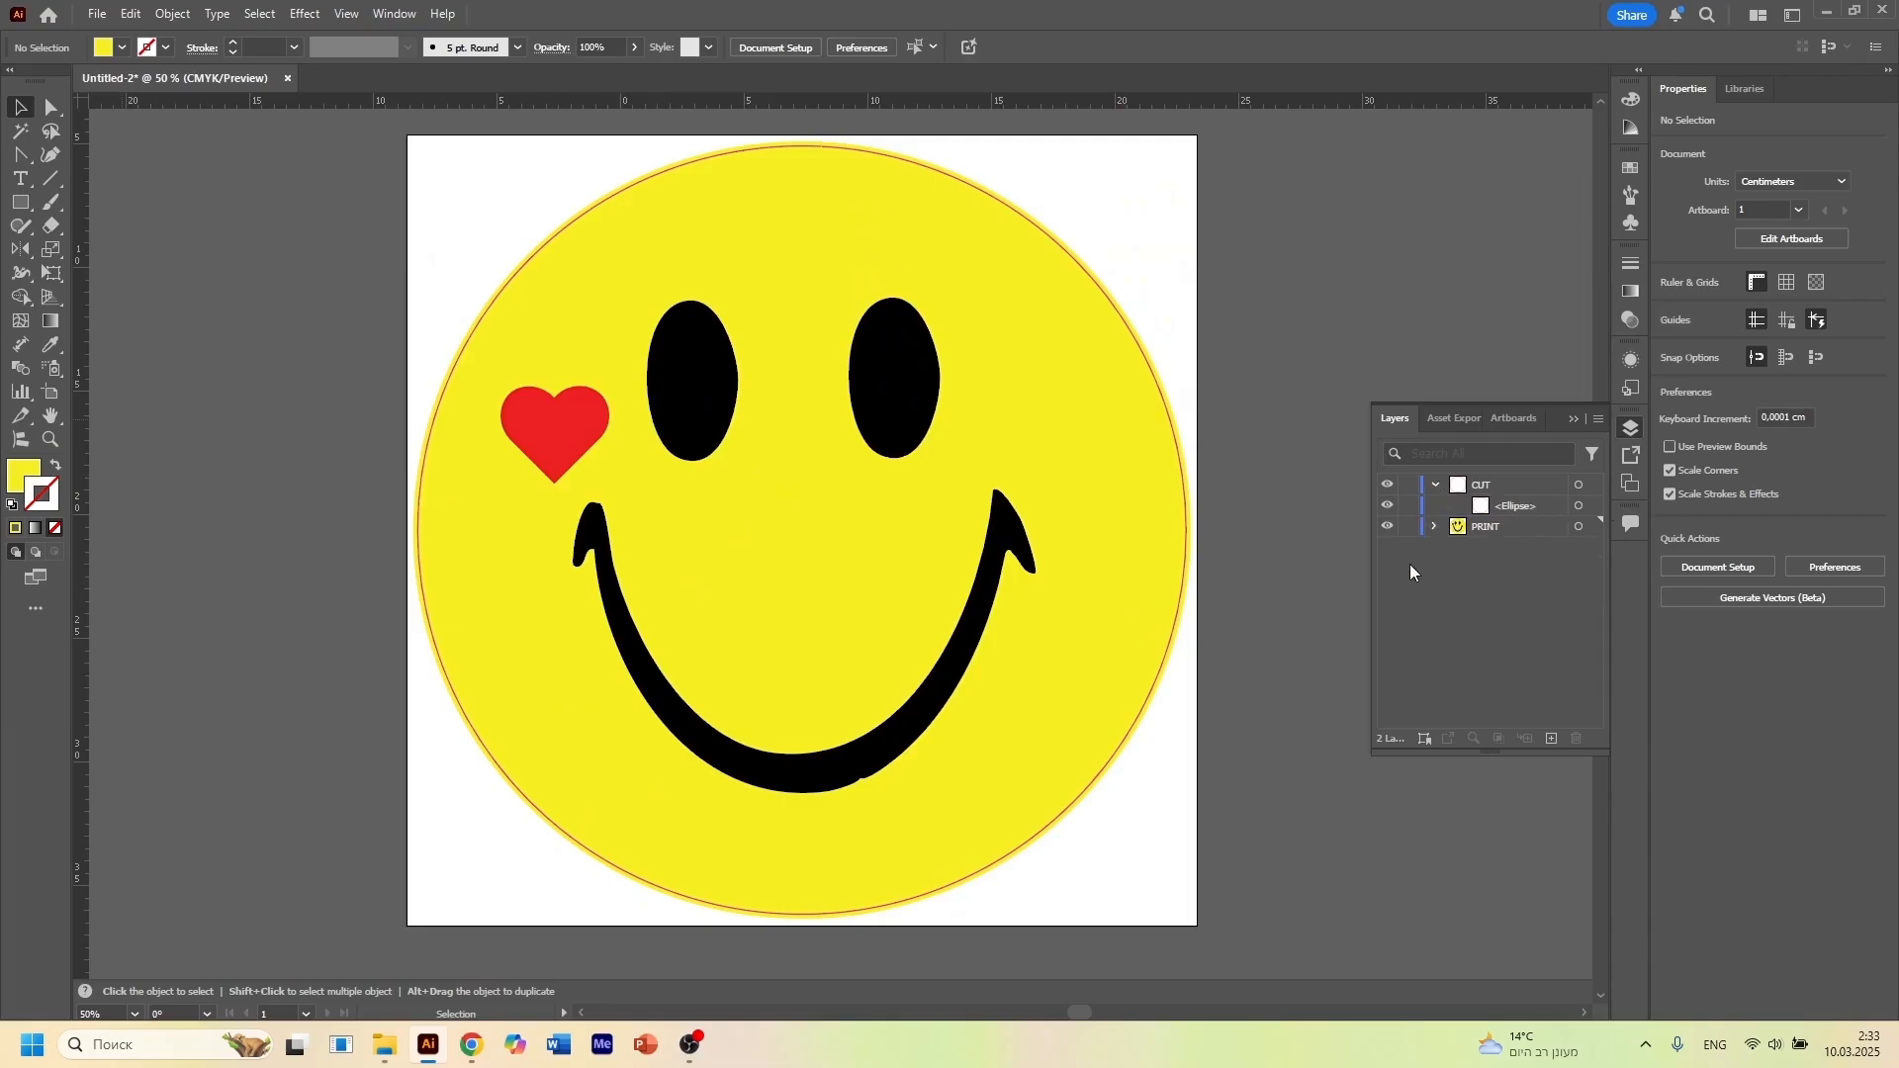
{"action": "left_click", "coordinate": [1577, 506]}
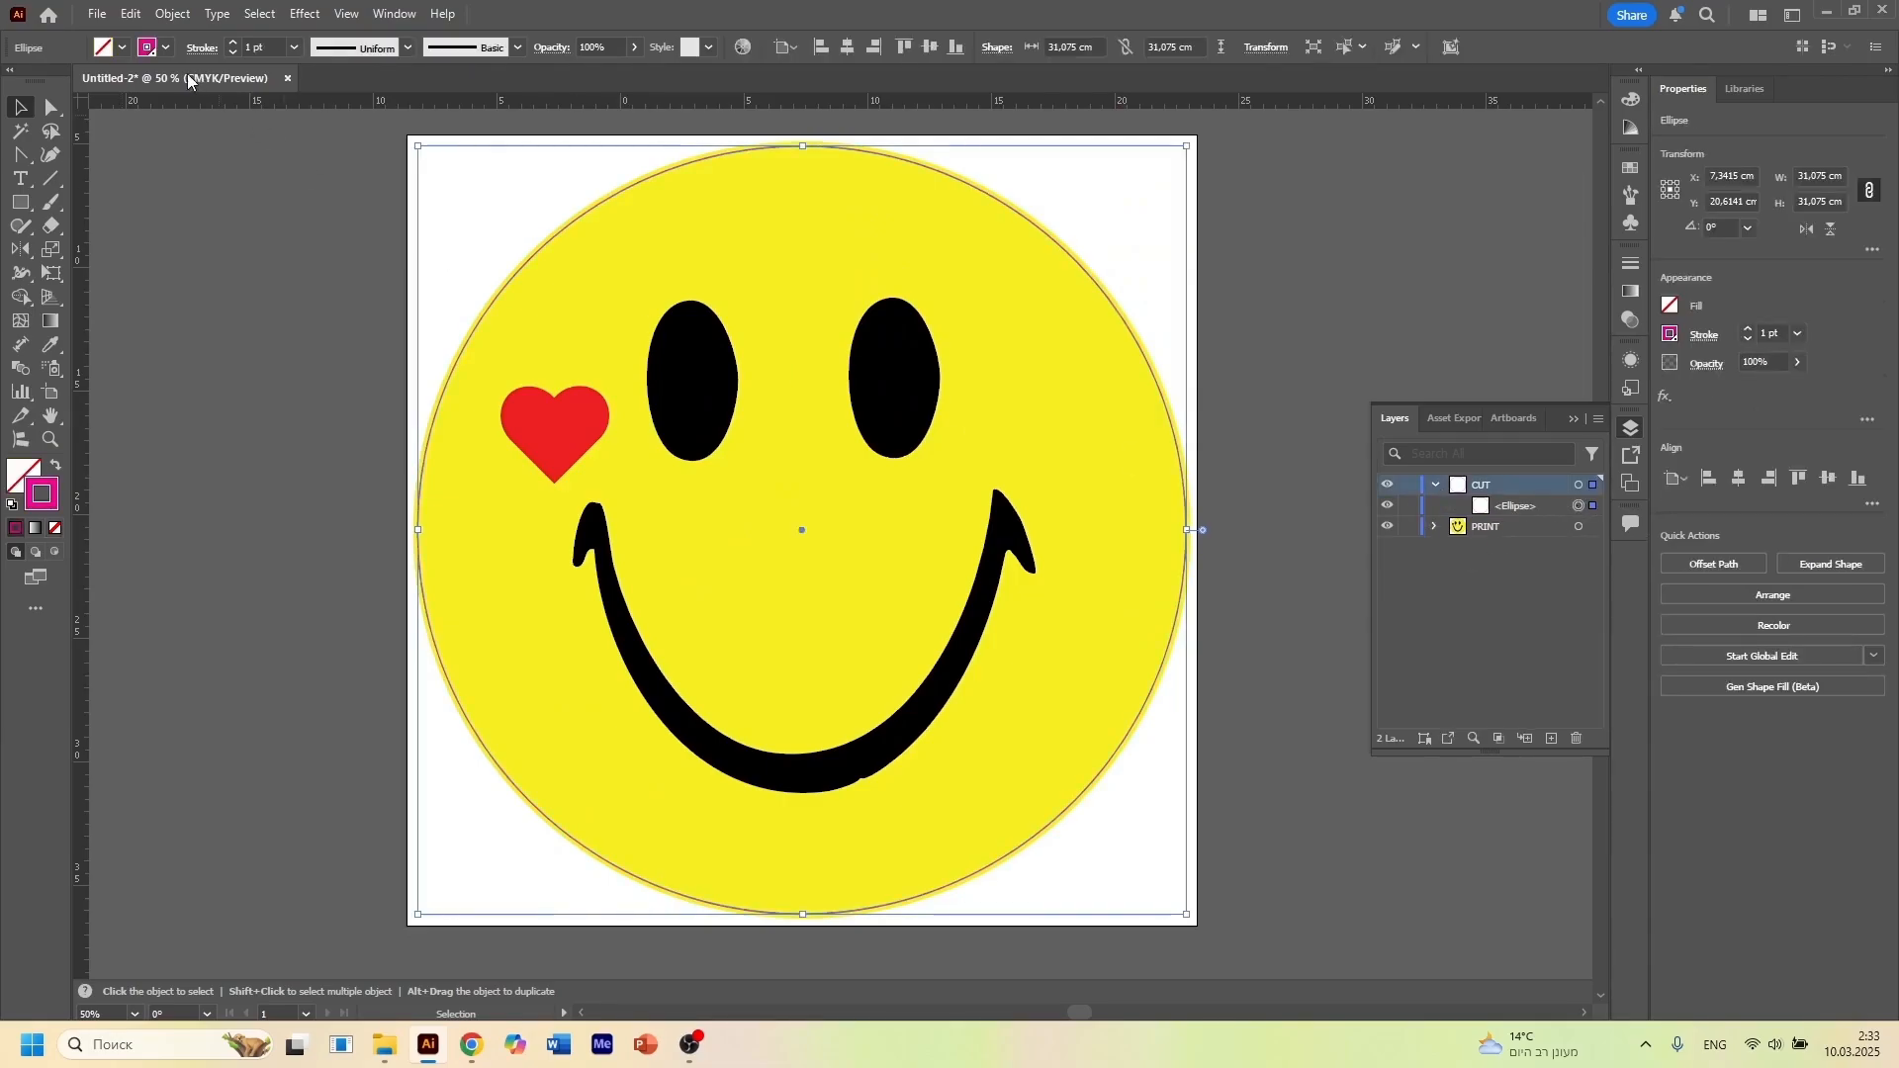
{"action": "left_click", "coordinate": [166, 49]}
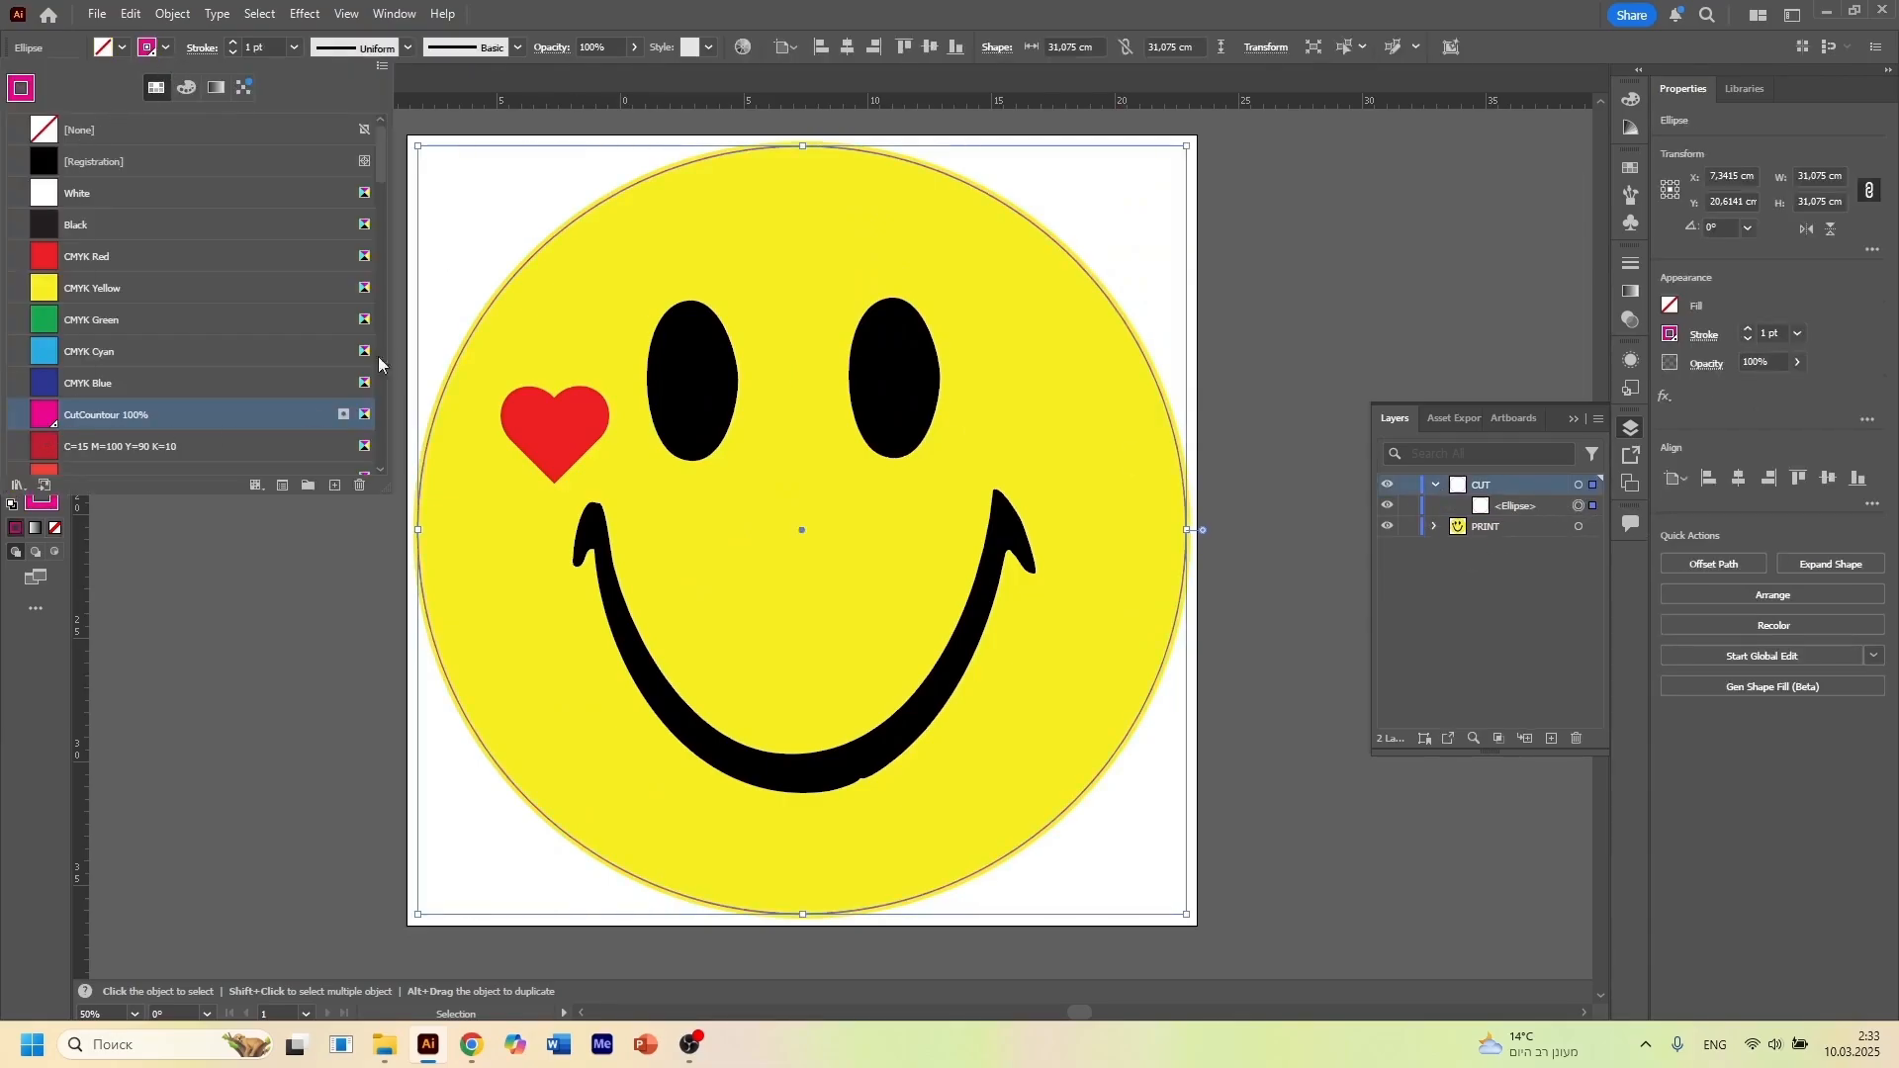
{"action": "left_click", "coordinate": [391, 16]}
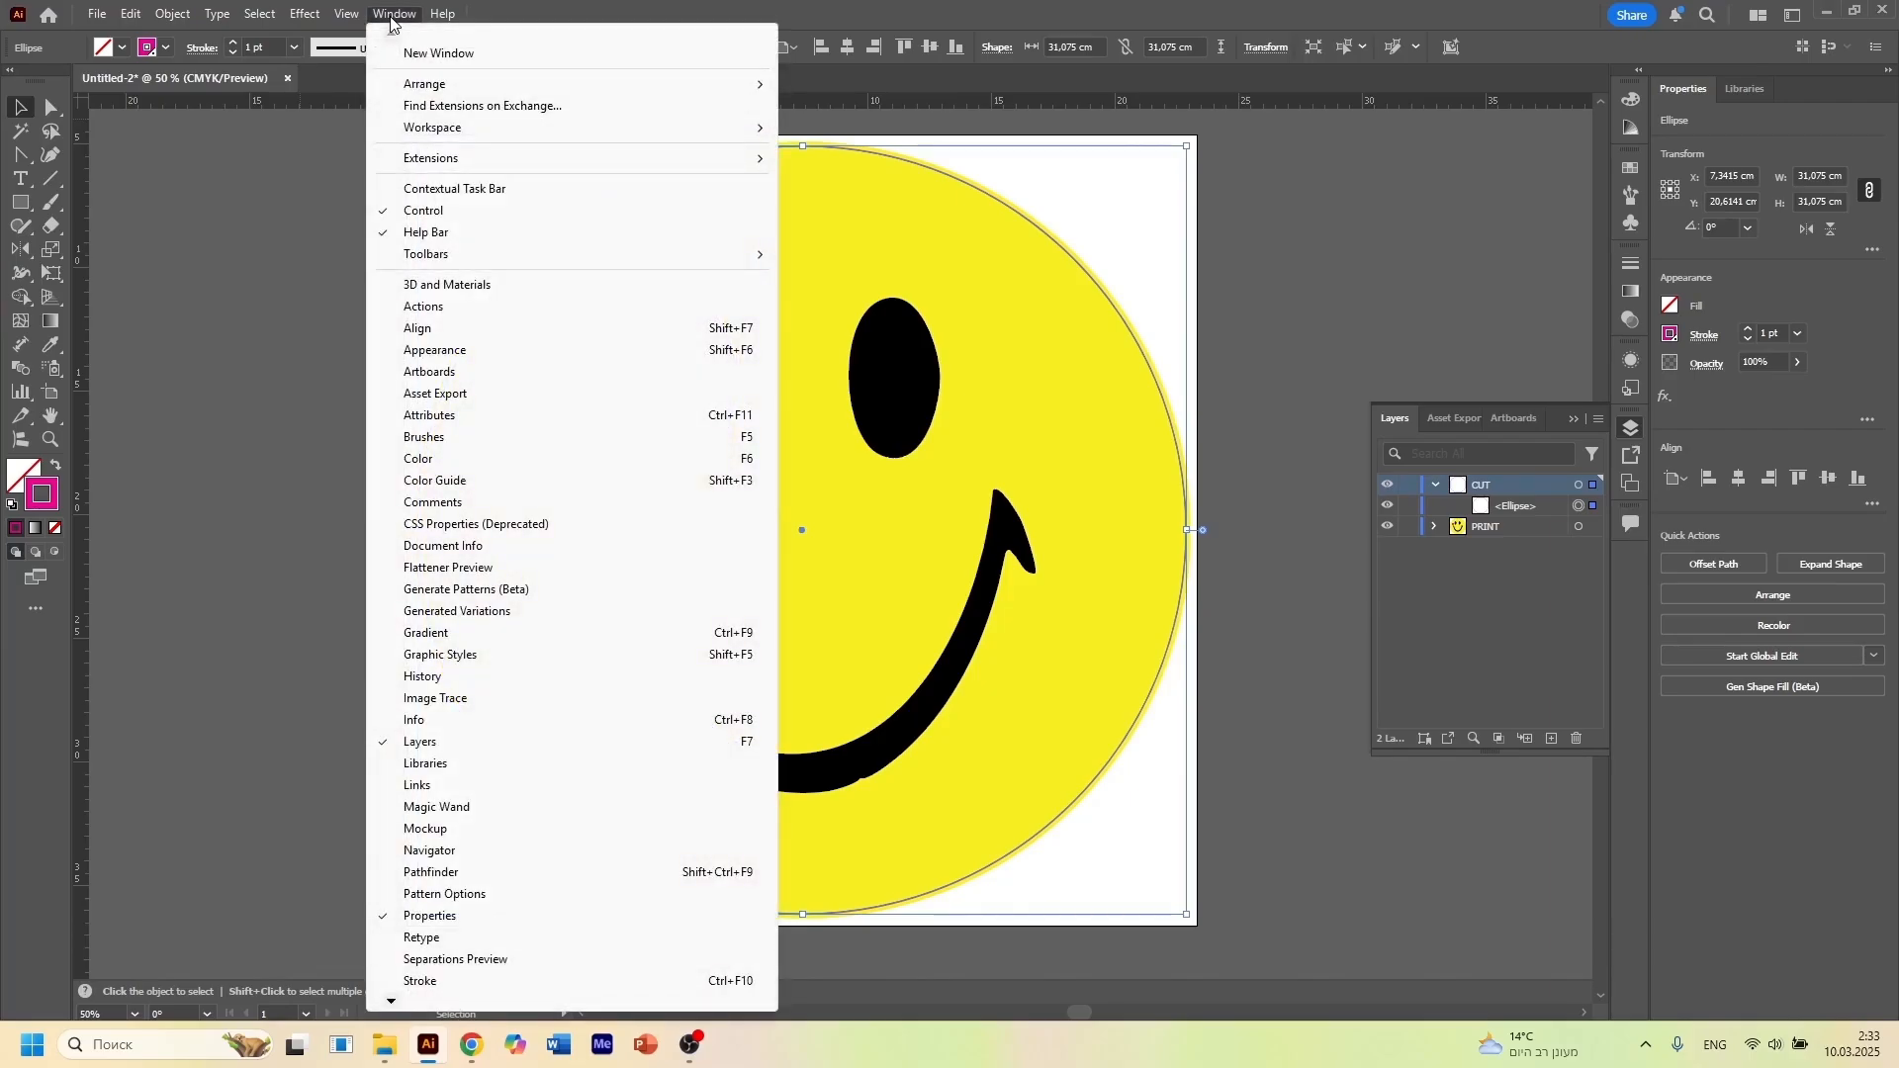
{"action": "left_click", "coordinate": [452, 420]}
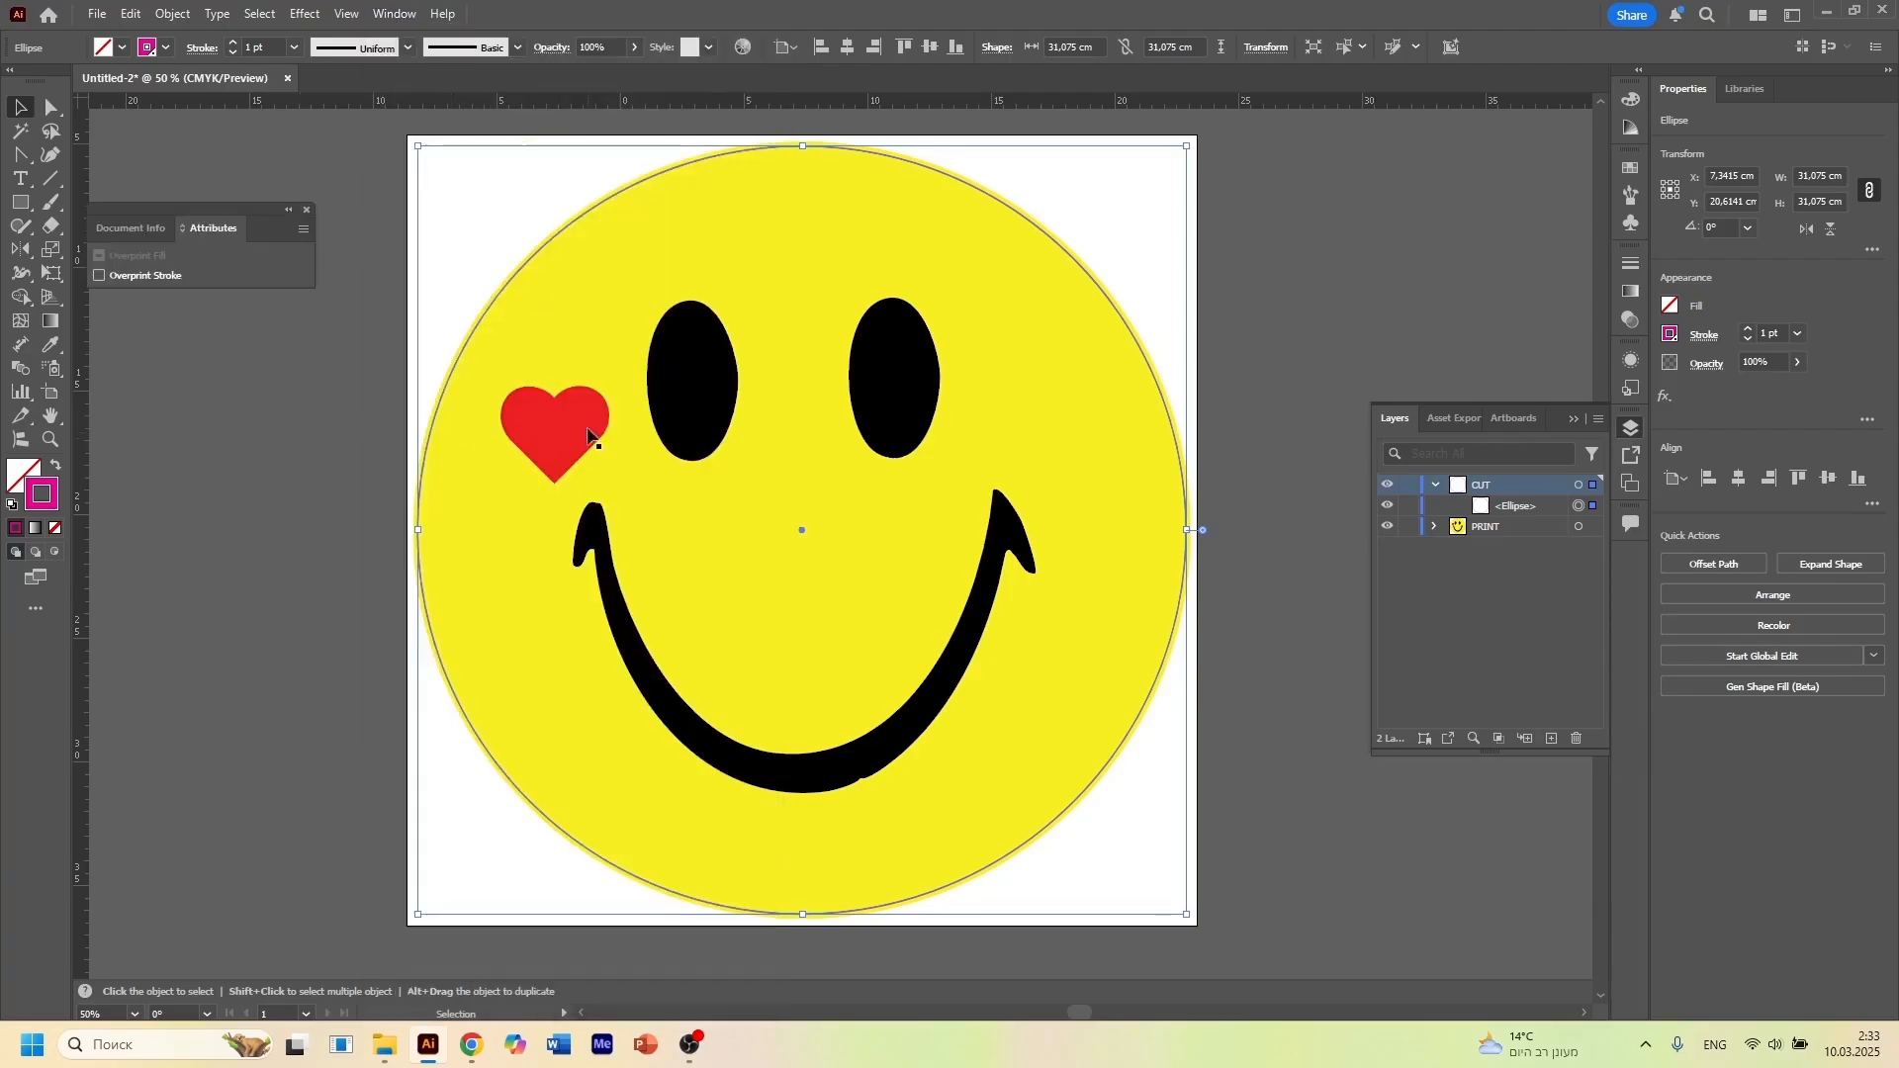
{"action": "left_click", "coordinate": [297, 235]}
{"action": "left_click", "coordinate": [377, 235]}
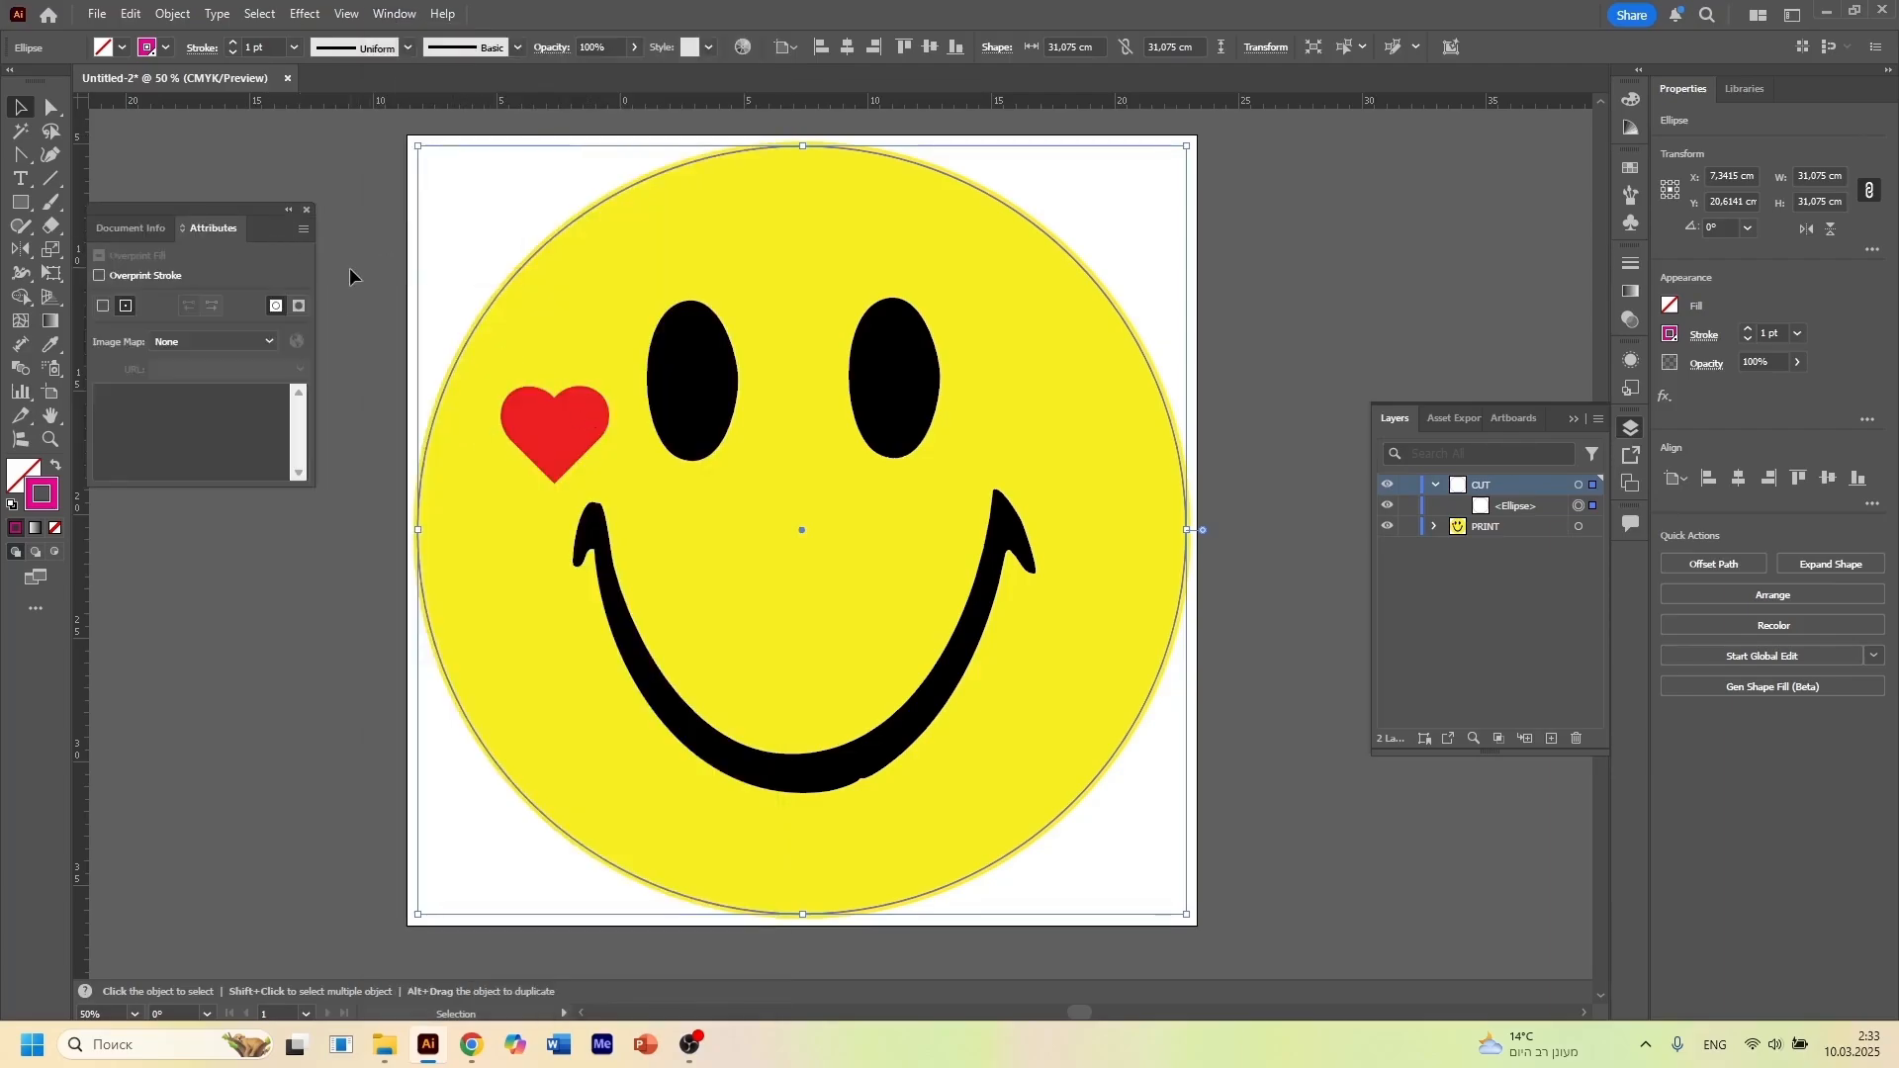
{"action": "left_click_drag", "start_coordinate": [238, 220], "coordinate": [278, 195]}
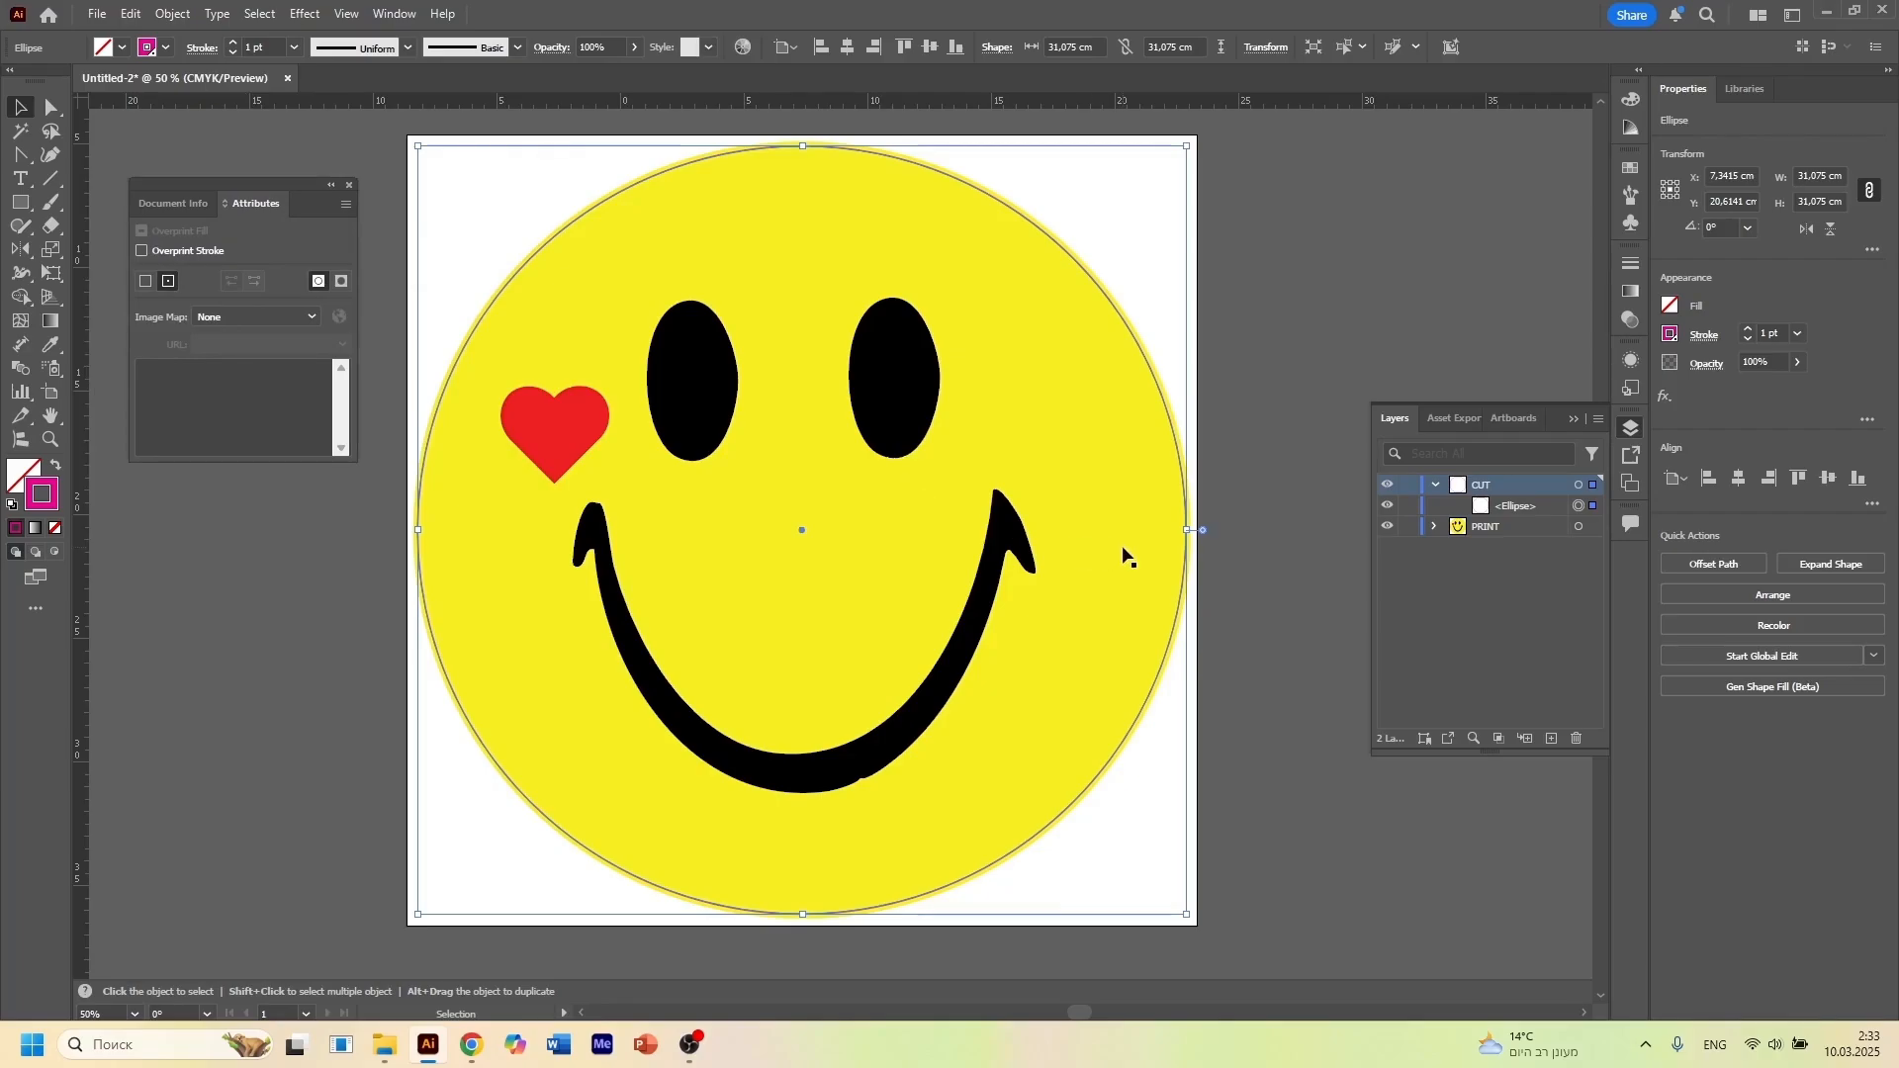
Enable Overprint Stroke for the ellipse in the CUT layer
{"action": "left_click", "coordinate": [1518, 511]}
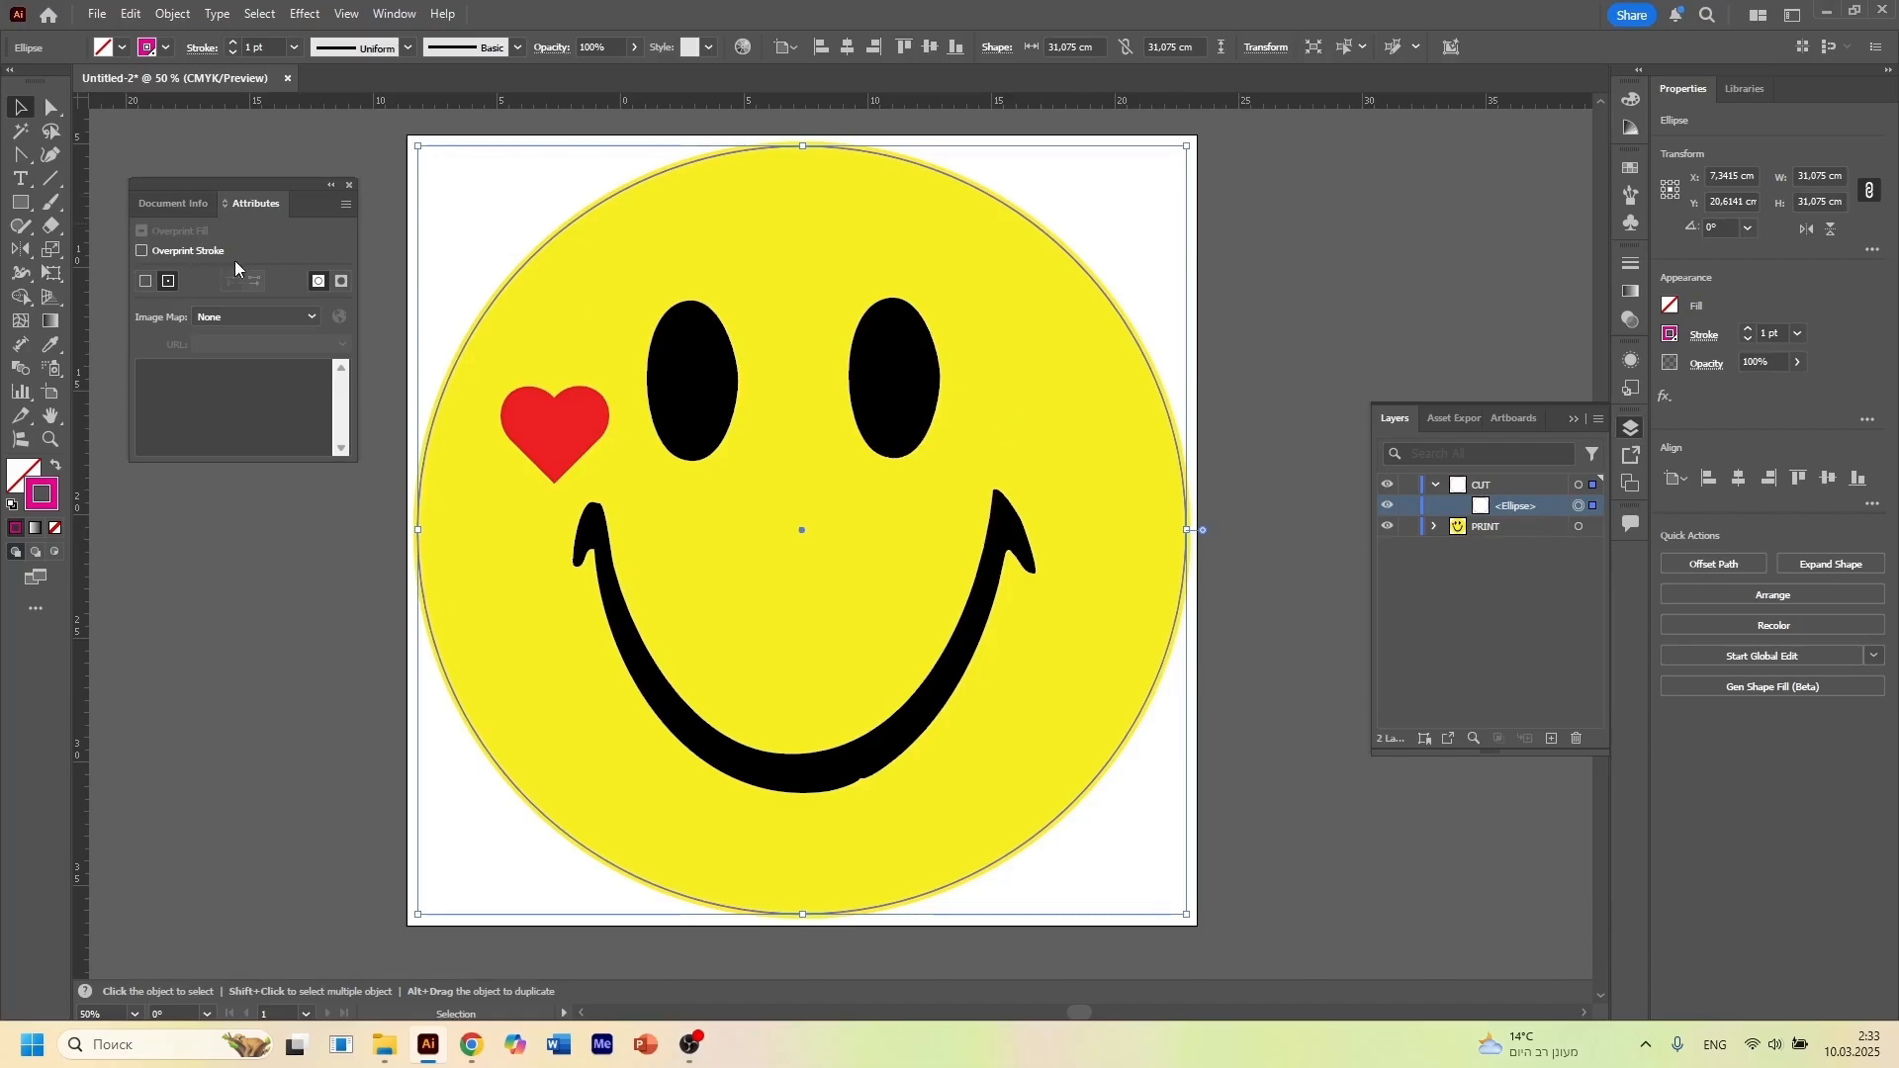
{"action": "left_click", "coordinate": [144, 252]}
{"action": "left_click_drag", "start_coordinate": [299, 186], "coordinate": [277, 148]}
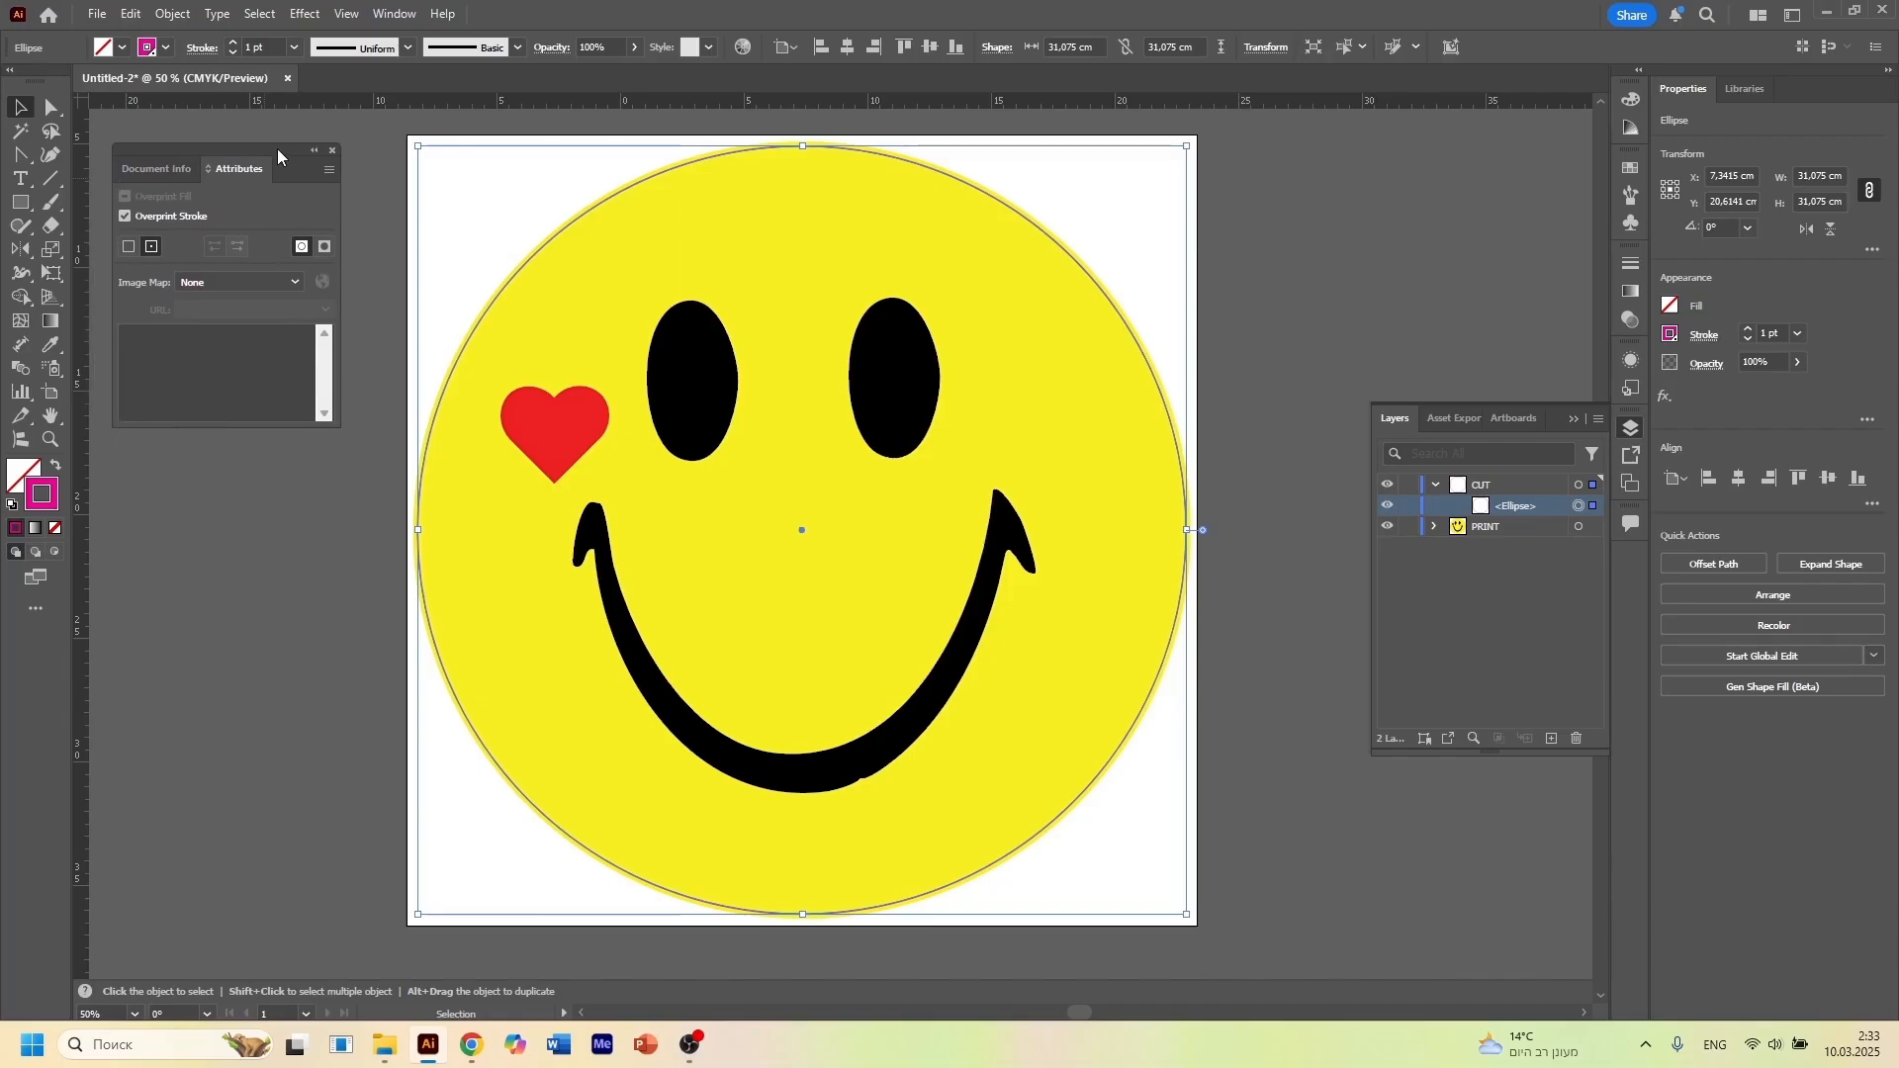
Draw a rectangle about 22.24 by 27.68 cm on the empty canvas beside the smiley artboard
{"action": "scroll", "coordinate": [658, 510], "scroll_direction": "down", "scroll_amount": 3}
{"action": "scroll", "coordinate": [697, 510], "scroll_direction": "up", "scroll_amount": 1}
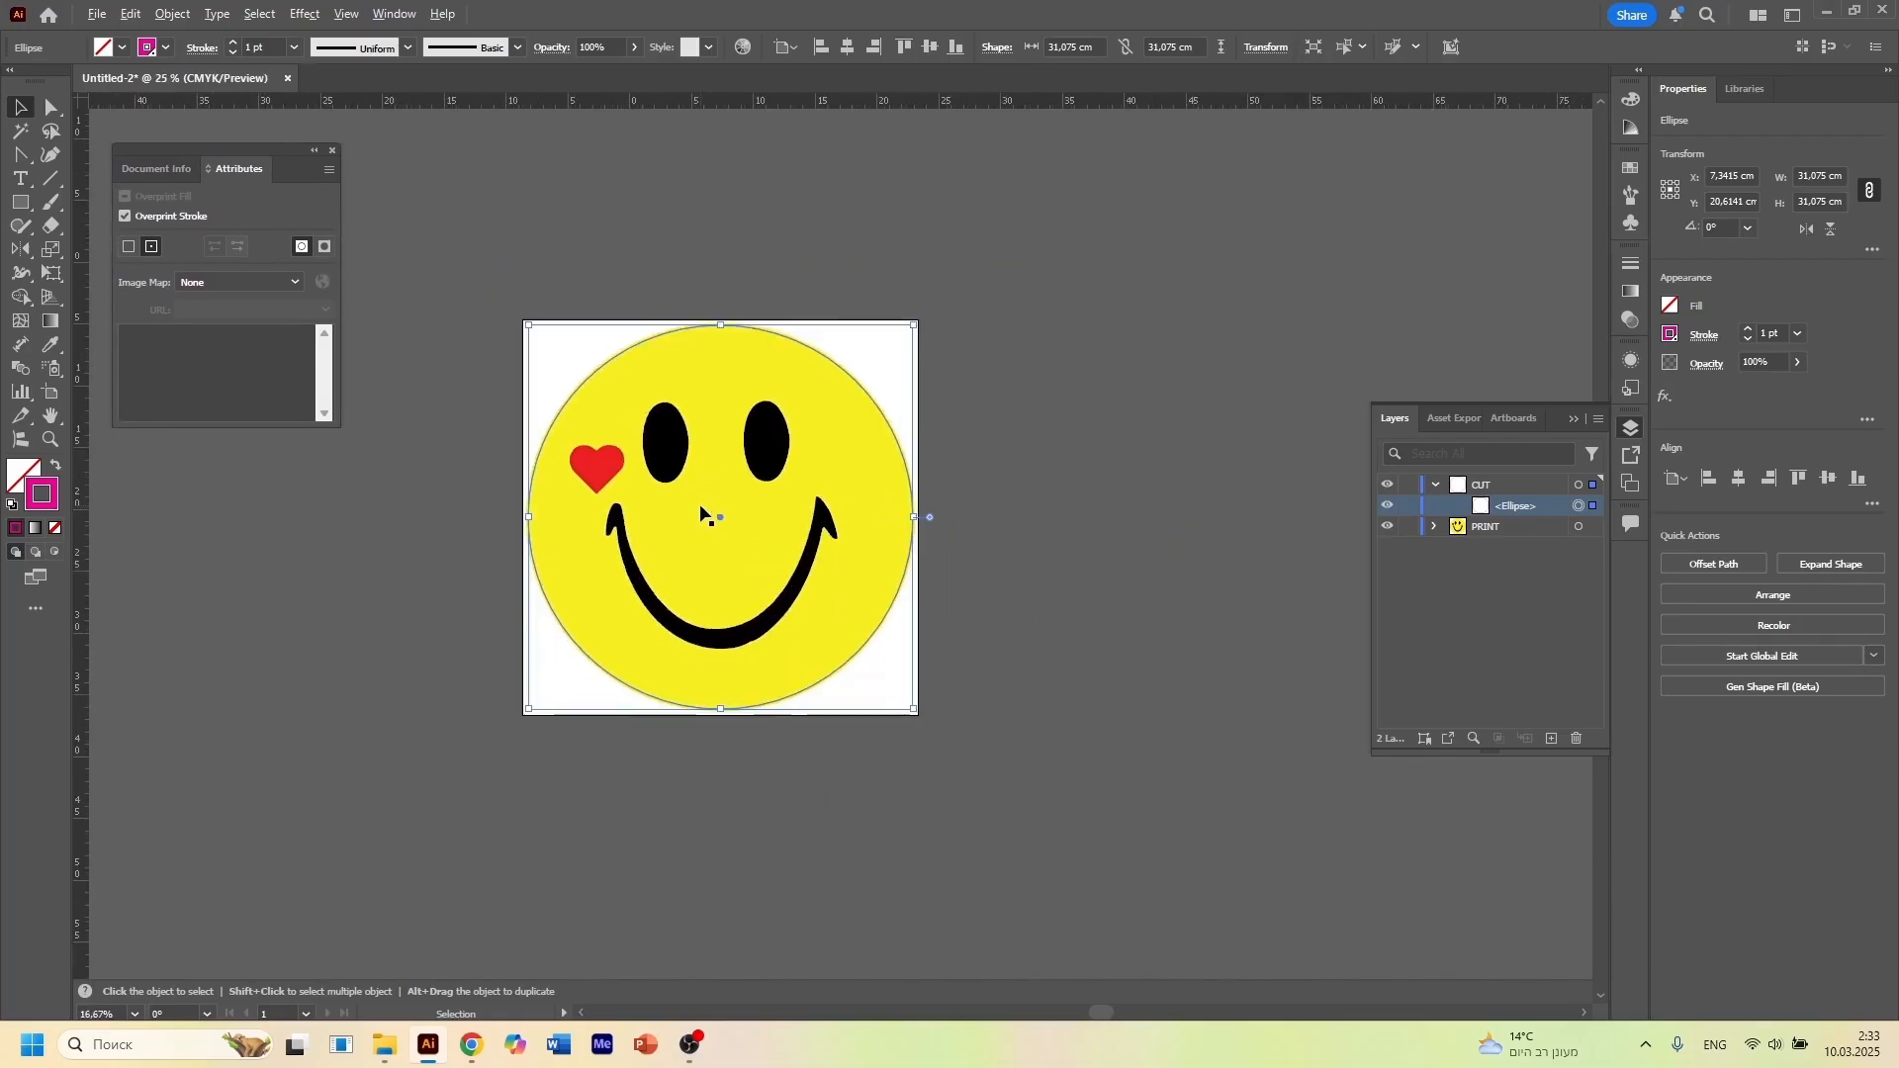
{"action": "left_click_drag", "start_coordinate": [1224, 447], "coordinate": [963, 392]}
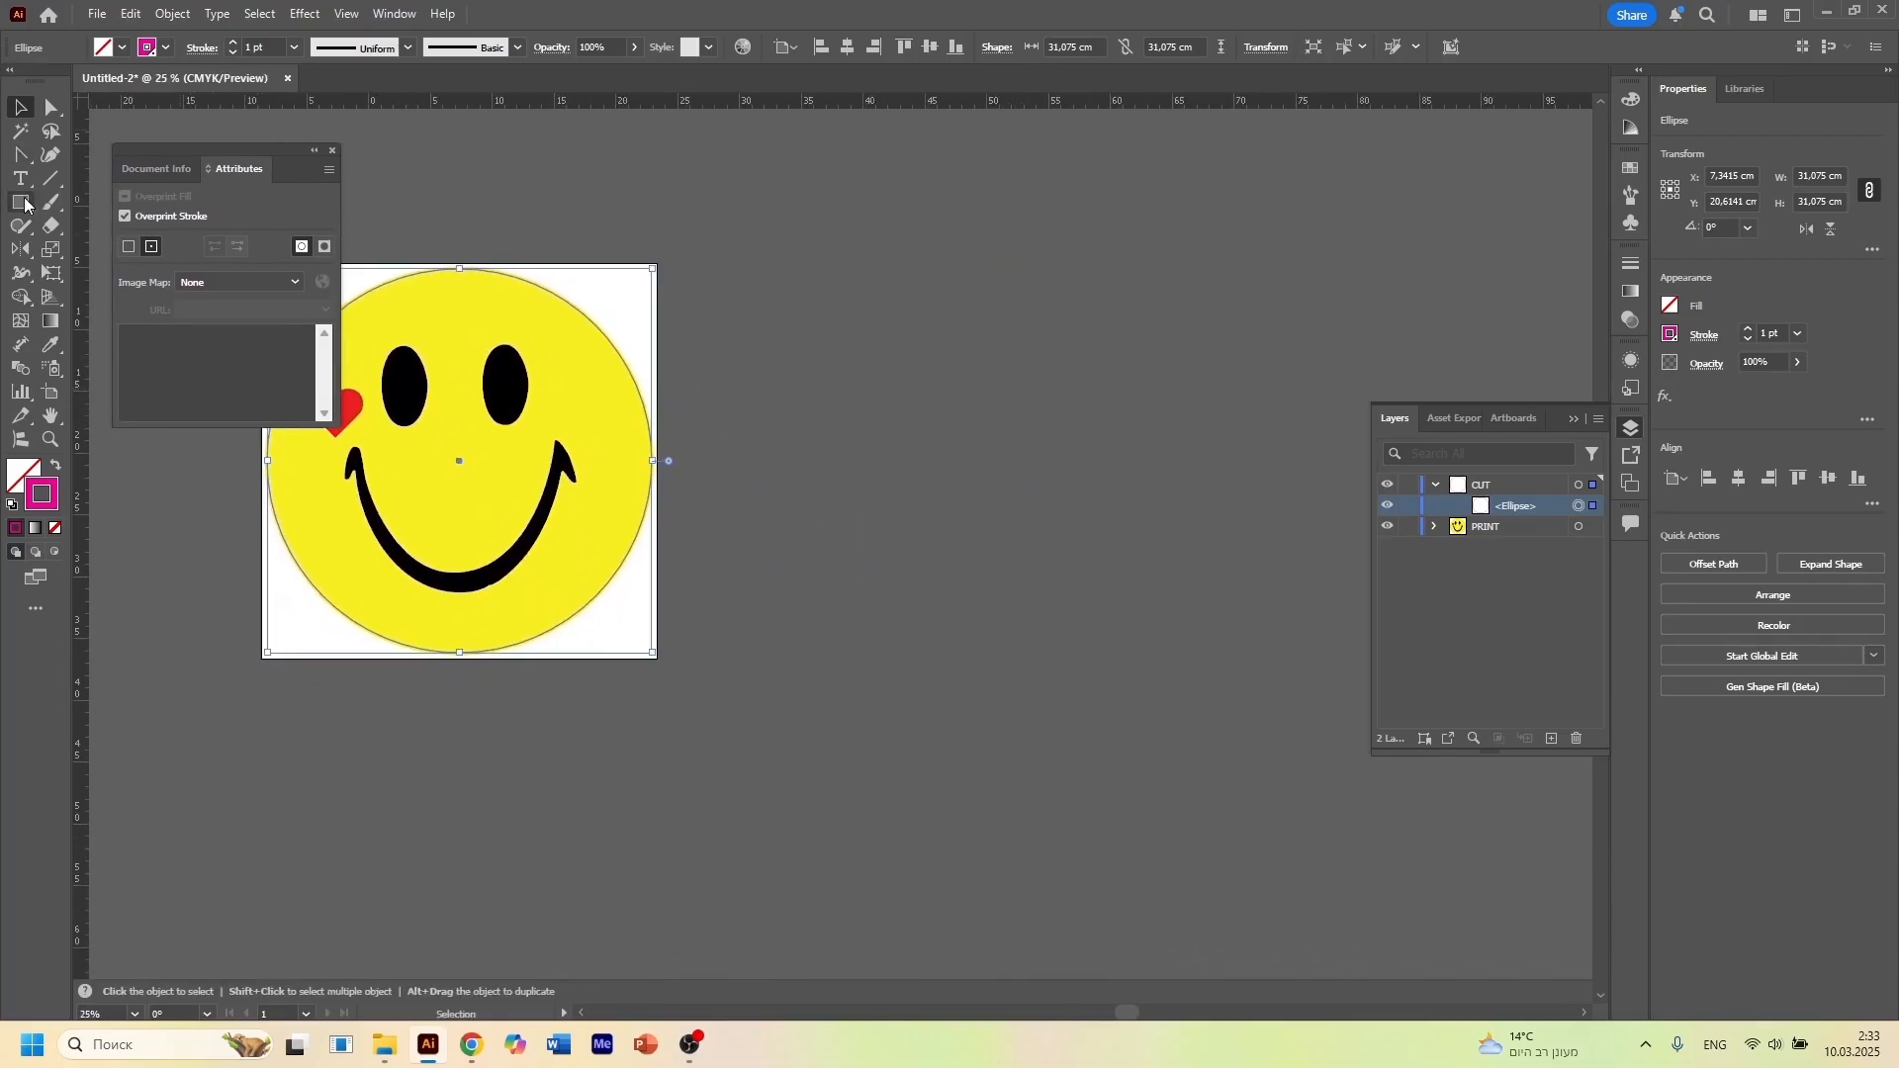
{"action": "left_click", "coordinate": [19, 202]}
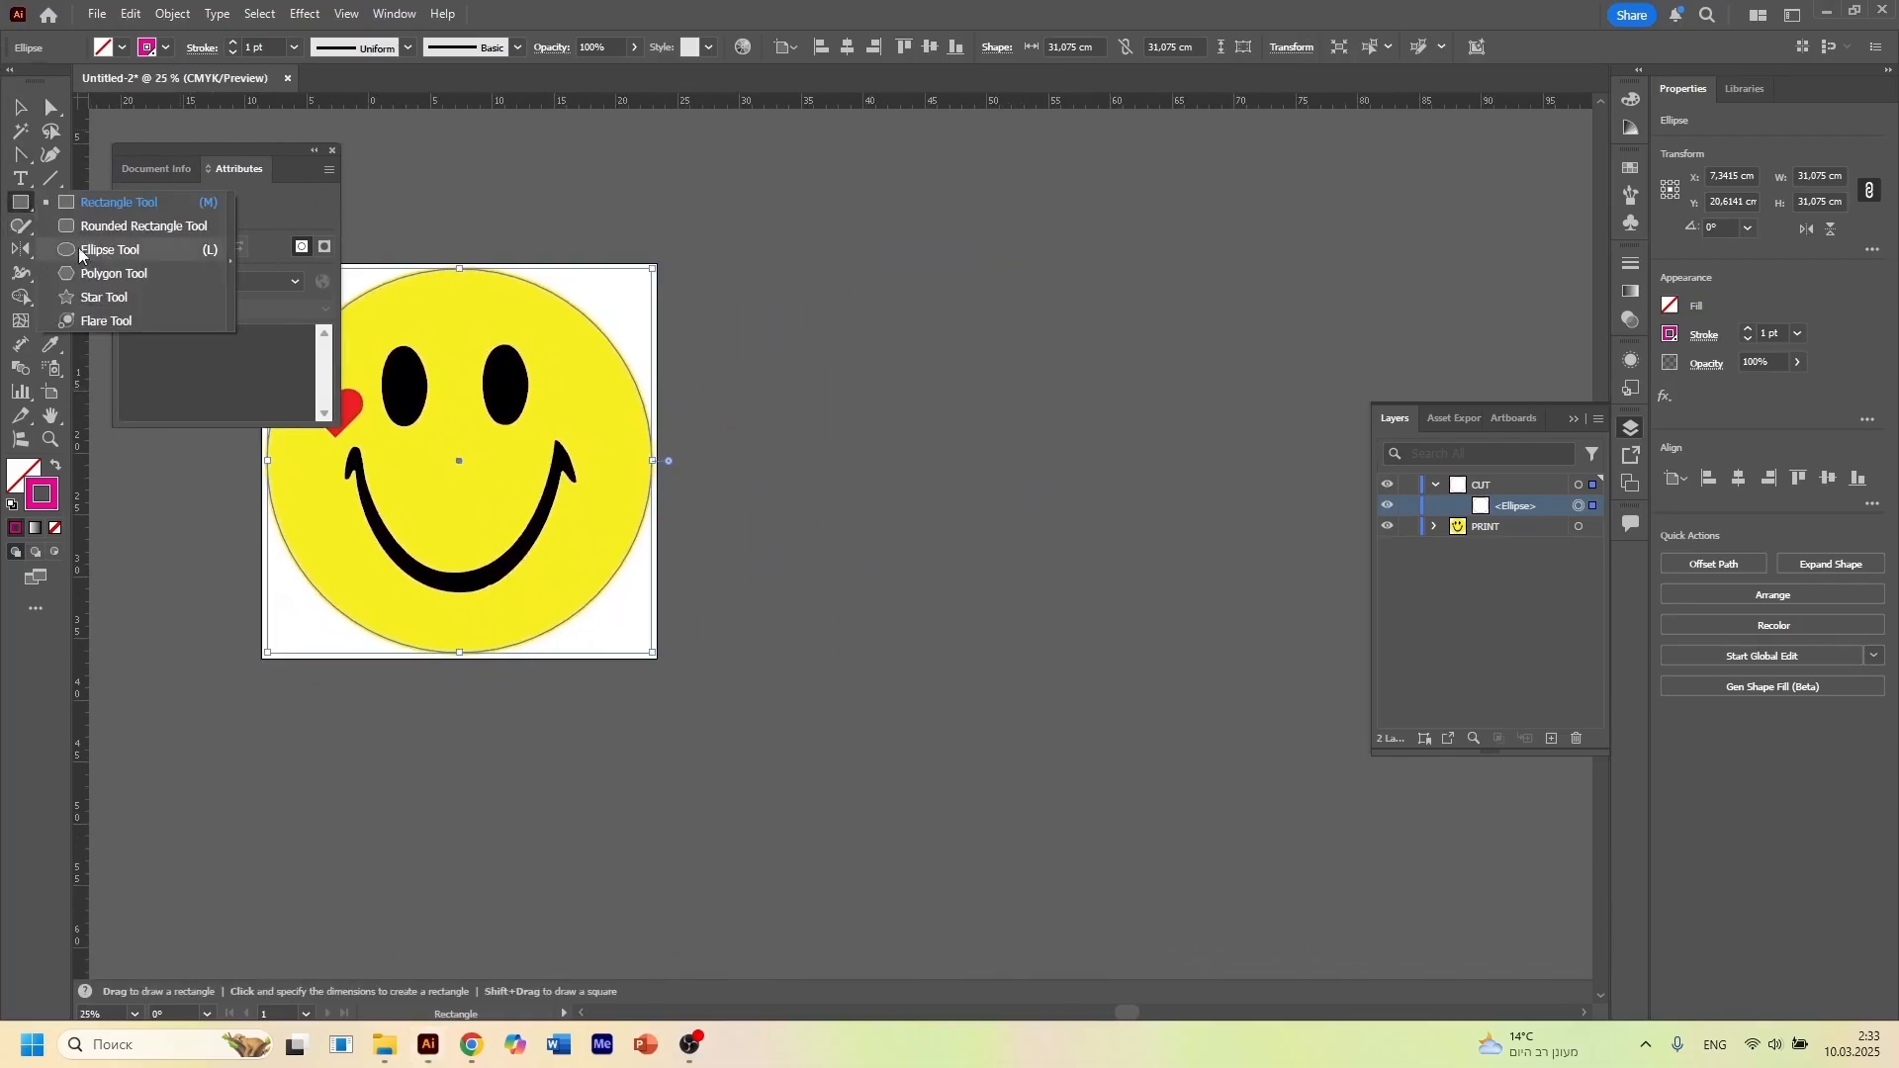
{"action": "left_click", "coordinate": [112, 204]}
{"action": "left_click_drag", "start_coordinate": [827, 244], "coordinate": [1102, 586]}
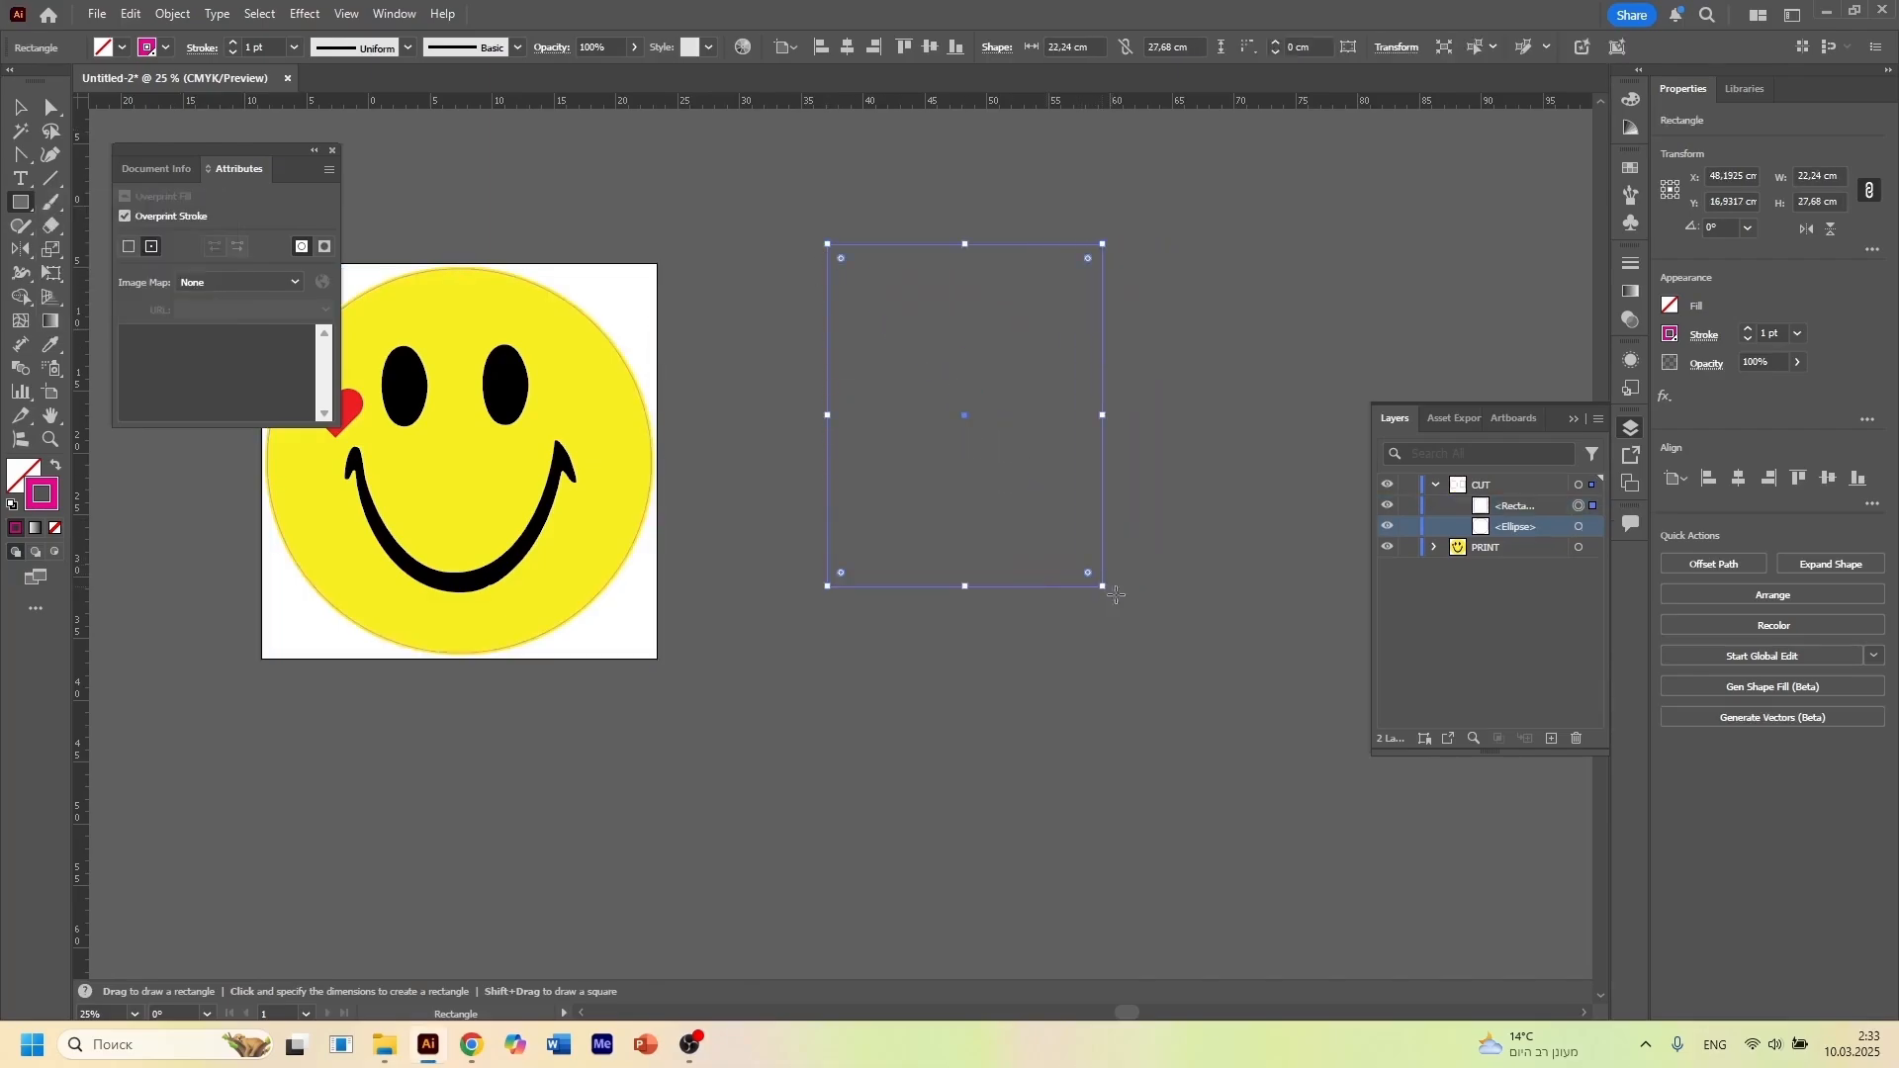
Fill the new rectangle with green and remove its stroke
{"action": "key", "text": "v"}
{"action": "left_click", "coordinate": [121, 46]}
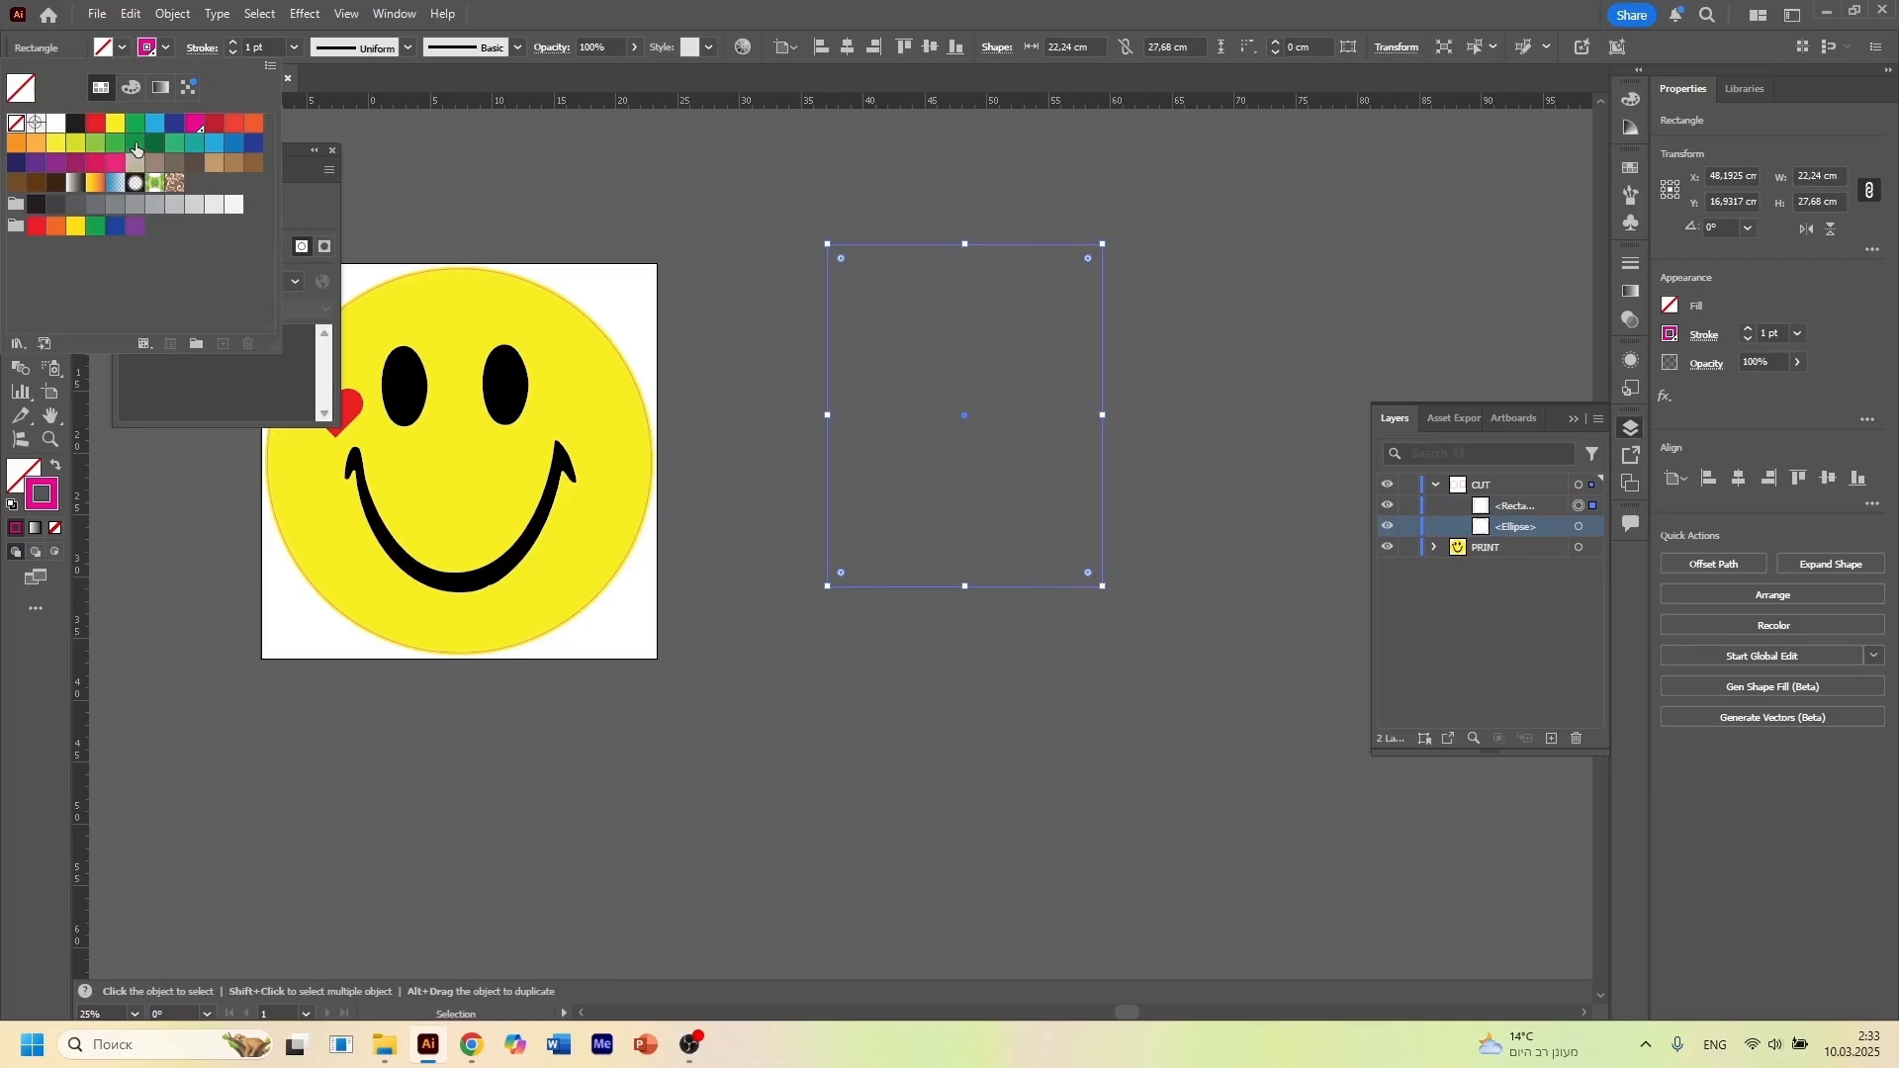
{"action": "left_click", "coordinate": [135, 144]}
{"action": "left_click", "coordinate": [445, 174]}
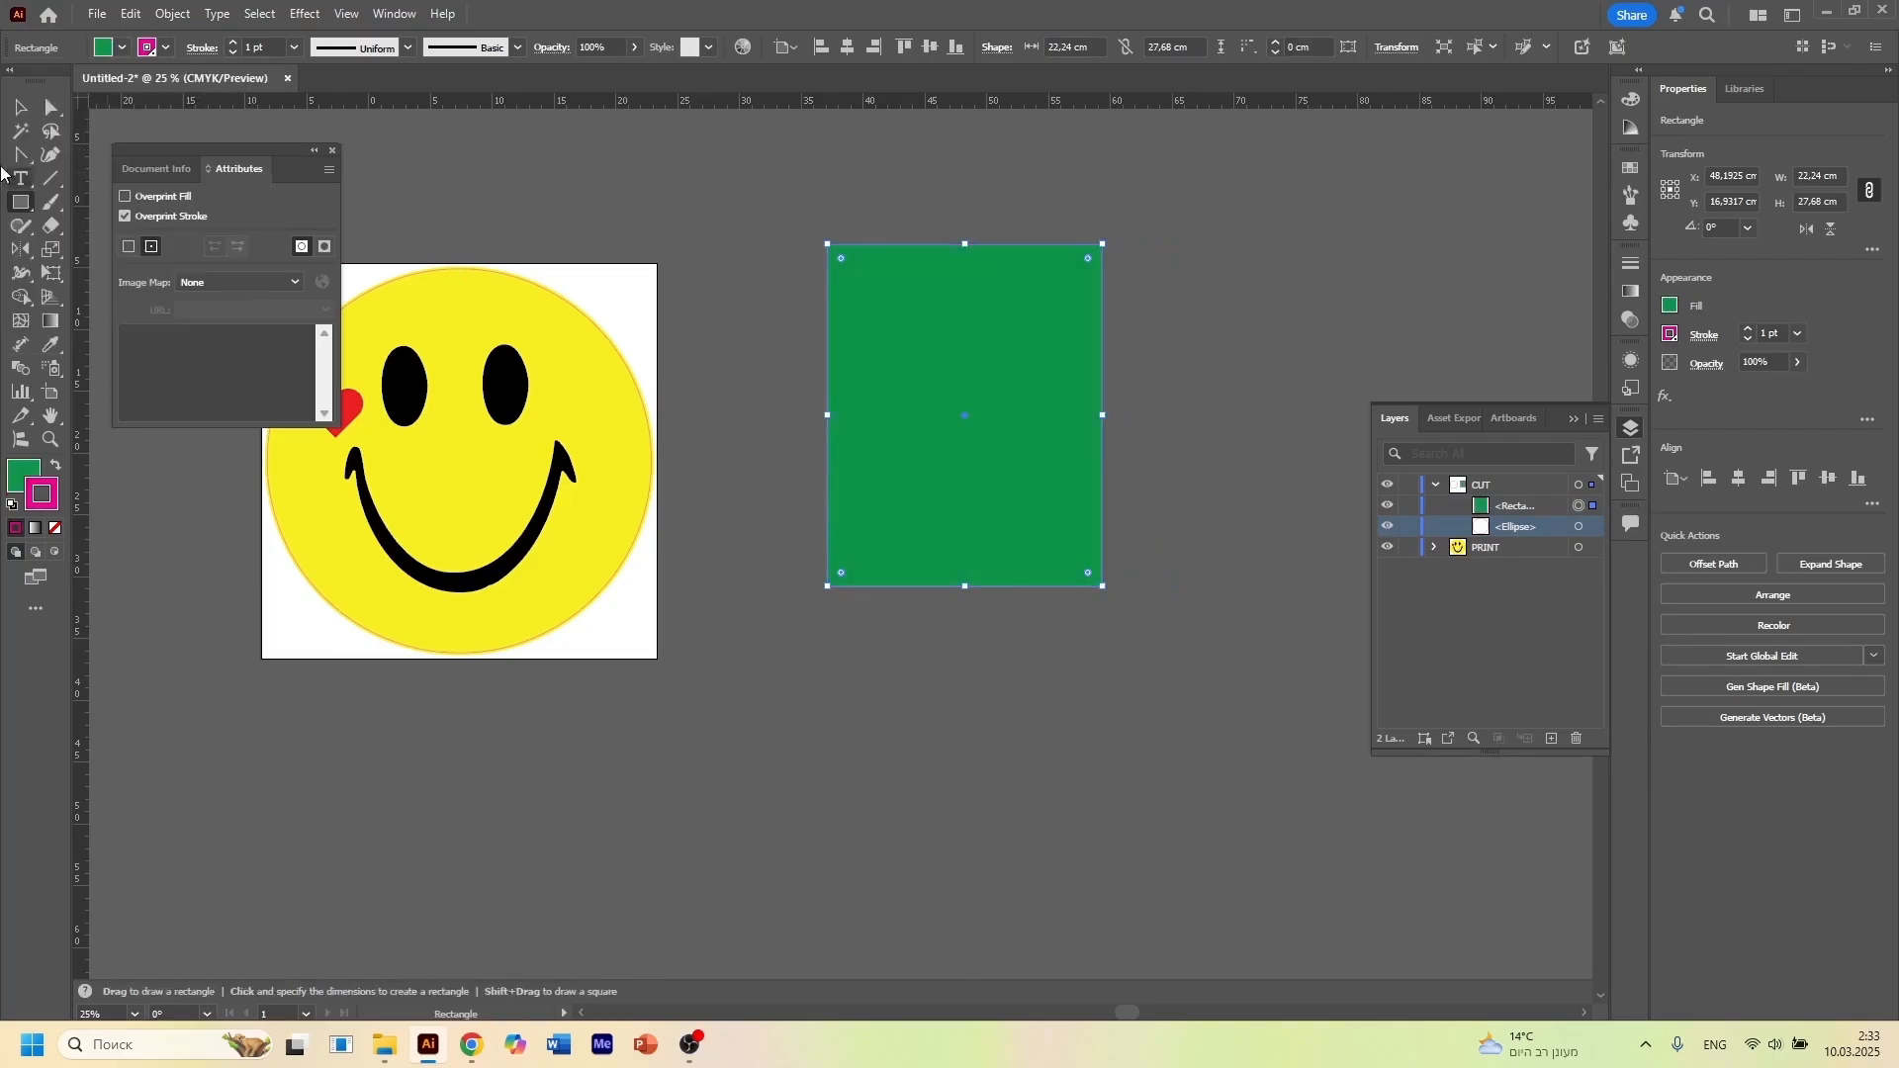
{"action": "left_click", "coordinate": [55, 528]}
{"action": "left_click_drag", "start_coordinate": [1163, 605], "coordinate": [830, 635]}
{"action": "left_click", "coordinate": [26, 115]}
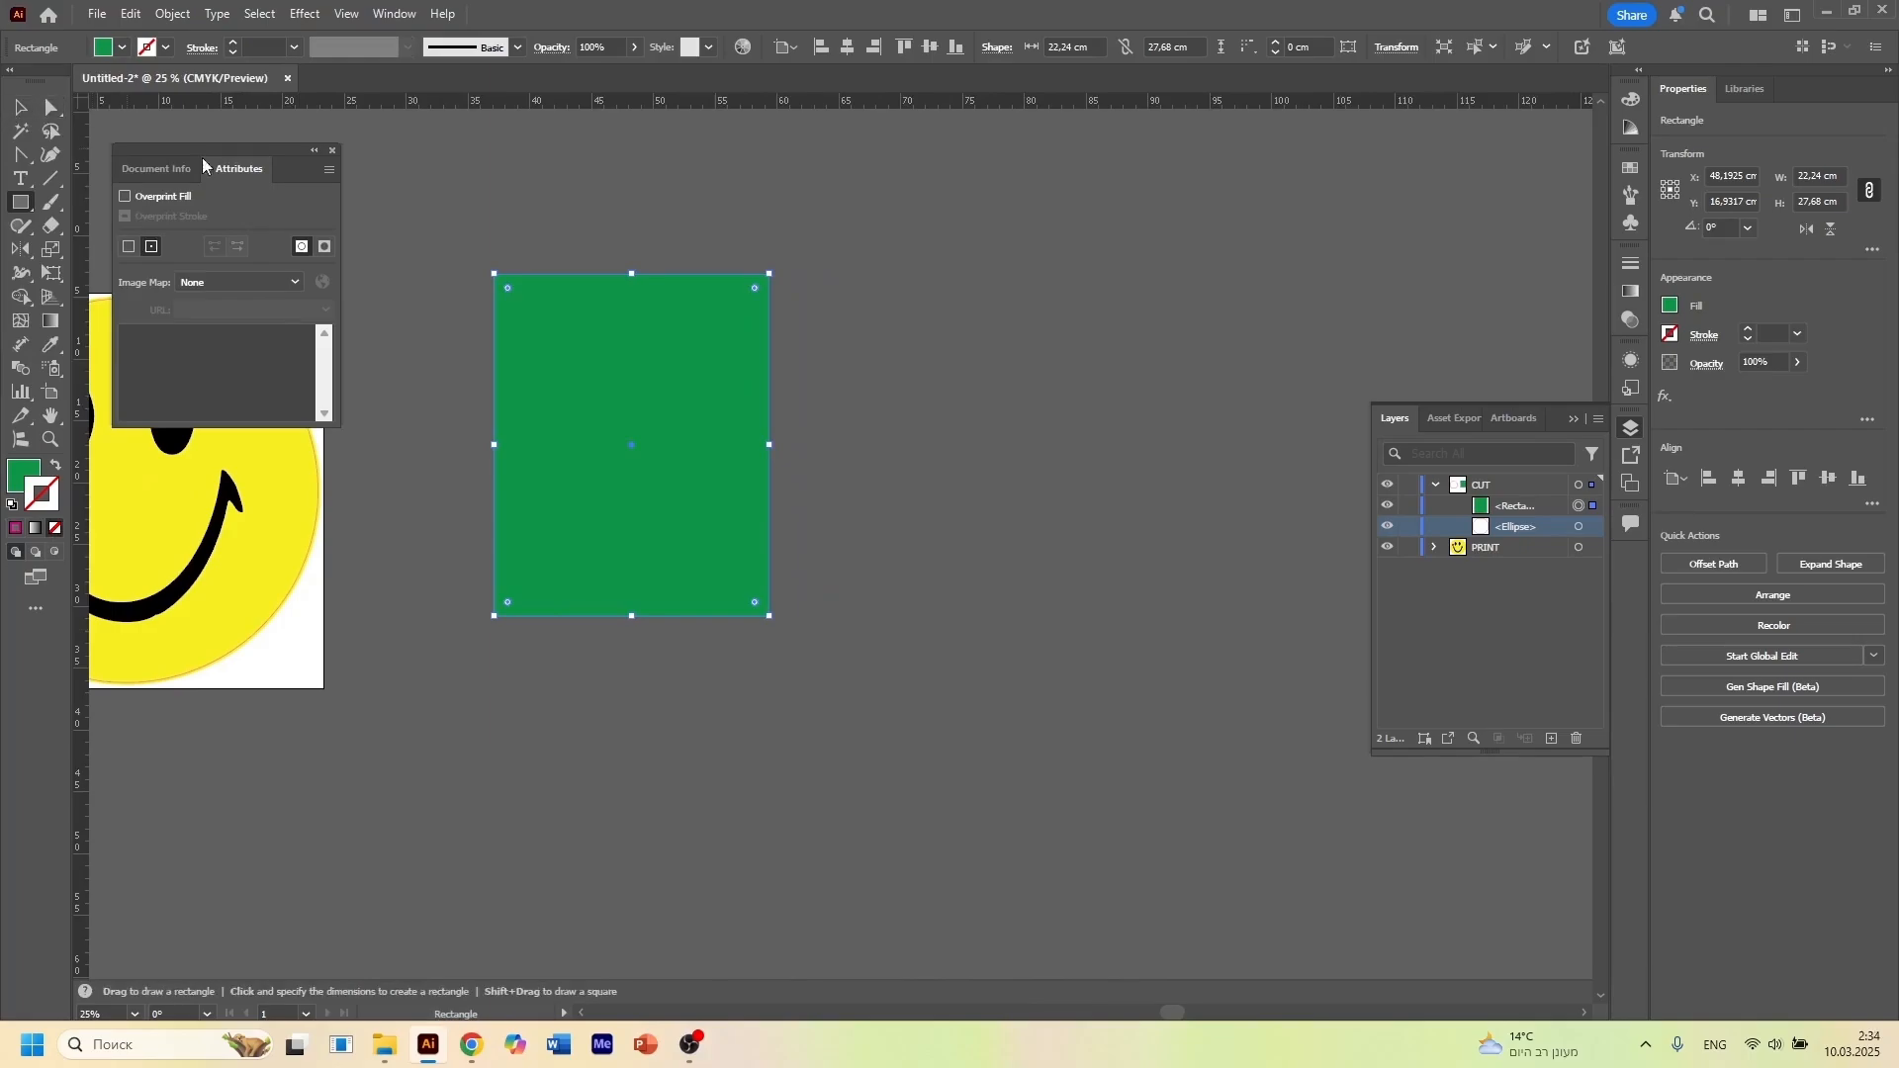
{"action": "left_click", "coordinate": [365, 267]}
Draw a circle about 12.8 cm in diameter inside the green rectangle and fill it with yellow
{"action": "left_click", "coordinate": [20, 202]}
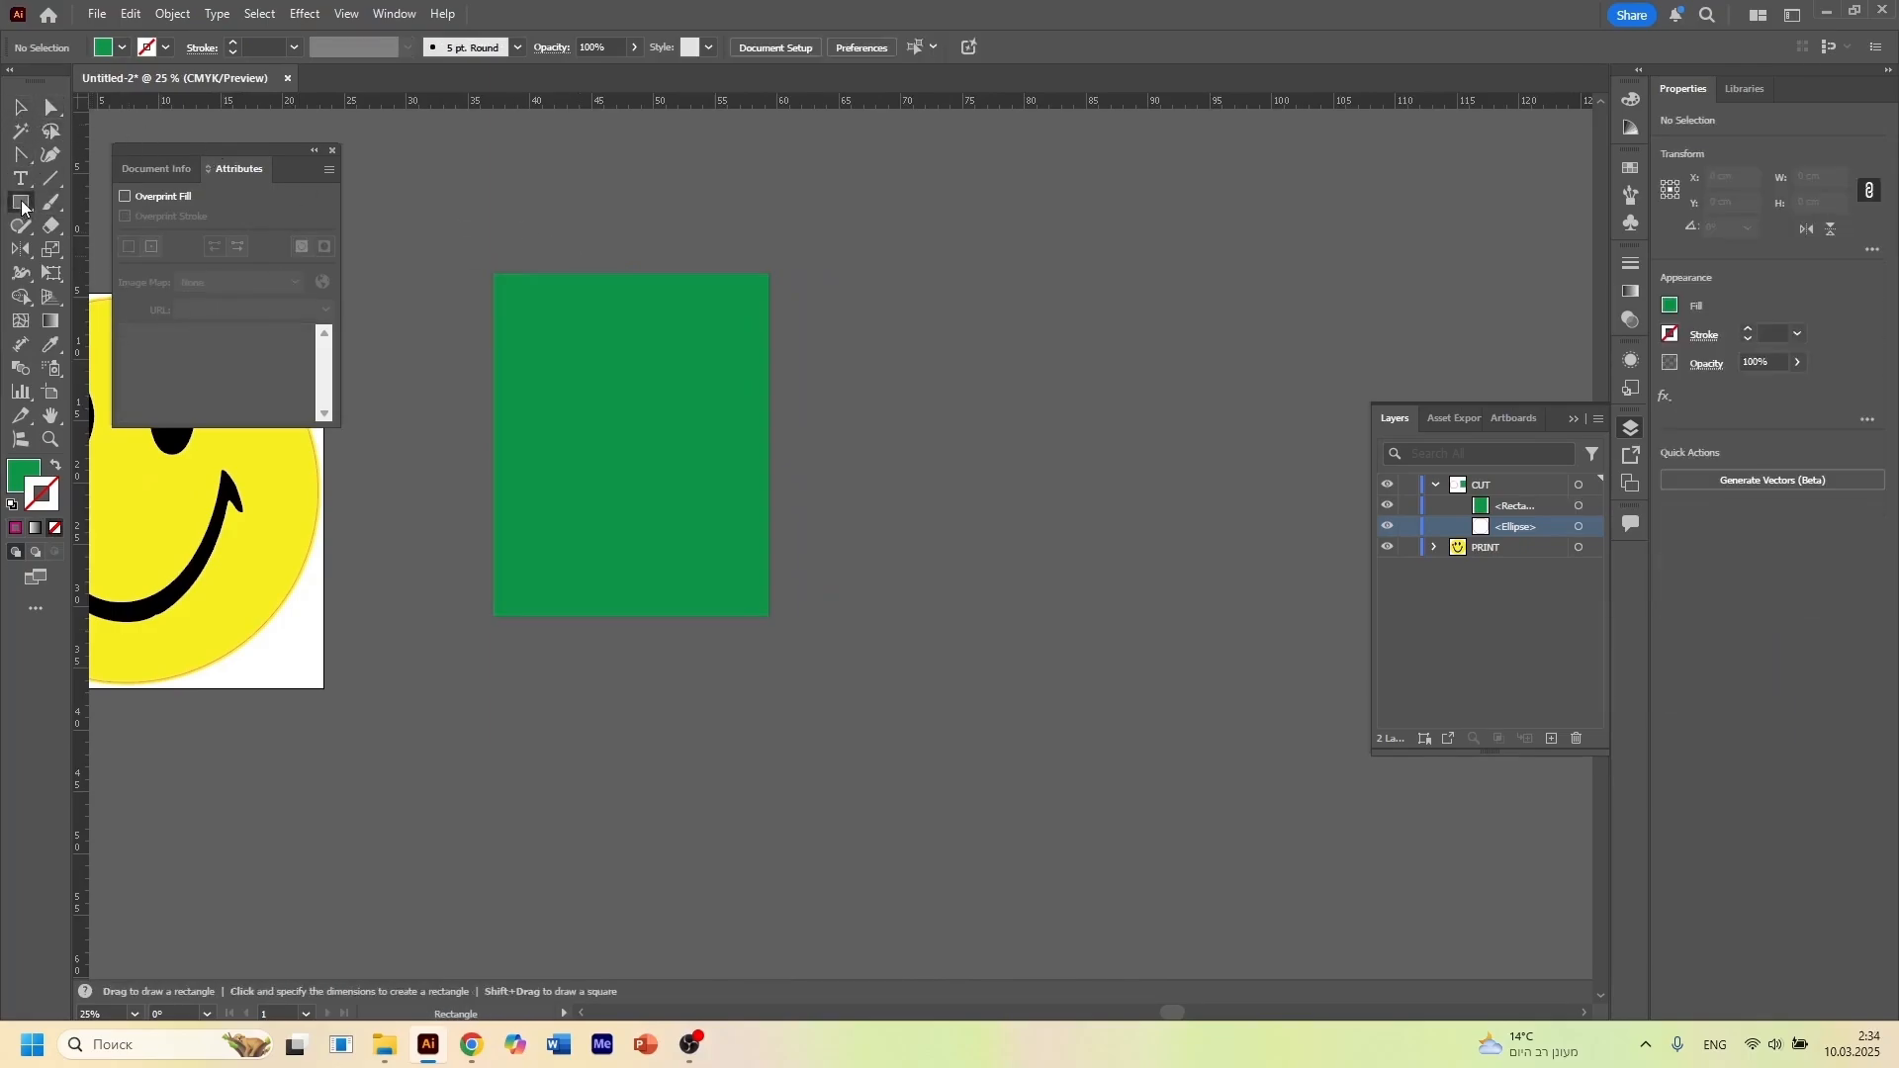
{"action": "left_click", "coordinate": [96, 251]}
{"action": "mouse_move", "coordinate": [560, 373]}
{"action": "left_mouse_down"}
{"action": "mouse_move", "coordinate": [716, 499]}
{"action": "mouse_move", "coordinate": [718, 531]}
{"action": "left_mouse_up"}
{"action": "left_click", "coordinate": [103, 48]}
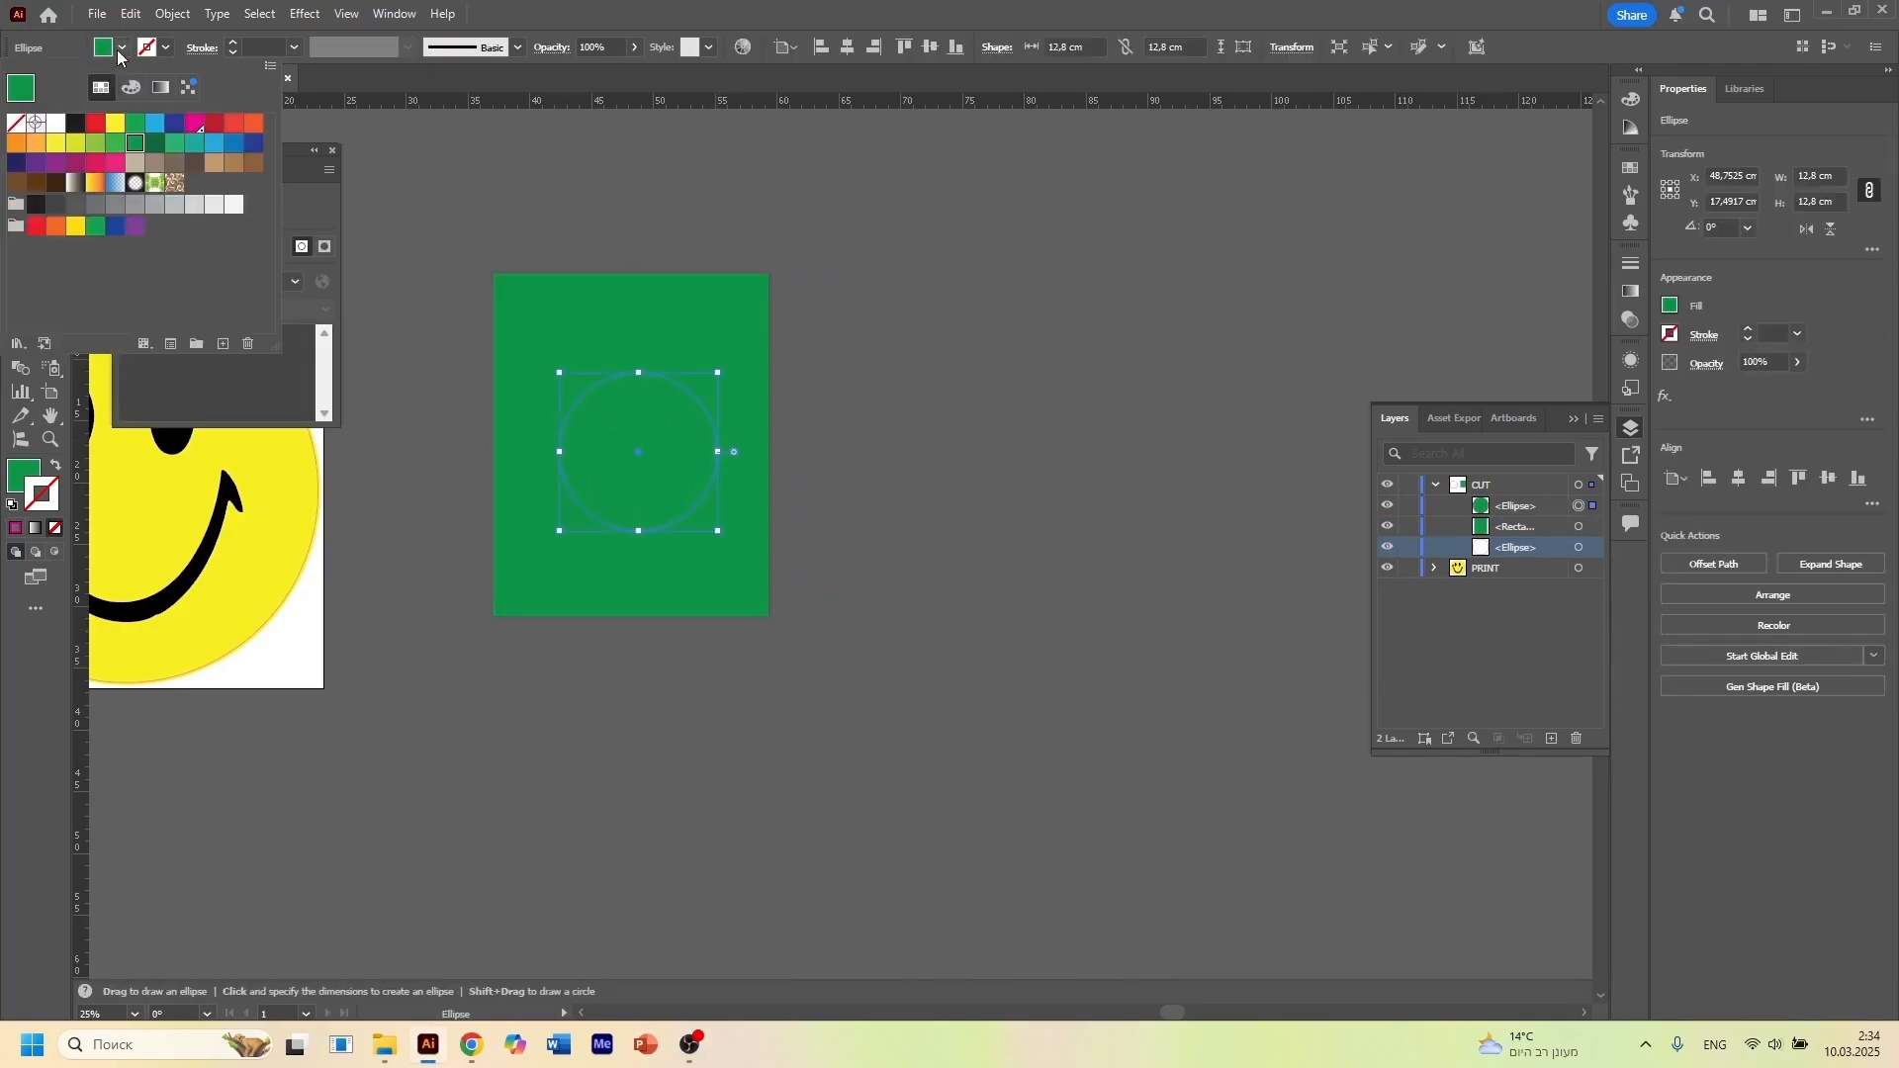
{"action": "left_click", "coordinate": [116, 123]}
{"action": "left_click", "coordinate": [500, 244]}
Center the yellow circle horizontally and vertically on the green rectangle
{"action": "left_click", "coordinate": [19, 107]}
{"action": "left_click_drag", "start_coordinate": [611, 245], "coordinate": [743, 467]}
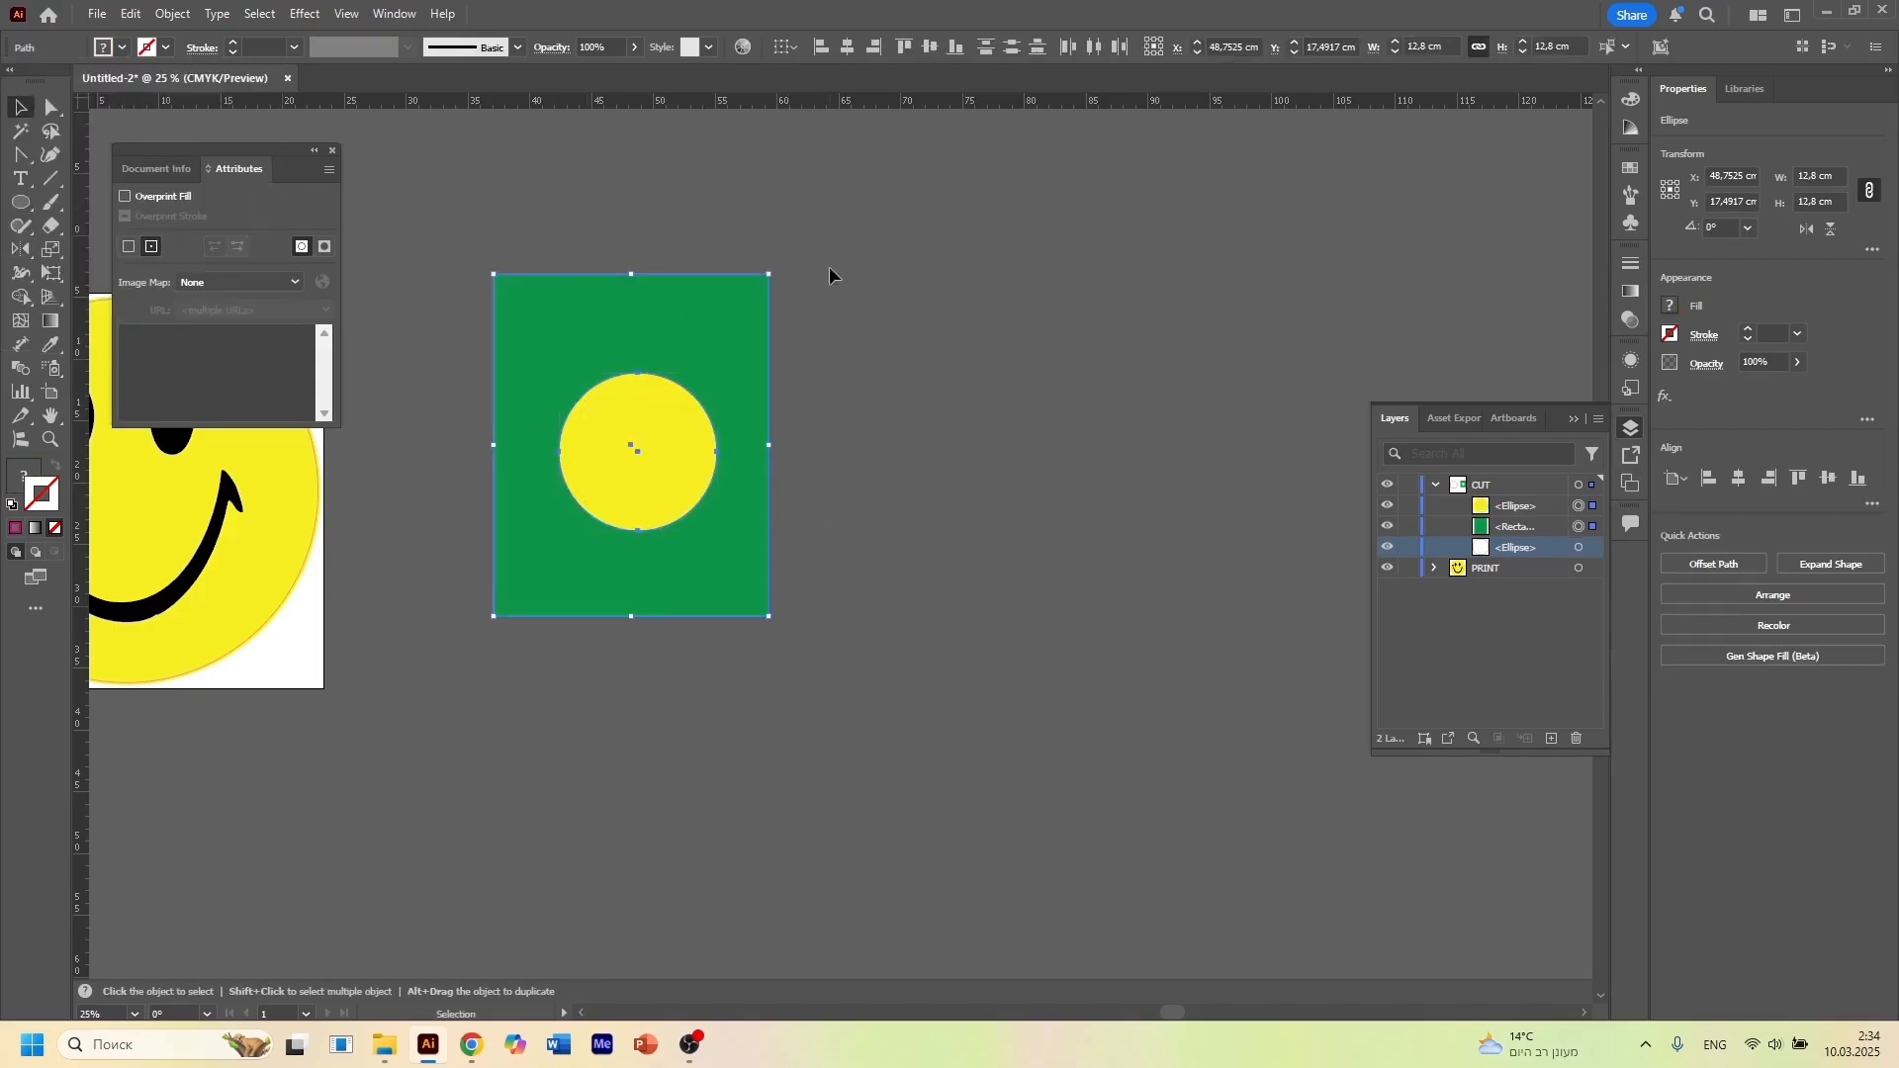
{"action": "left_click", "coordinate": [847, 47]}
{"action": "left_click", "coordinate": [930, 48]}
{"action": "left_click", "coordinate": [1010, 404]}
Duplicate the green rectangle with its yellow circle about 30 cm to the right
{"action": "left_click_drag", "start_coordinate": [509, 230], "coordinate": [793, 561]}
{"action": "left_click_drag", "start_coordinate": [618, 526], "coordinate": [987, 526]}
{"action": "left_click", "coordinate": [528, 631]}
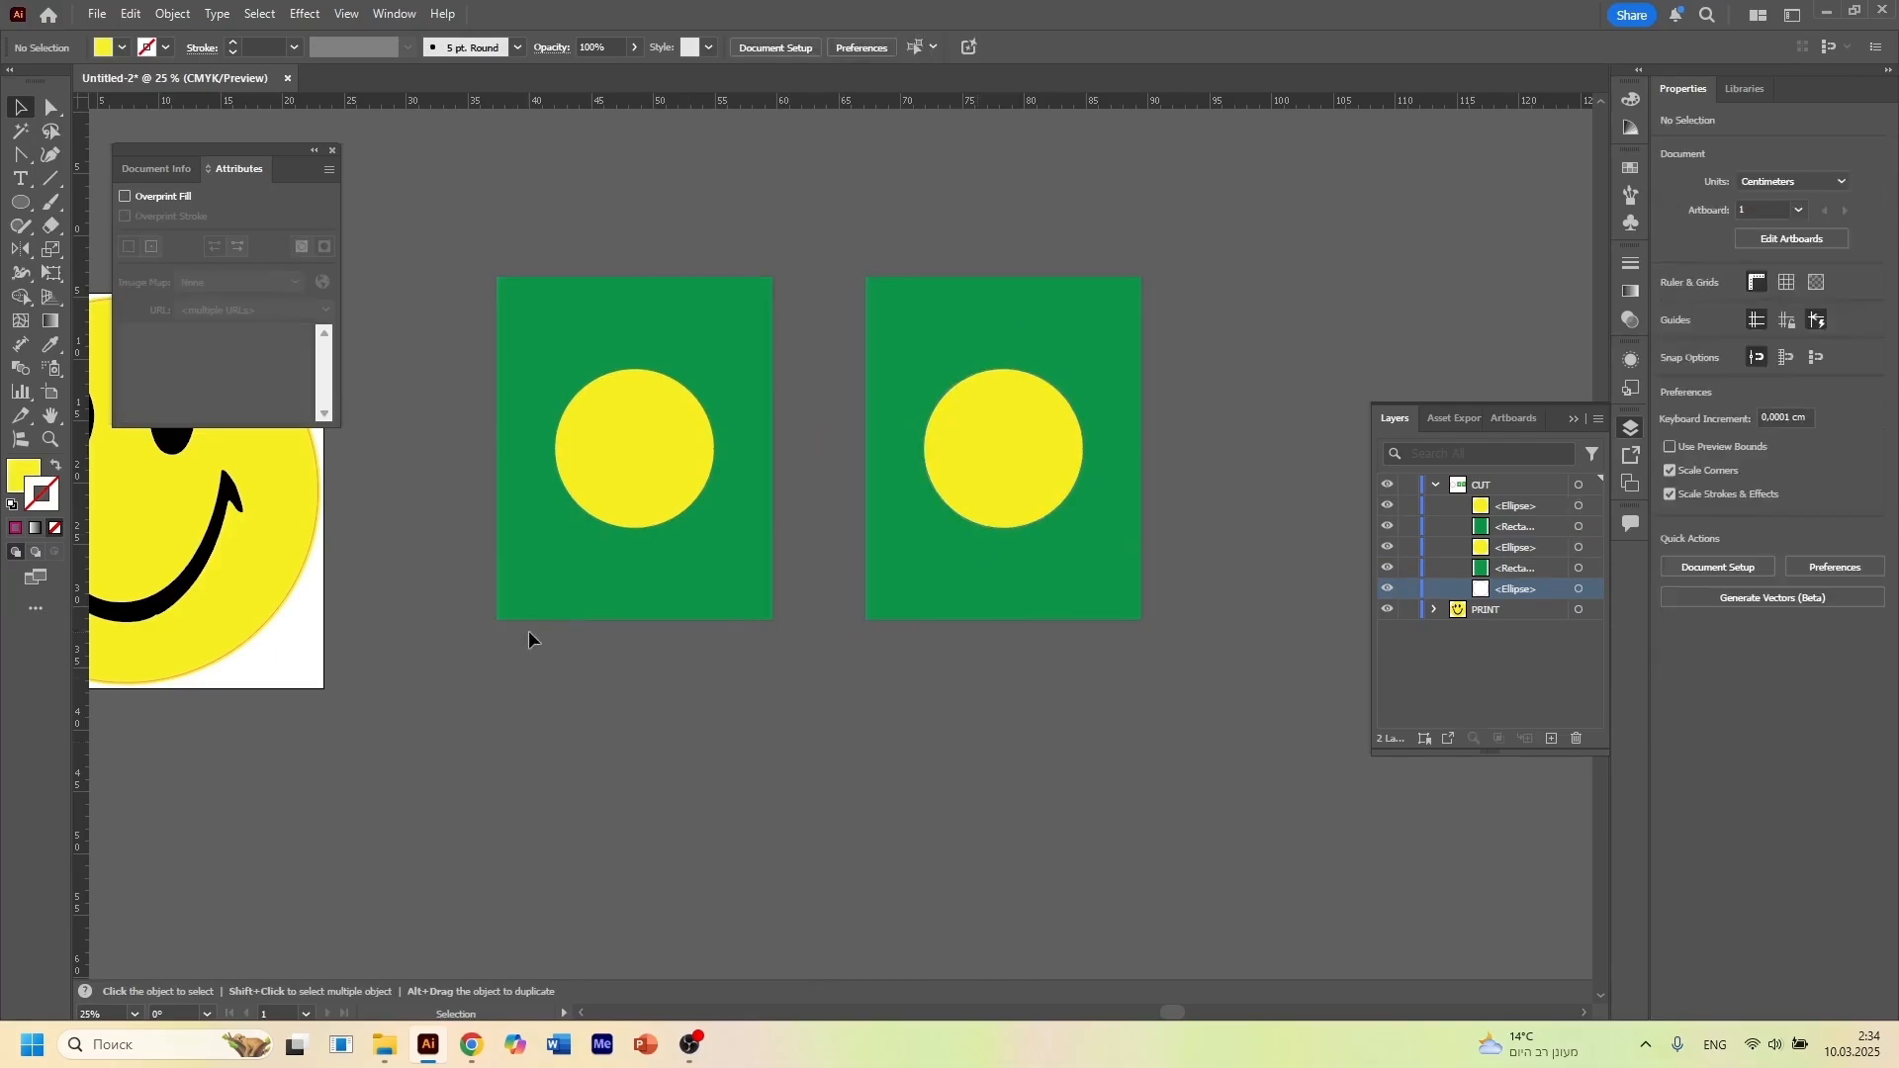
Split the left rectangle and circle with the Shape Builder tool so the circle area is knocked out of the green
{"action": "left_click", "coordinate": [589, 613]}
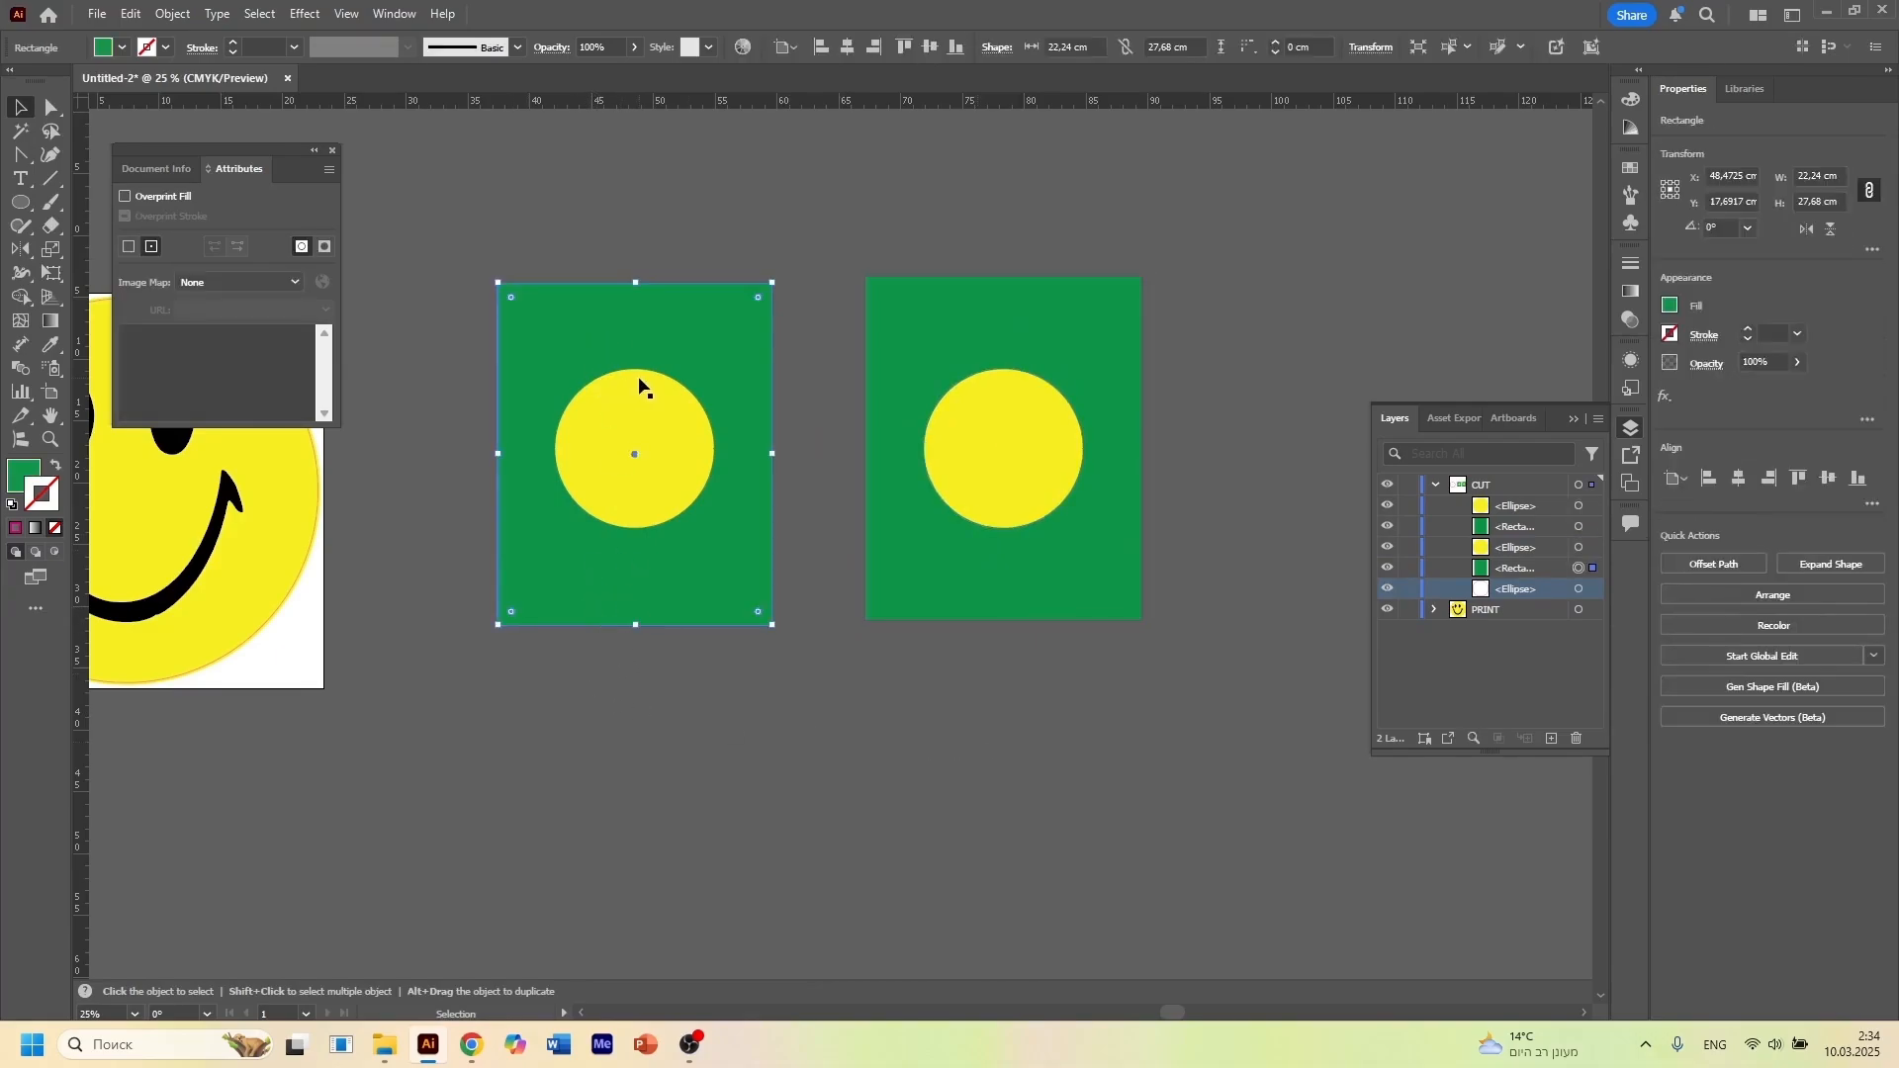
{"action": "key", "text": "z"}
{"action": "left_click", "coordinate": [25, 108]}
{"action": "left_click_drag", "start_coordinate": [571, 258], "coordinate": [747, 701]}
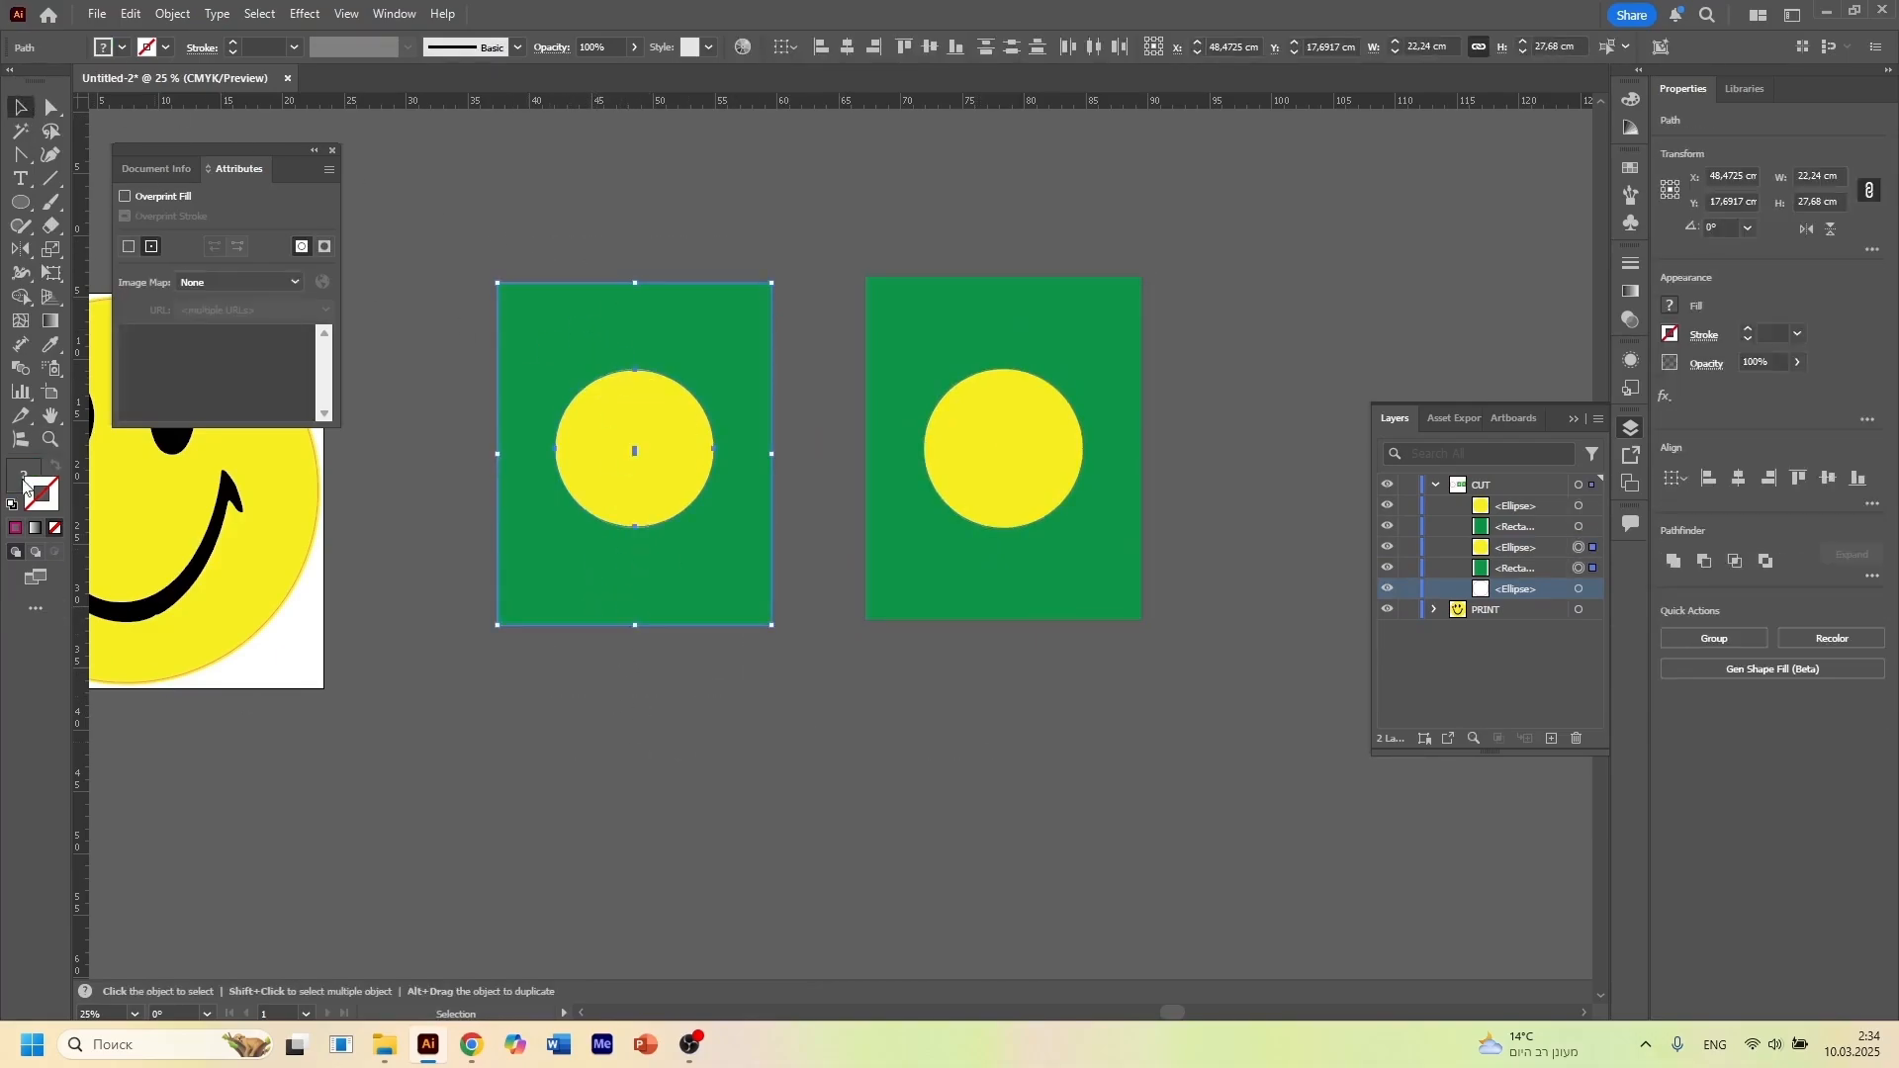
{"action": "left_click", "coordinate": [20, 298]}
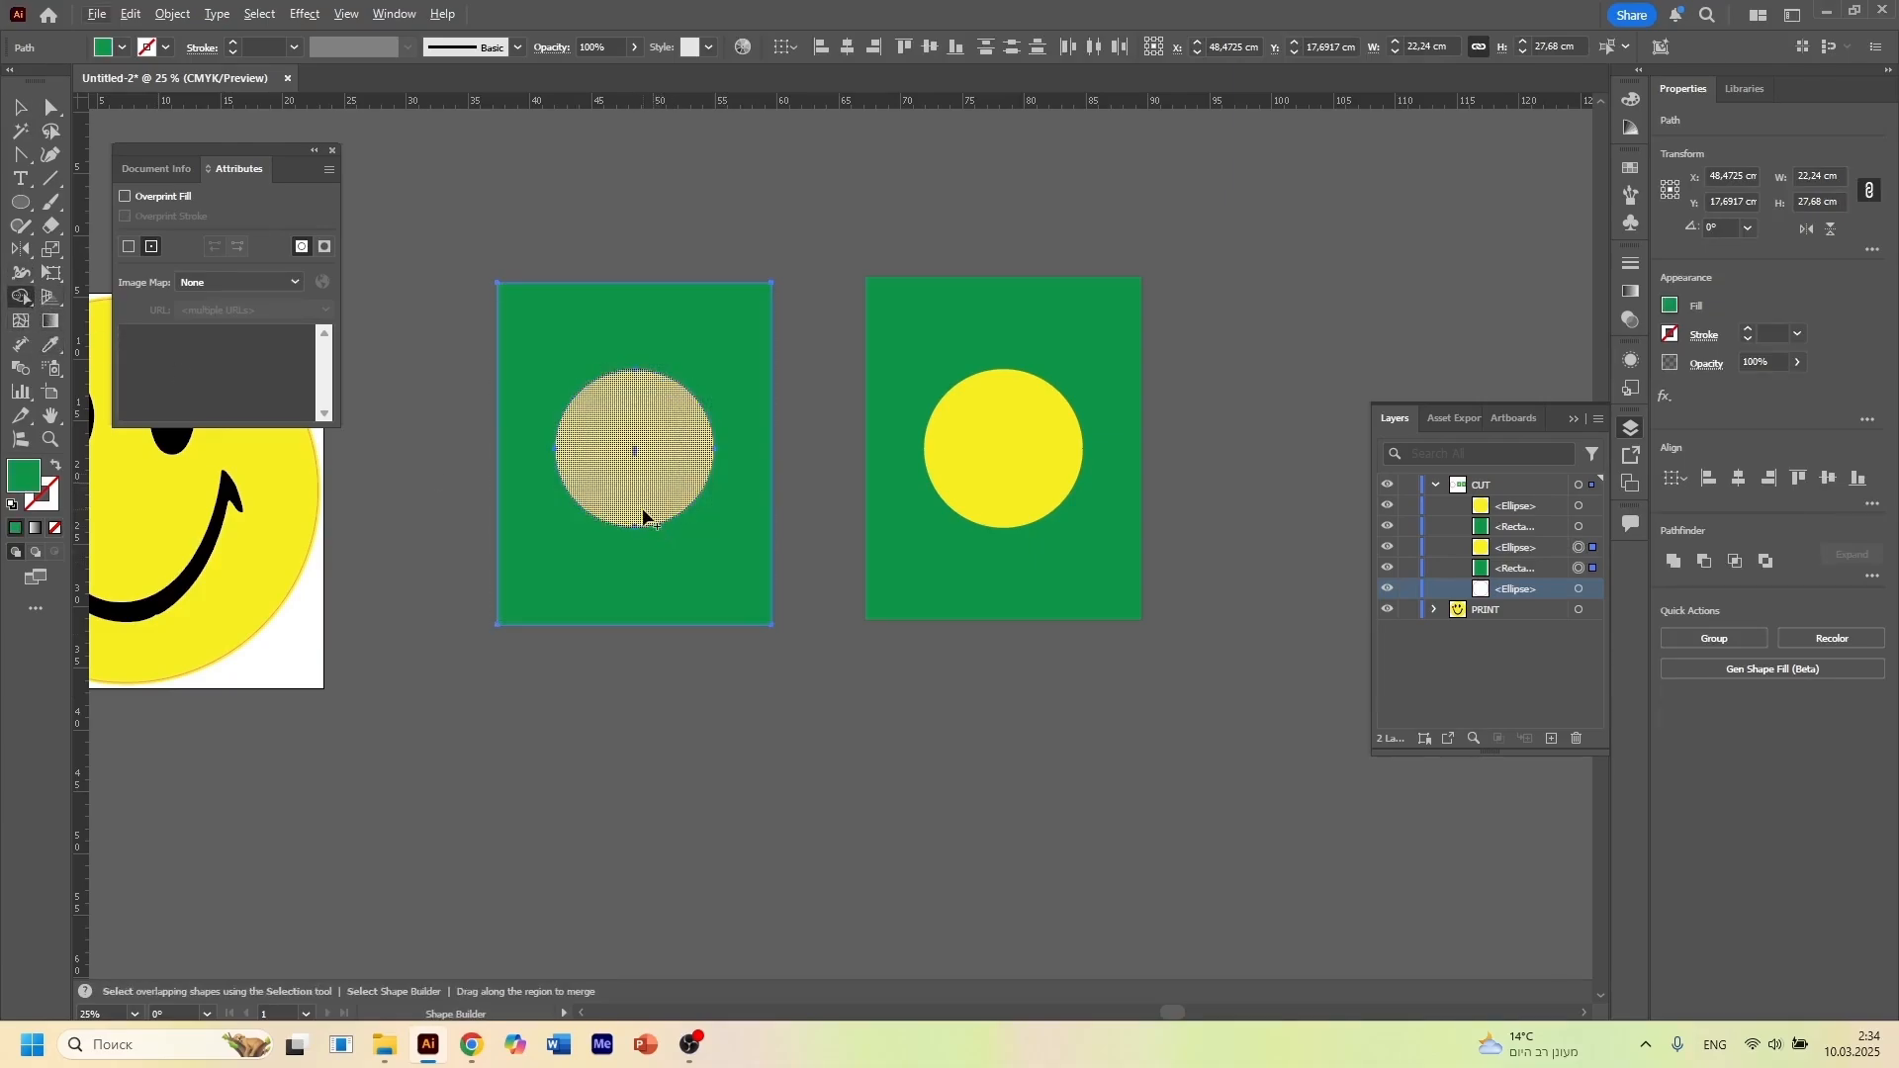
{"action": "left_click", "coordinate": [643, 513]}
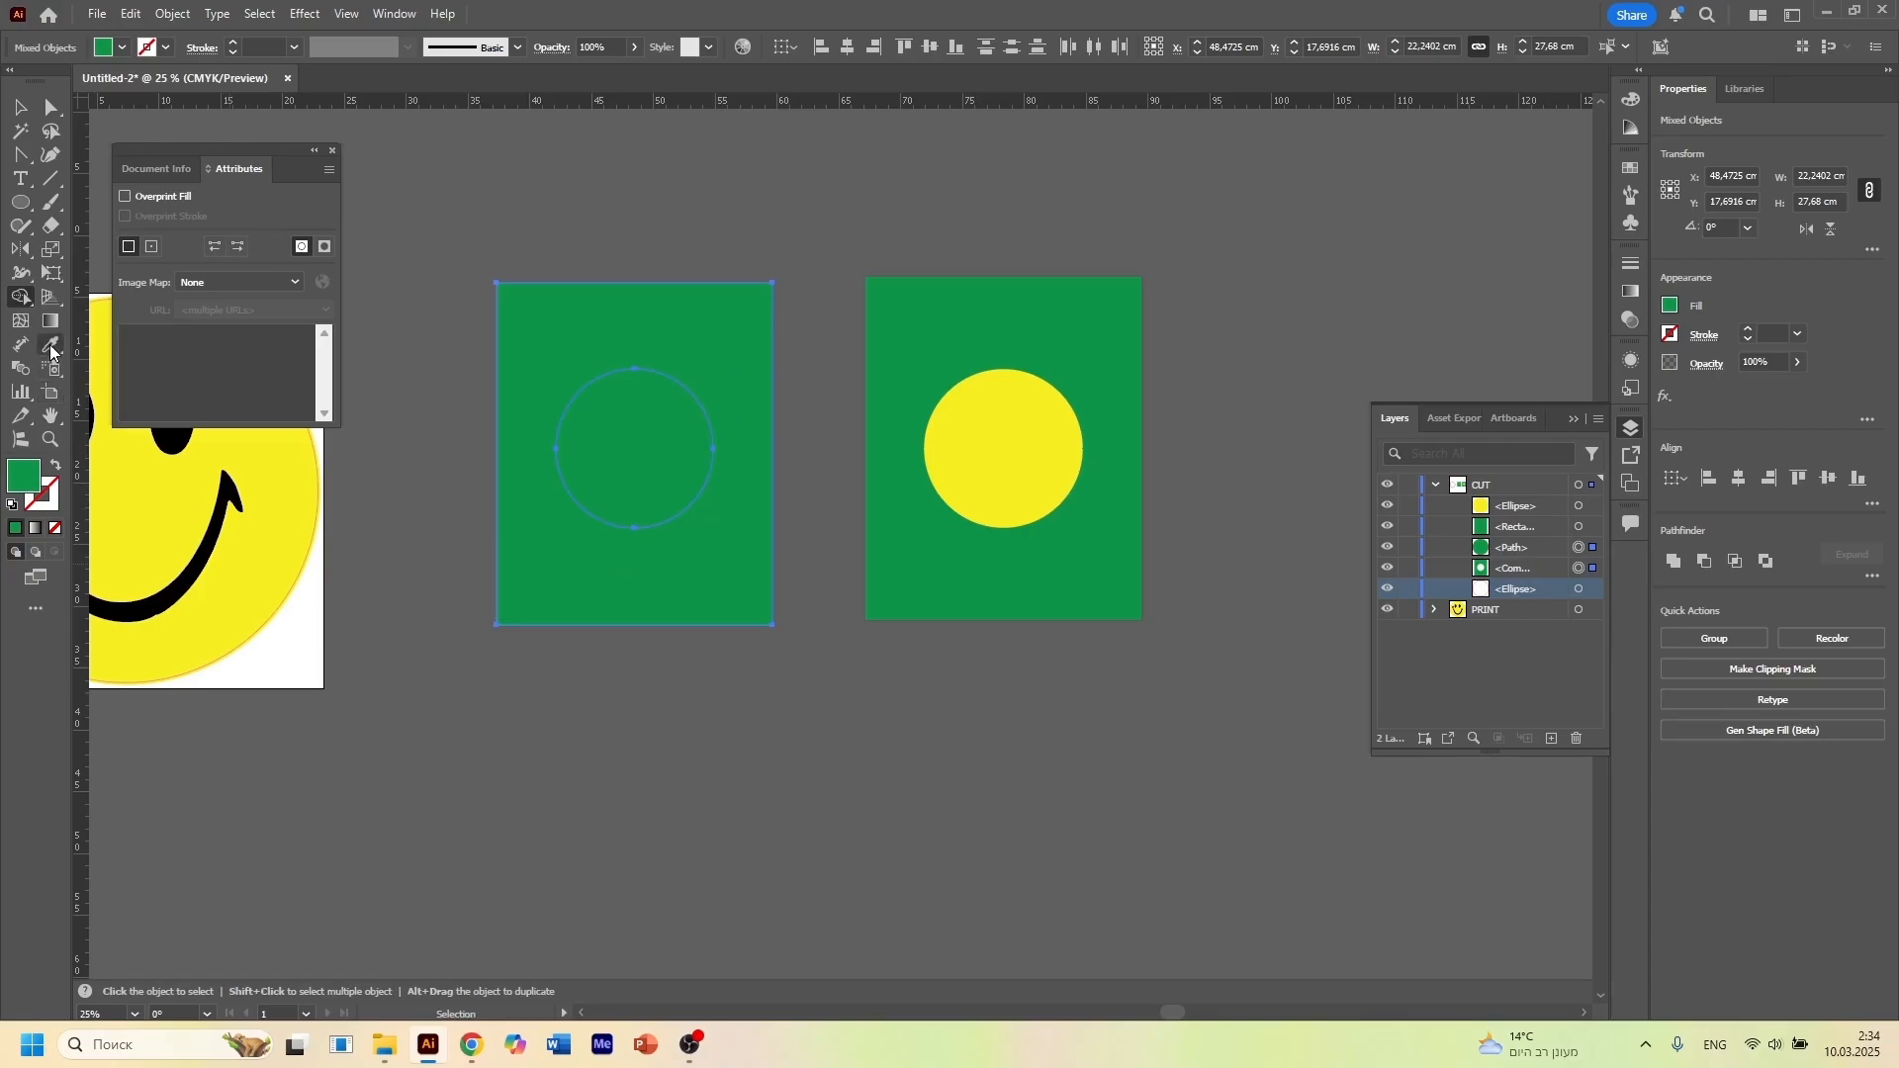
Recolor the separated circle in the left rectangle with the yellow sampled from the right circle, using the Eyedropper tool
{"action": "left_click", "coordinate": [645, 467]}
{"action": "left_click", "coordinate": [51, 344]}
{"action": "left_click", "coordinate": [1016, 470]}
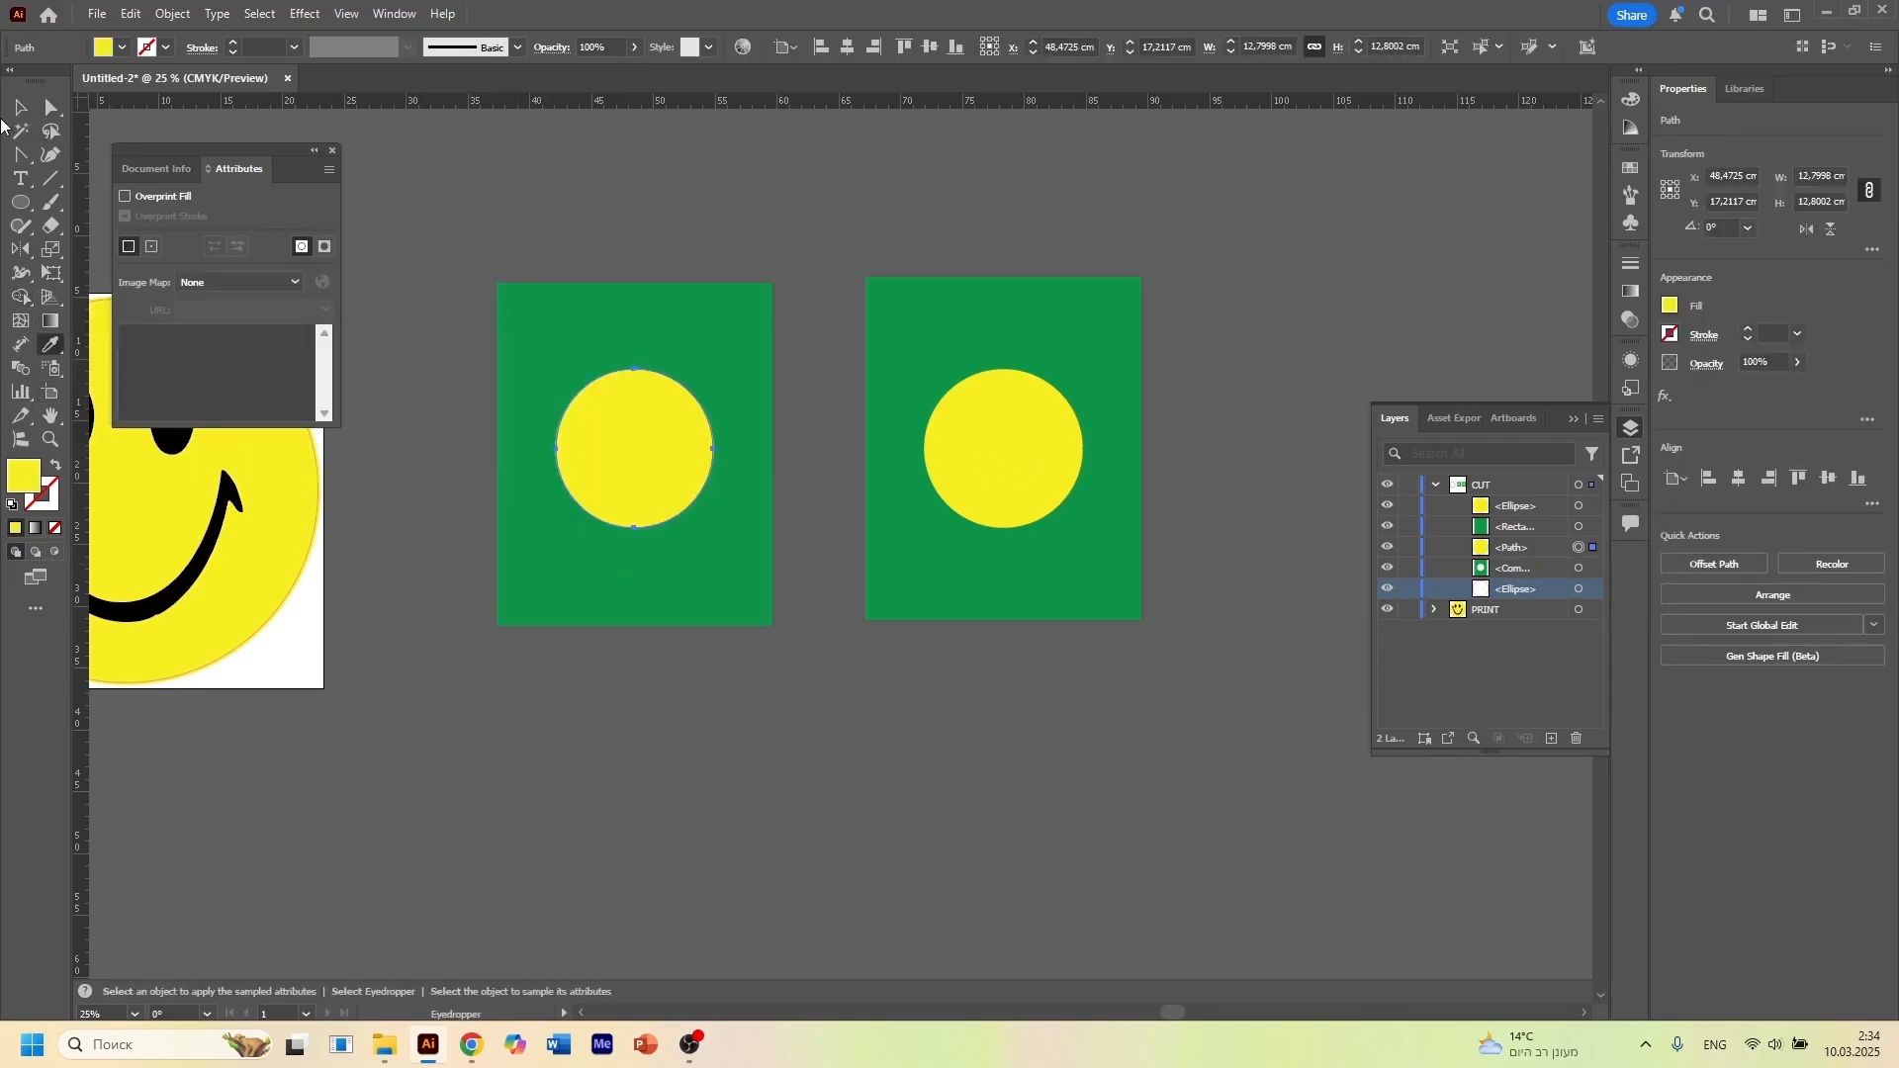
{"action": "key", "text": "v"}
{"action": "left_click", "coordinate": [698, 181]}
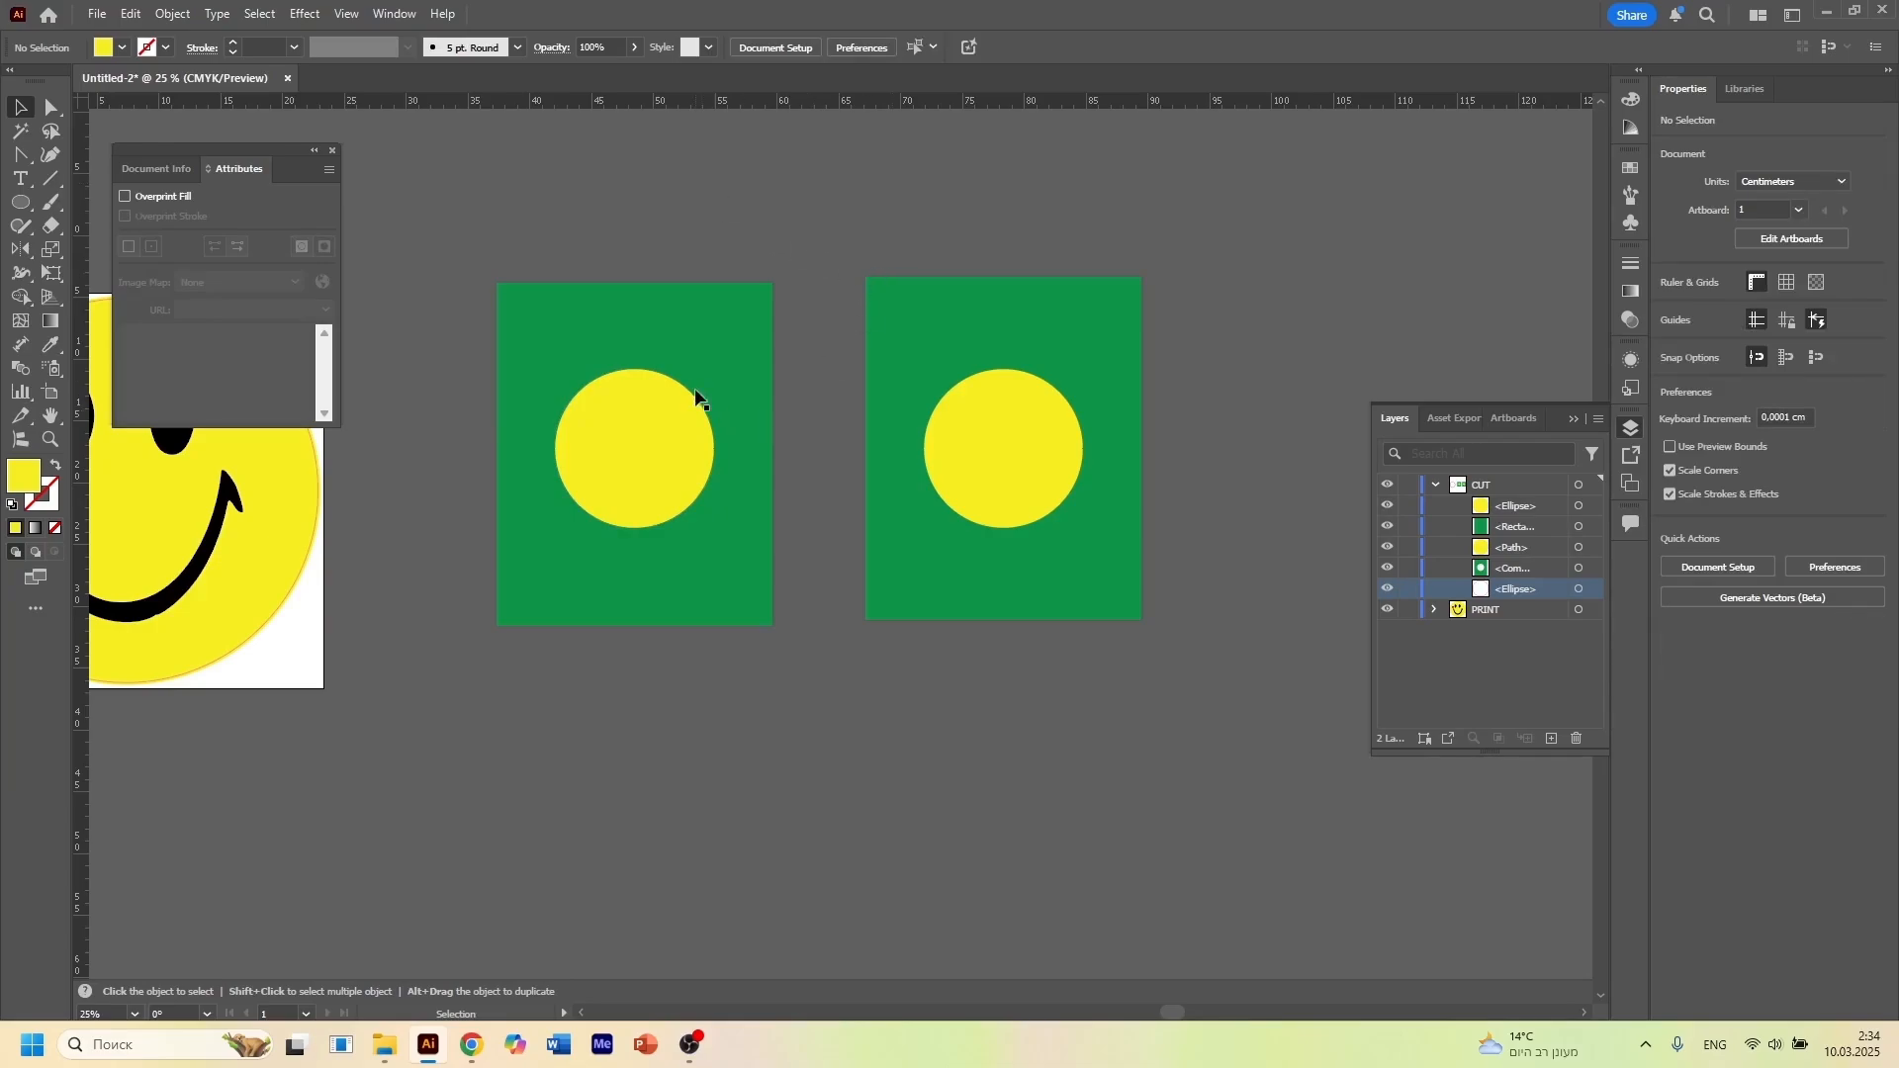
Move the left yellow circle aside to expose the hole in its rectangle, and put it back over the hole
{"action": "scroll", "coordinate": [740, 400], "scroll_direction": "up", "scroll_amount": 1}
{"action": "scroll", "coordinate": [833, 406], "scroll_direction": "left", "scroll_amount": 3}
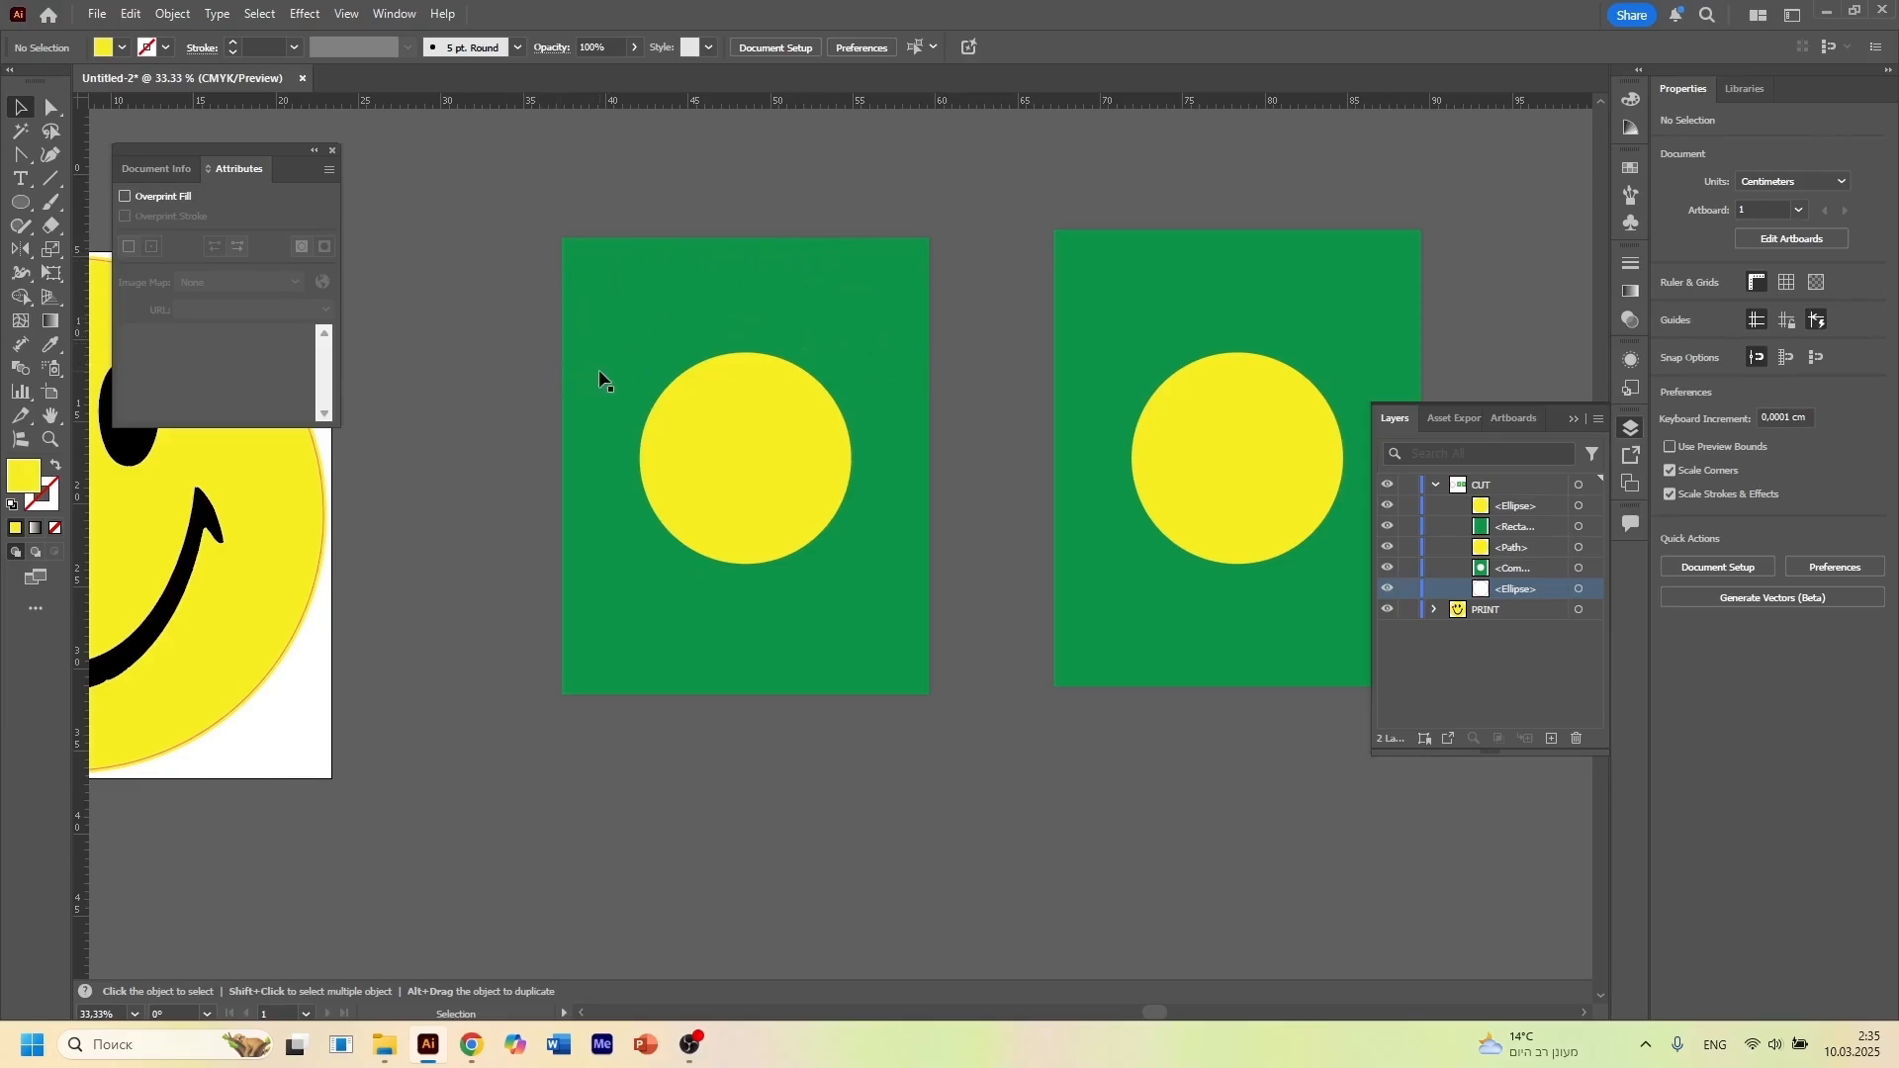
{"action": "scroll", "coordinate": [673, 381], "scroll_direction": "up", "scroll_amount": 1}
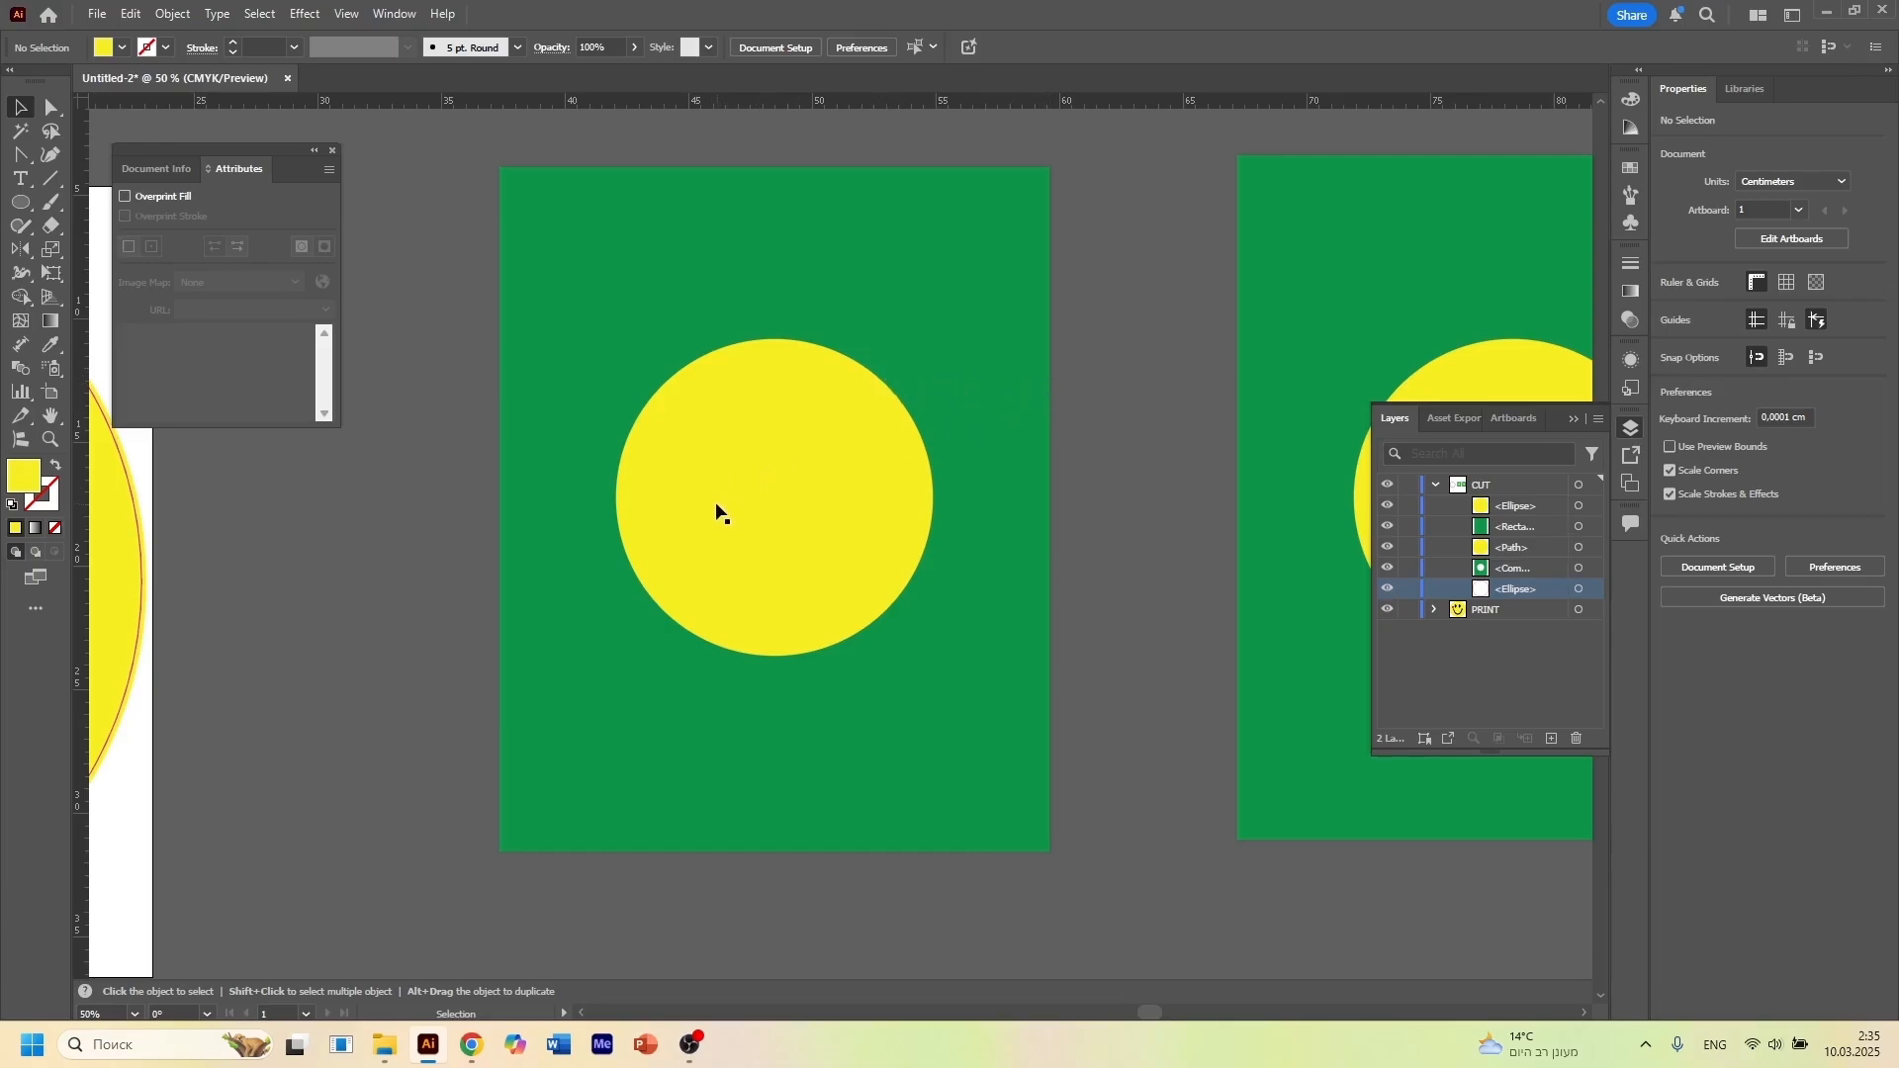
{"action": "left_click_drag", "start_coordinate": [714, 500], "coordinate": [786, 552]}
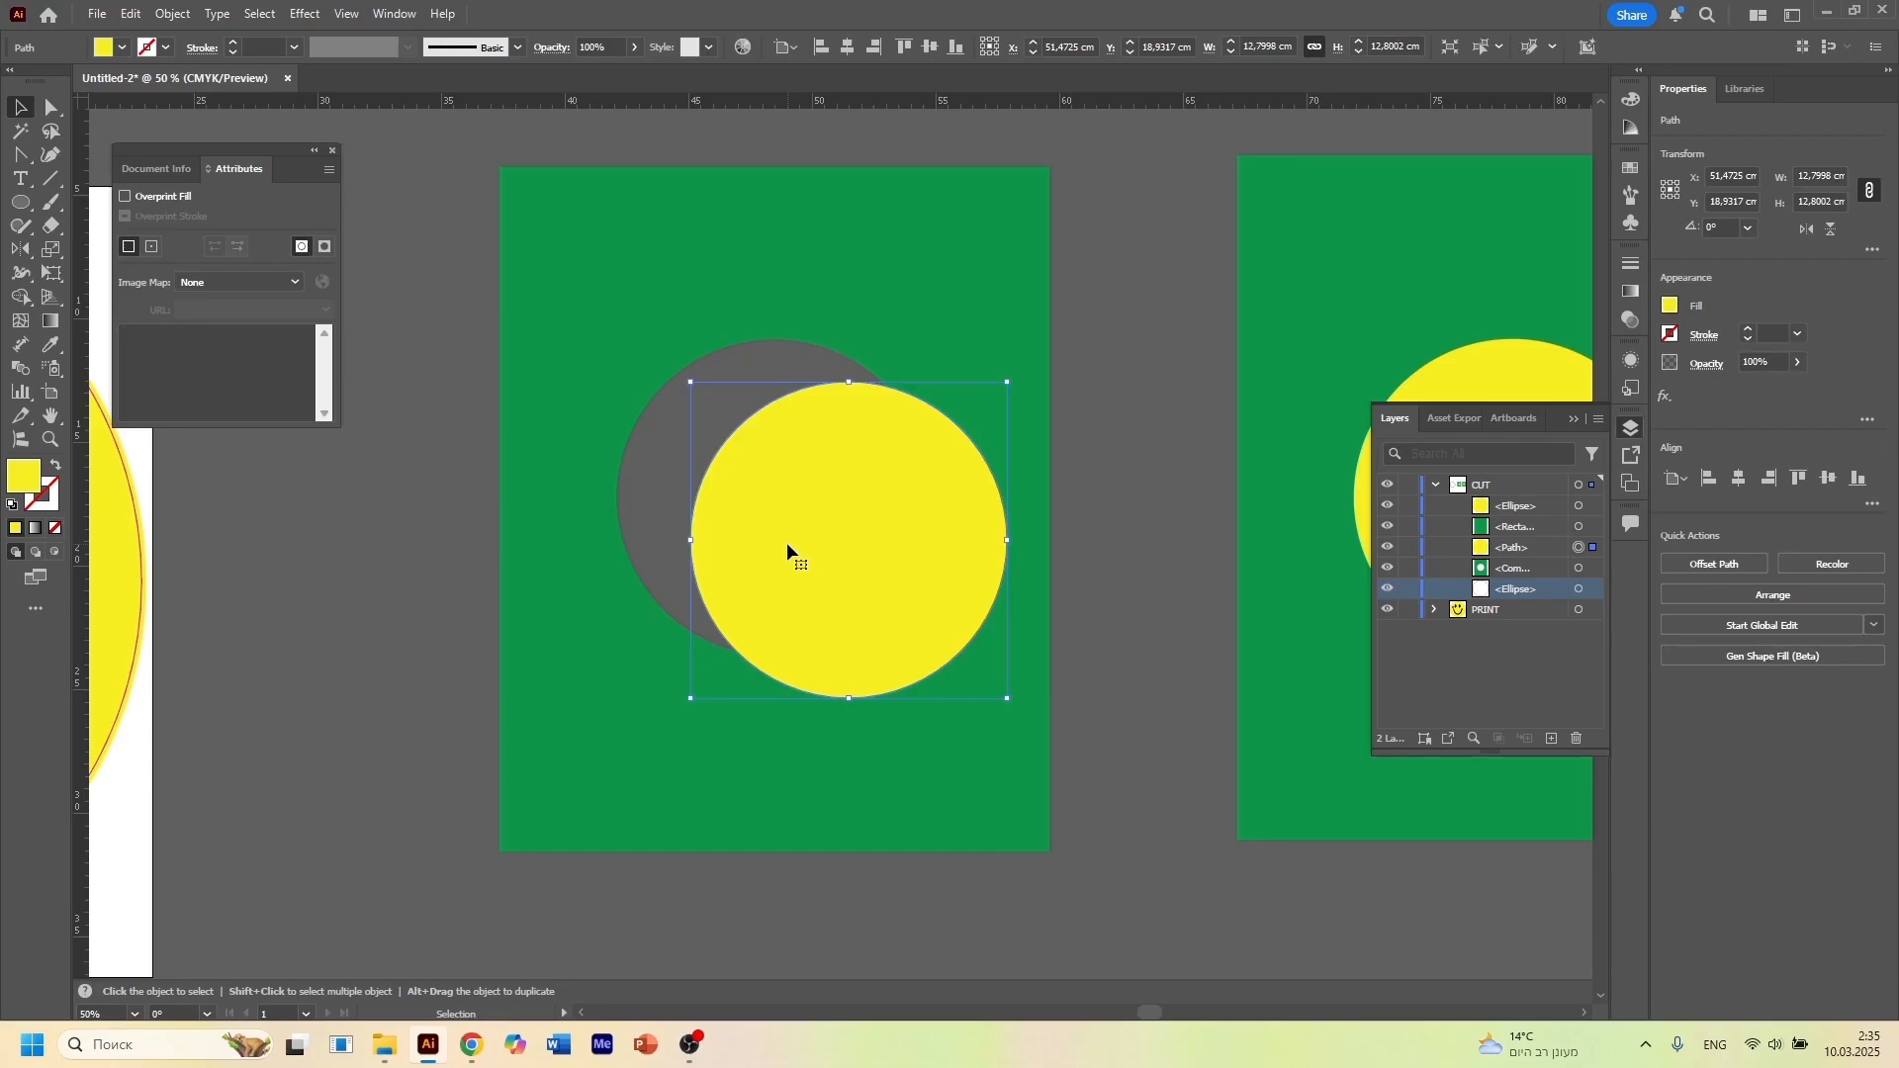
{"action": "left_click_drag", "start_coordinate": [846, 556], "coordinate": [736, 527]}
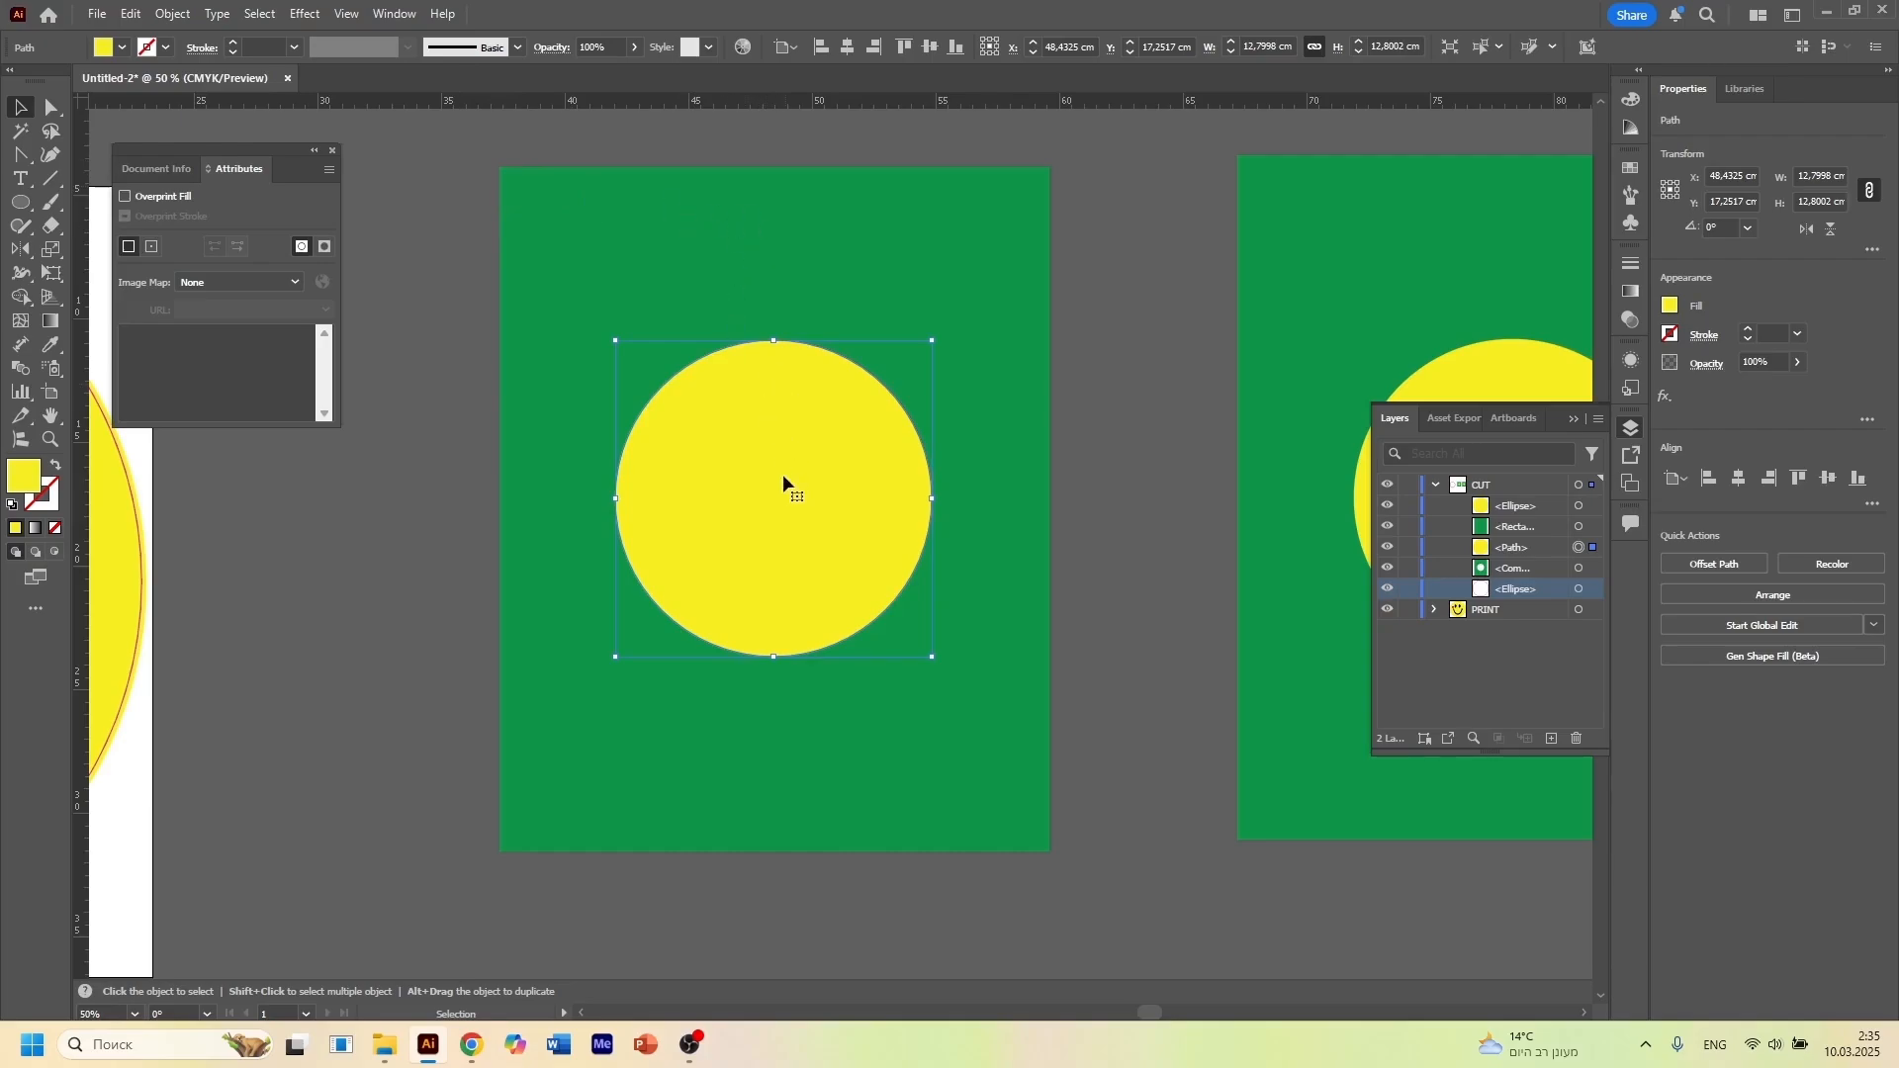
{"action": "left_click", "coordinate": [1159, 547]}
Move the right yellow circle off its green rectangle to expose the area beneath, and put it back
{"action": "left_click_drag", "start_coordinate": [1132, 712], "coordinate": [602, 634]}
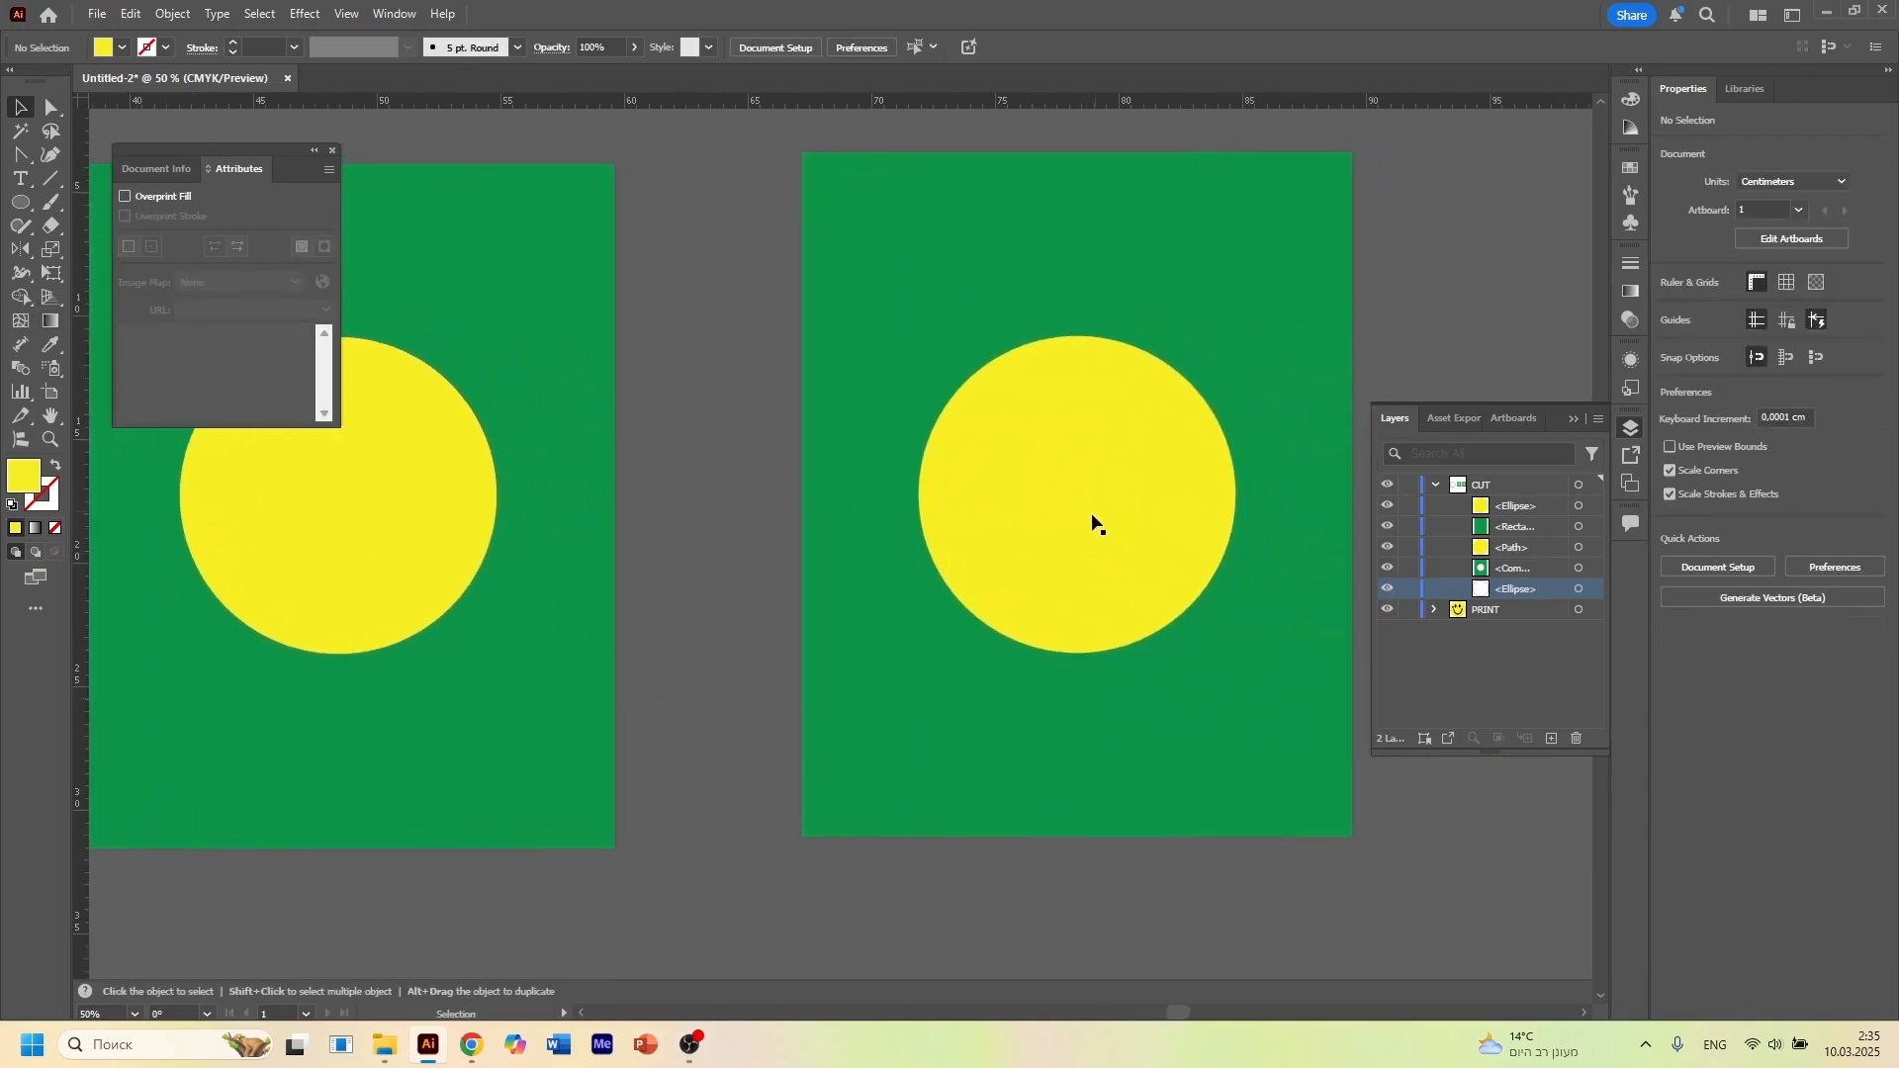
{"action": "left_click", "coordinate": [1094, 522]}
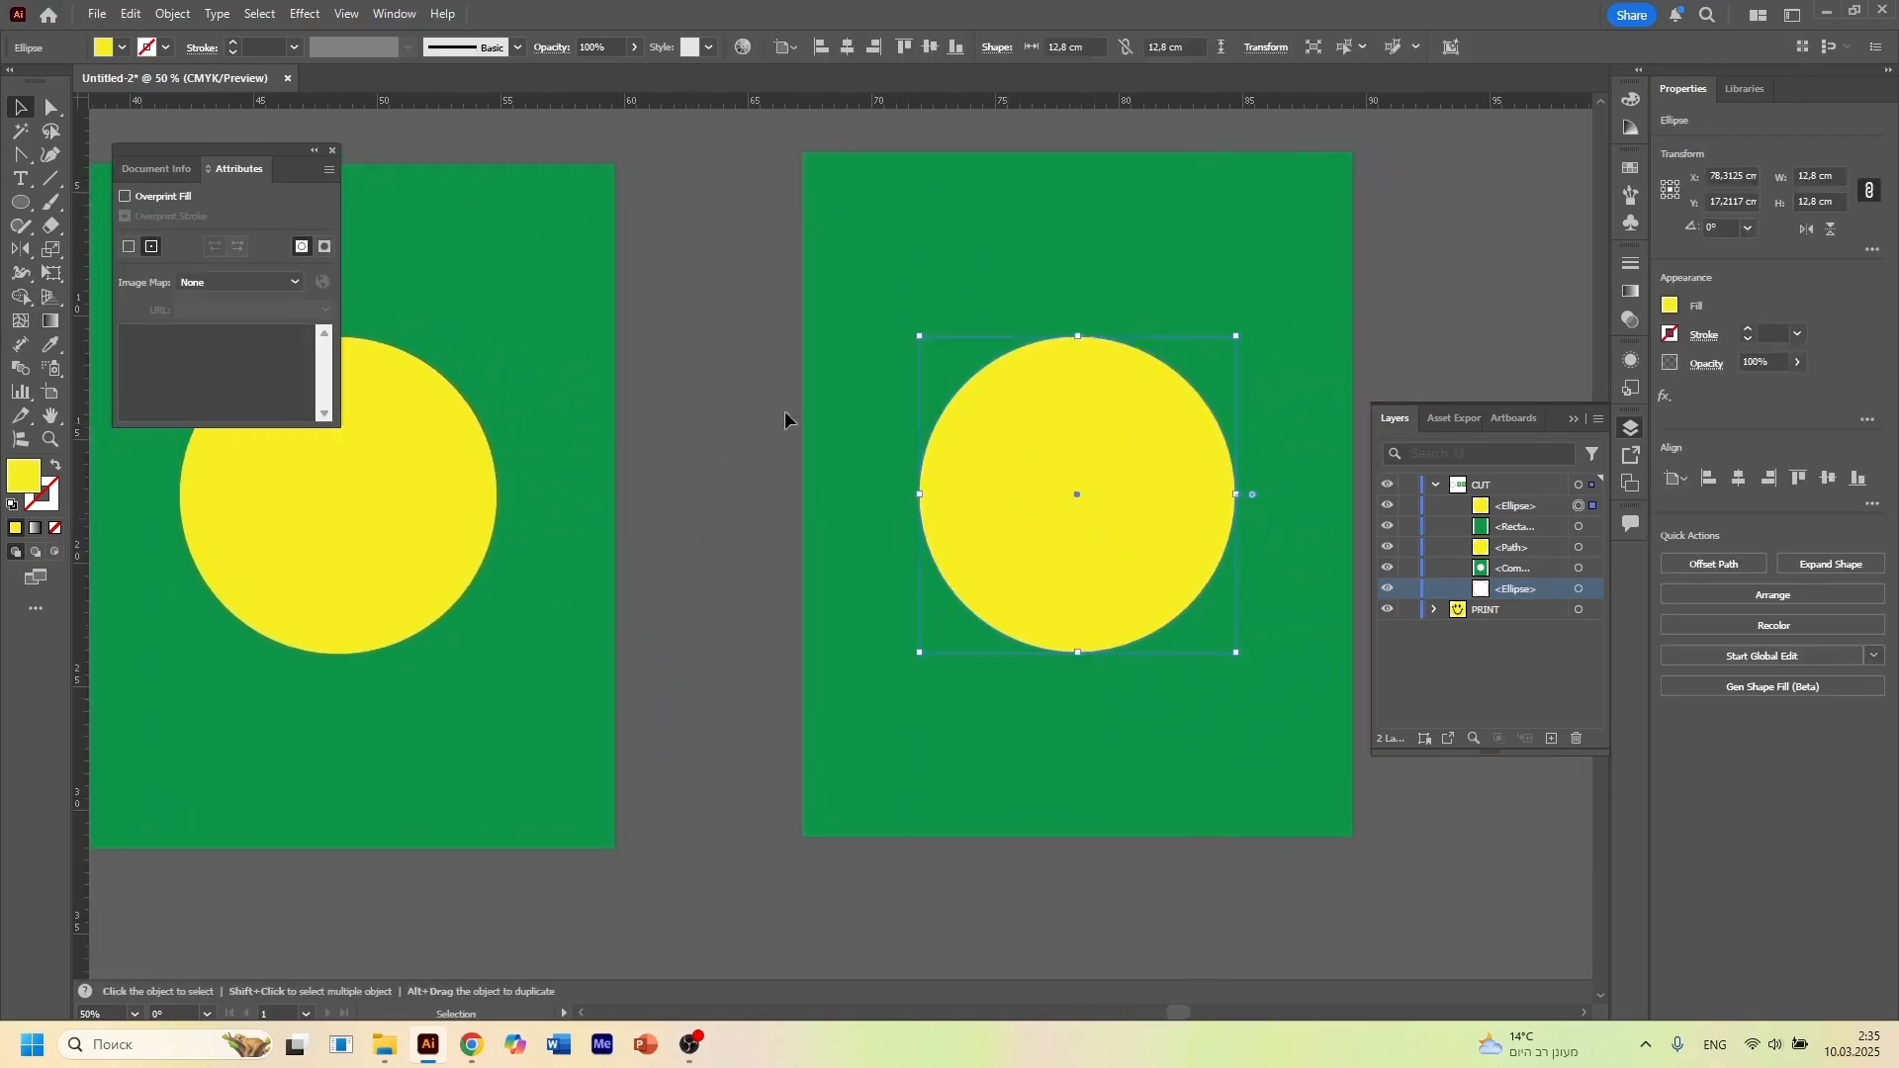
{"action": "left_click", "coordinate": [568, 544]}
{"action": "left_click", "coordinate": [1016, 529]}
{"action": "left_click", "coordinate": [765, 478]}
{"action": "left_click", "coordinate": [1079, 495]}
{"action": "left_click_drag", "start_coordinate": [1066, 499], "coordinate": [658, 550]}
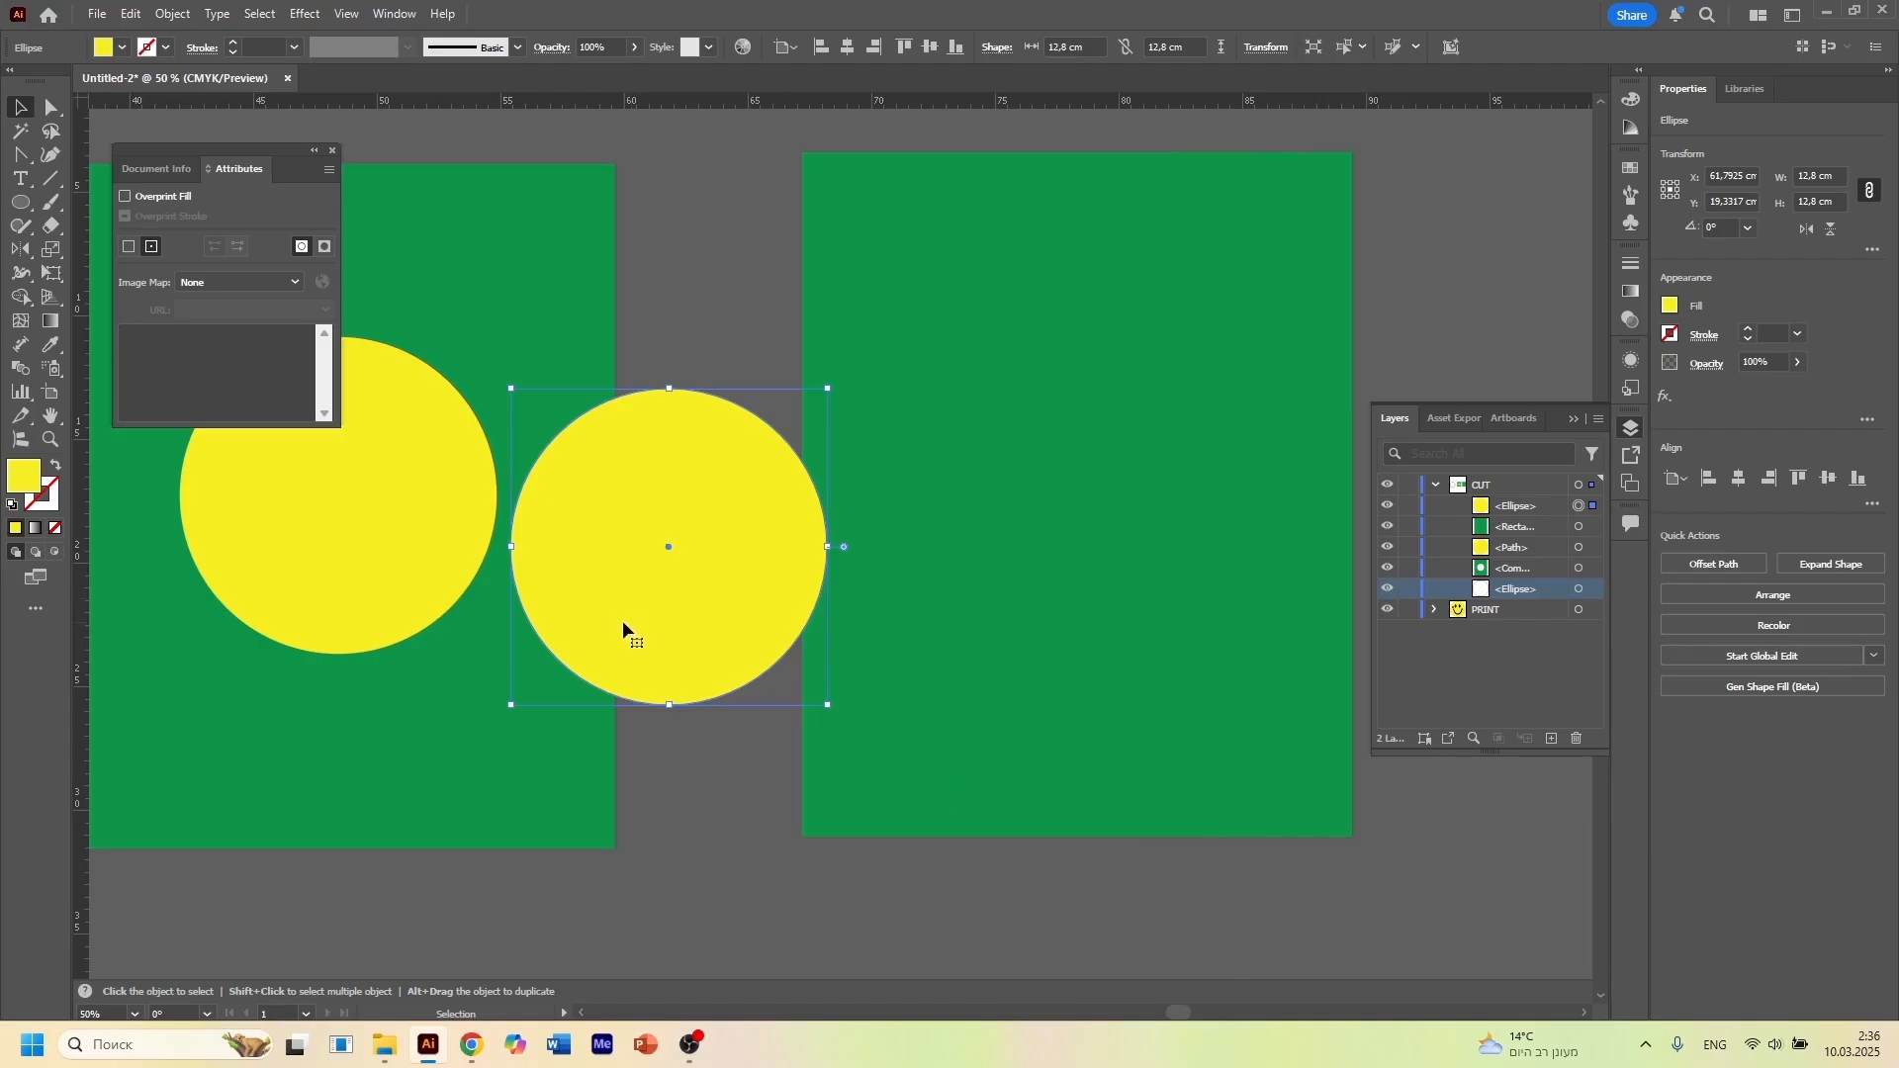
{"action": "left_click_drag", "start_coordinate": [627, 623], "coordinate": [1017, 558]}
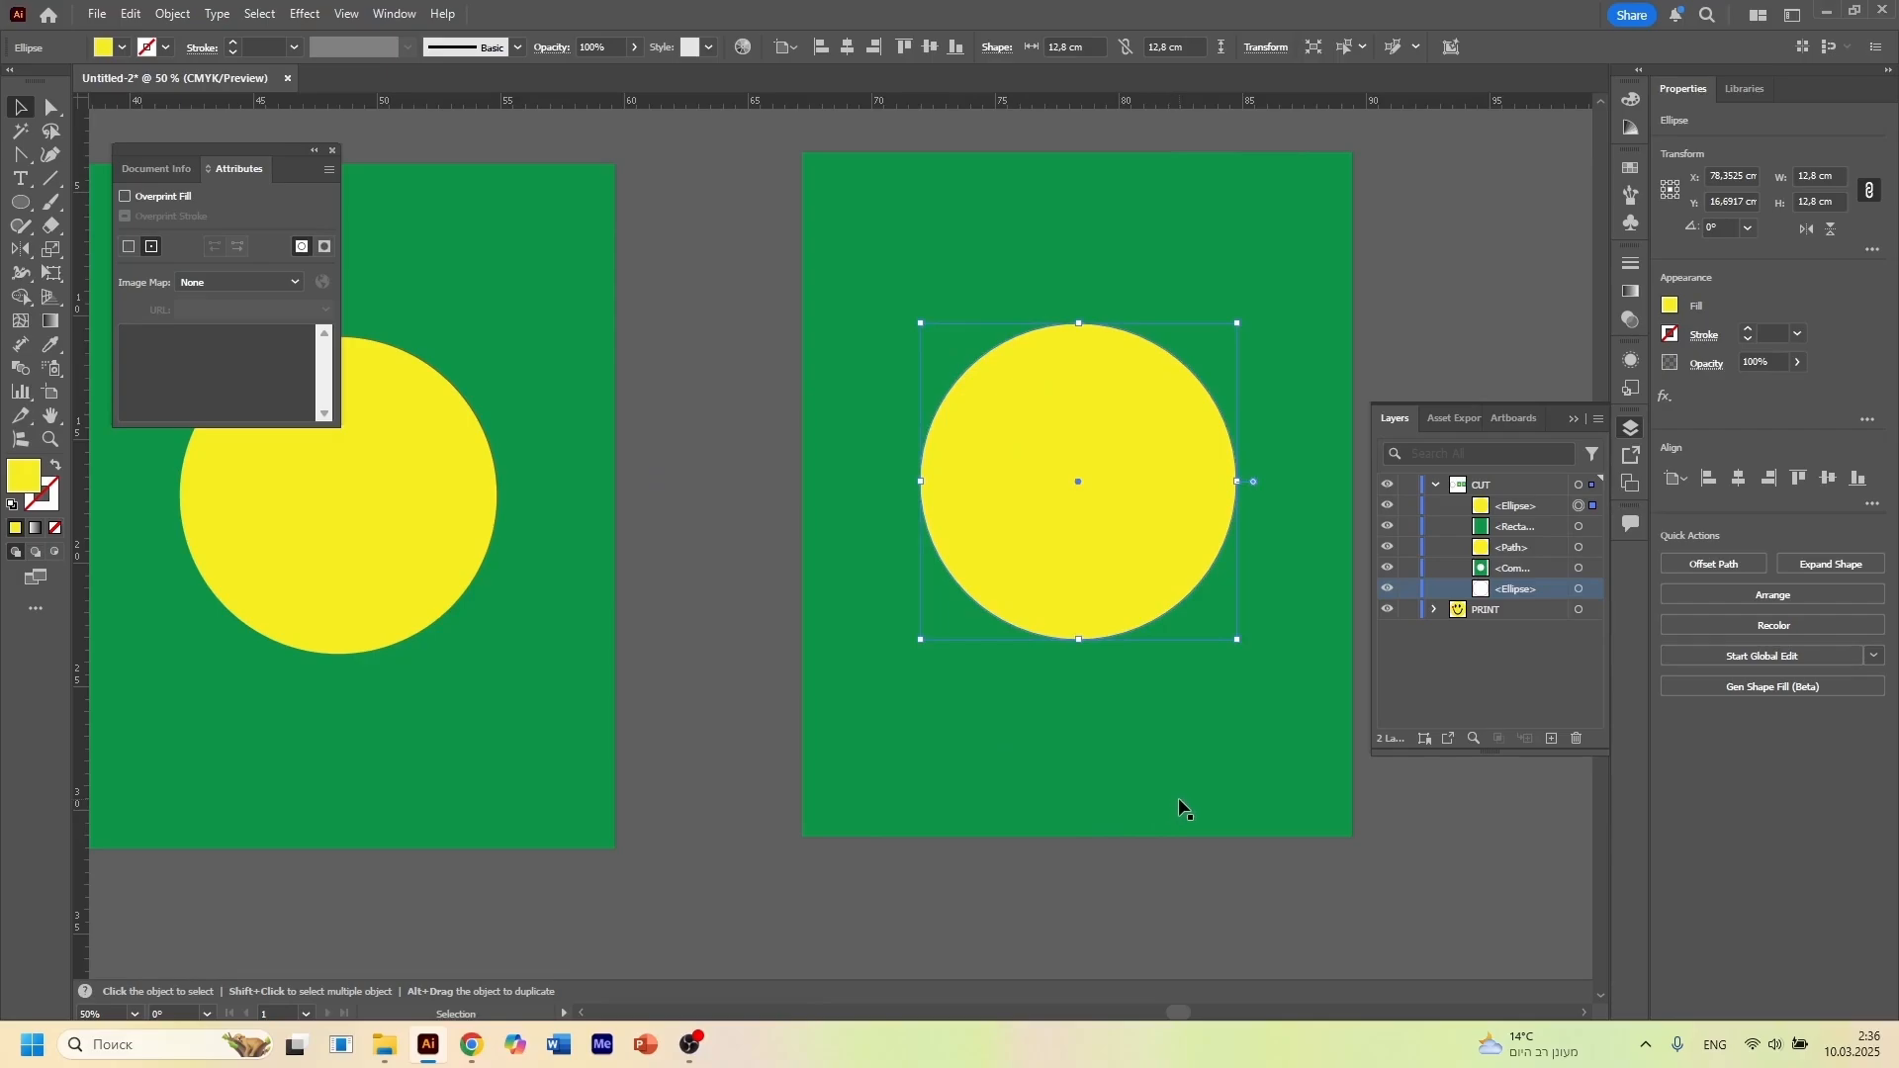
{"action": "left_click", "coordinate": [708, 599]}
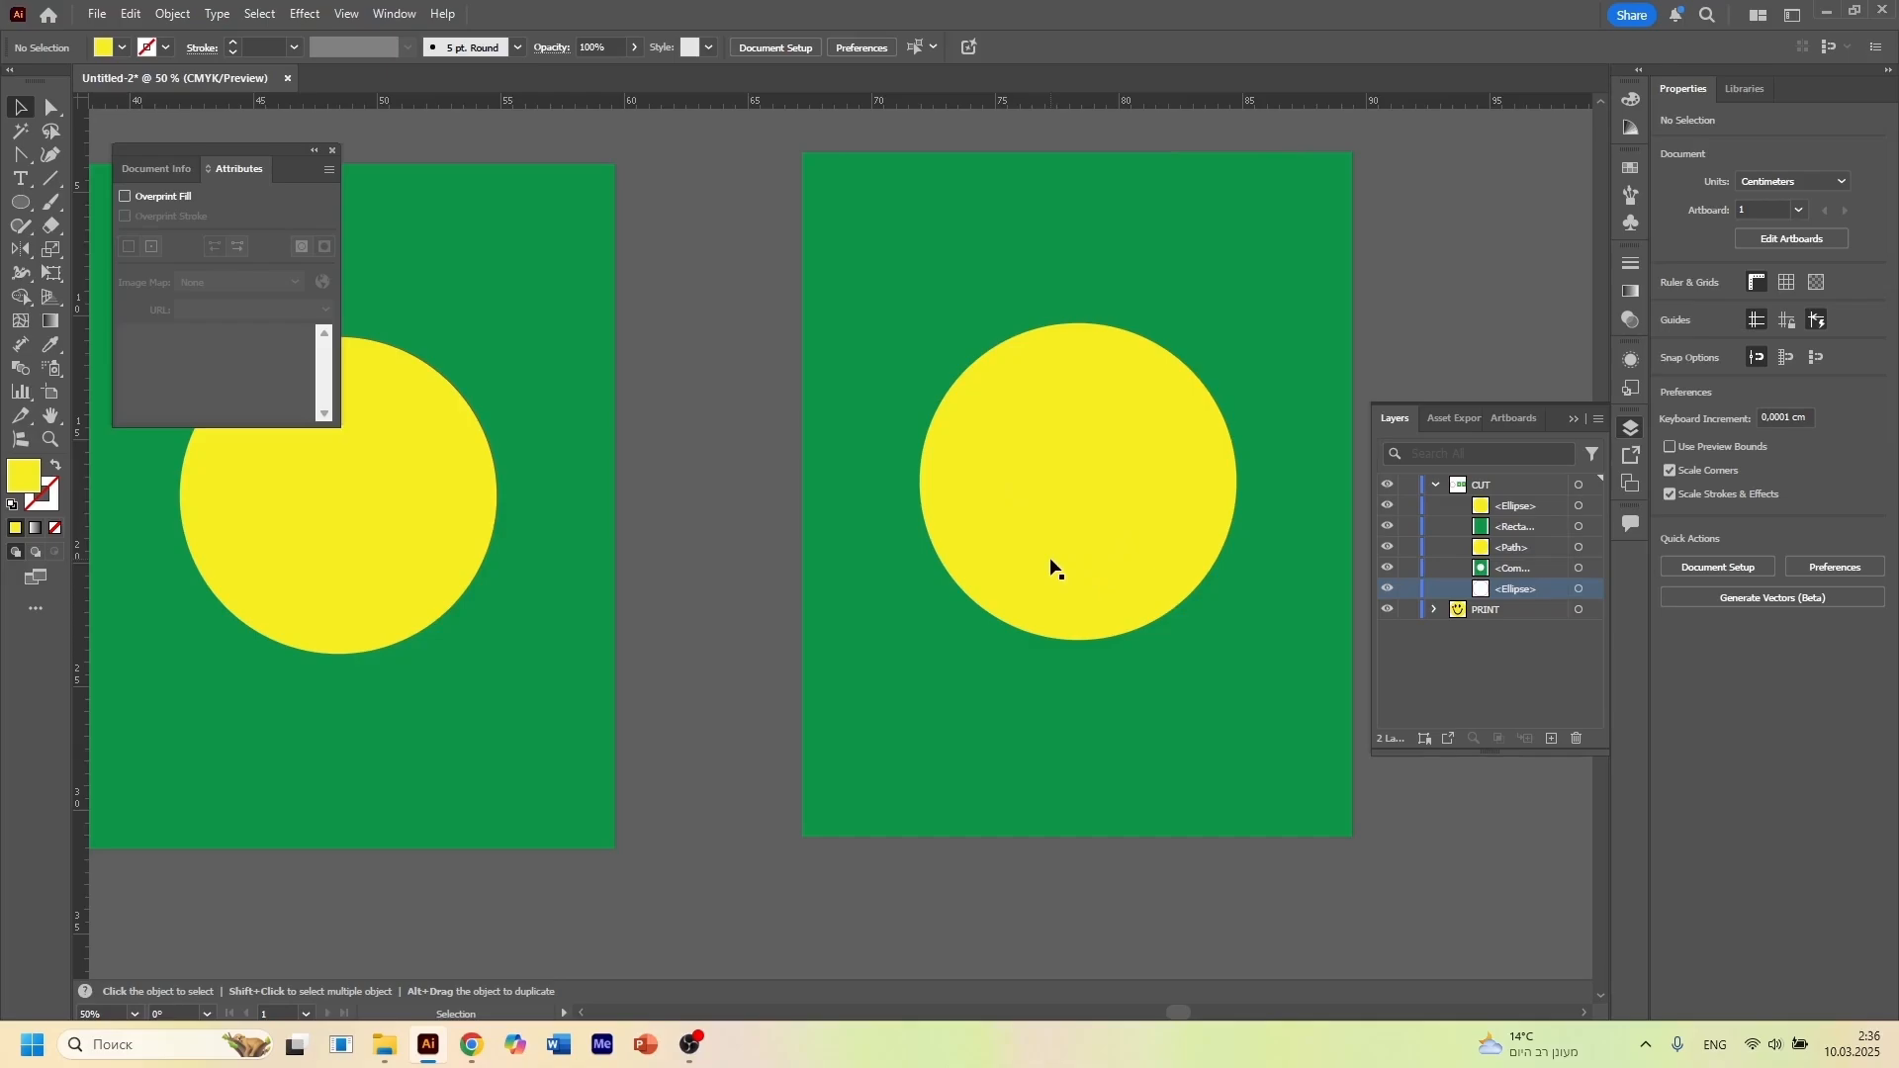
Set the right yellow circle's blending mode to Multiply
{"action": "left_click", "coordinate": [975, 530]}
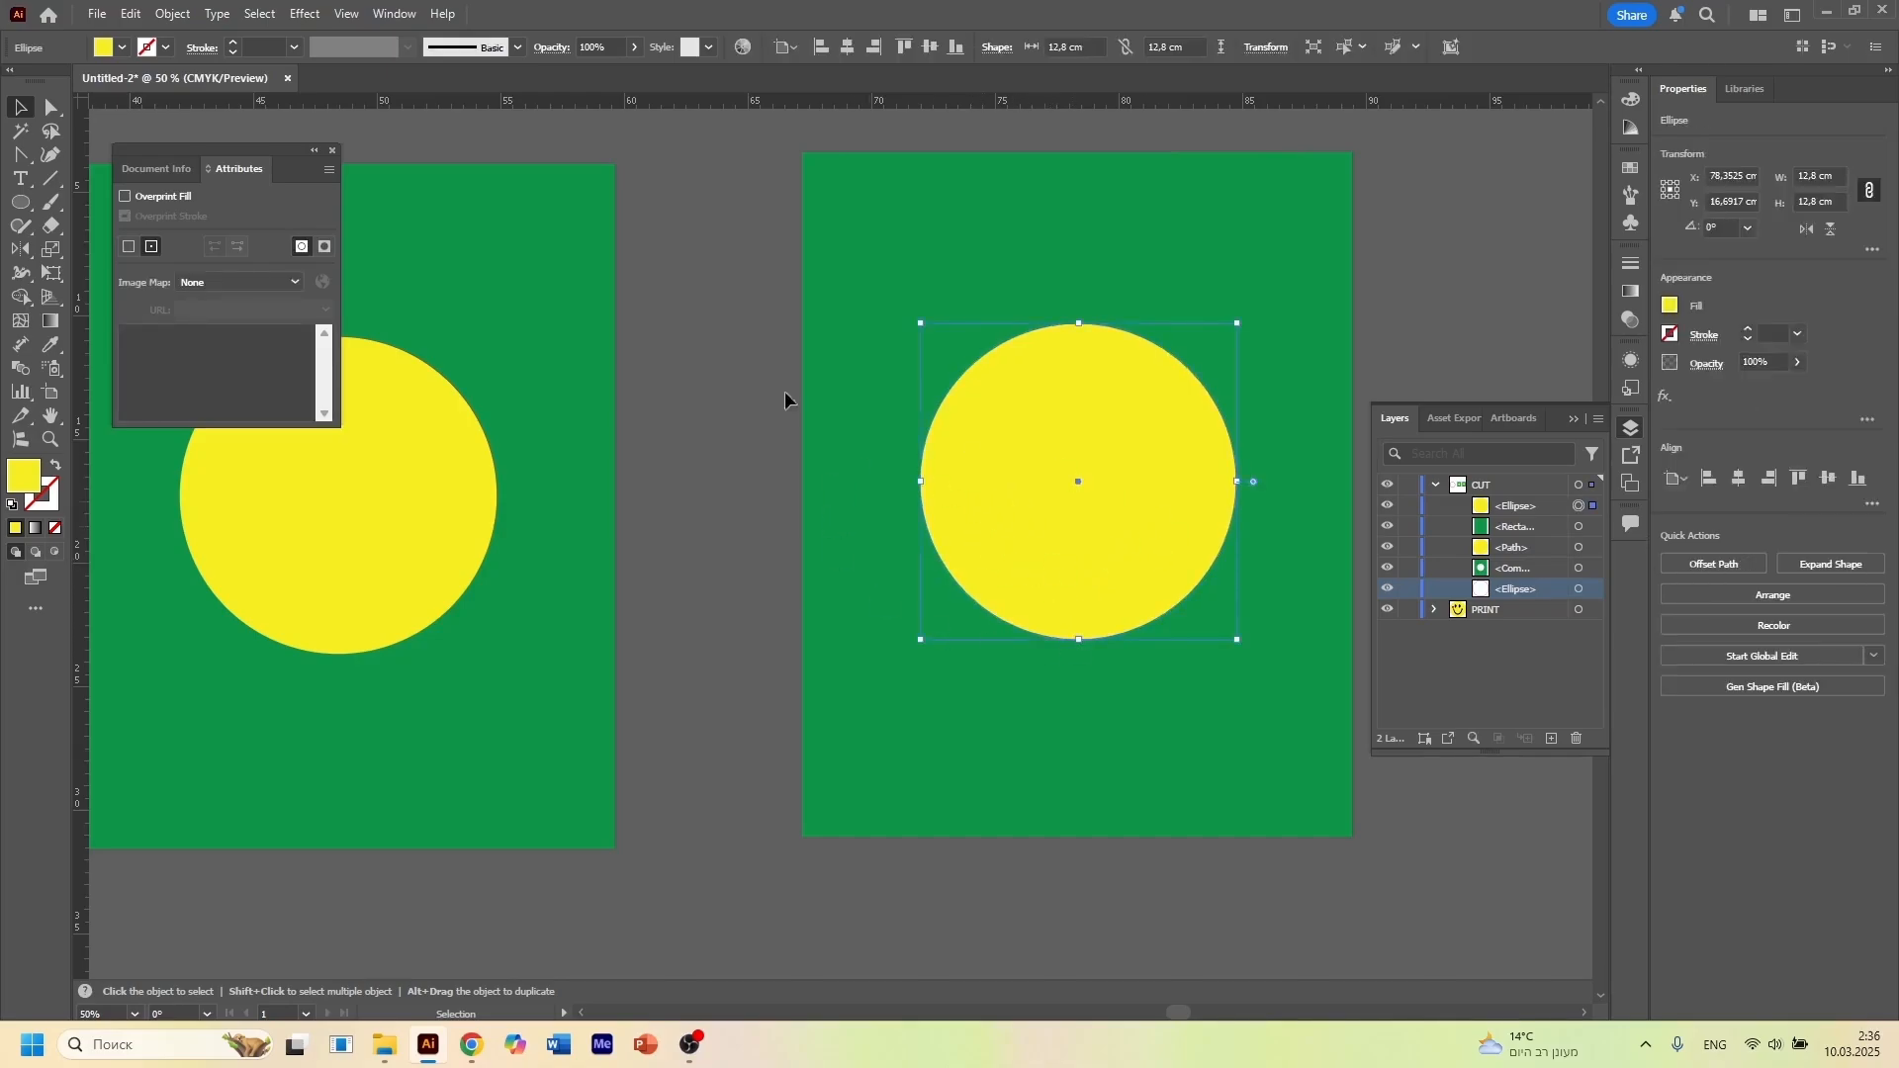
{"action": "left_click", "coordinate": [549, 49]}
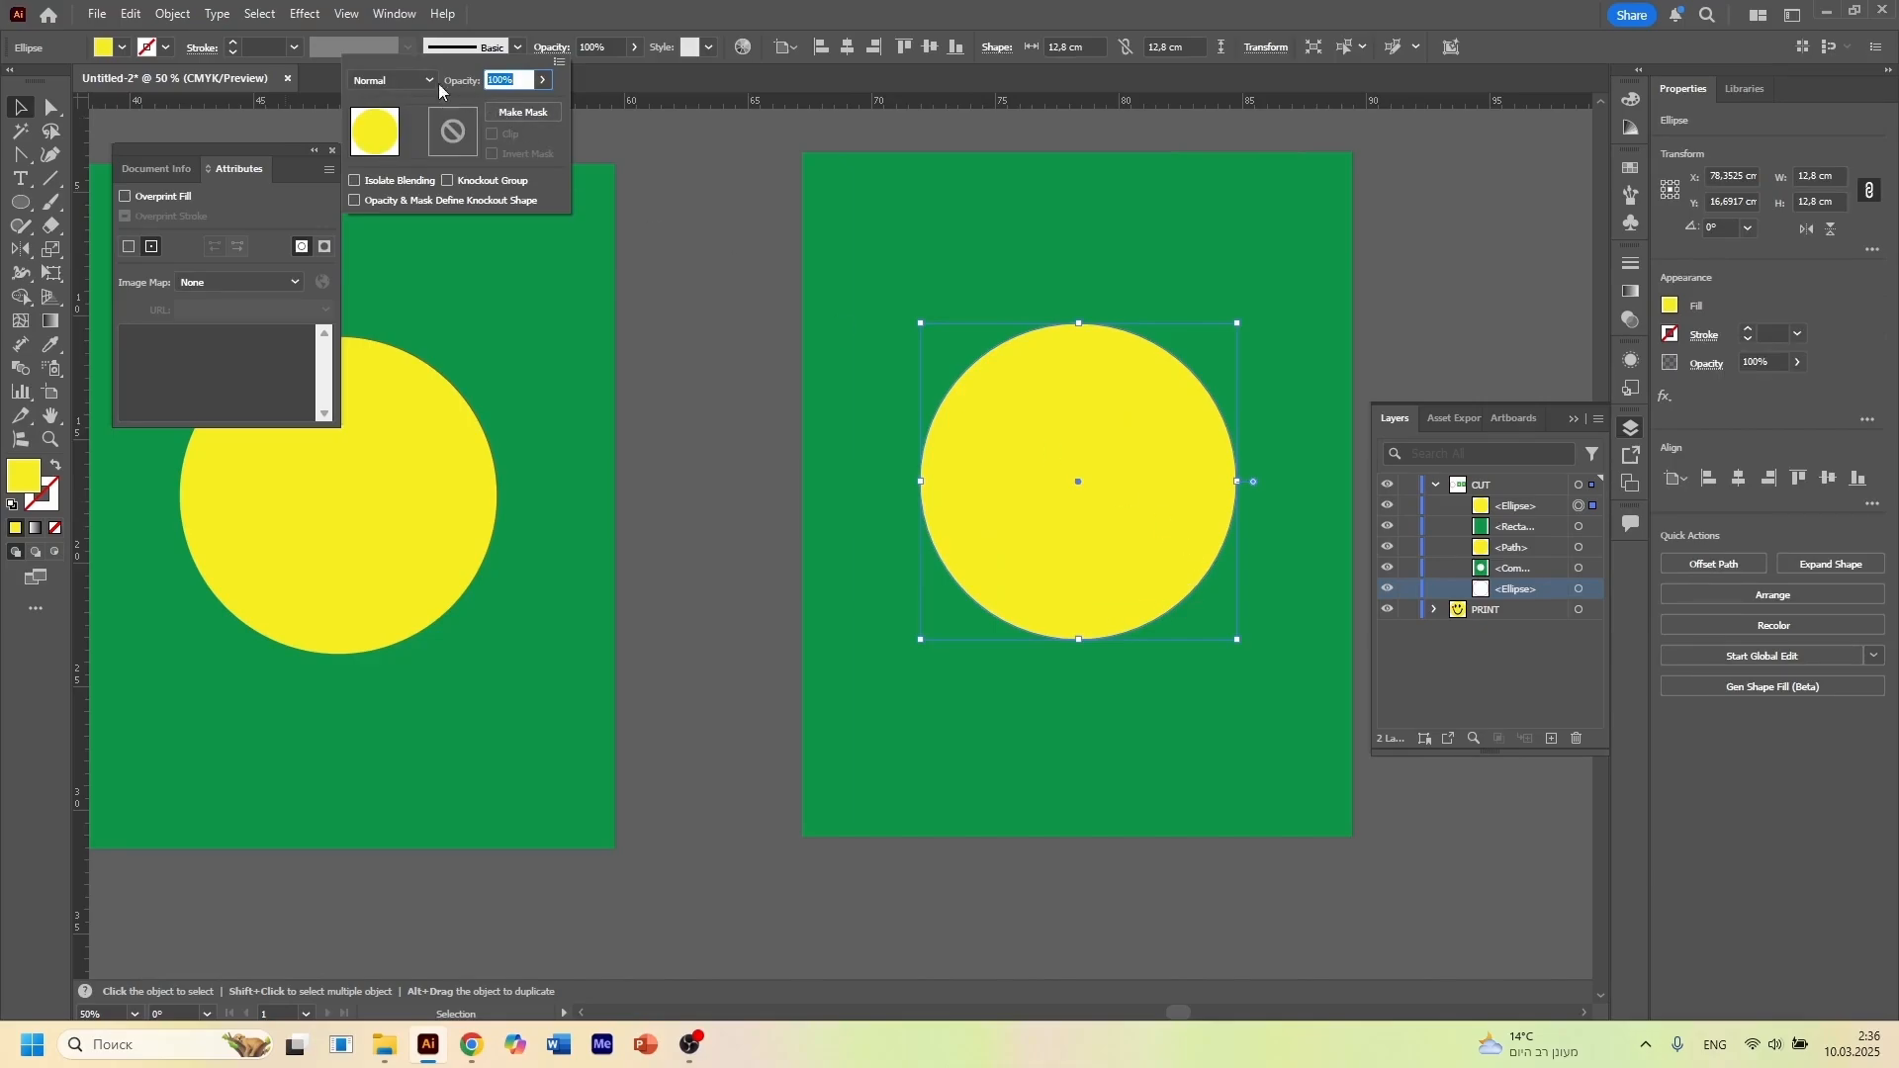
{"action": "left_click", "coordinate": [434, 83]}
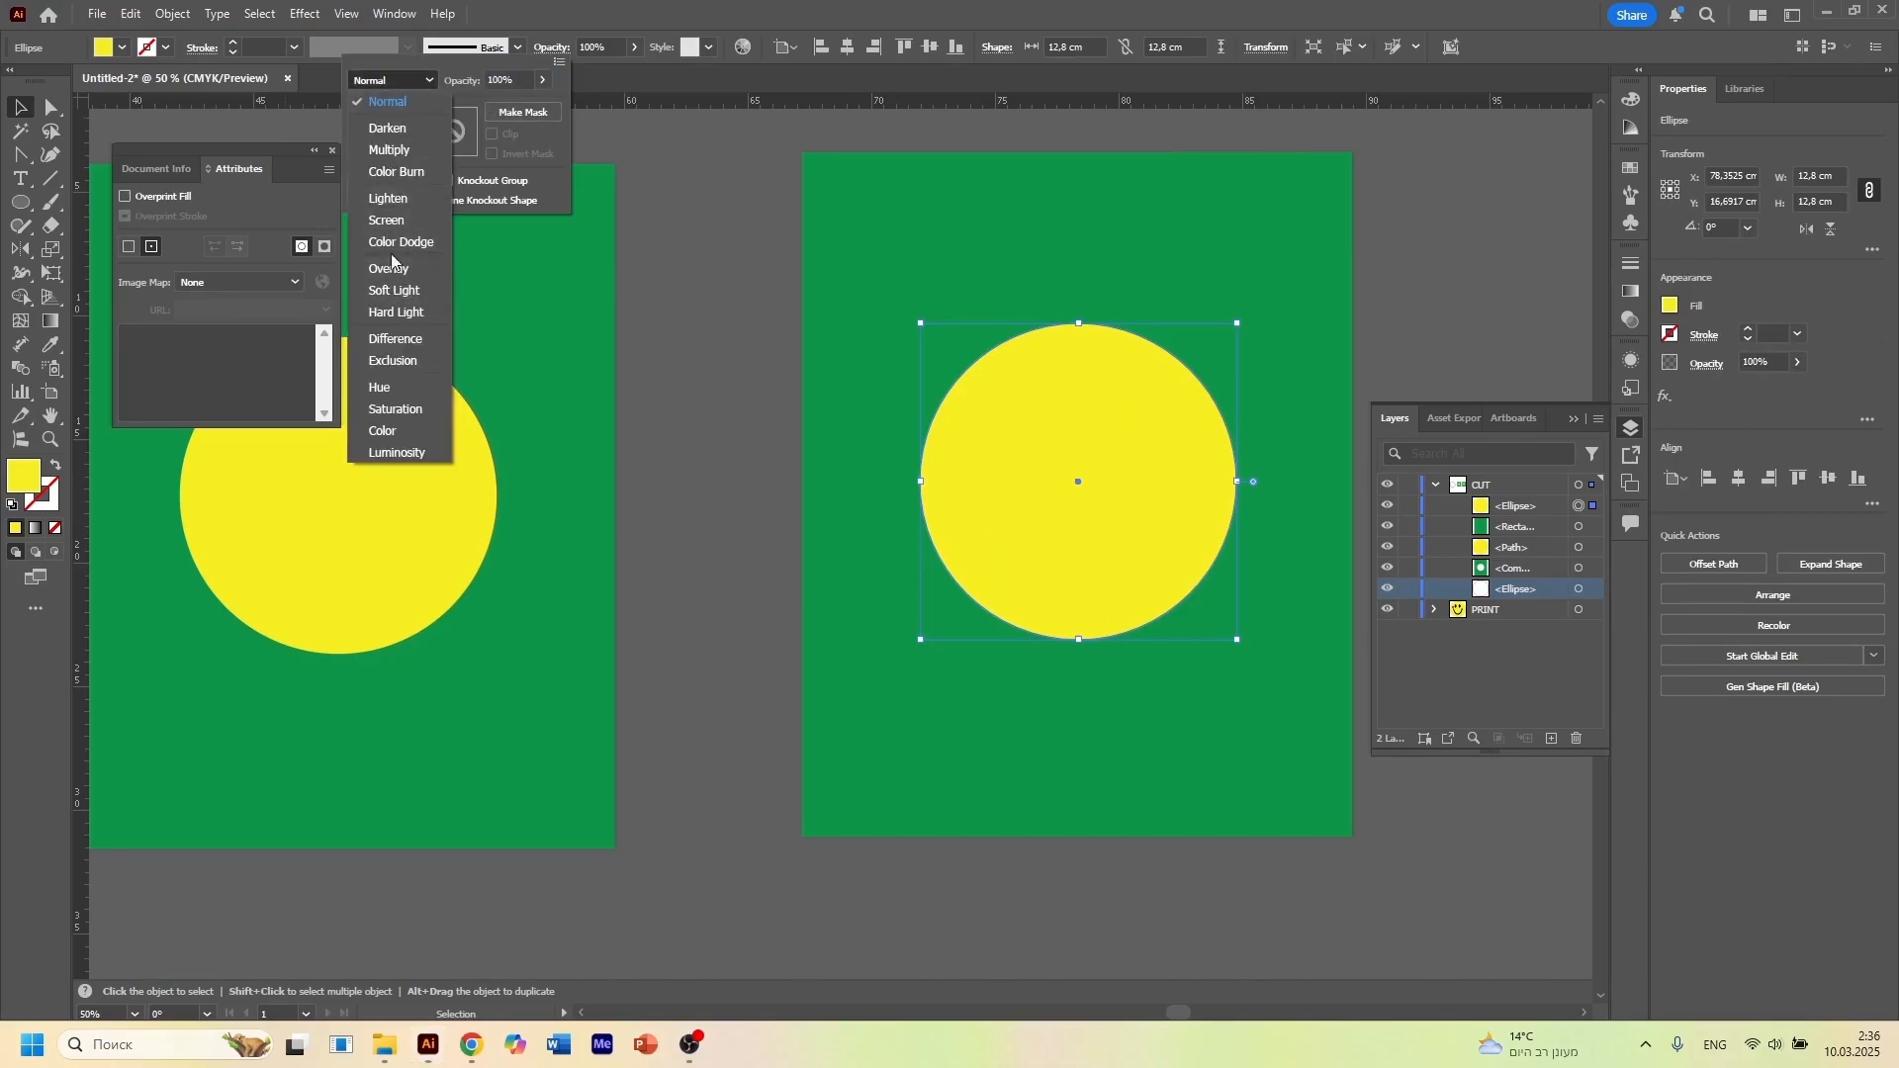
{"action": "left_click", "coordinate": [390, 150]}
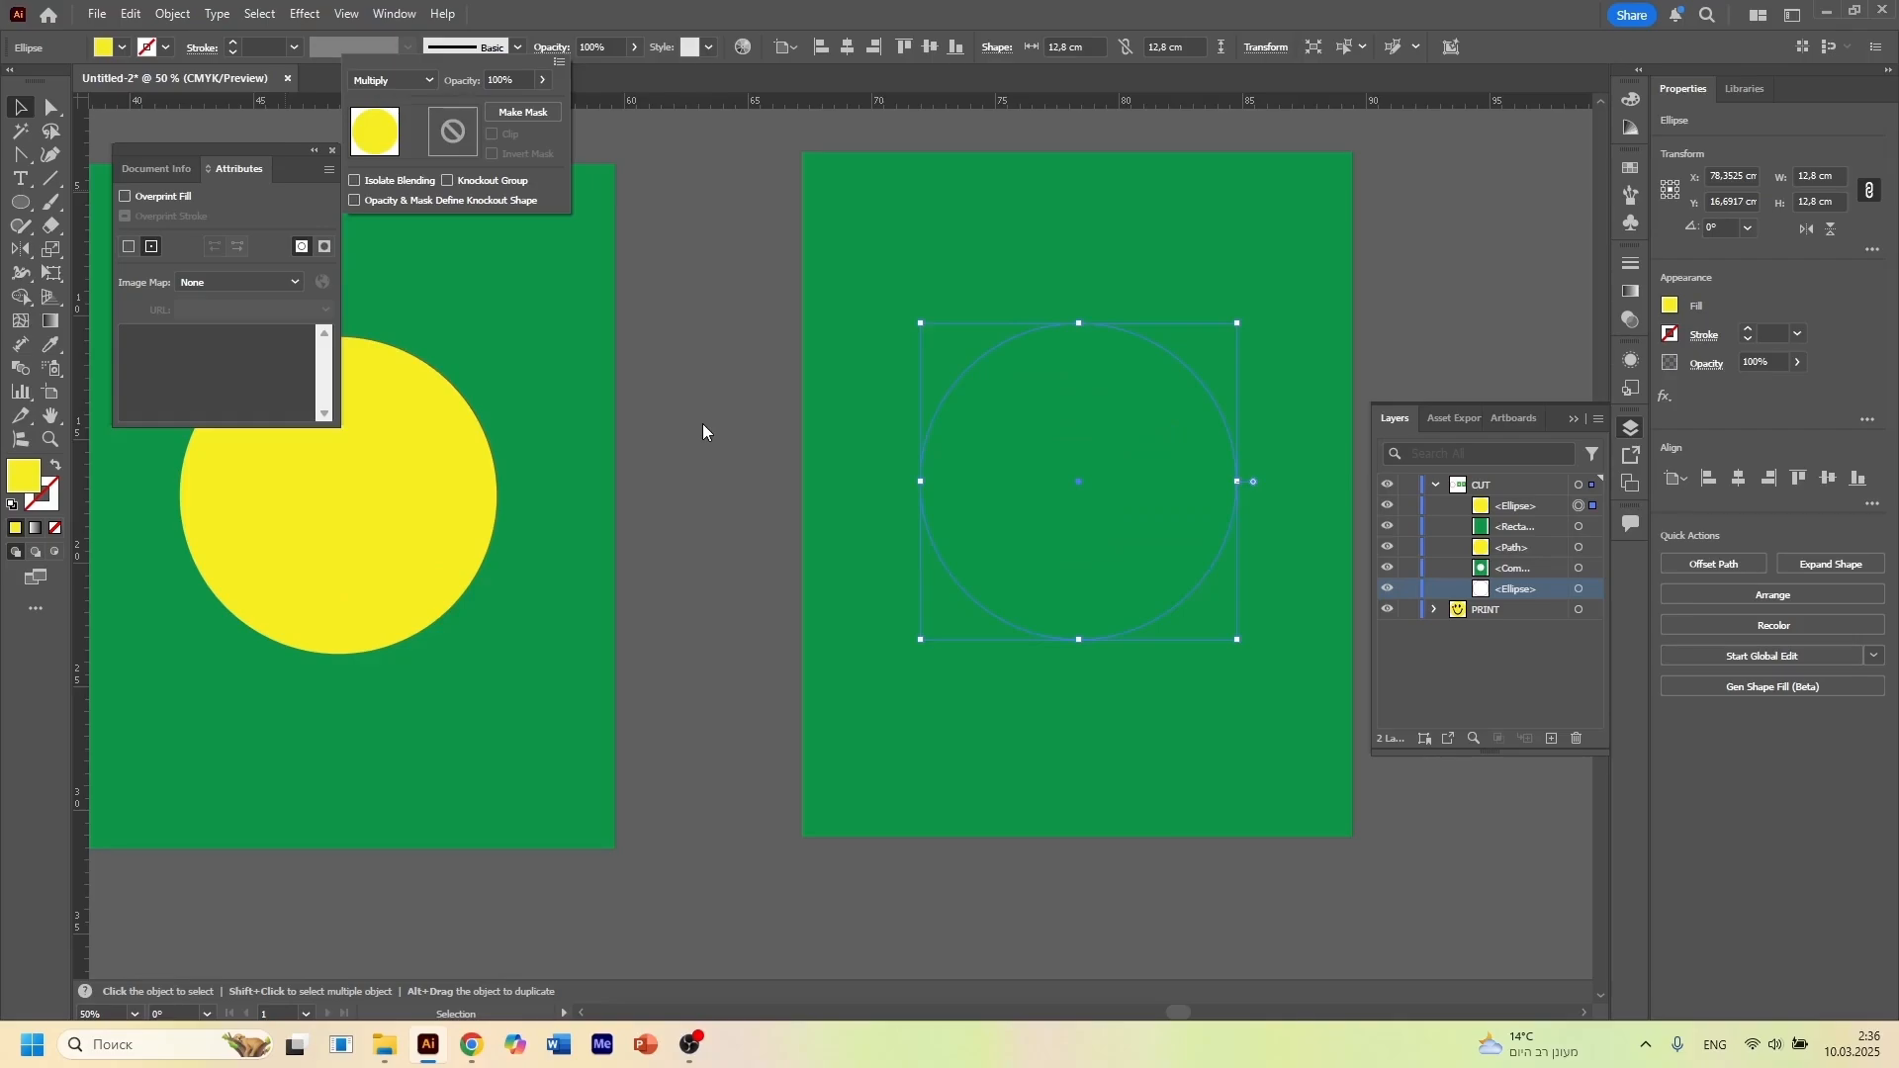
Restore the right yellow circle's blending mode to Normal
{"action": "left_click", "coordinate": [419, 81]}
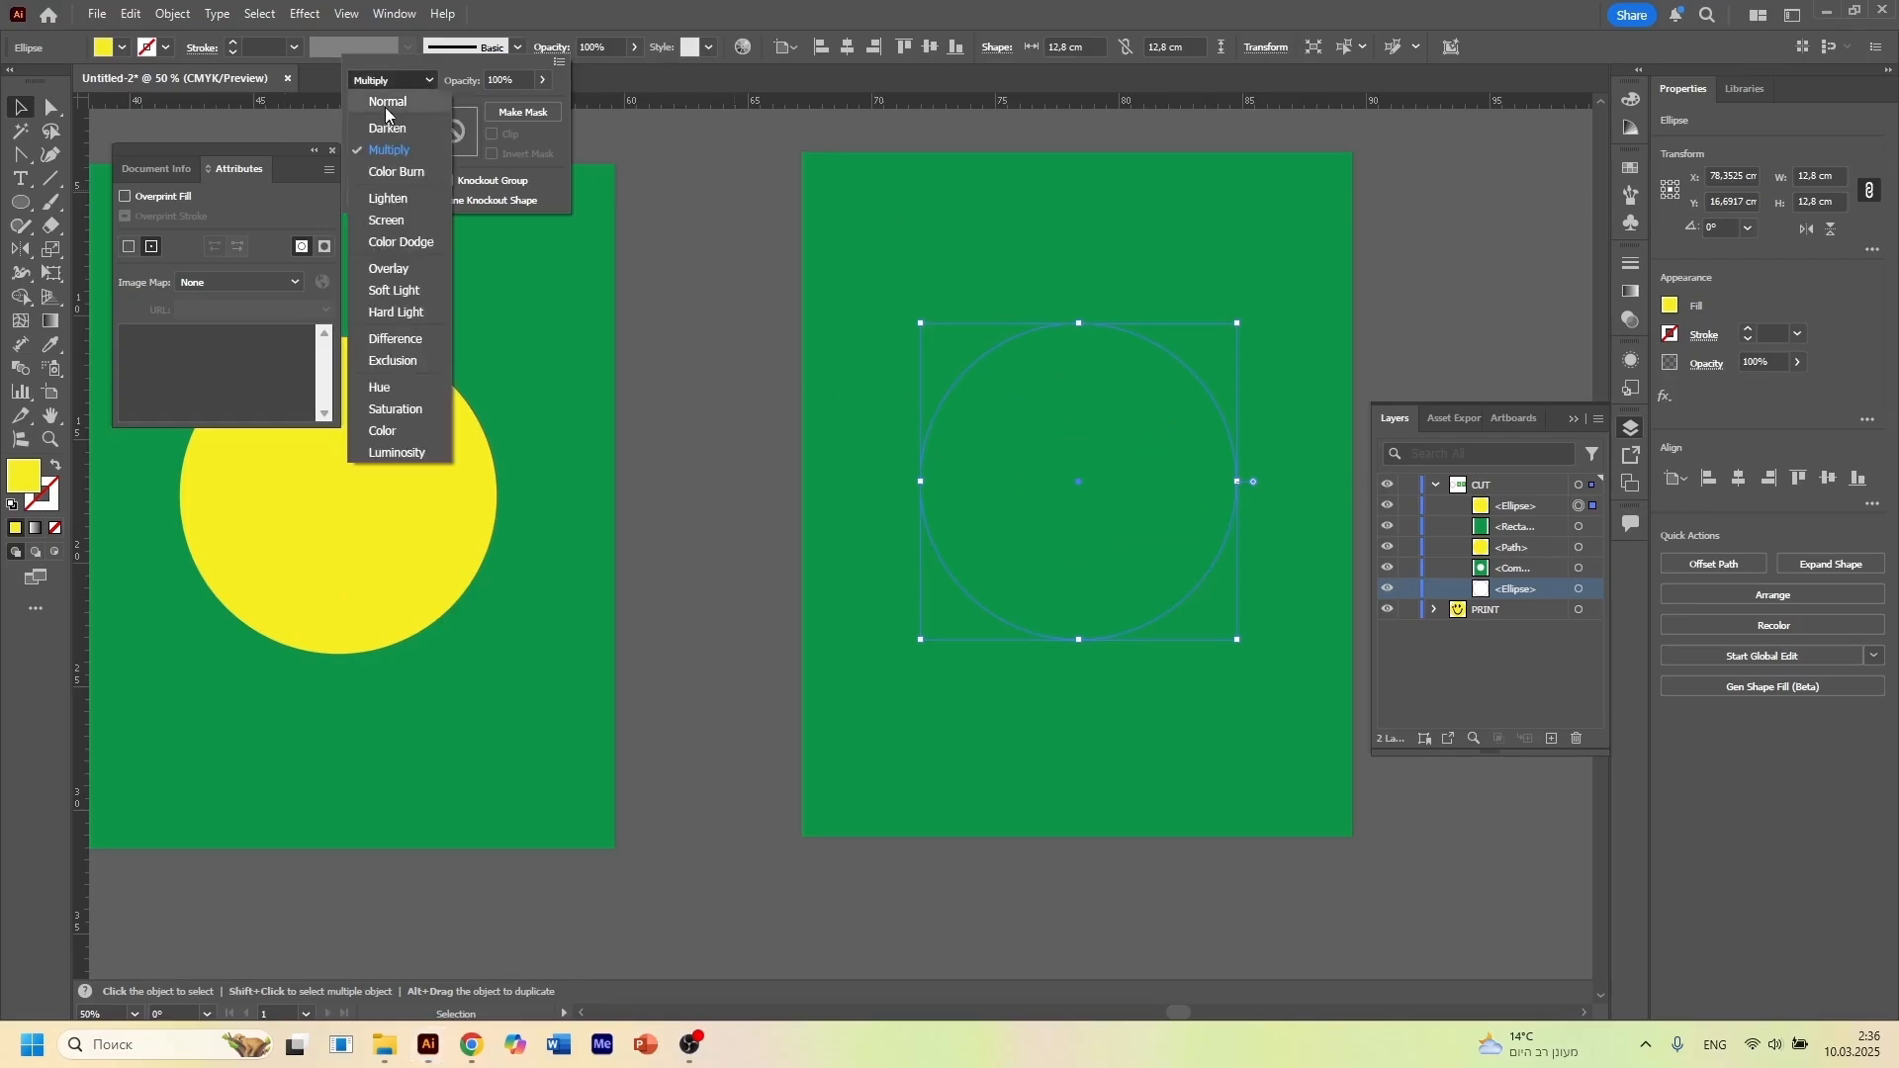
{"action": "left_click", "coordinate": [384, 105]}
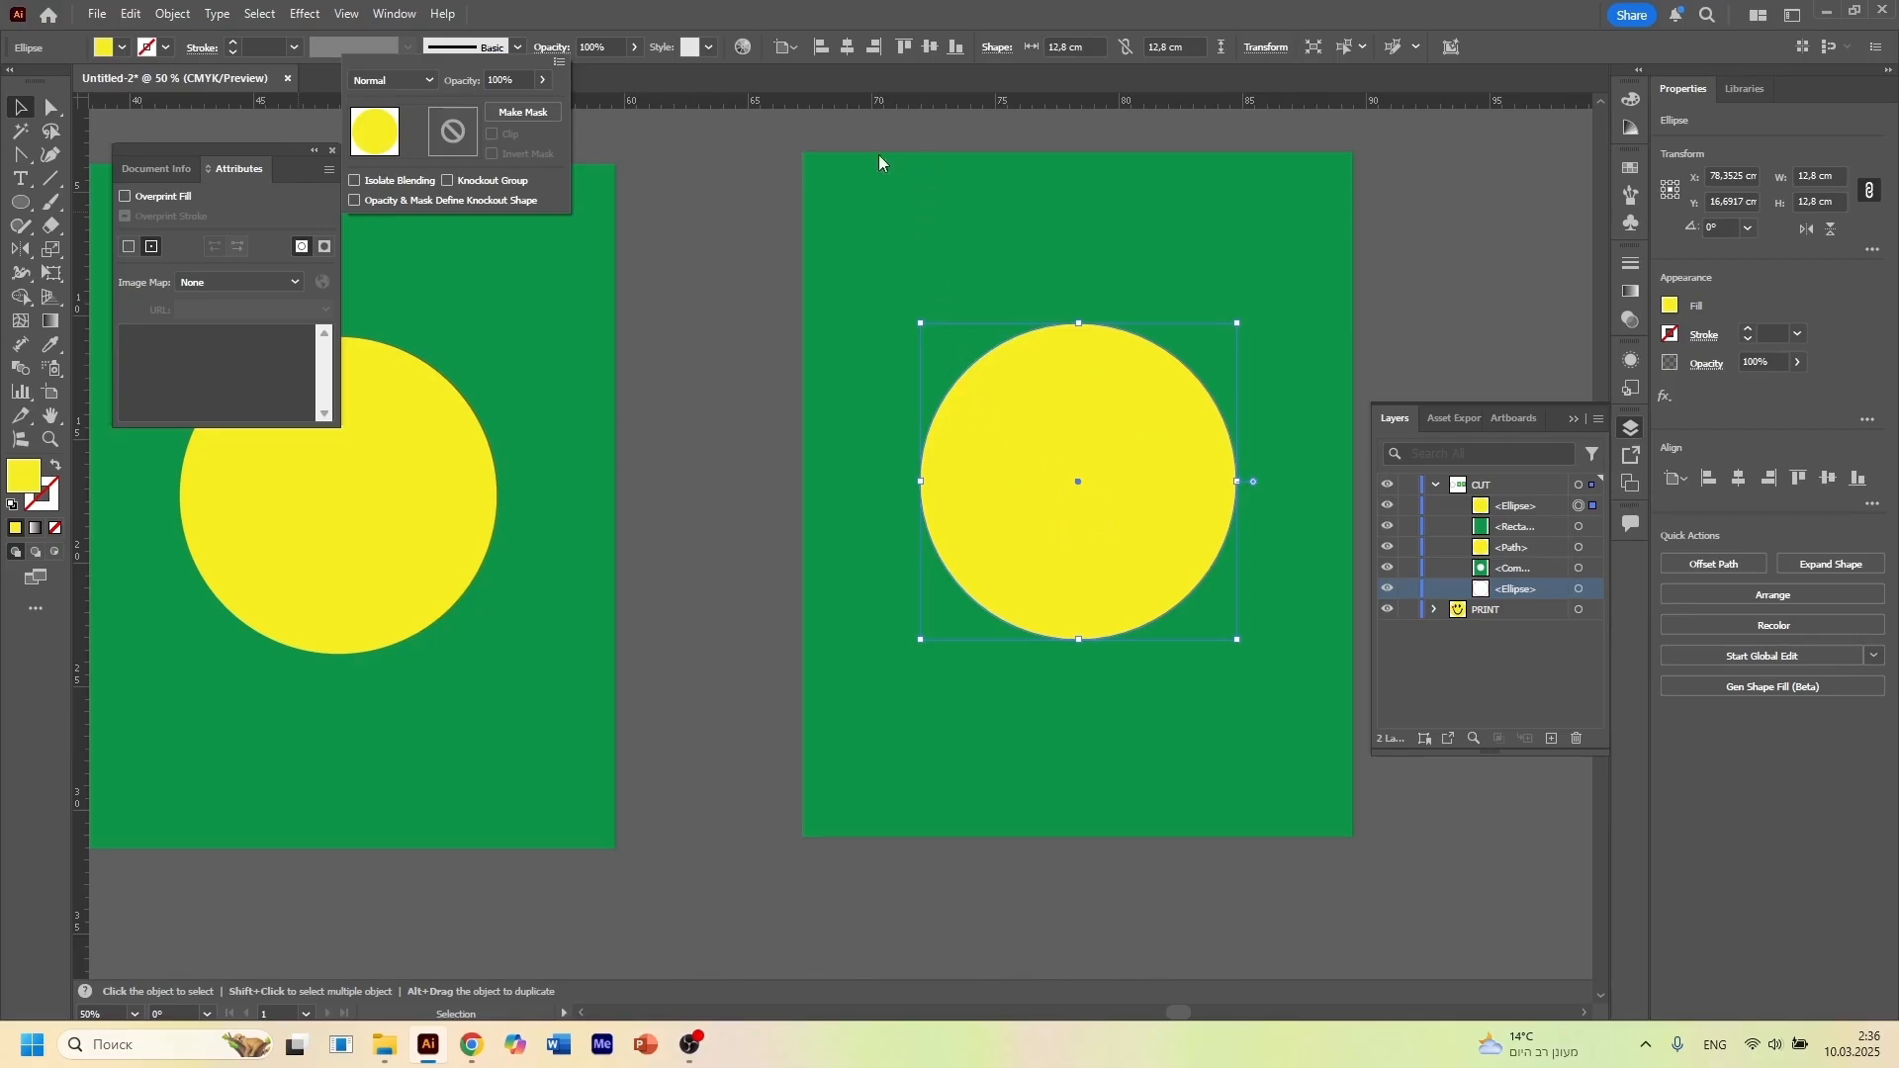
{"action": "left_click", "coordinate": [389, 83]}
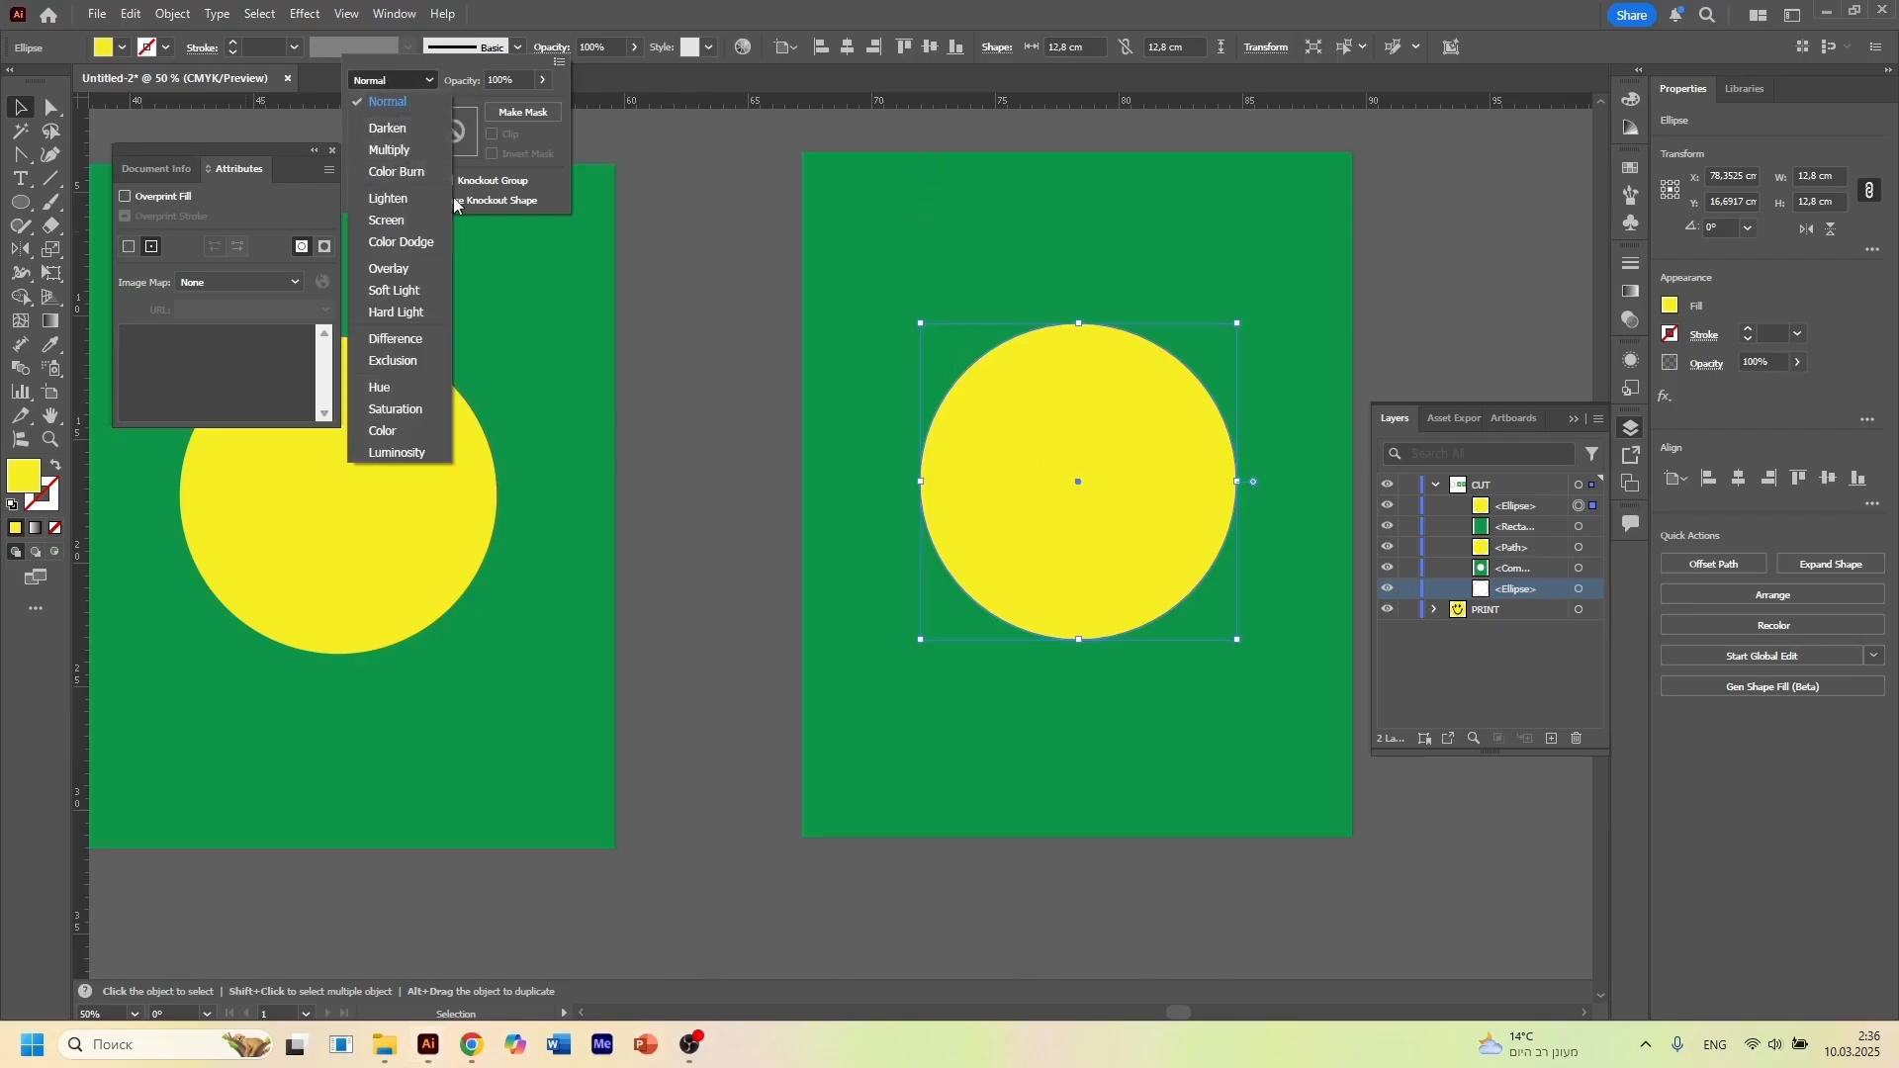
{"action": "left_click", "coordinate": [619, 354]}
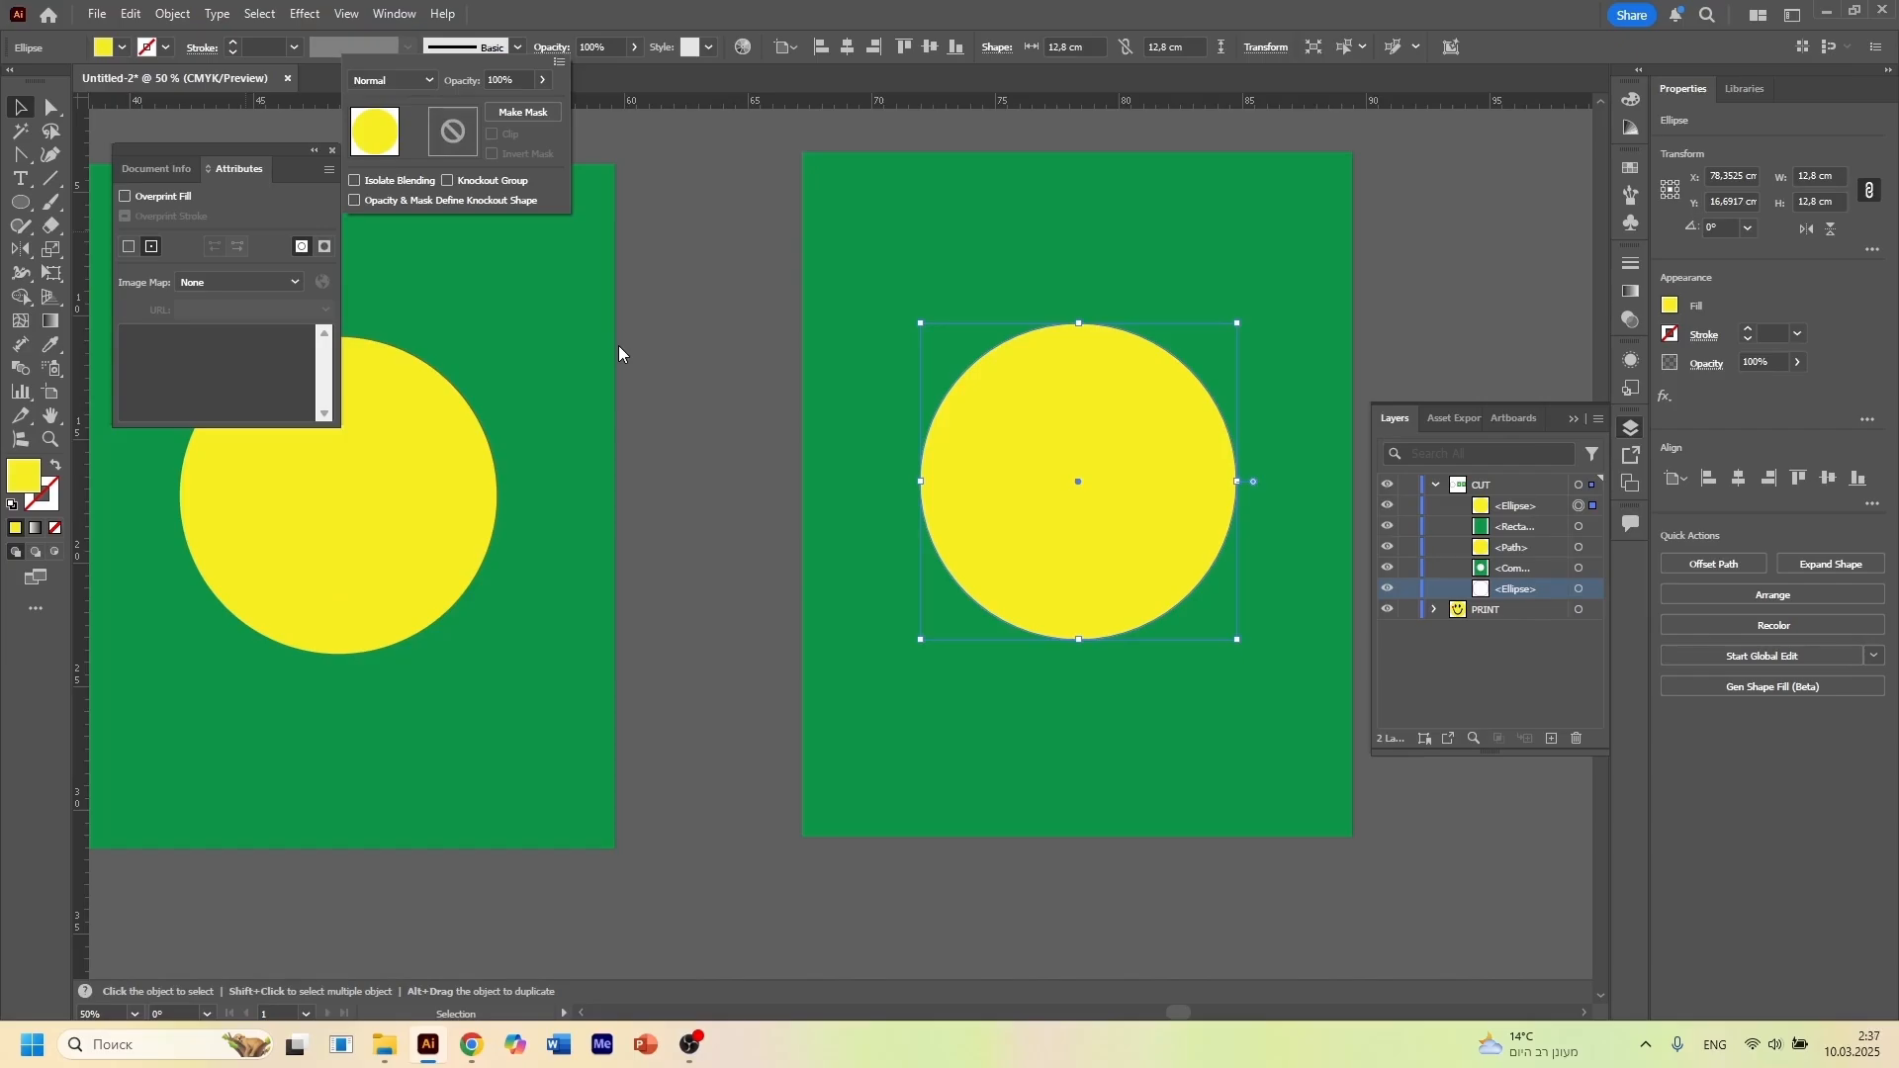
{"action": "left_click", "coordinate": [708, 417]}
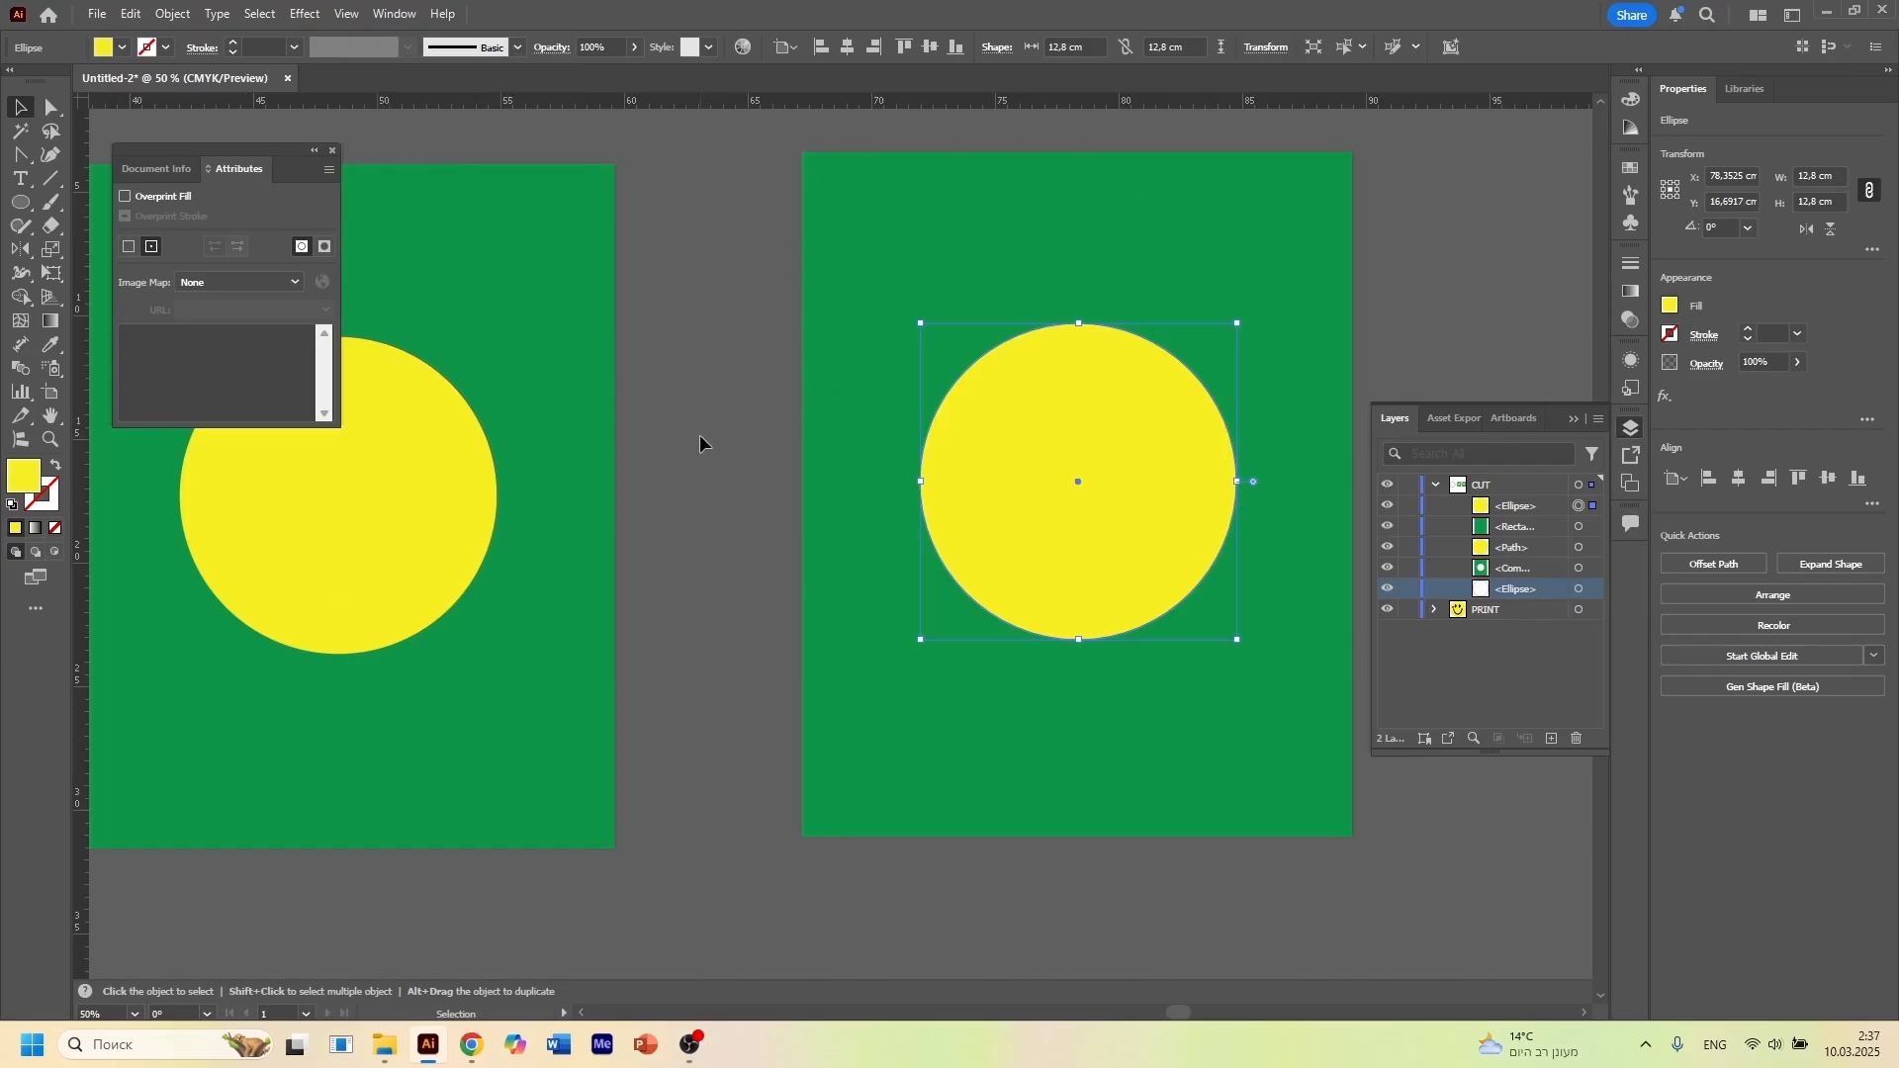
Move the left circle out of its hole above the rectangles, and move the right circle off its rectangle and back
{"action": "scroll", "coordinate": [721, 448], "scroll_direction": "down", "scroll_amount": 2}
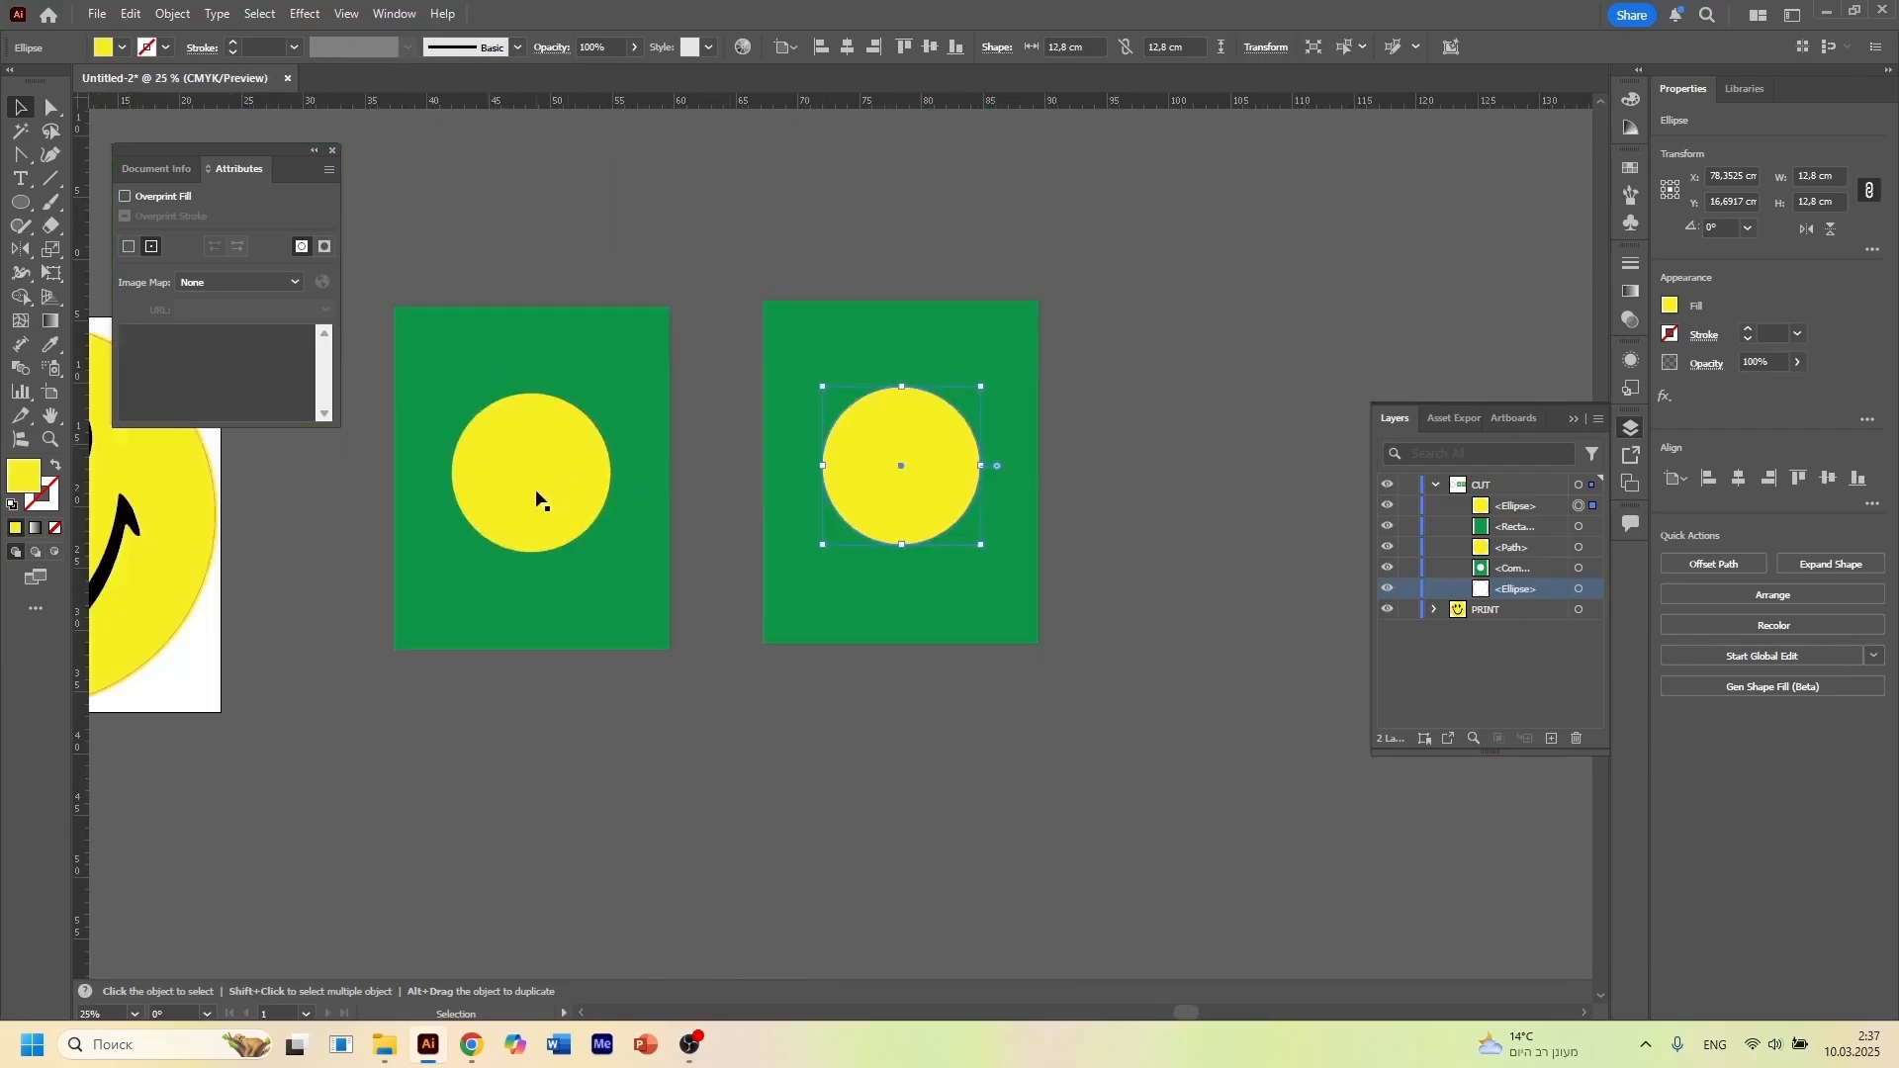
{"action": "left_click_drag", "start_coordinate": [508, 496], "coordinate": [693, 291]}
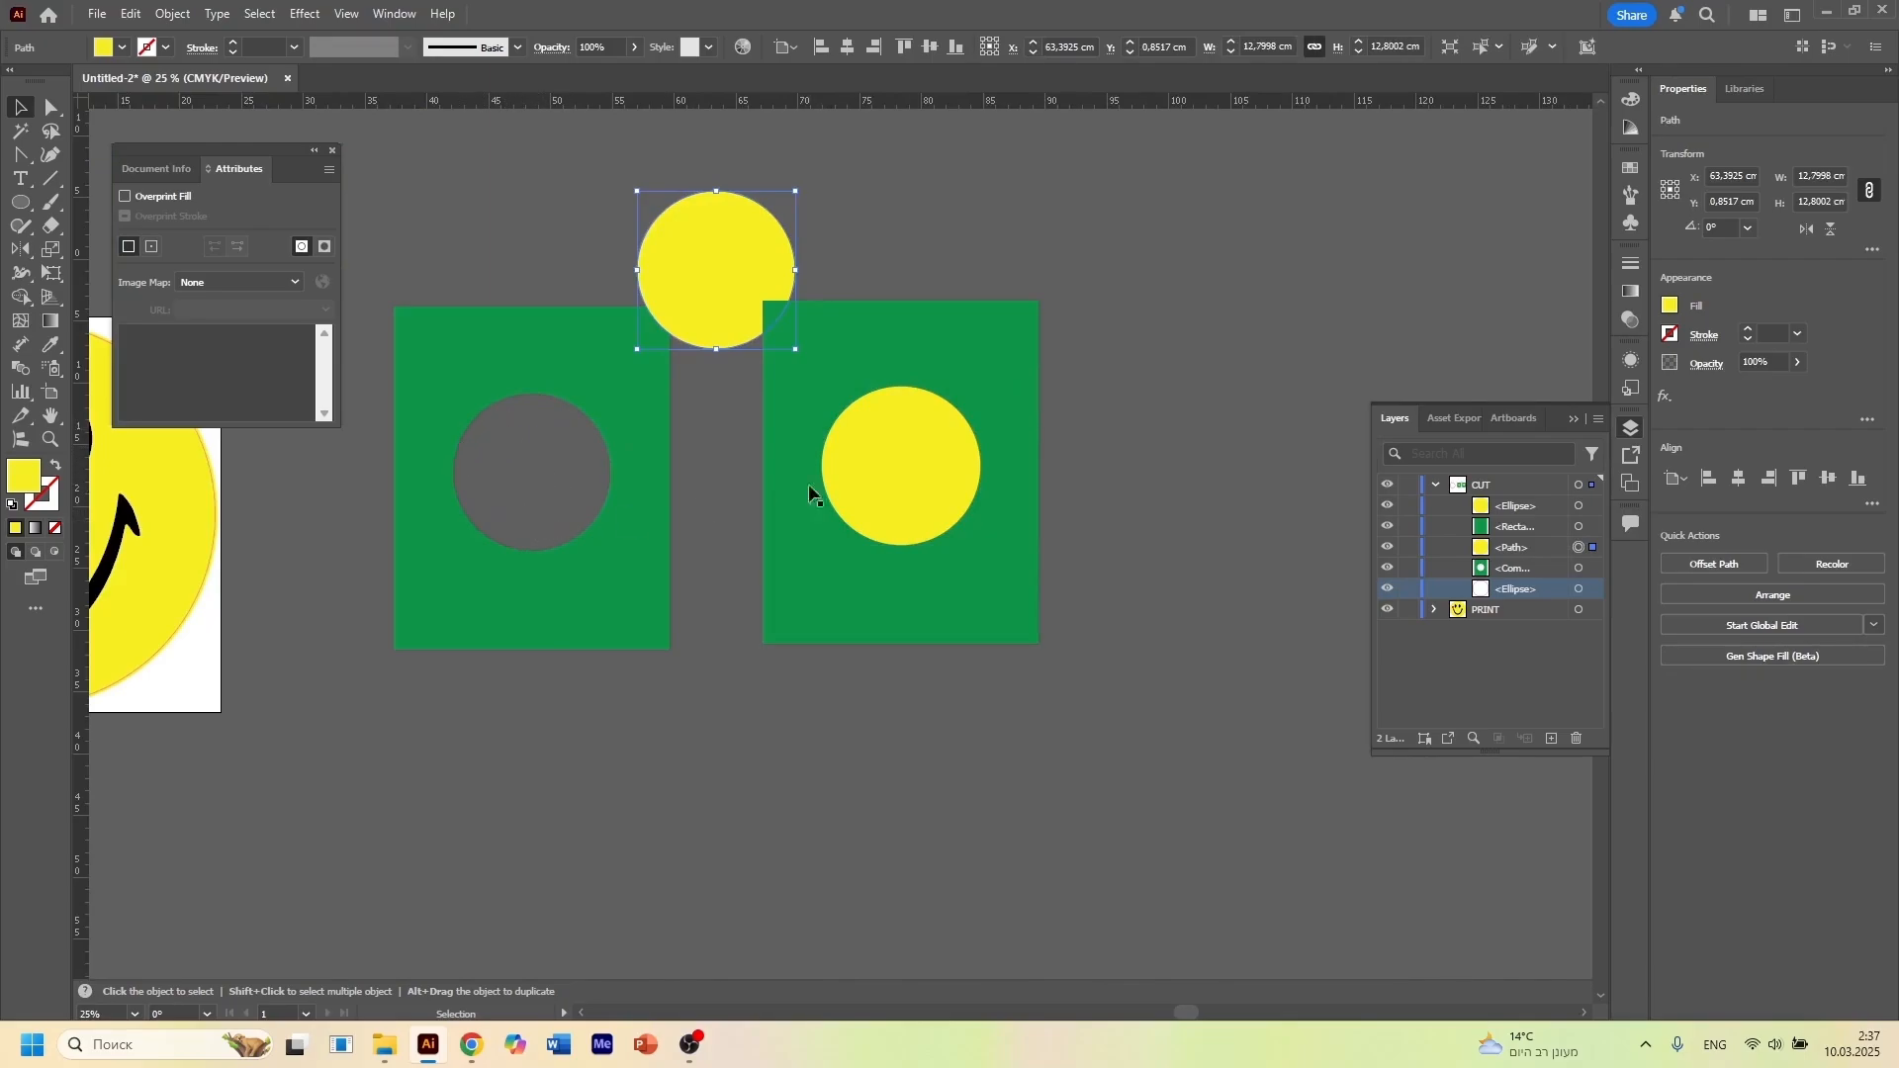
{"action": "left_click", "coordinate": [895, 485]}
{"action": "left_click_drag", "start_coordinate": [895, 484], "coordinate": [1266, 435]}
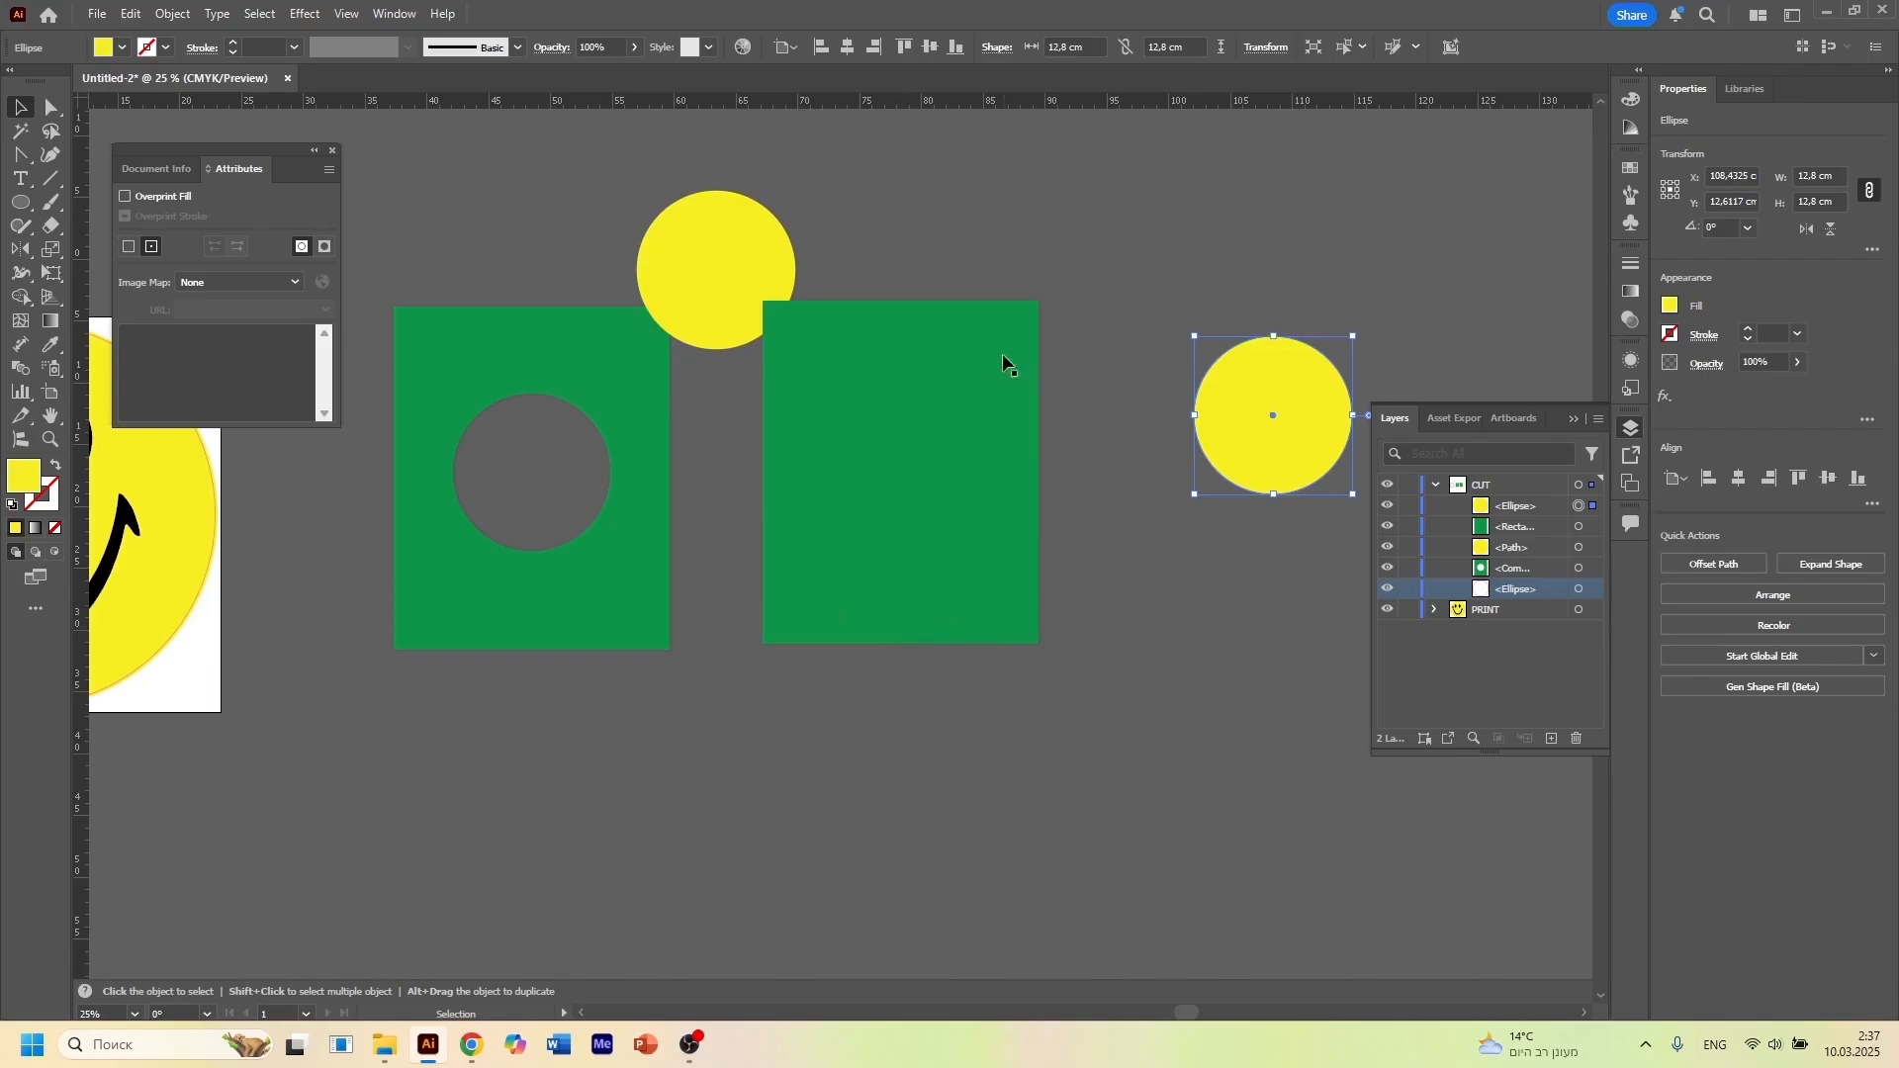
{"action": "left_click_drag", "start_coordinate": [1276, 420], "coordinate": [911, 471]}
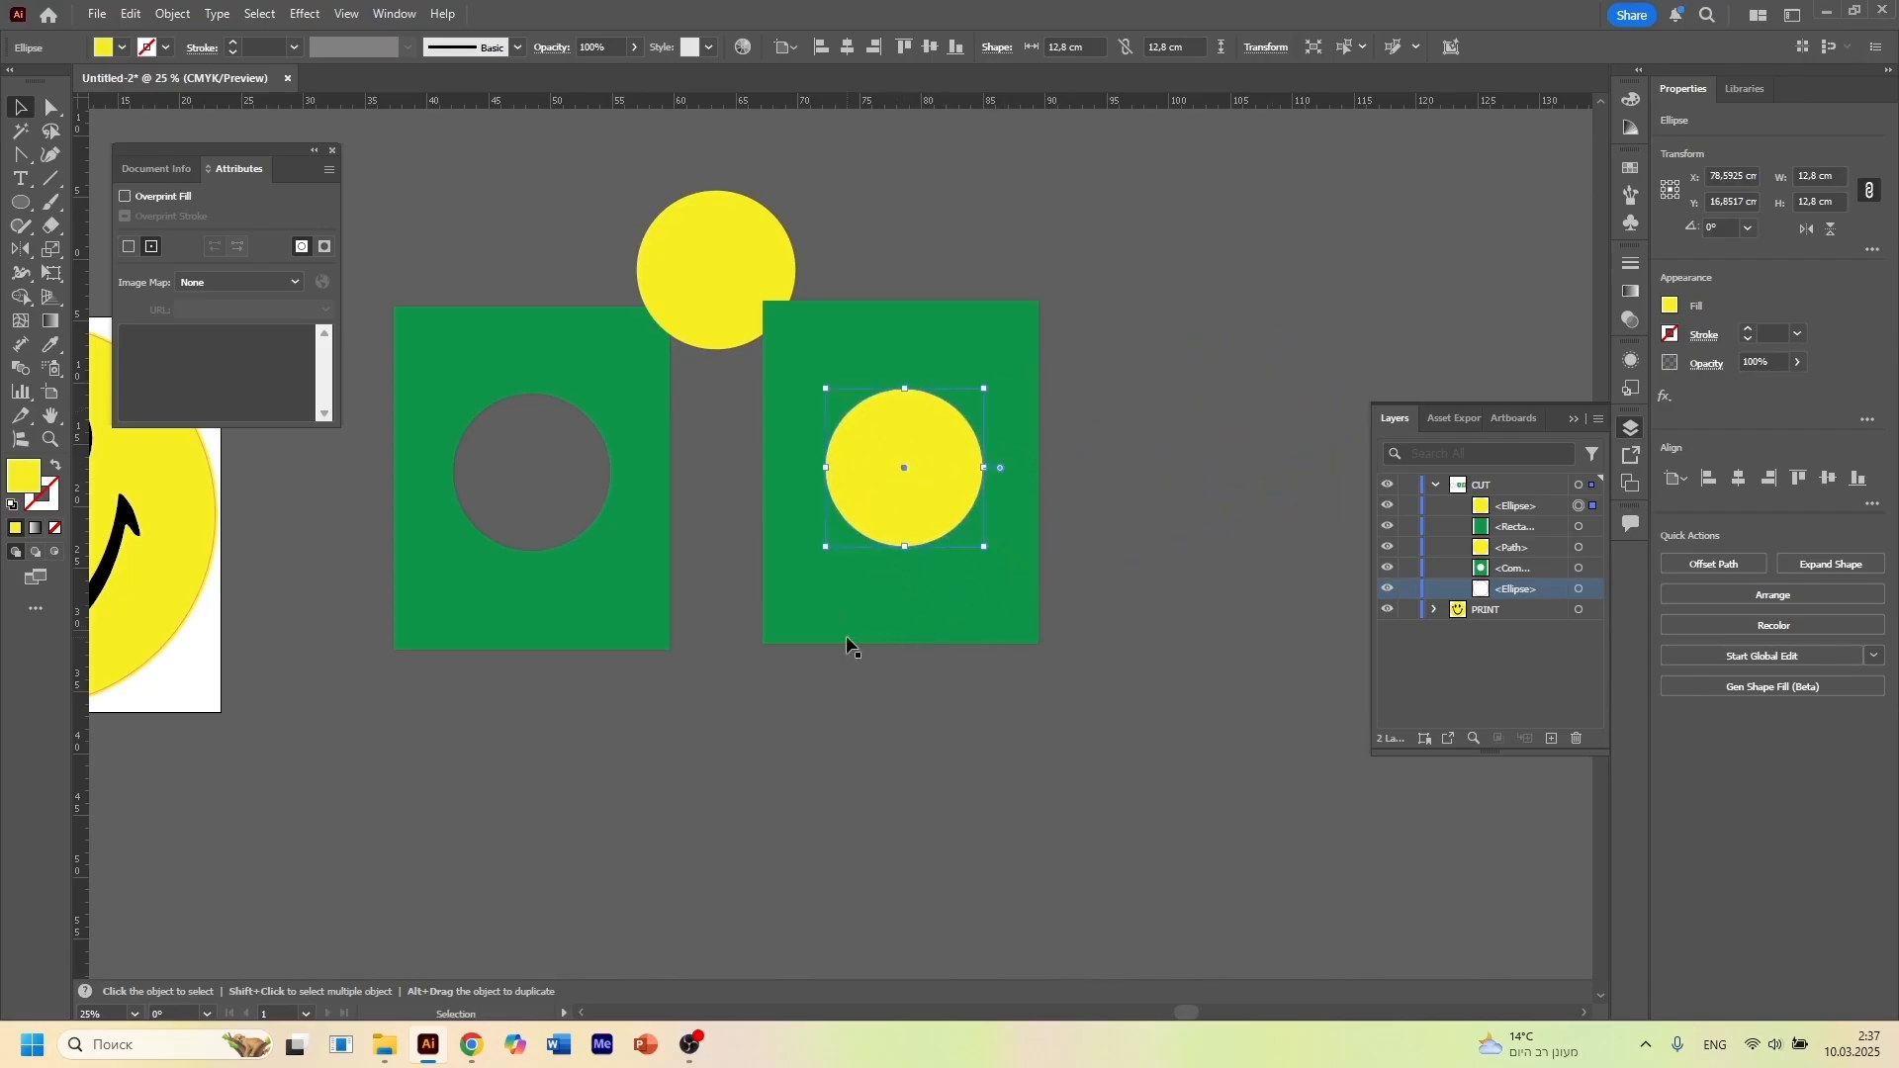
Delete both green rectangles and both yellow circles used for the overprint demonstration
{"action": "left_click_drag", "start_coordinate": [411, 271], "coordinate": [947, 613]}
{"action": "key", "text": "F12"}
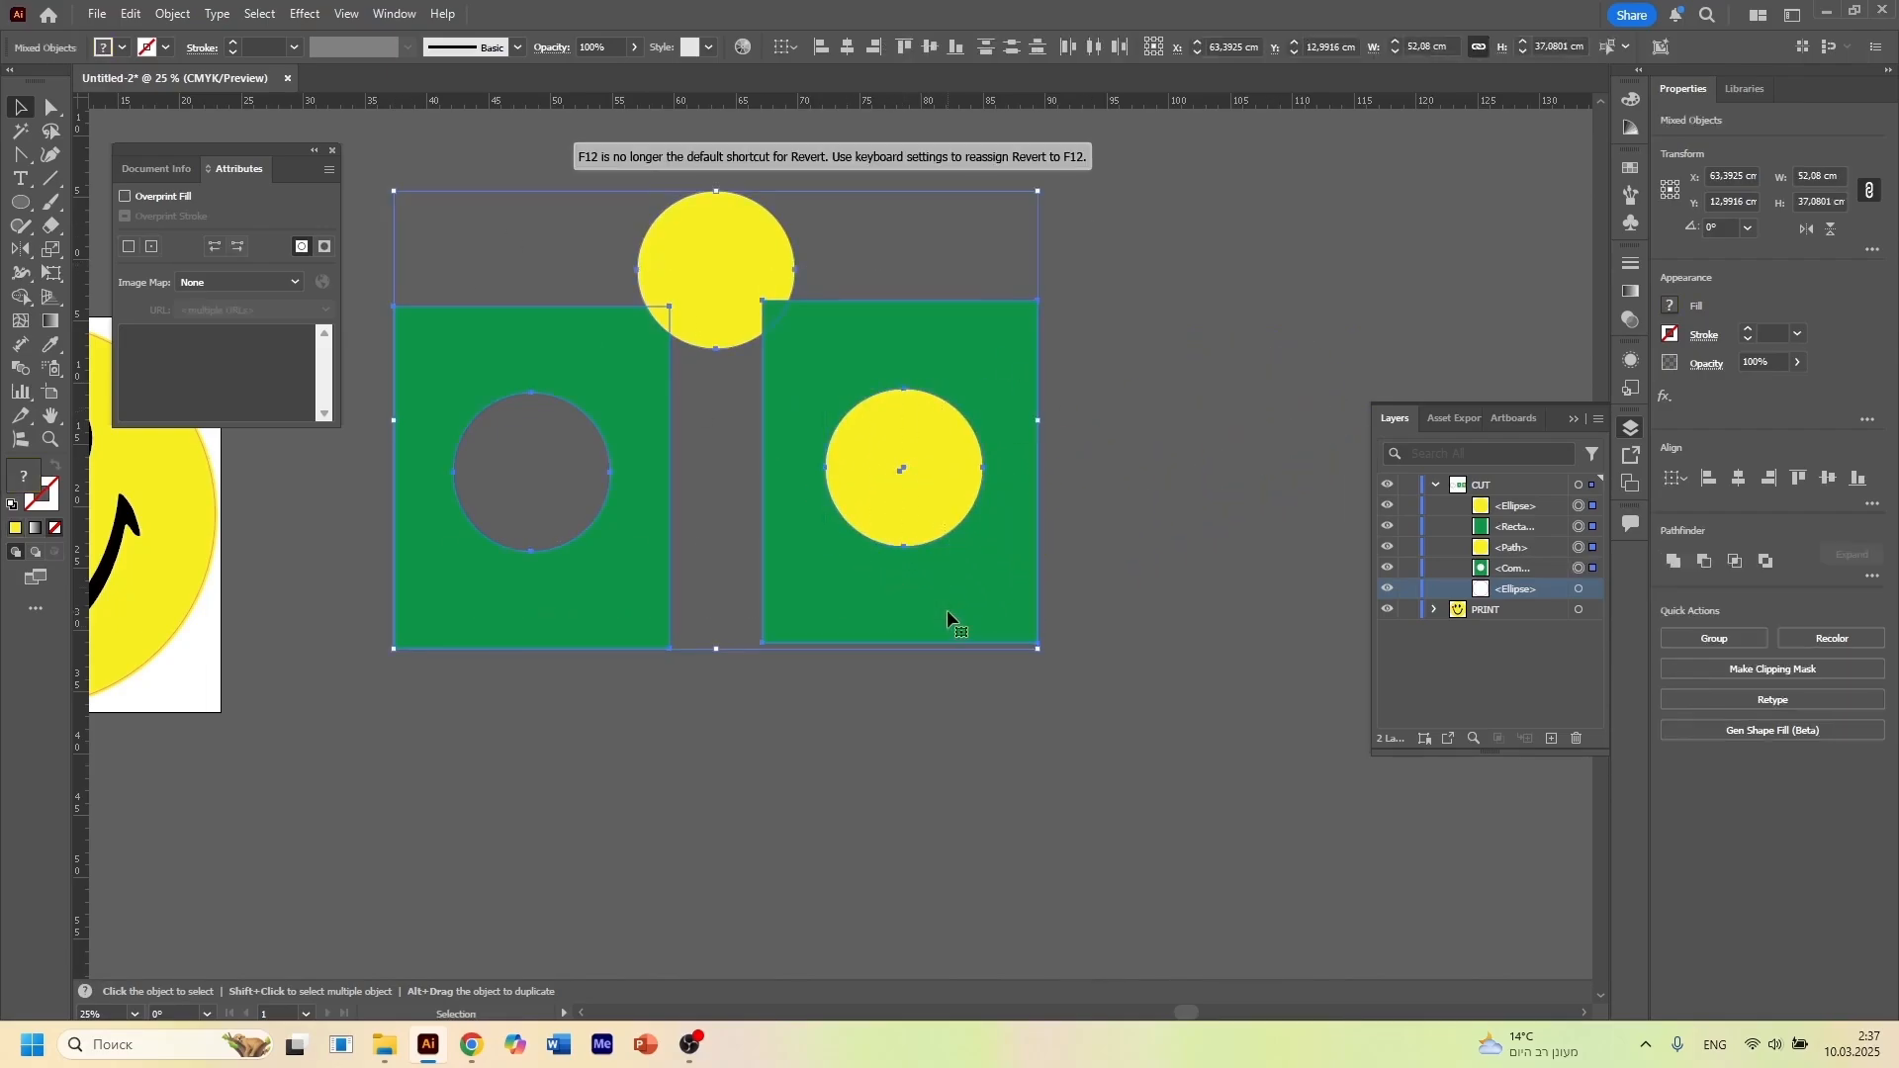
{"action": "key", "text": "Delete"}
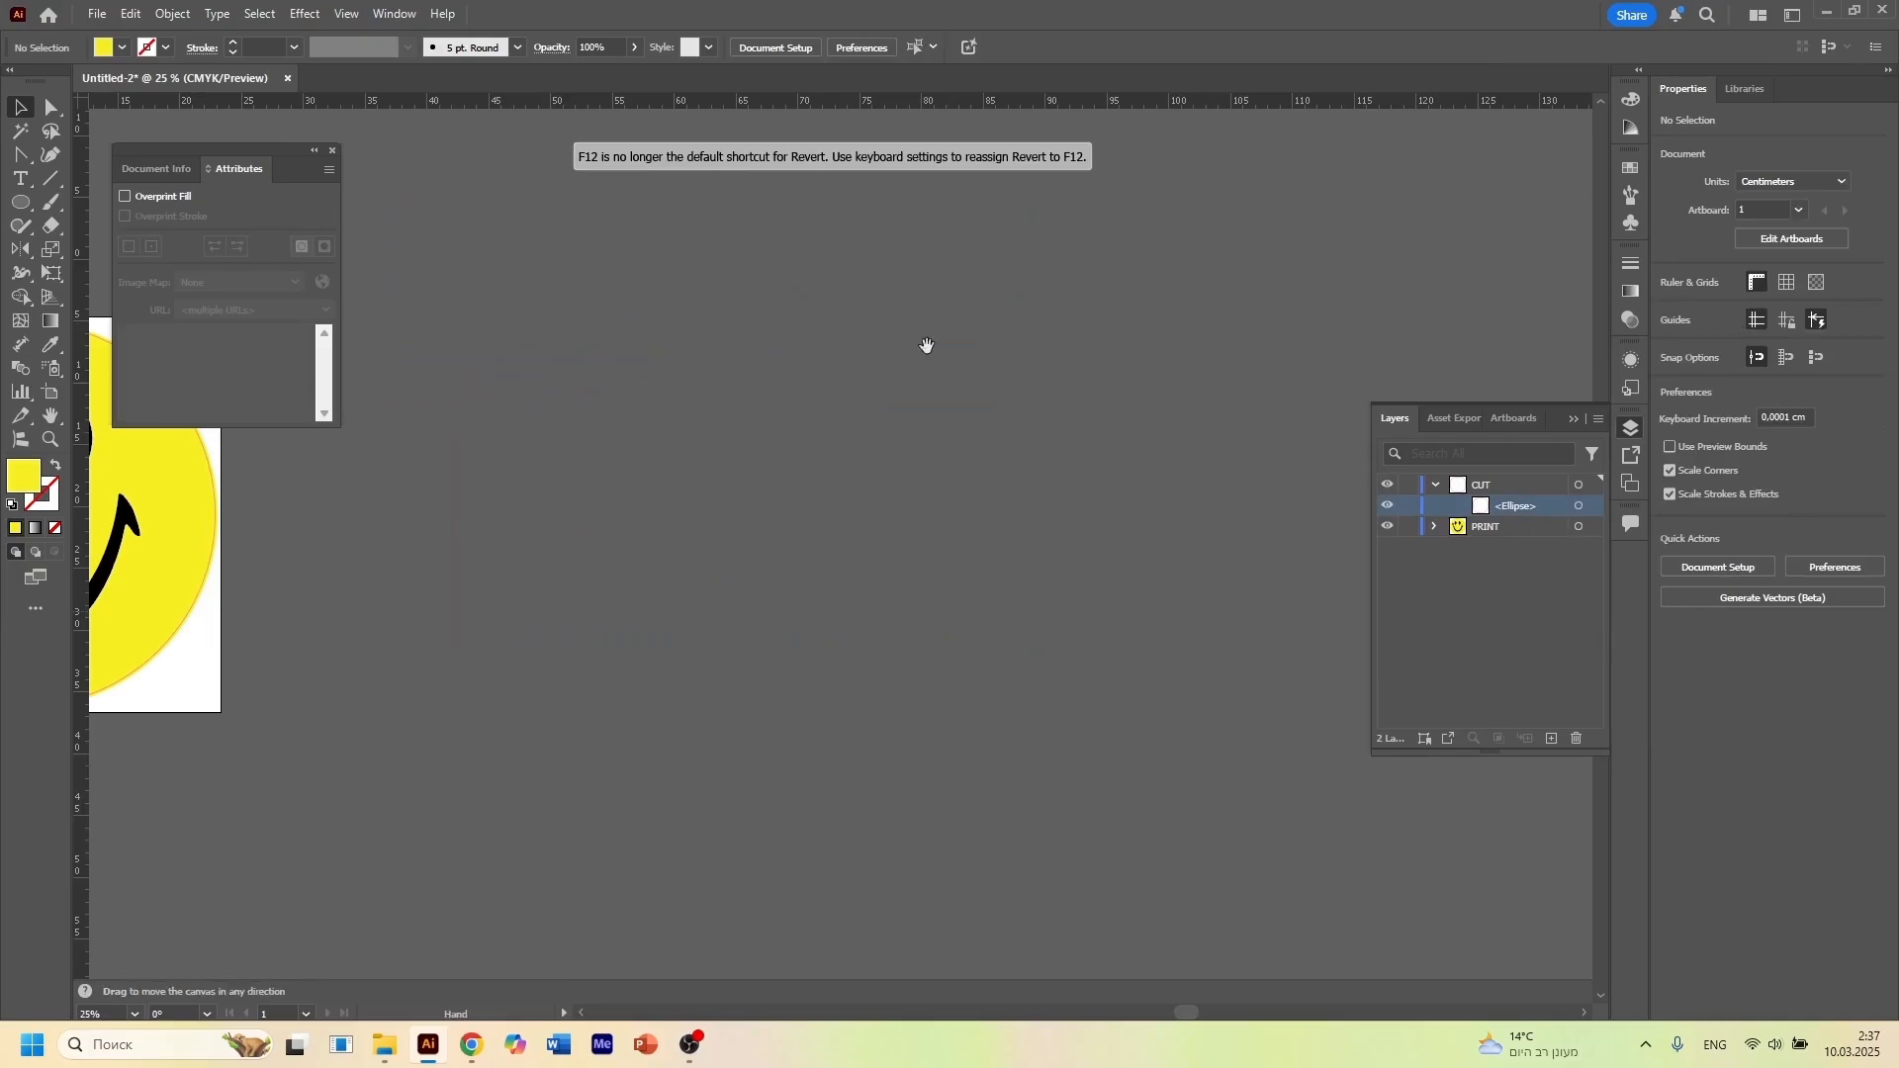
Check the cut ellipse's Overprint Stroke attribute and its stroke swatch CutCountour 100%, then deselect it
{"action": "left_click_drag", "start_coordinate": [375, 549], "coordinate": [1049, 581]}
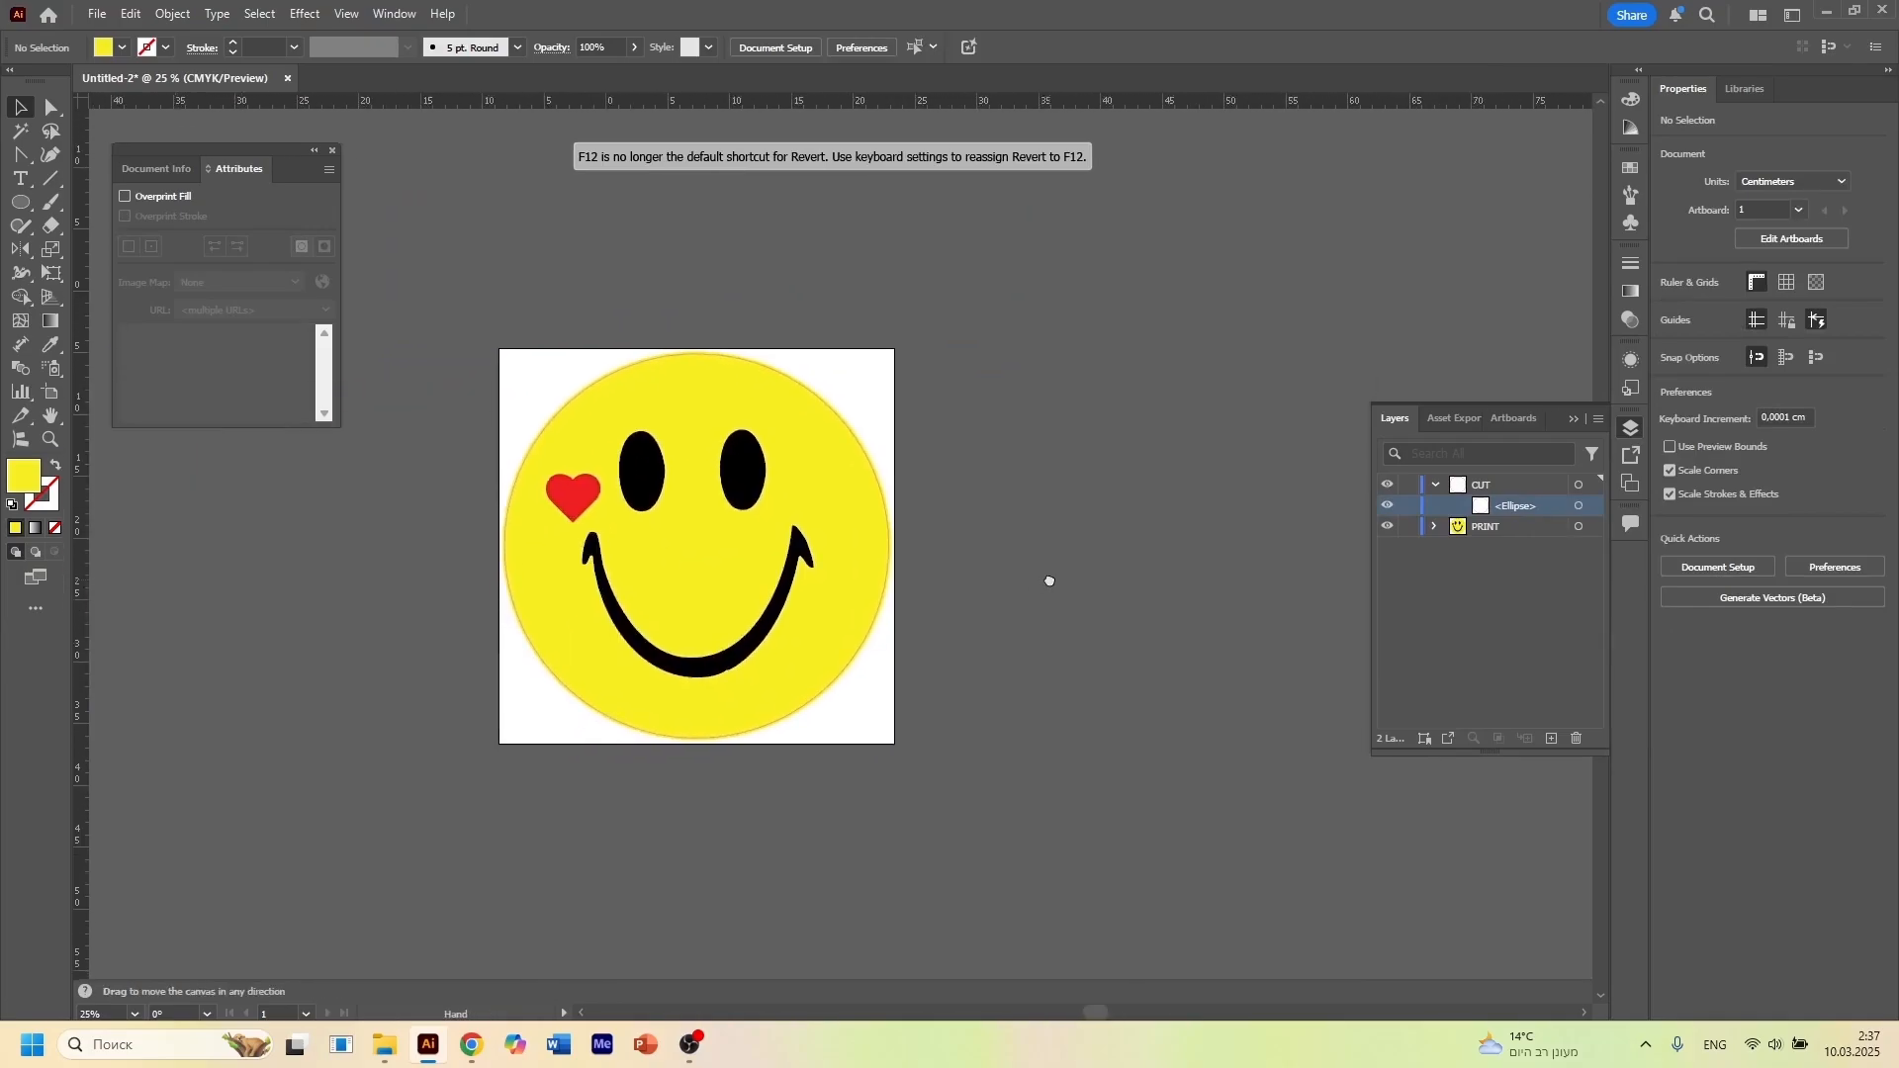
{"action": "left_click", "coordinate": [1578, 505]}
{"action": "scroll", "coordinate": [886, 539], "scroll_direction": "up", "scroll_amount": 6}
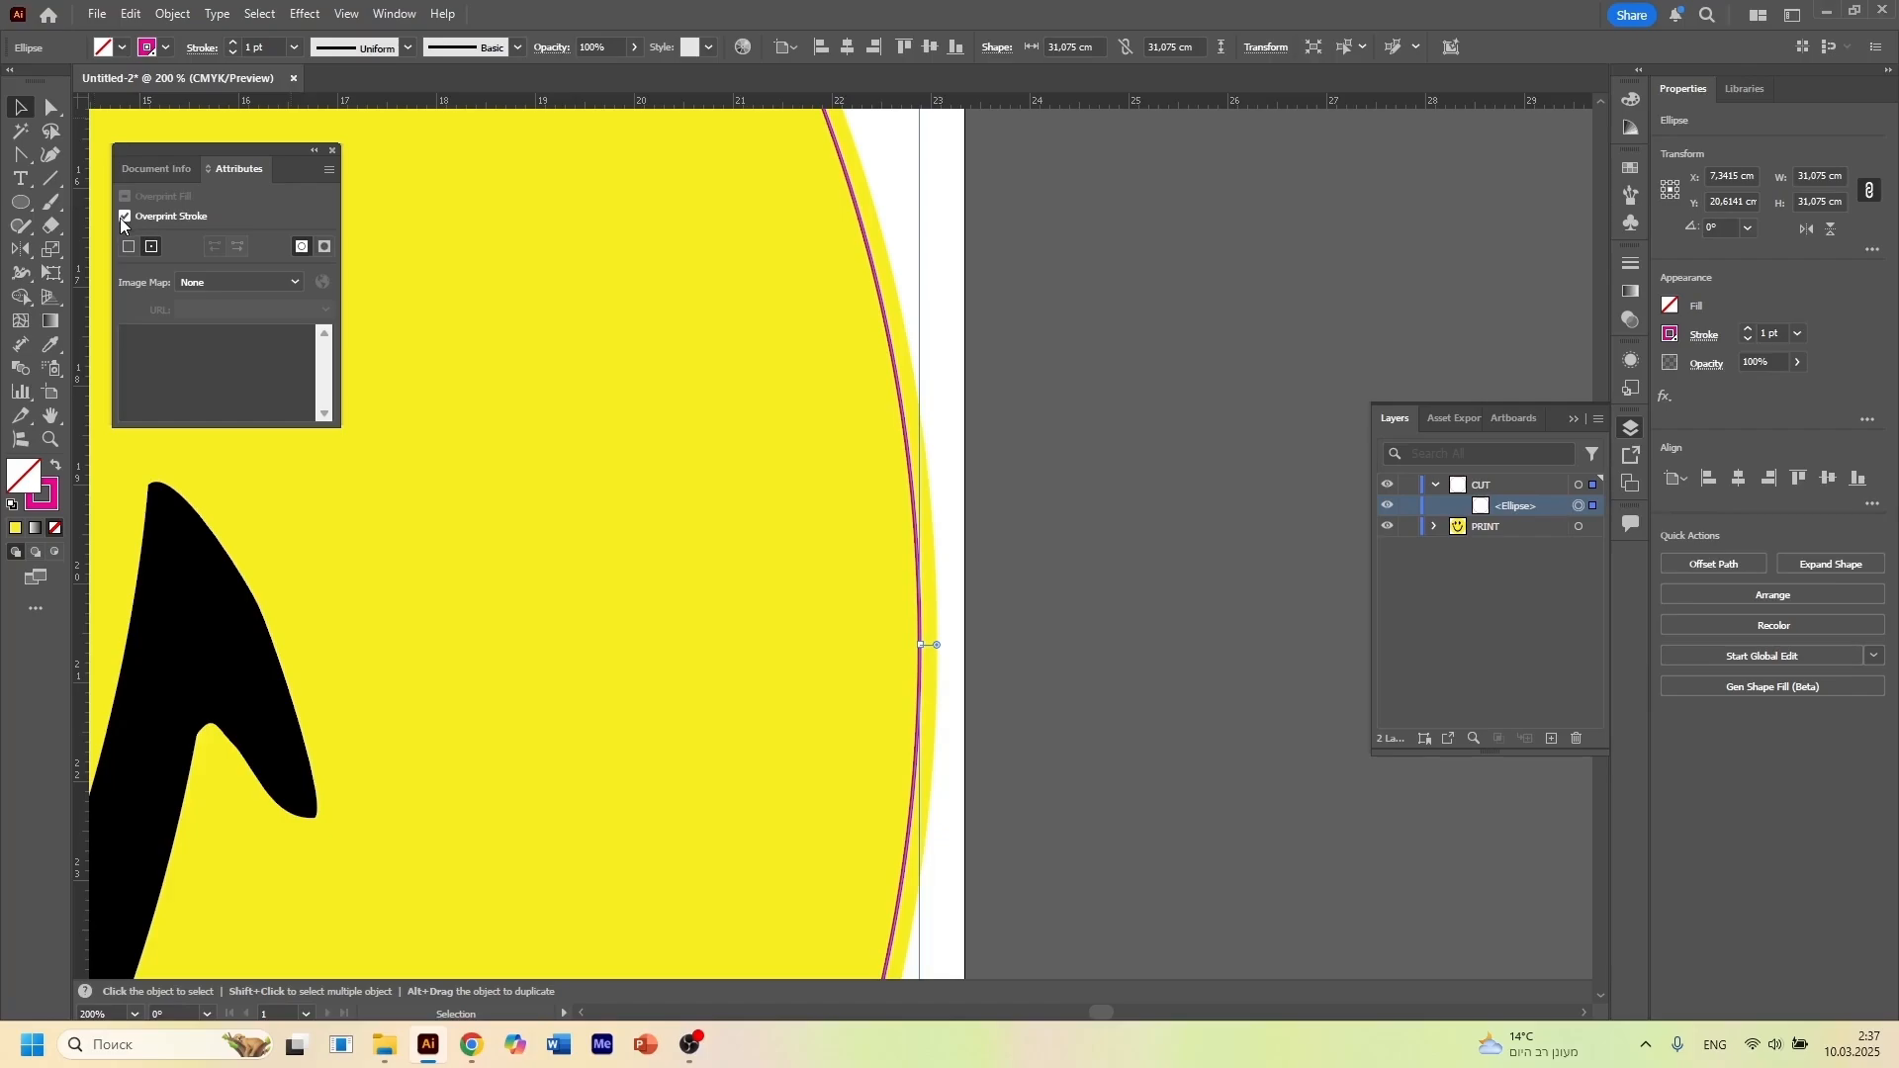
{"action": "left_click", "coordinate": [163, 48]}
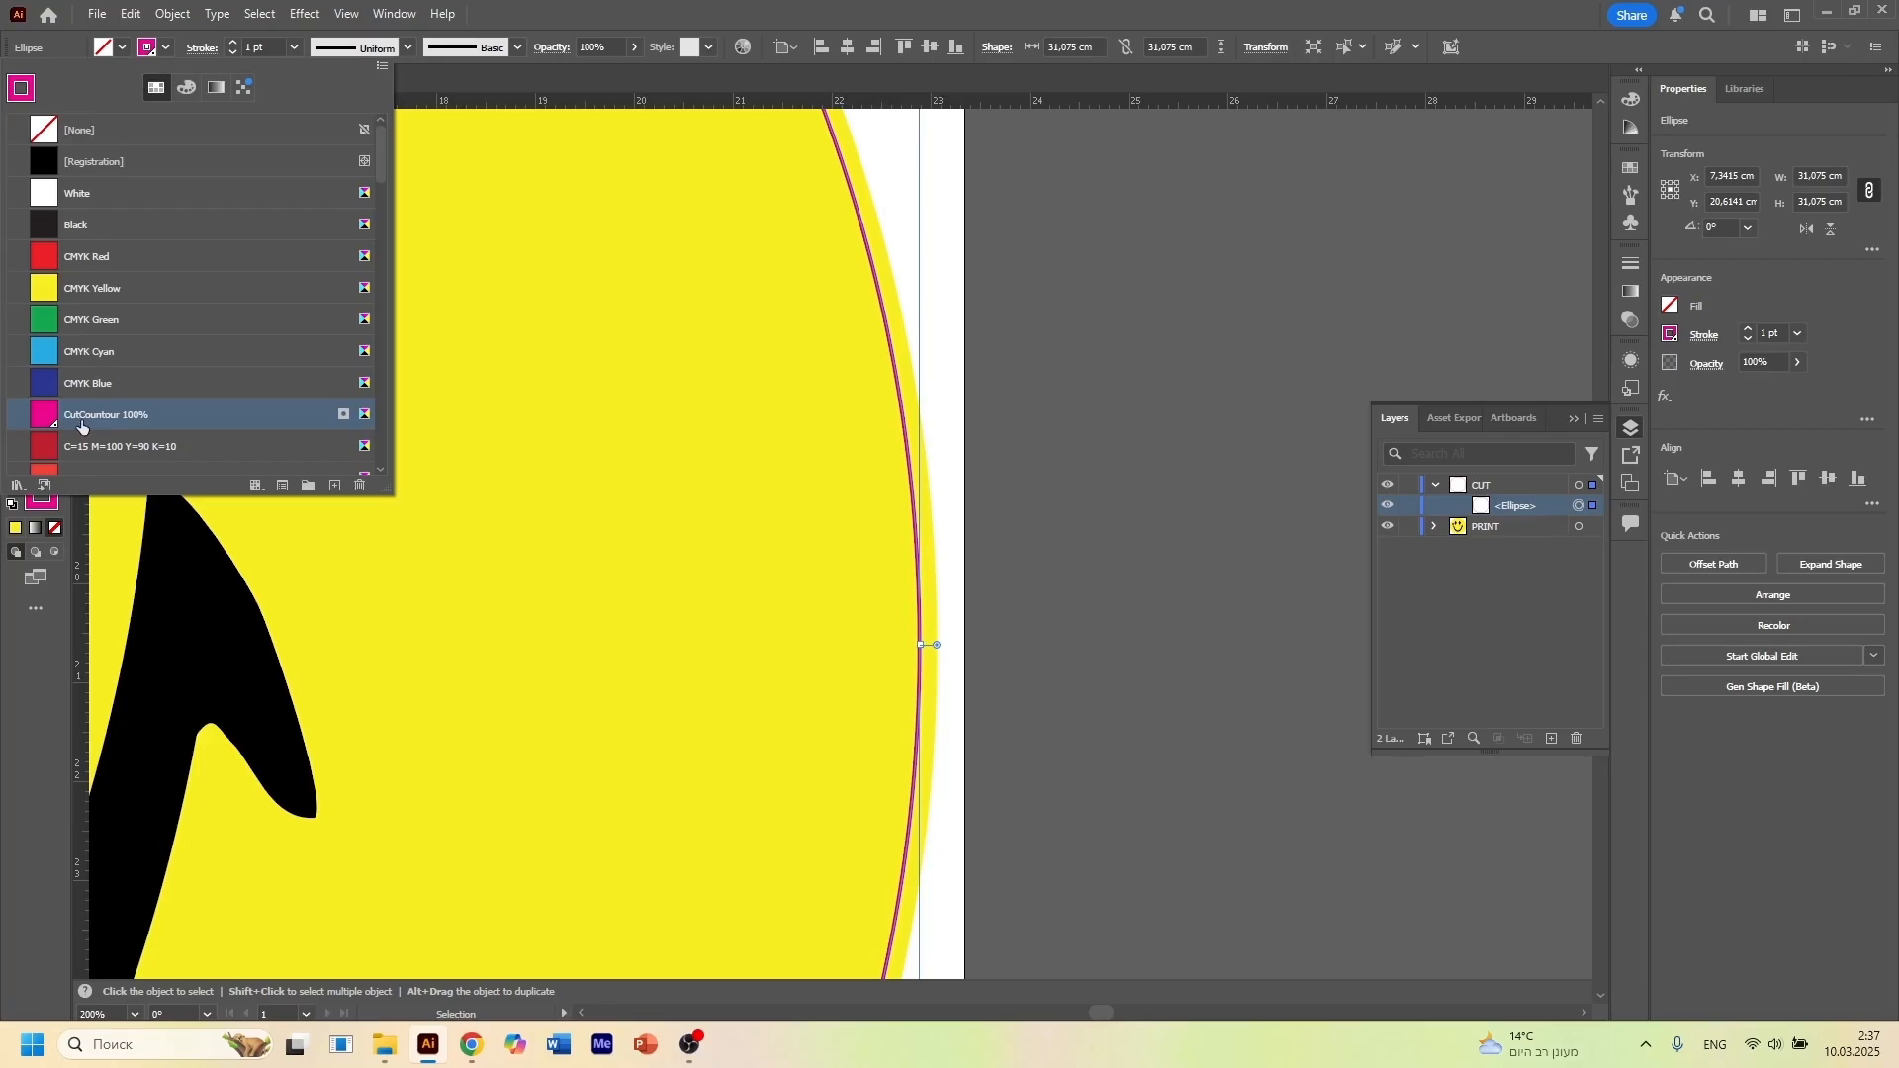
{"action": "left_click", "coordinate": [1273, 366]}
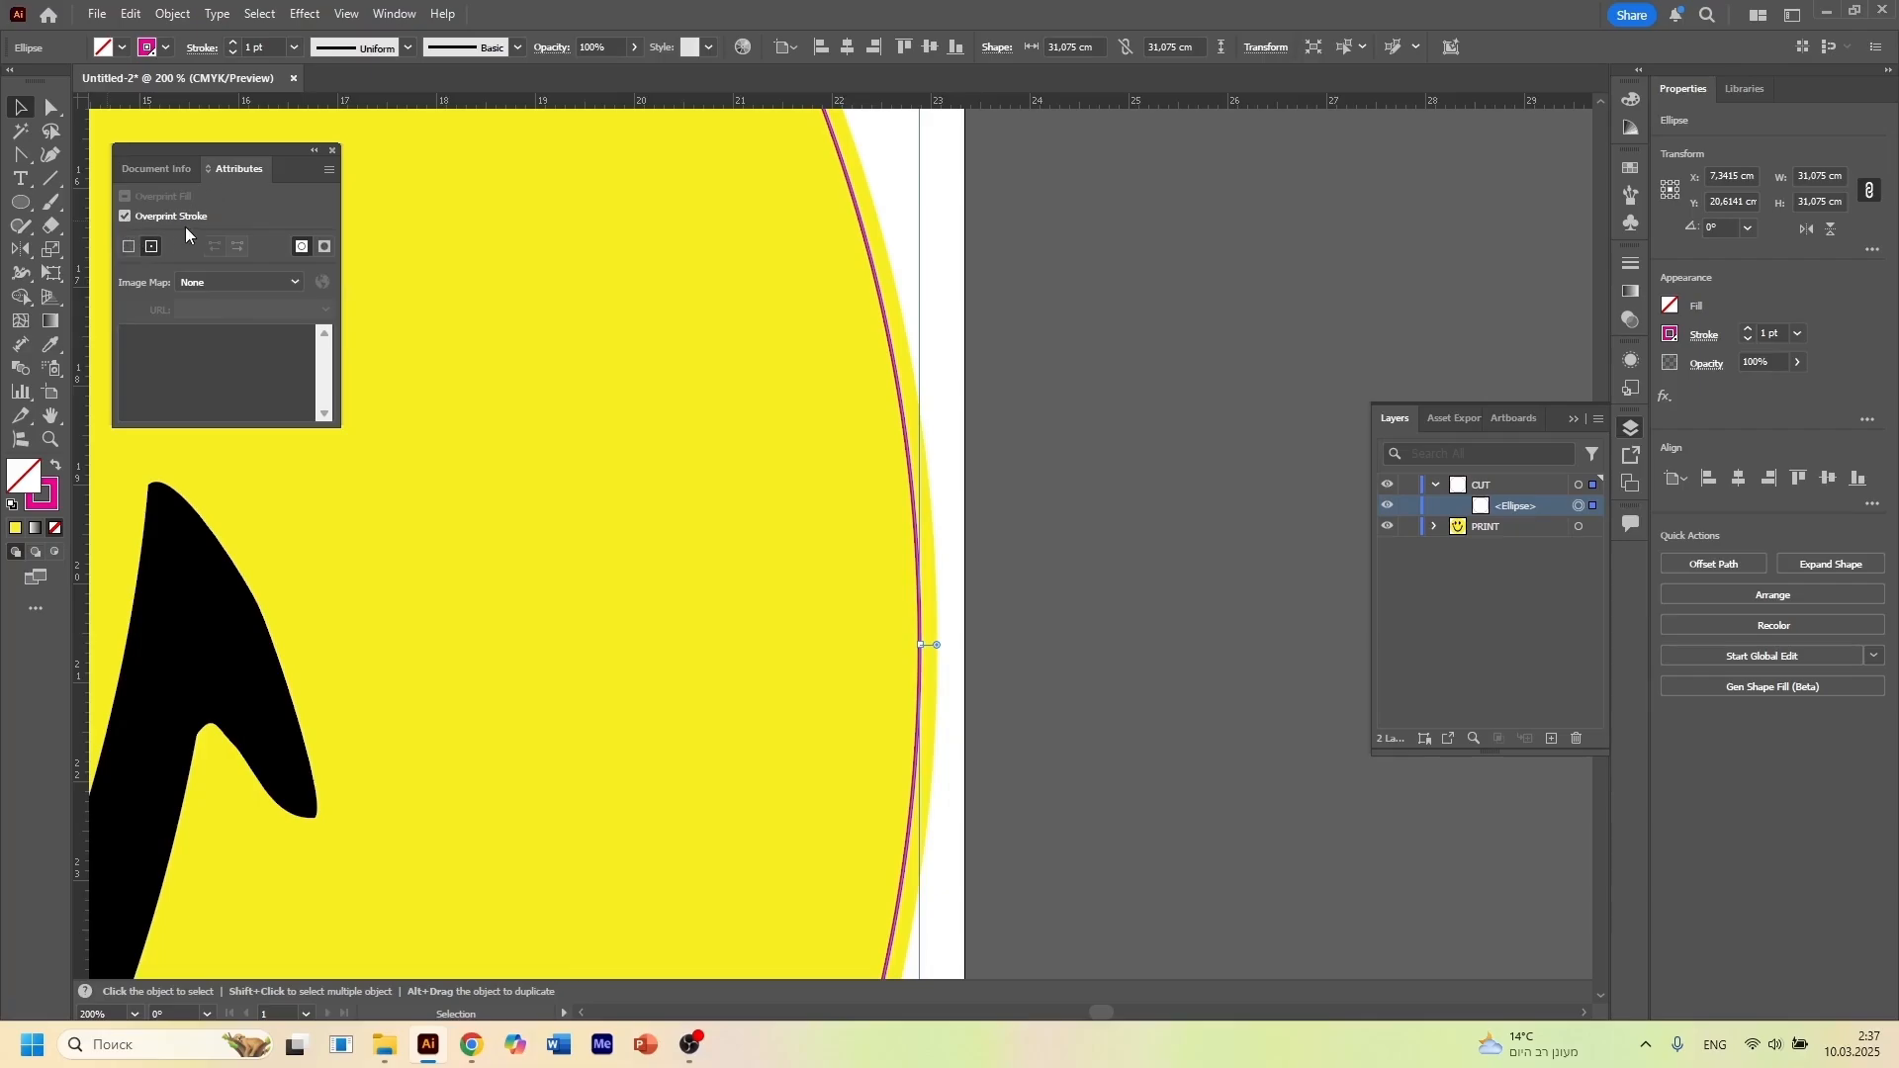
{"action": "scroll", "coordinate": [942, 400], "scroll_direction": "down", "scroll_amount": 3}
{"action": "scroll", "coordinate": [947, 396], "scroll_direction": "down", "scroll_amount": 3}
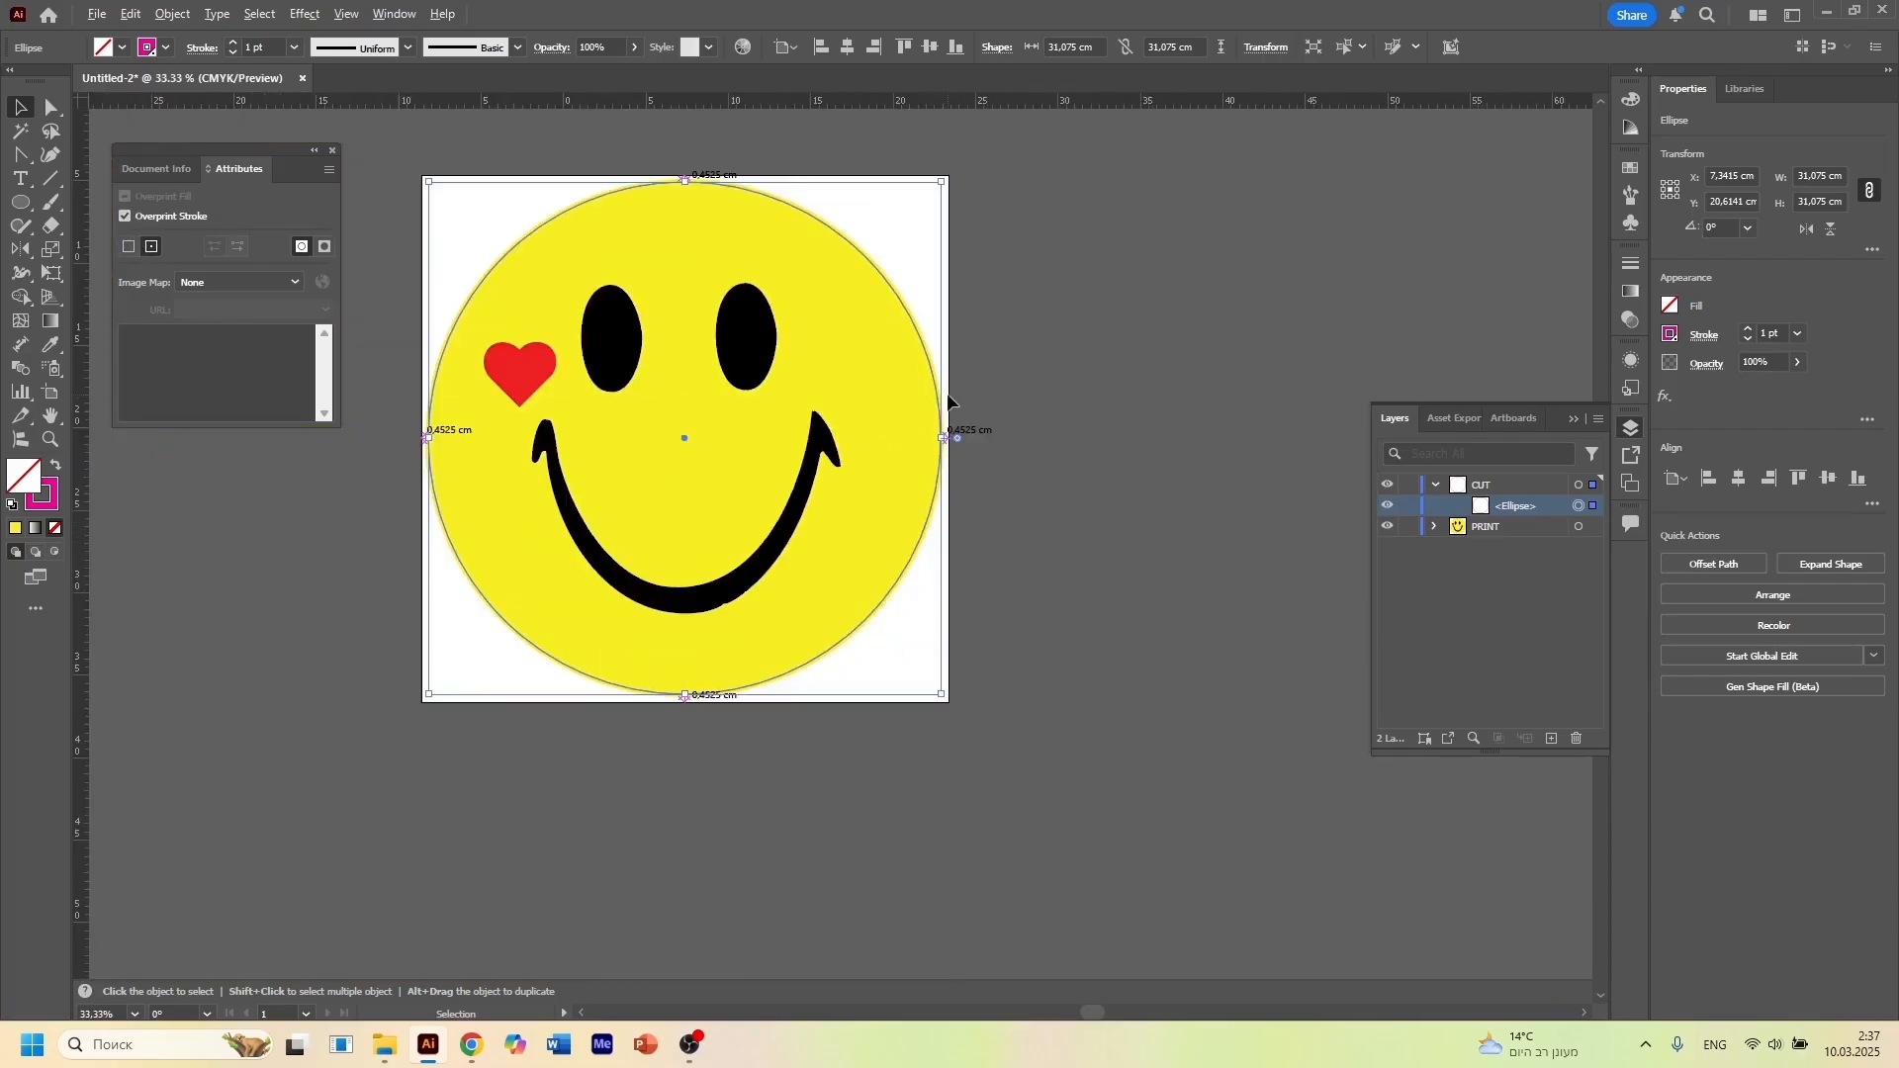
{"action": "left_click", "coordinate": [1087, 430]}
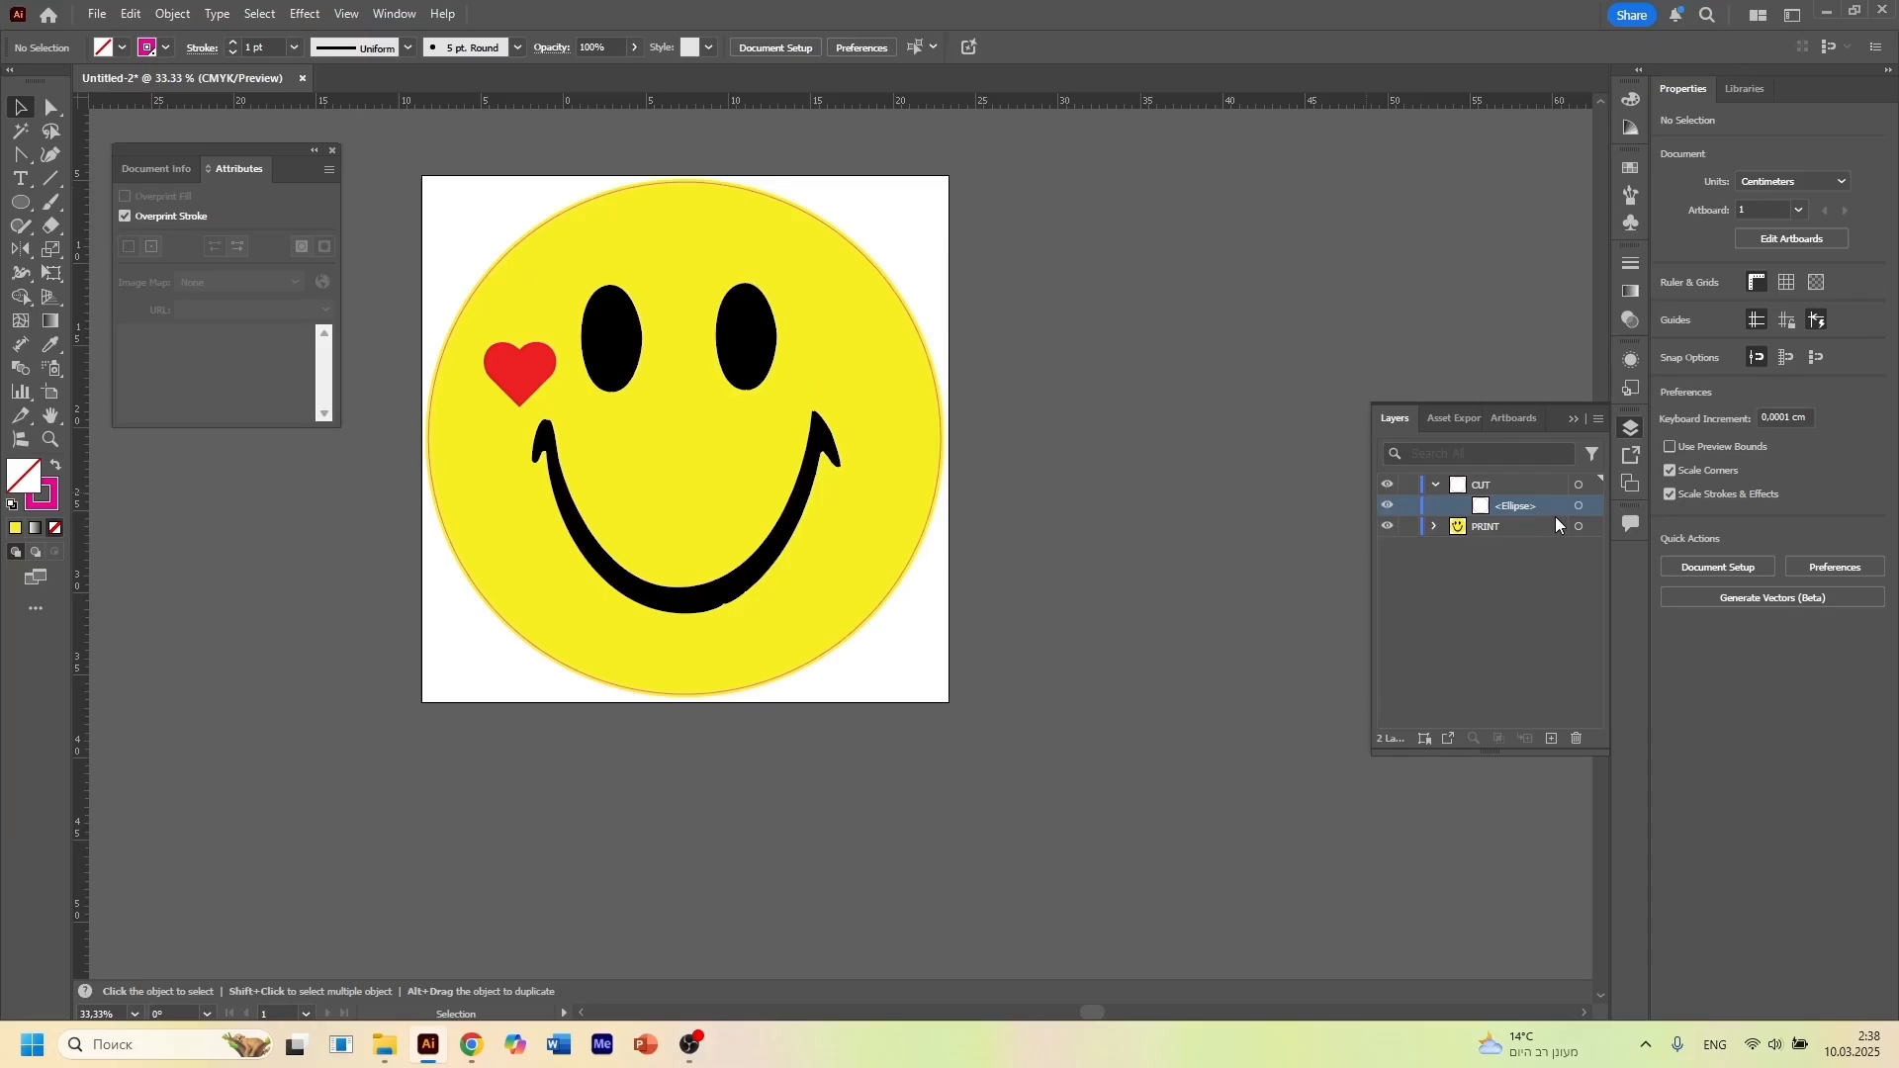
Open Separations Preview, enable Overprint Preview, and enlarge the list to show all inks
{"action": "left_click", "coordinate": [396, 15]}
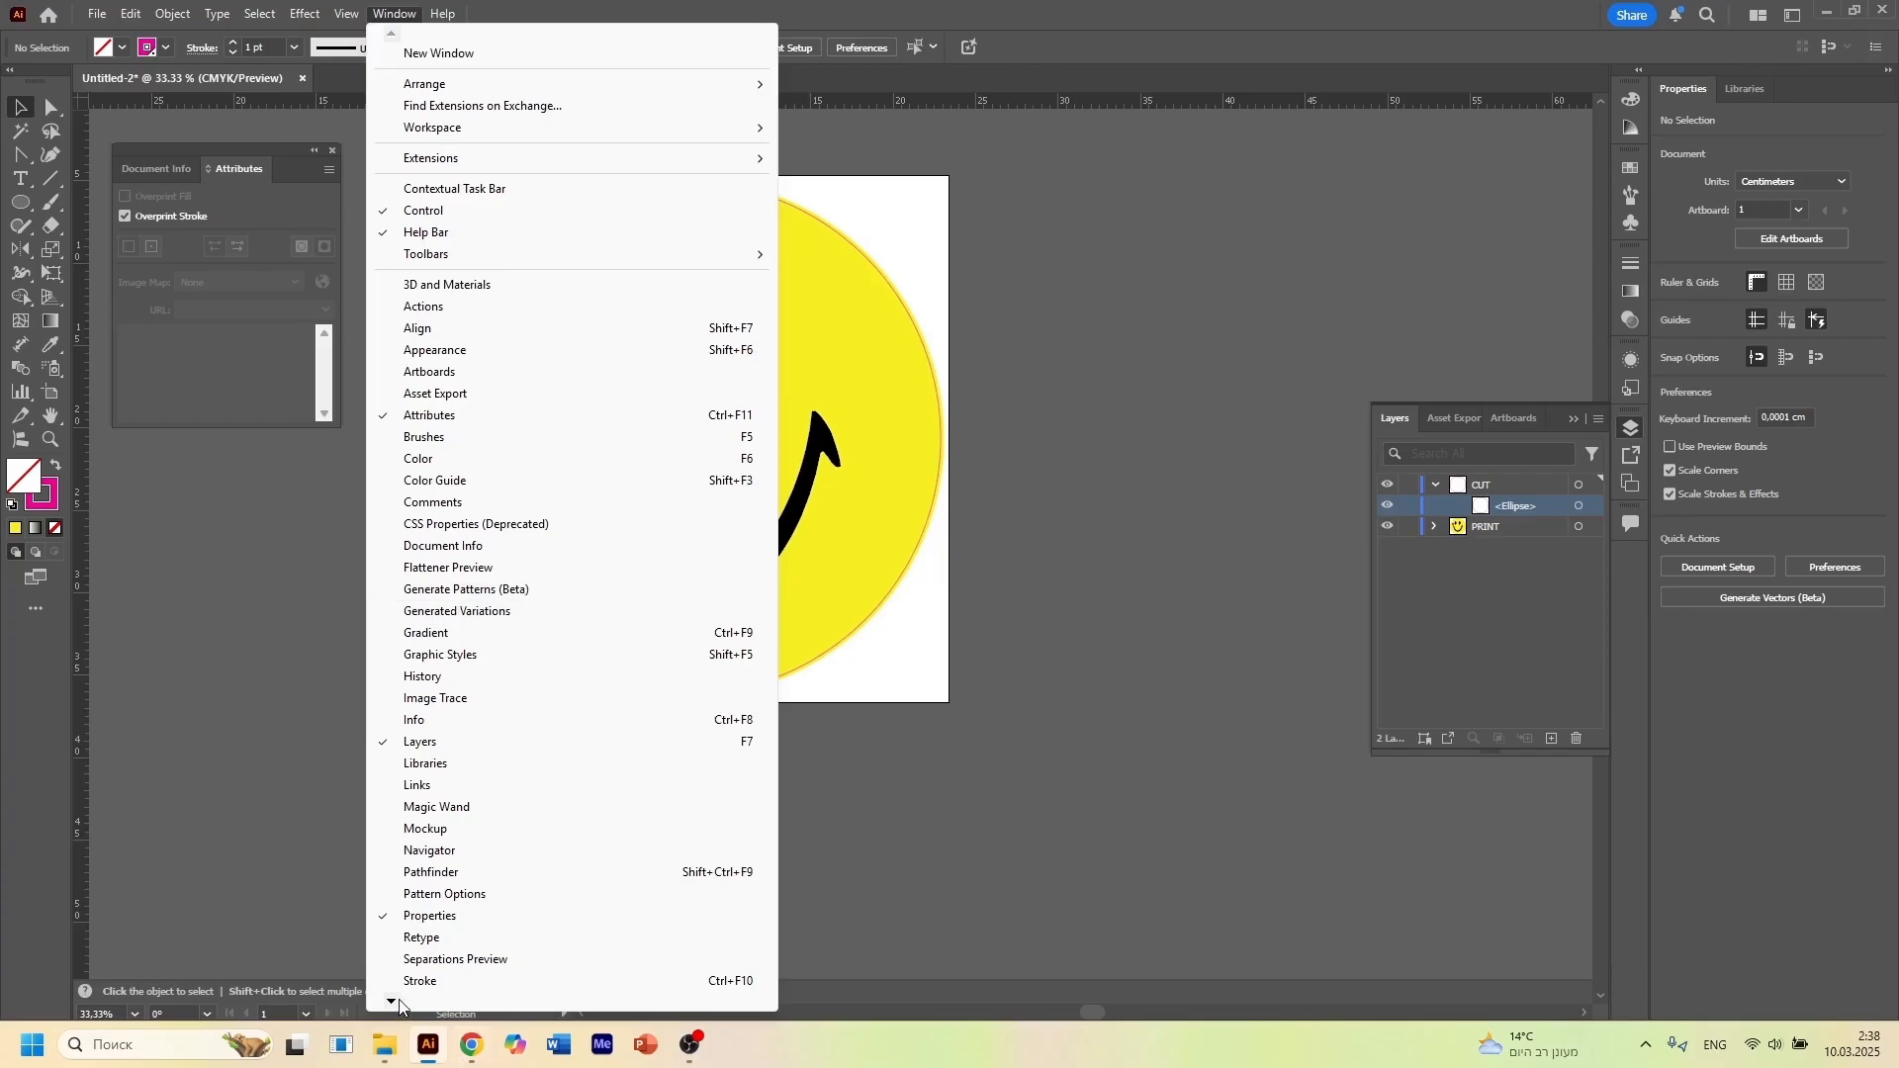
{"action": "mouse_move", "coordinate": [395, 1004]}
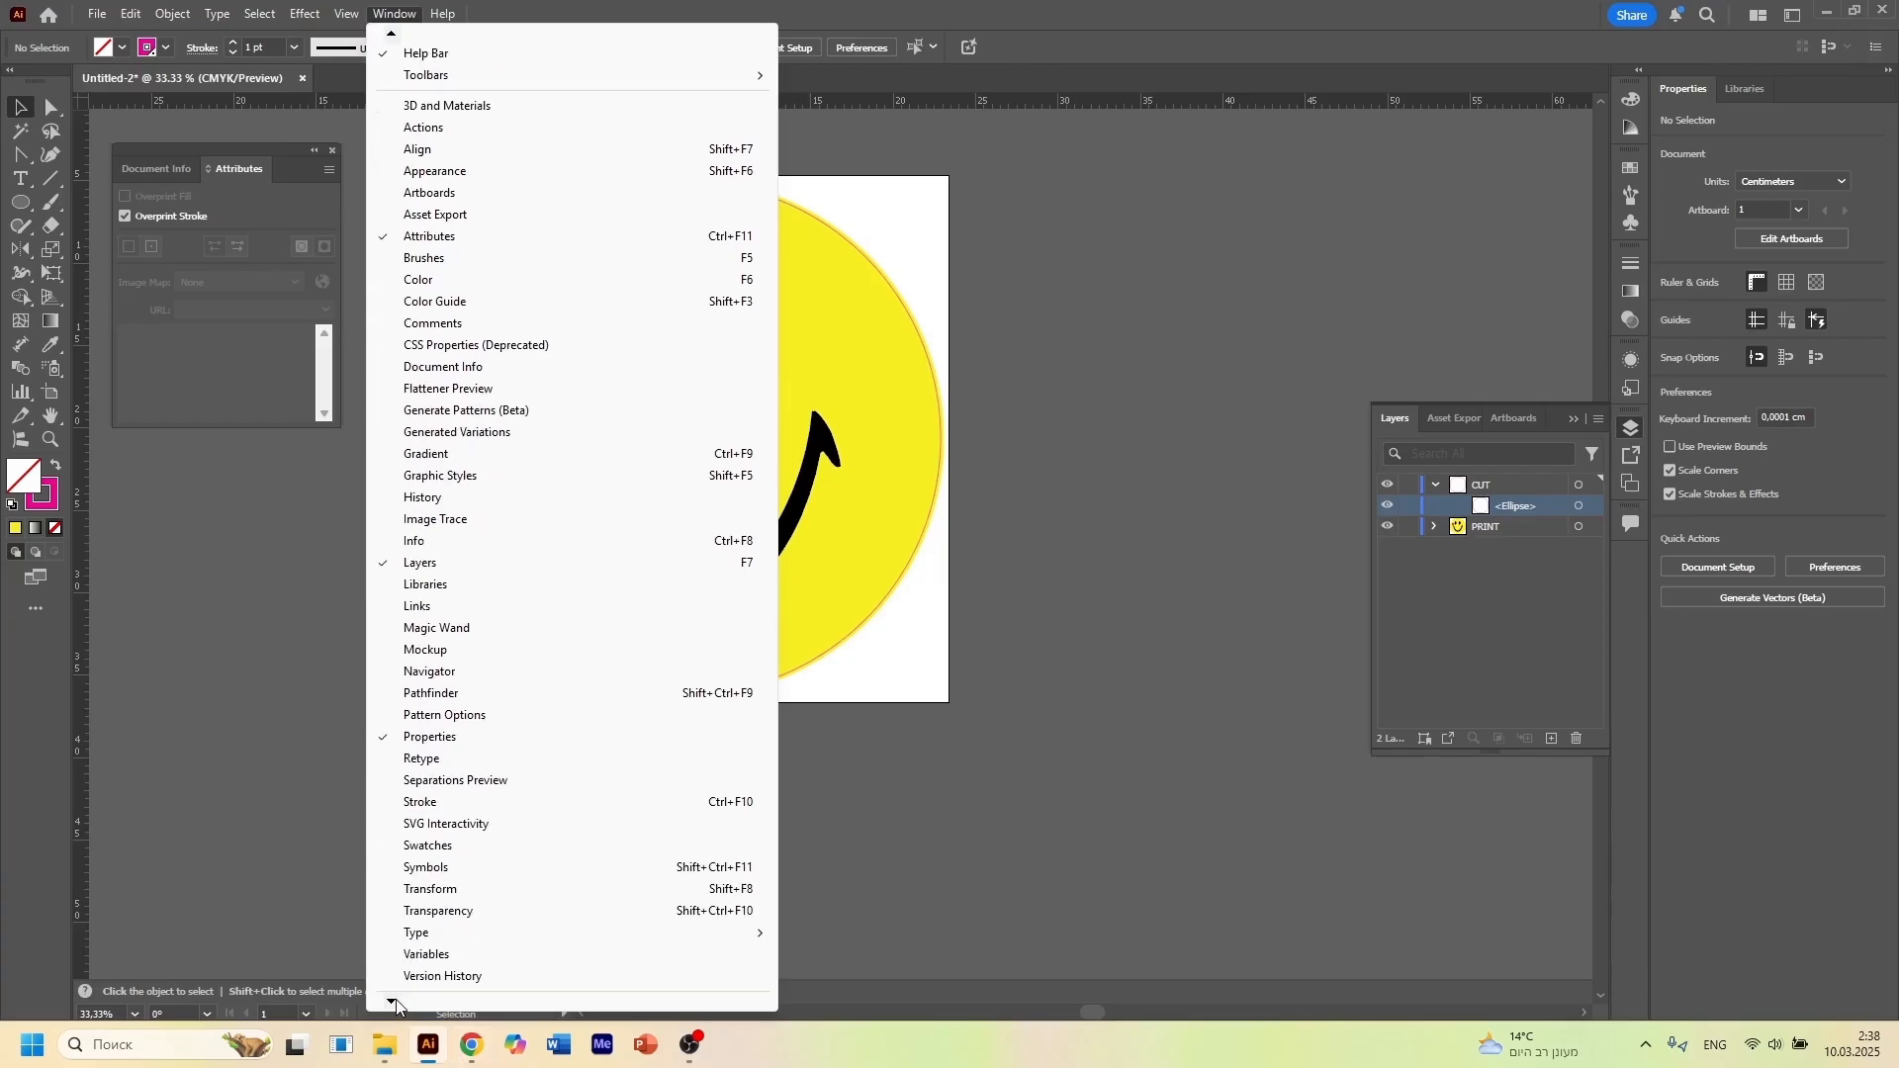
{"action": "left_click", "coordinate": [474, 788]}
{"action": "left_click_drag", "start_coordinate": [758, 388], "coordinate": [1165, 216]}
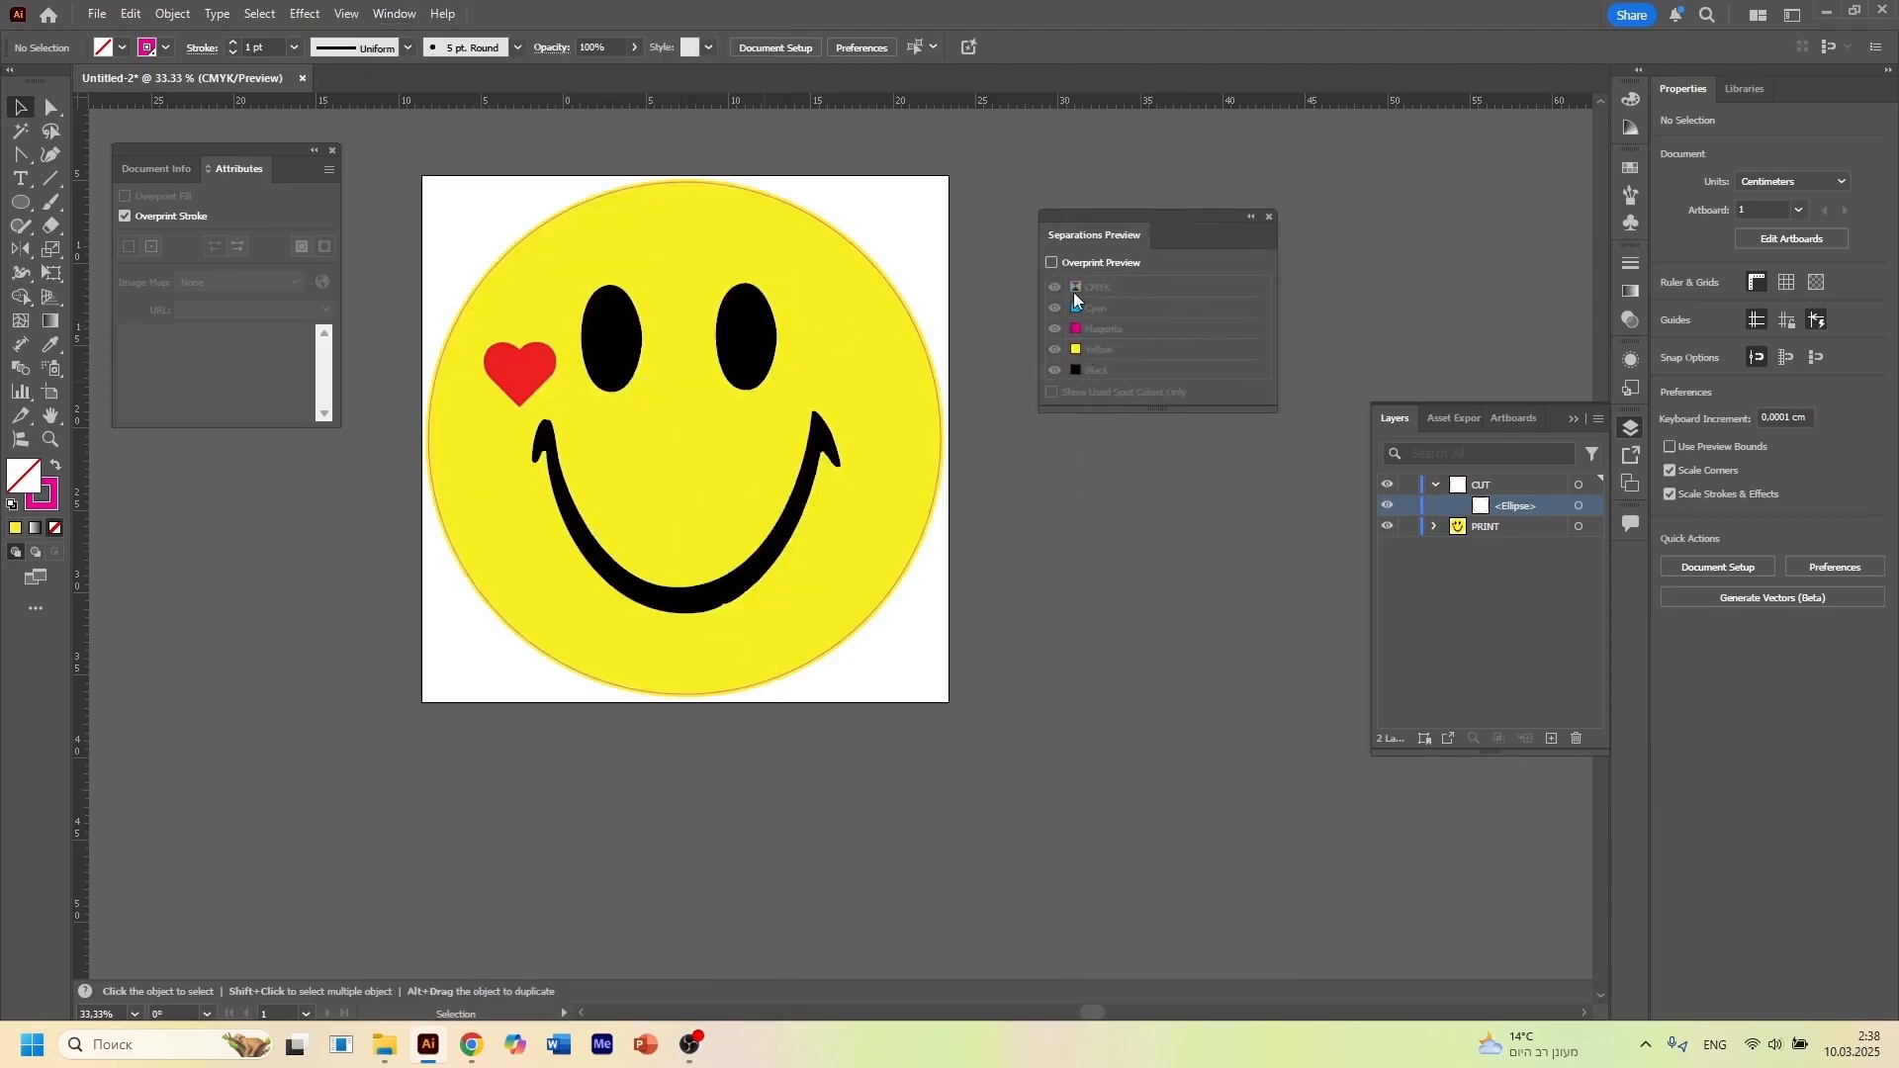
{"action": "left_click", "coordinate": [1051, 263]}
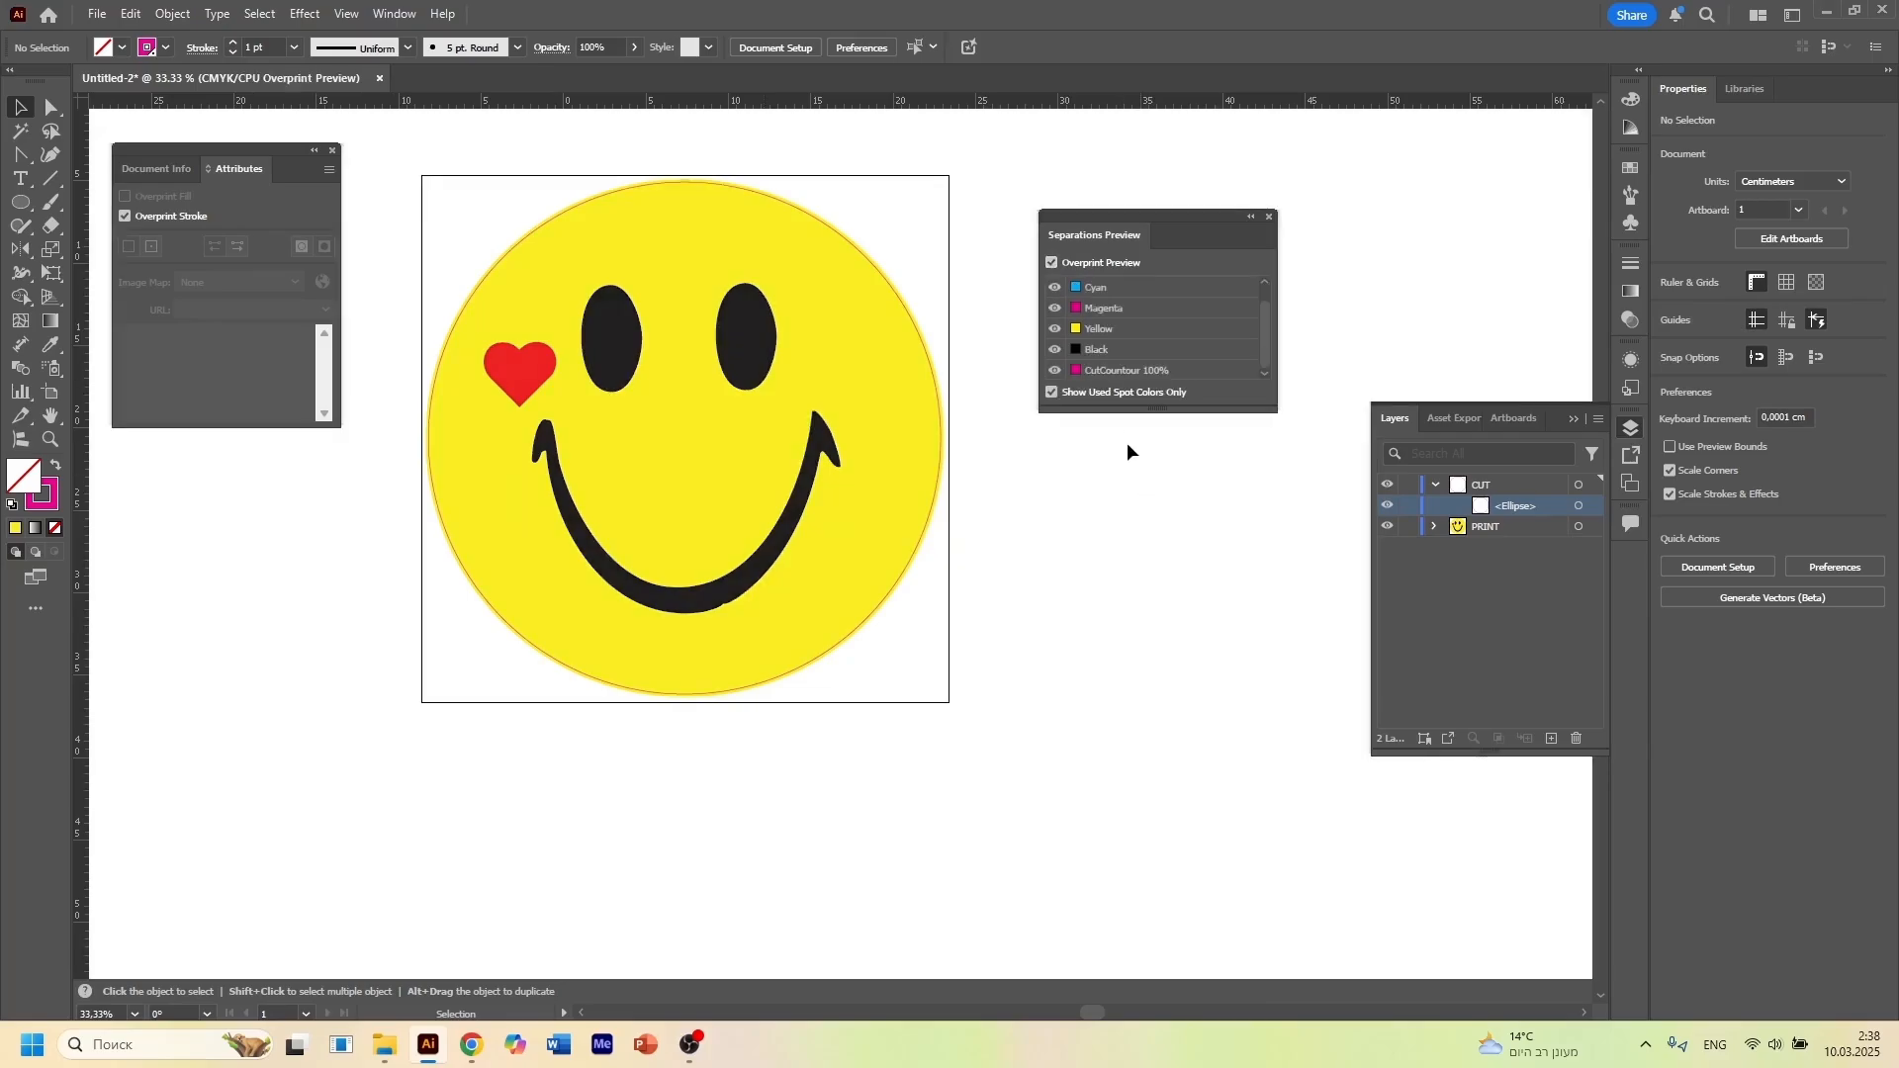
{"action": "left_click_drag", "start_coordinate": [1127, 426], "coordinate": [1131, 514]}
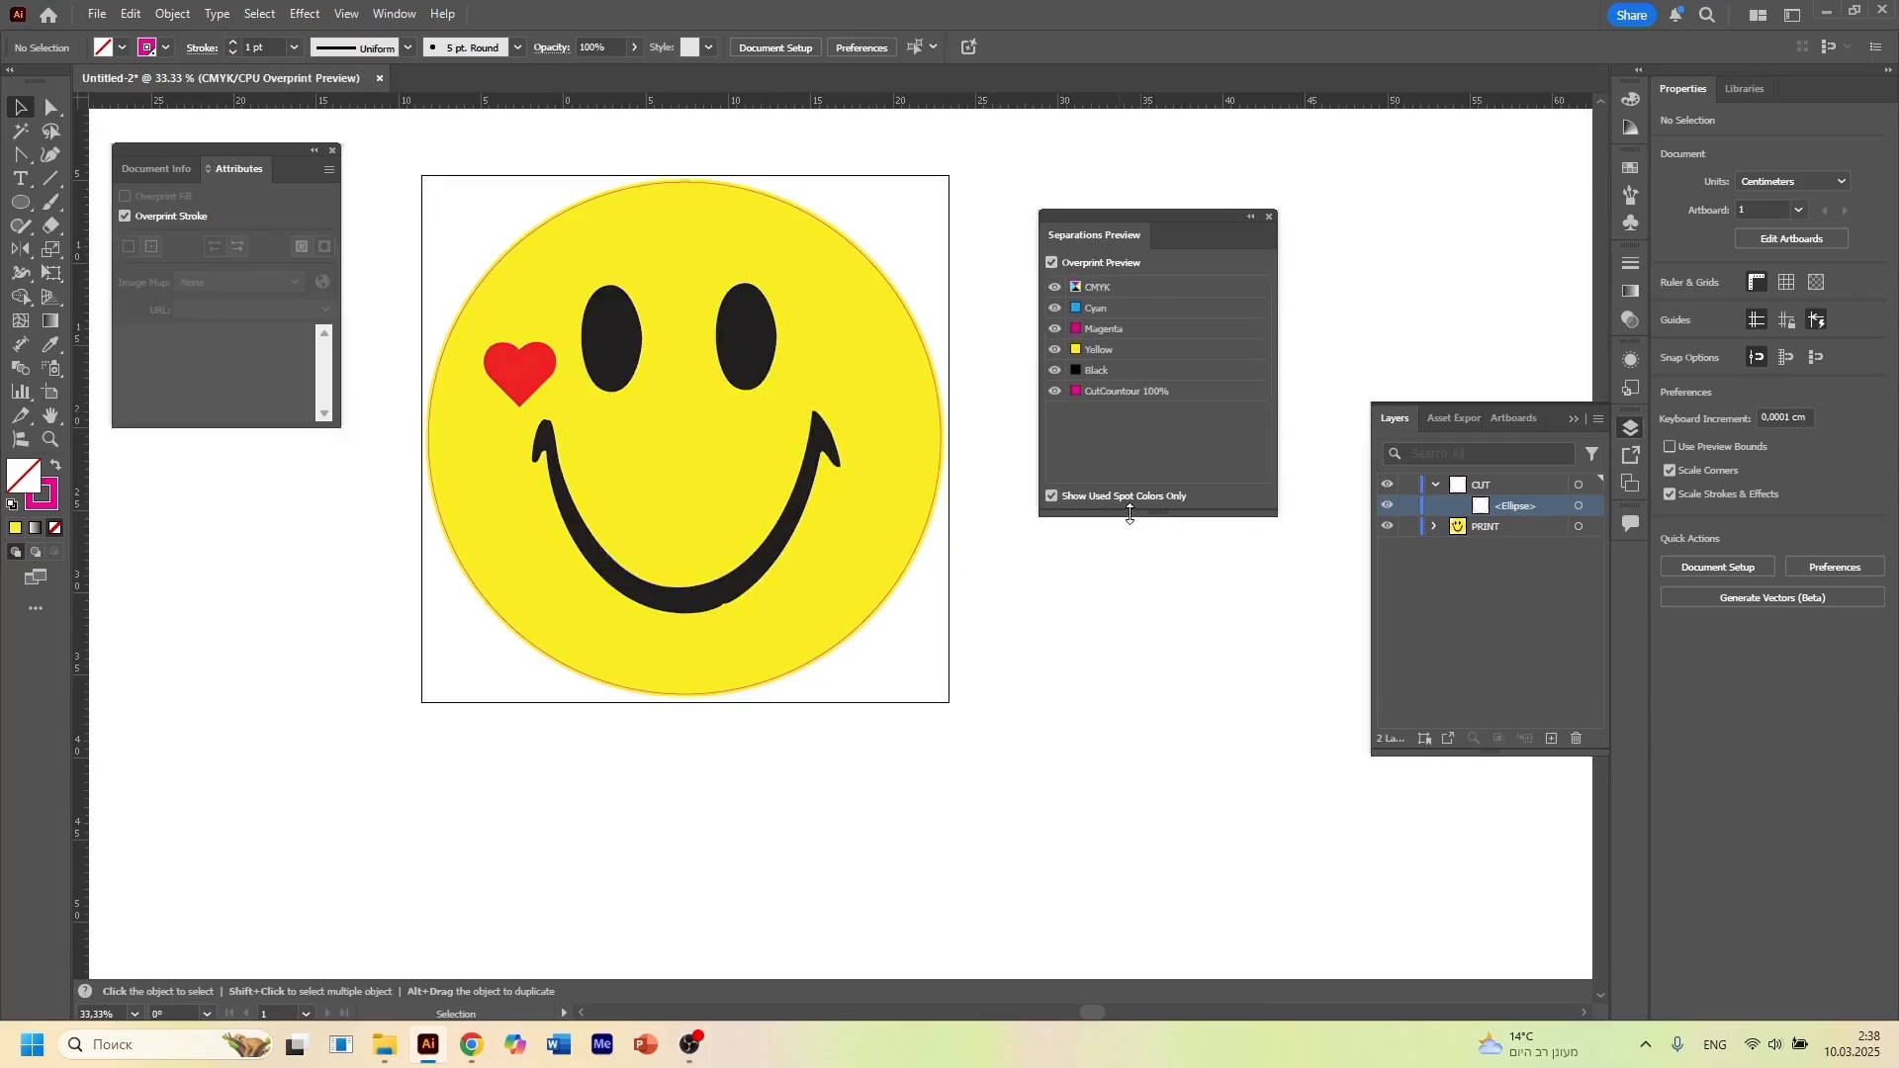
Toggle the combined CMYK plates off and on repeatedly to compare the artwork with the CutCountour 100% line
{"action": "left_click", "coordinate": [1054, 287]}
{"action": "left_click", "coordinate": [1054, 288]}
{"action": "left_click", "coordinate": [1055, 288]}
{"action": "left_click", "coordinate": [1054, 287]}
{"action": "left_click", "coordinate": [1054, 288]}
{"action": "left_click", "coordinate": [1055, 288]}
Hide the Cyan, Magenta, Yellow and Black plates one by one to isolate the CutCountour 100% separation
{"action": "left_click", "coordinate": [1054, 309]}
{"action": "left_click", "coordinate": [1054, 329]}
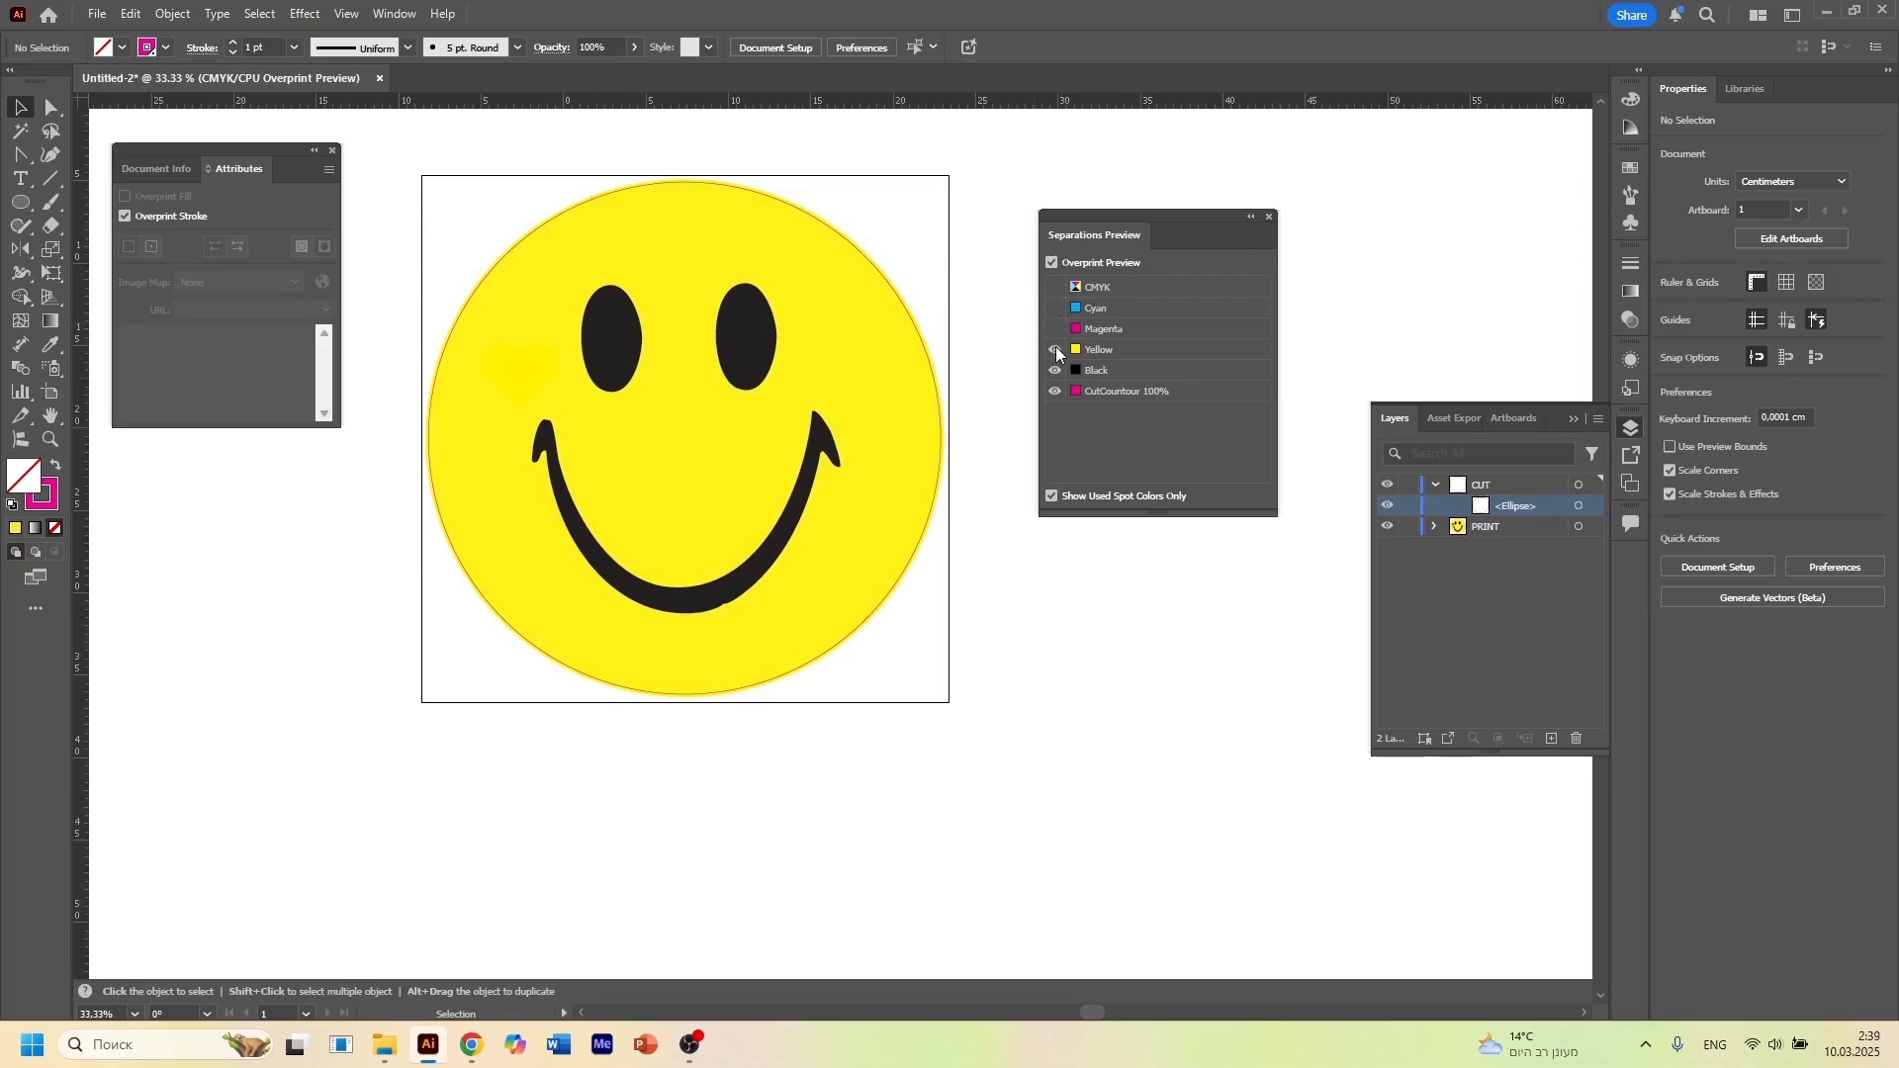
{"action": "left_click", "coordinate": [1054, 349]}
{"action": "left_click", "coordinate": [1054, 370]}
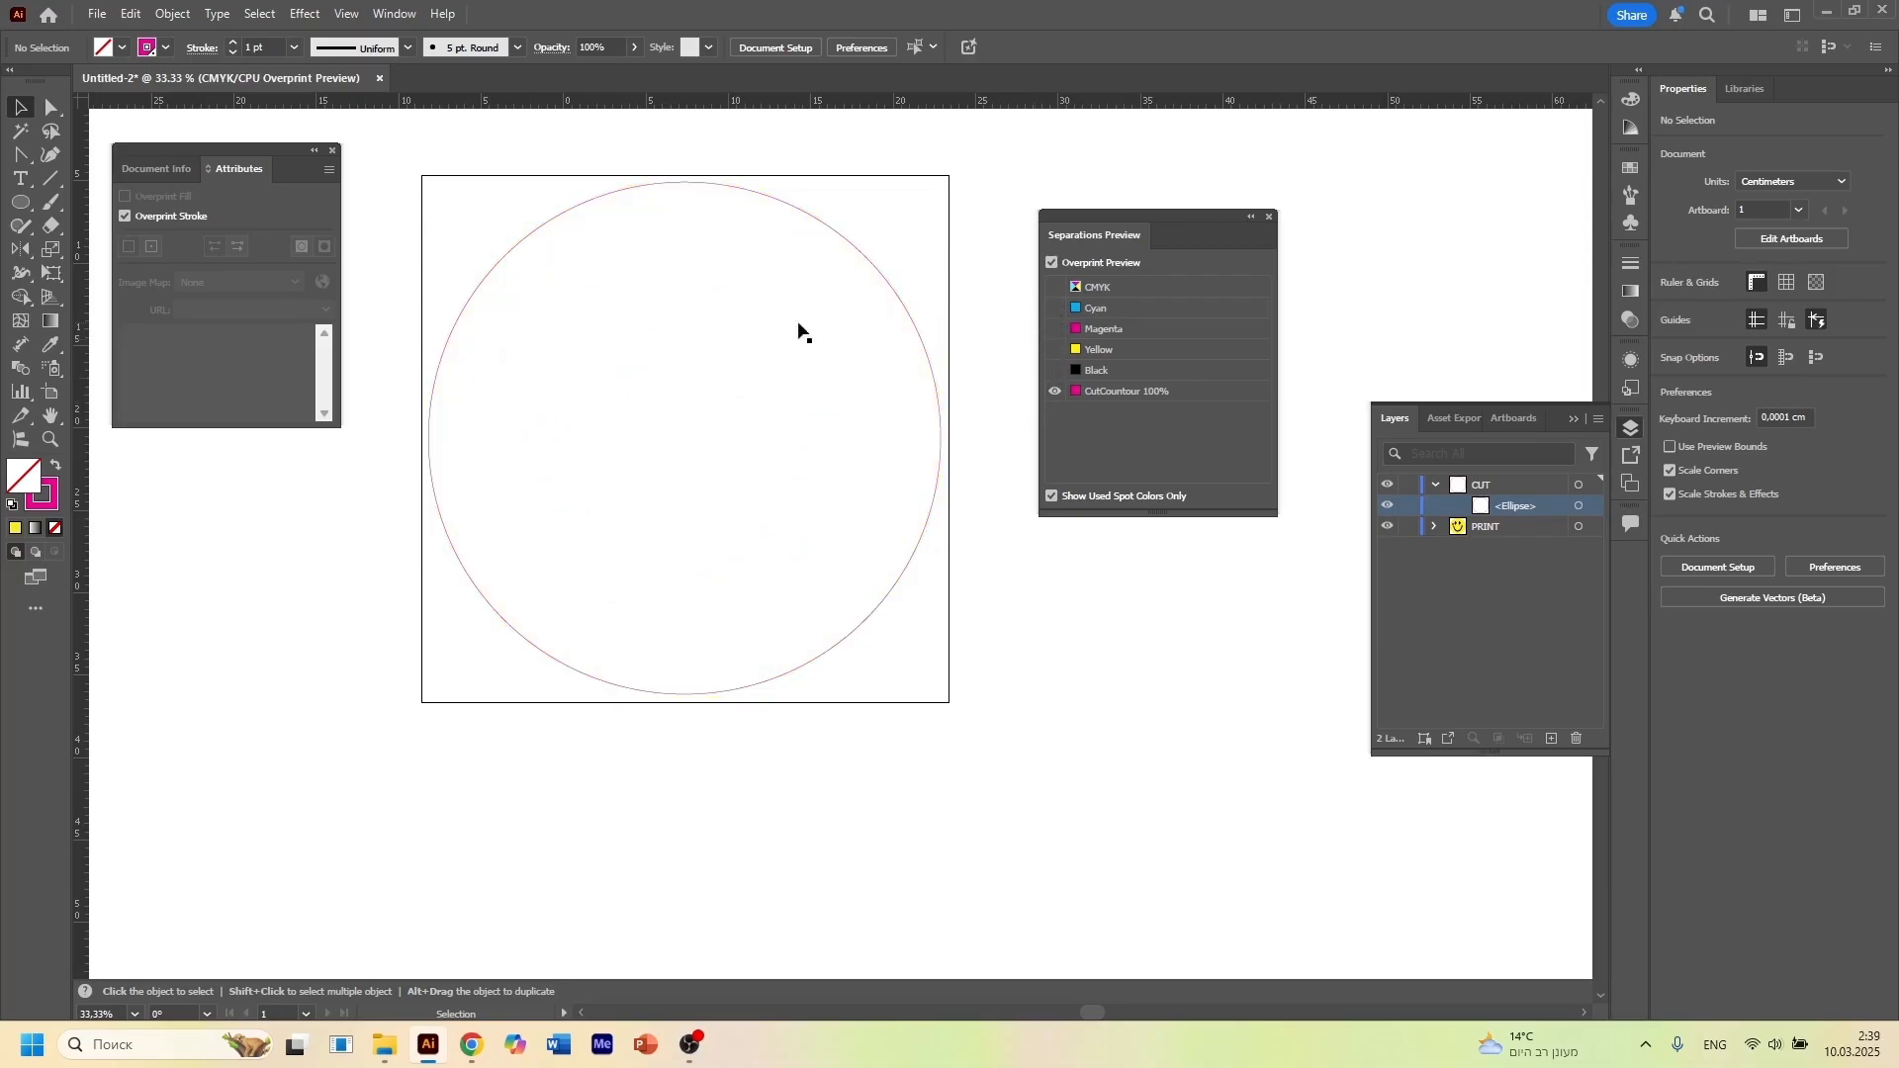
Show the Magenta, Yellow and Black plates again and close Separations Preview
{"action": "left_click", "coordinate": [1054, 329]}
{"action": "left_click", "coordinate": [1054, 349]}
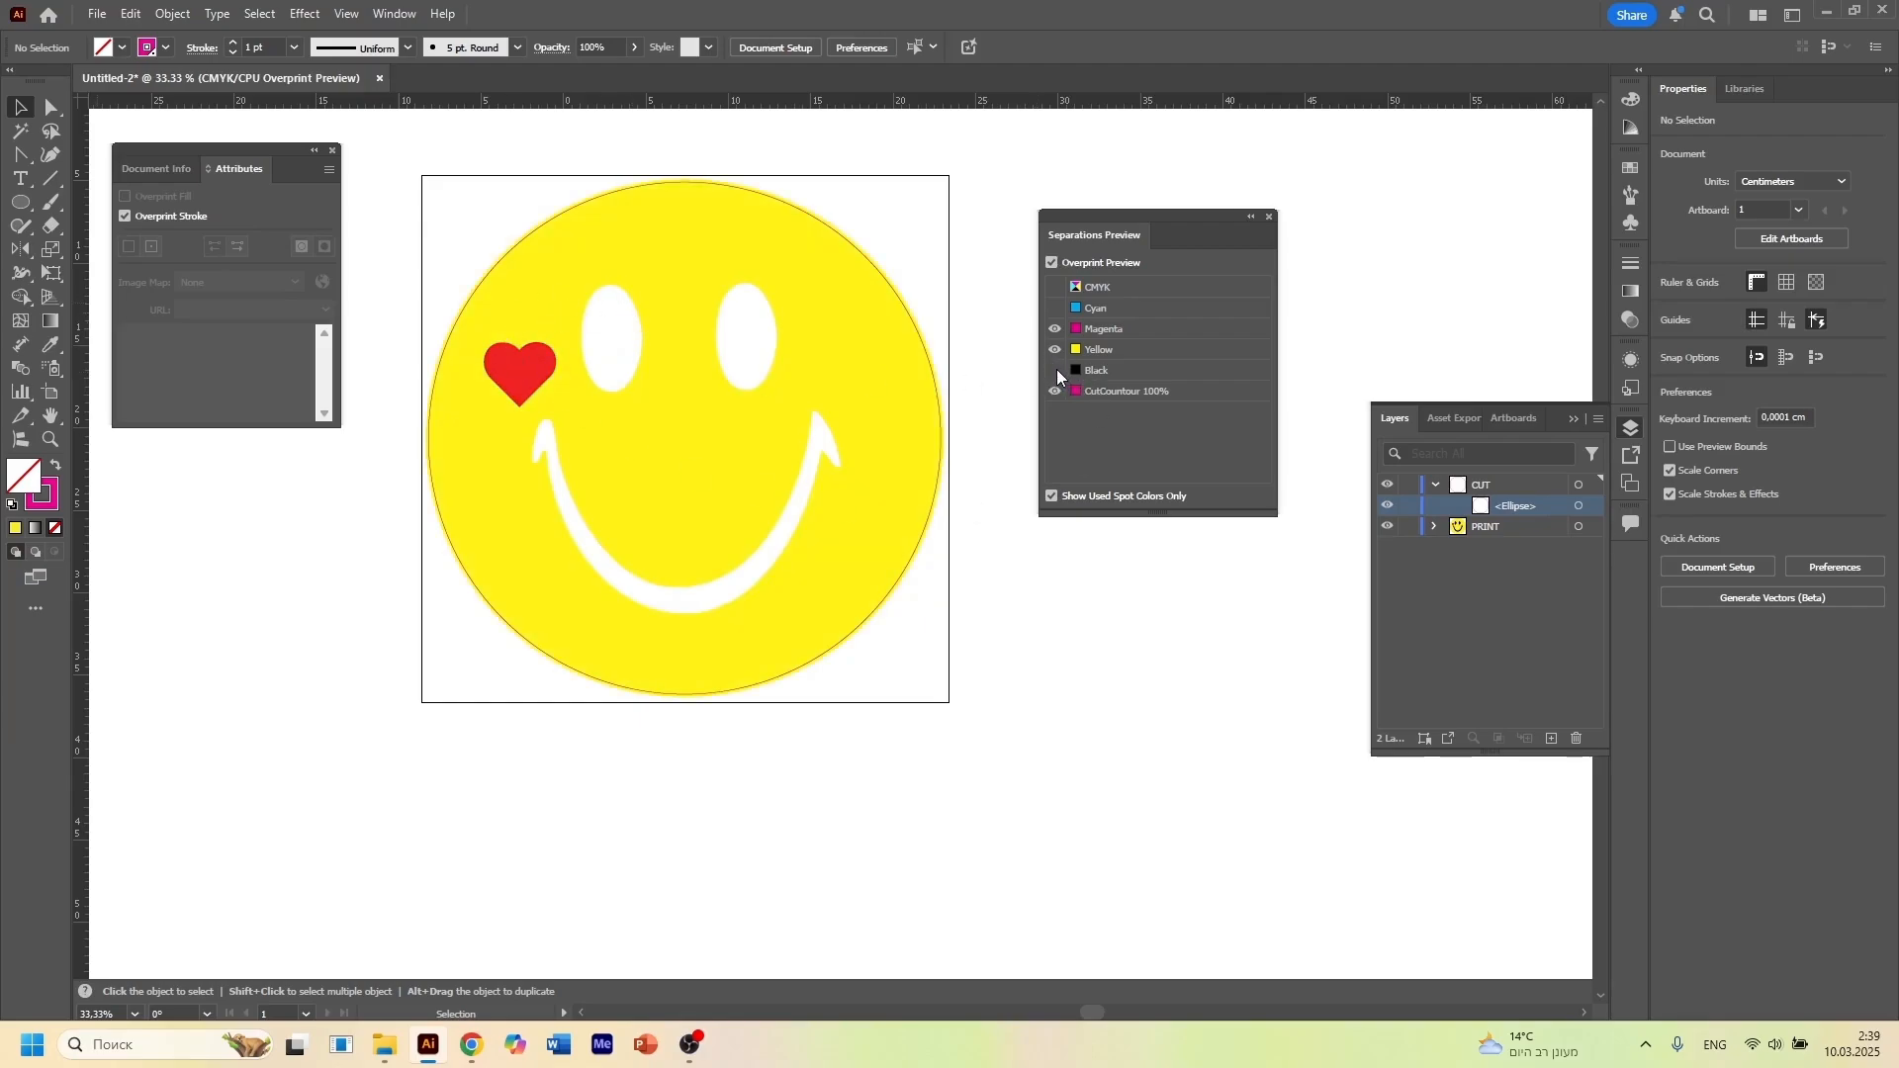
{"action": "left_click", "coordinate": [1054, 370]}
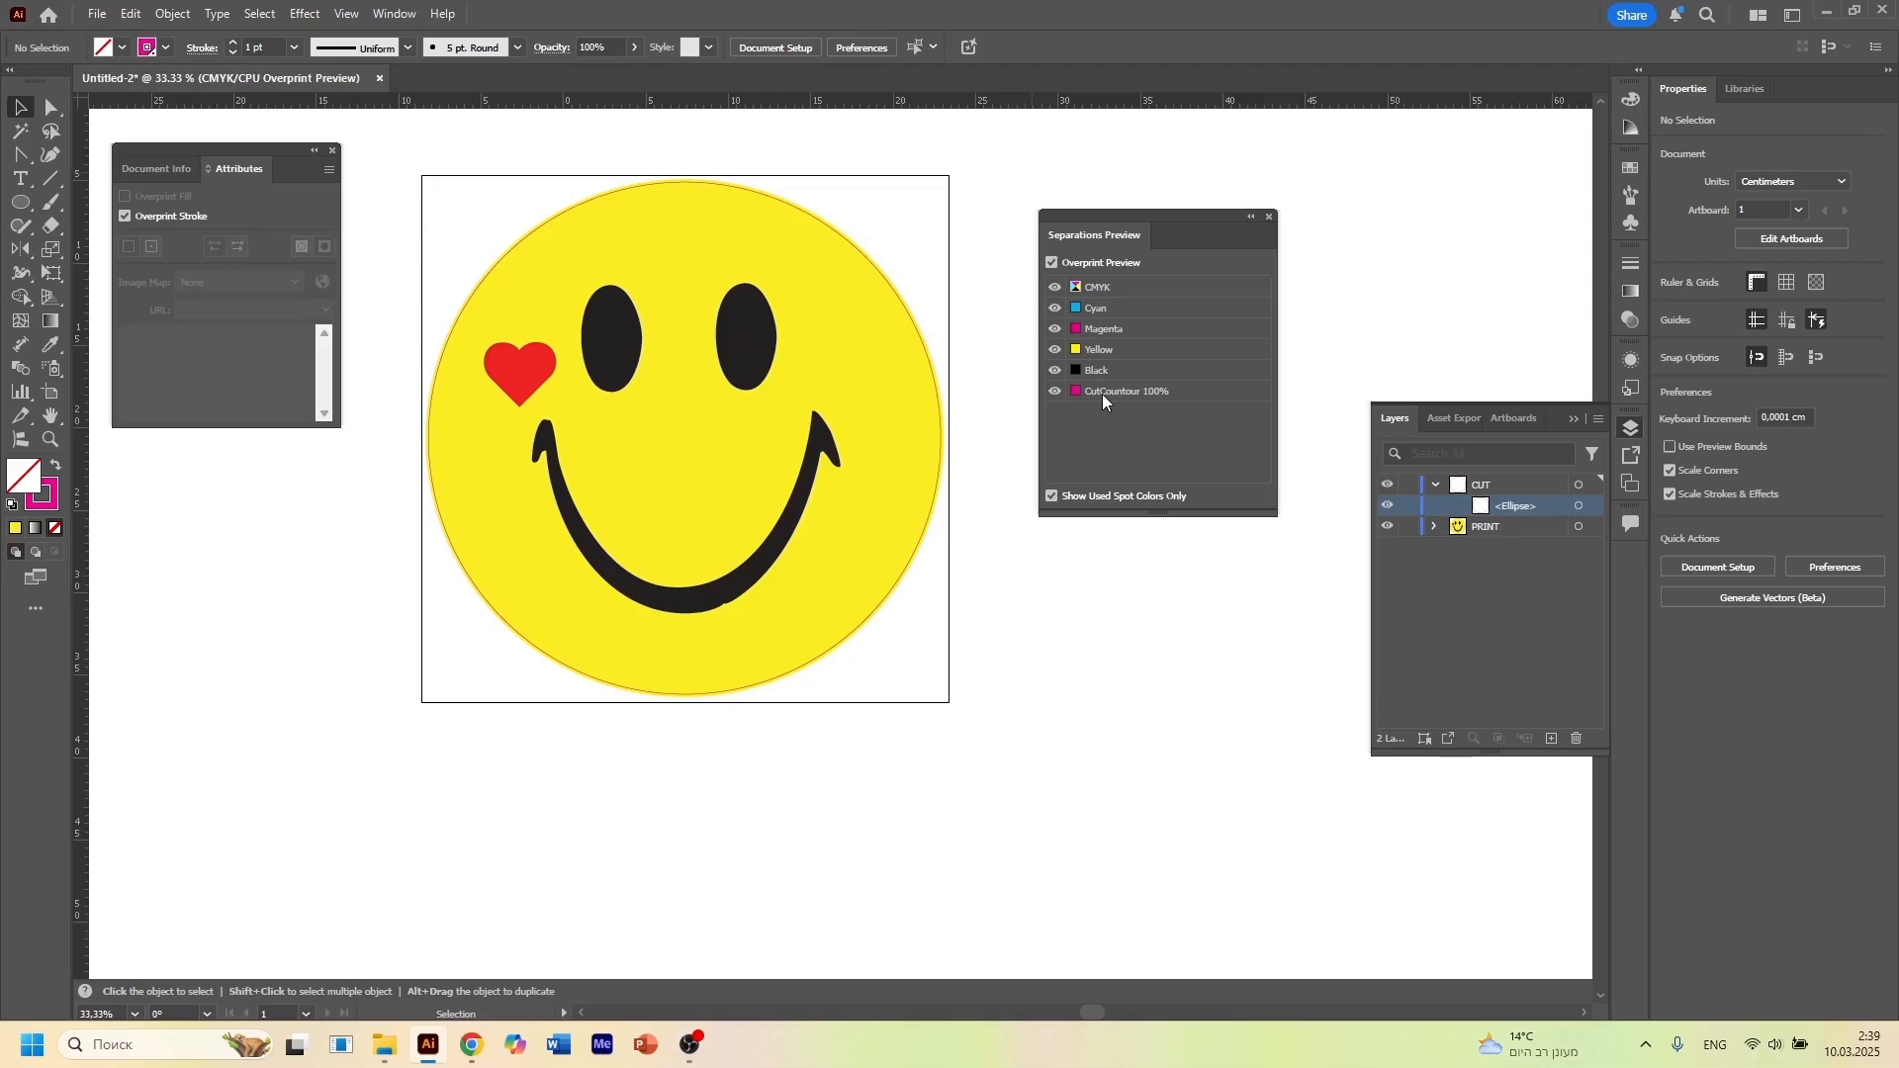
{"action": "left_click", "coordinate": [1270, 217]}
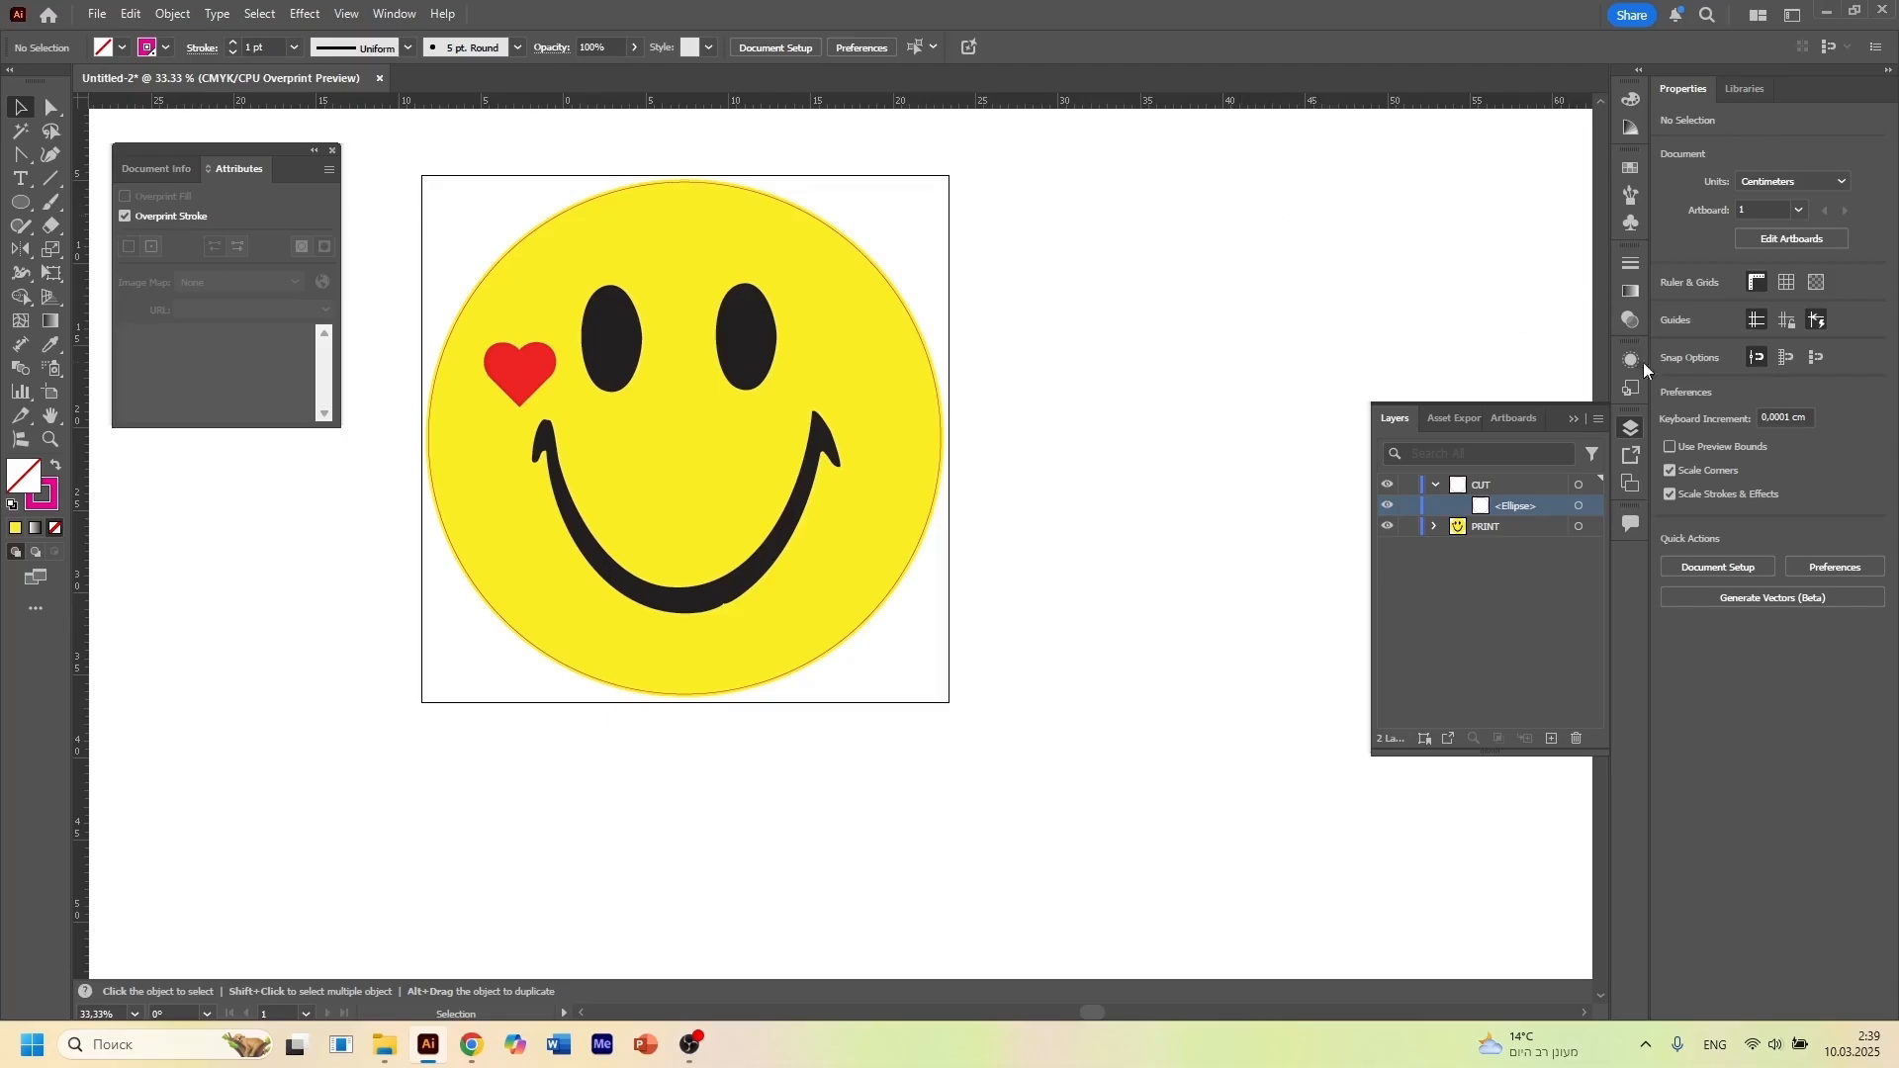
Turn off Overprint Preview through Separations Preview and close the preview settings
{"action": "left_click", "coordinate": [1577, 507]}
{"action": "left_click", "coordinate": [354, 583]}
{"action": "left_click", "coordinate": [393, 14]}
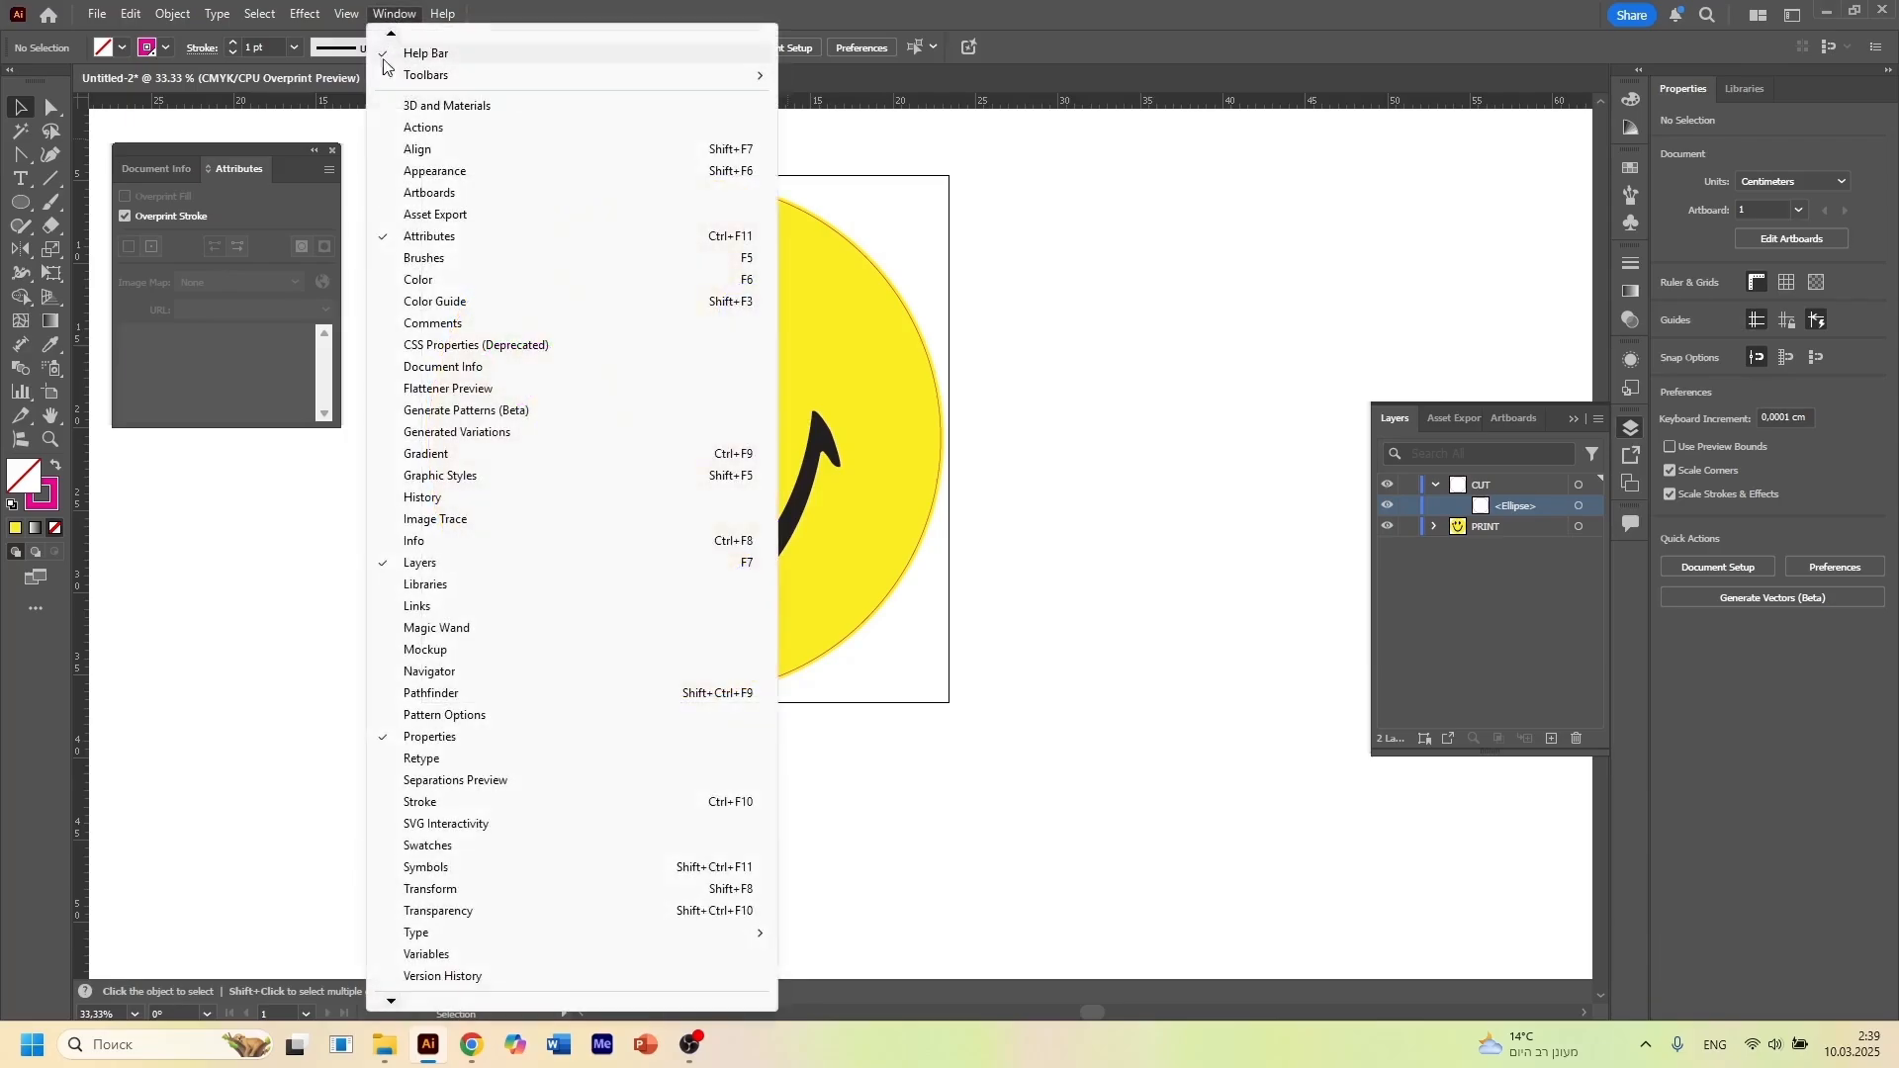
{"action": "left_click", "coordinate": [457, 780]}
{"action": "left_click", "coordinate": [1065, 267]}
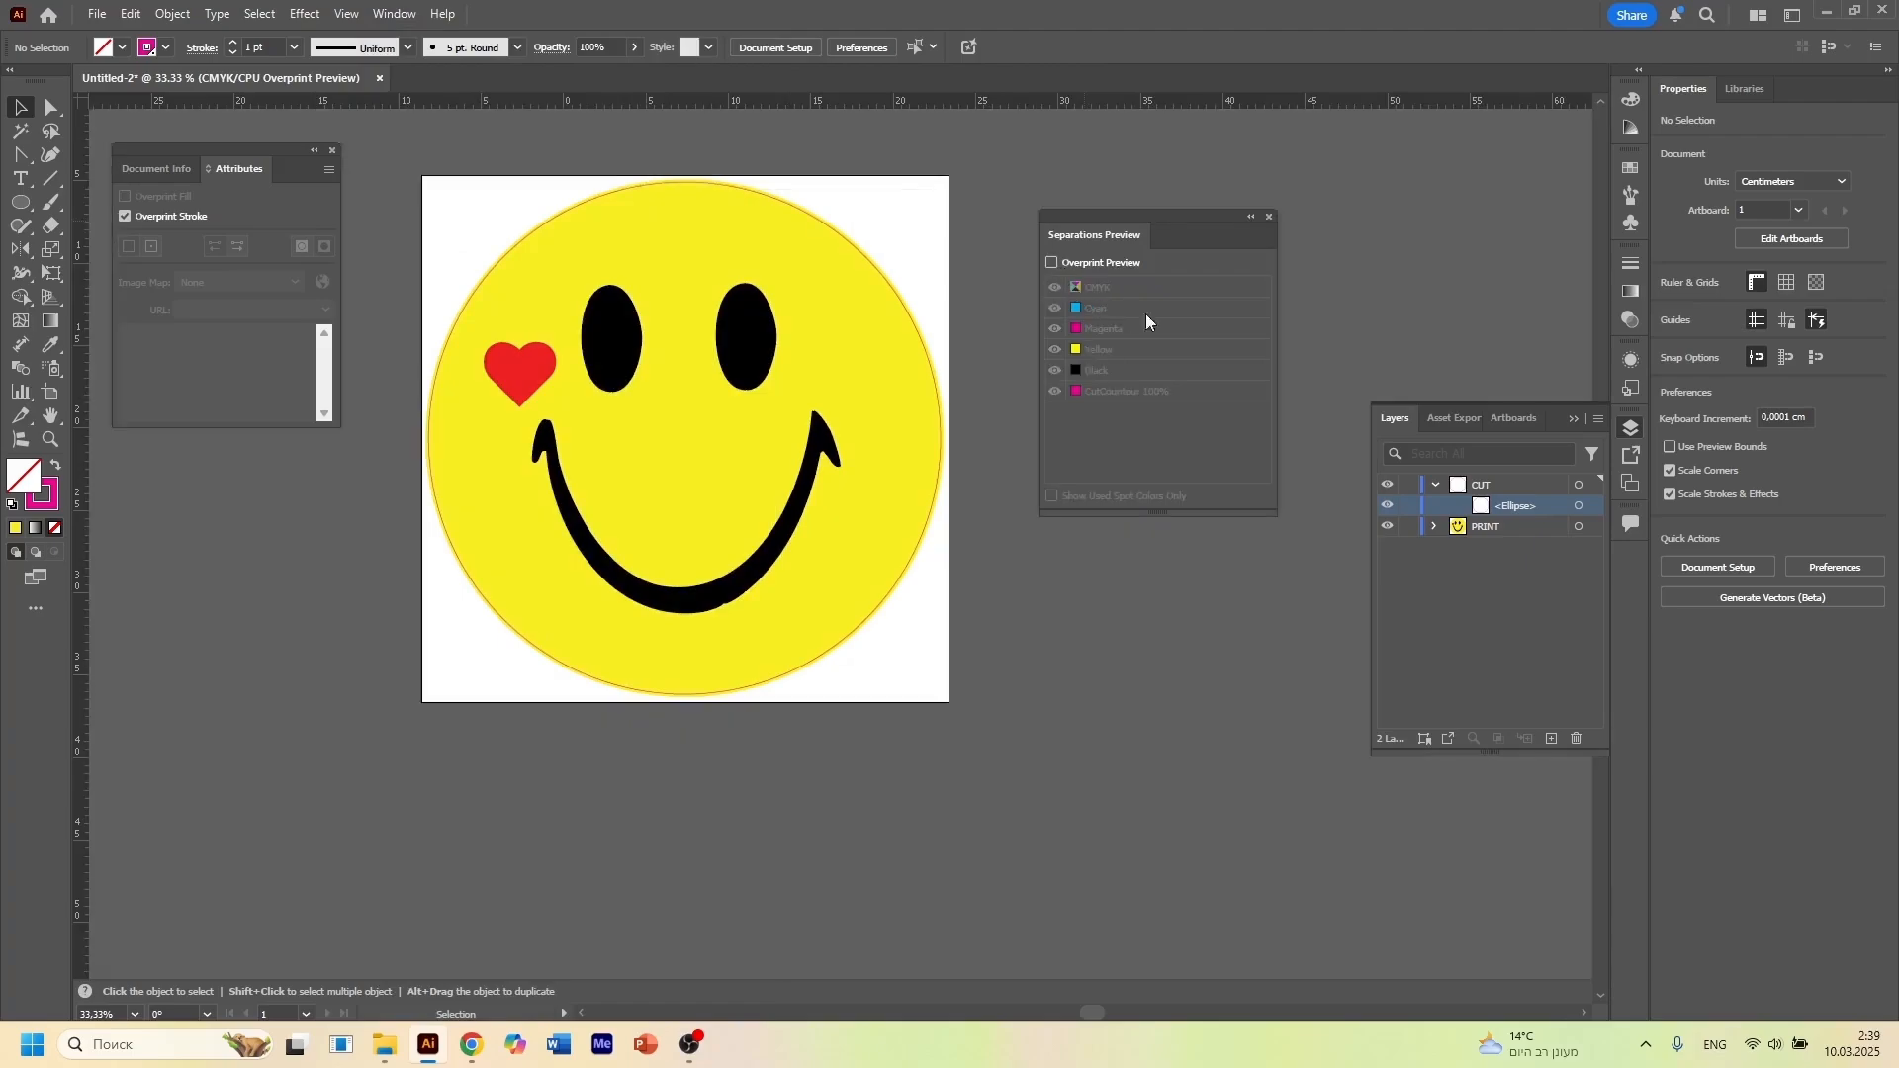
{"action": "left_click", "coordinate": [1270, 217]}
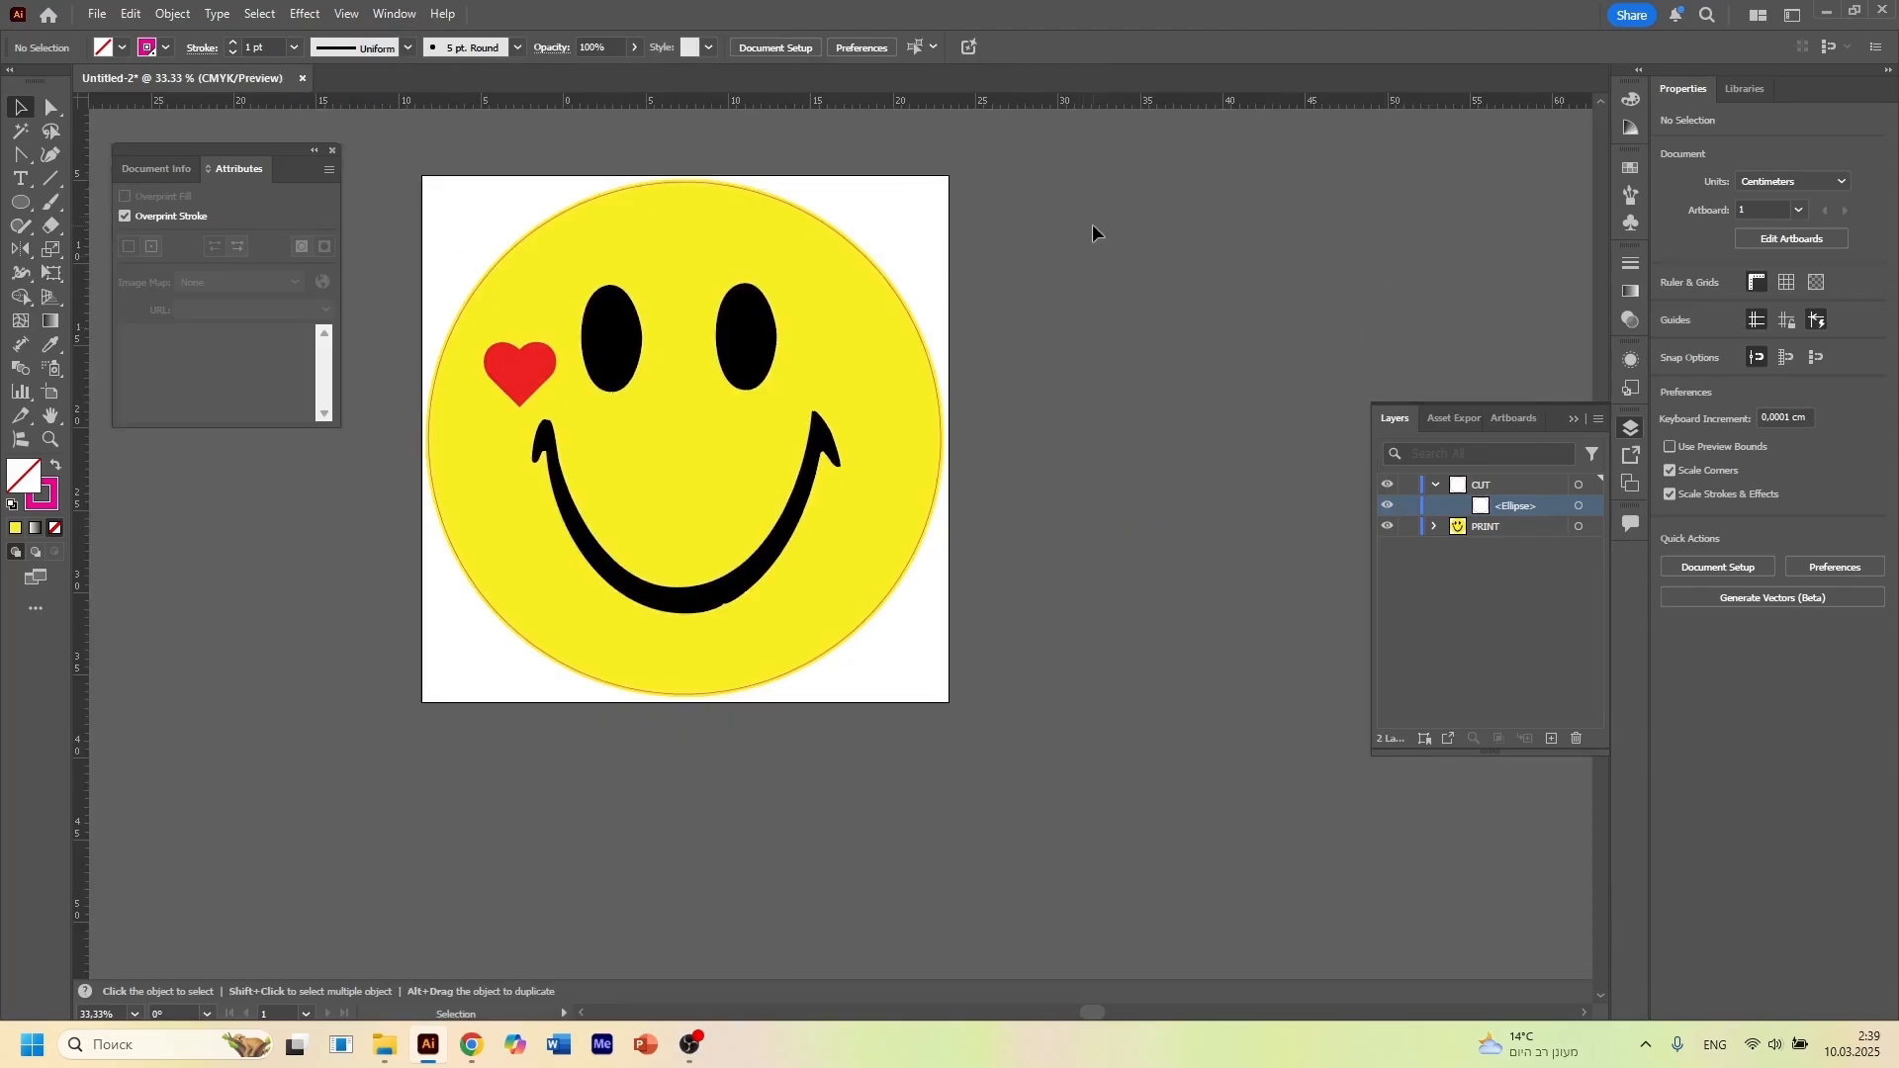
Move the Attributes settings to the empty canvas beside the artwork and open Save As for the document
{"action": "left_click_drag", "start_coordinate": [219, 148], "coordinate": [1196, 195]}
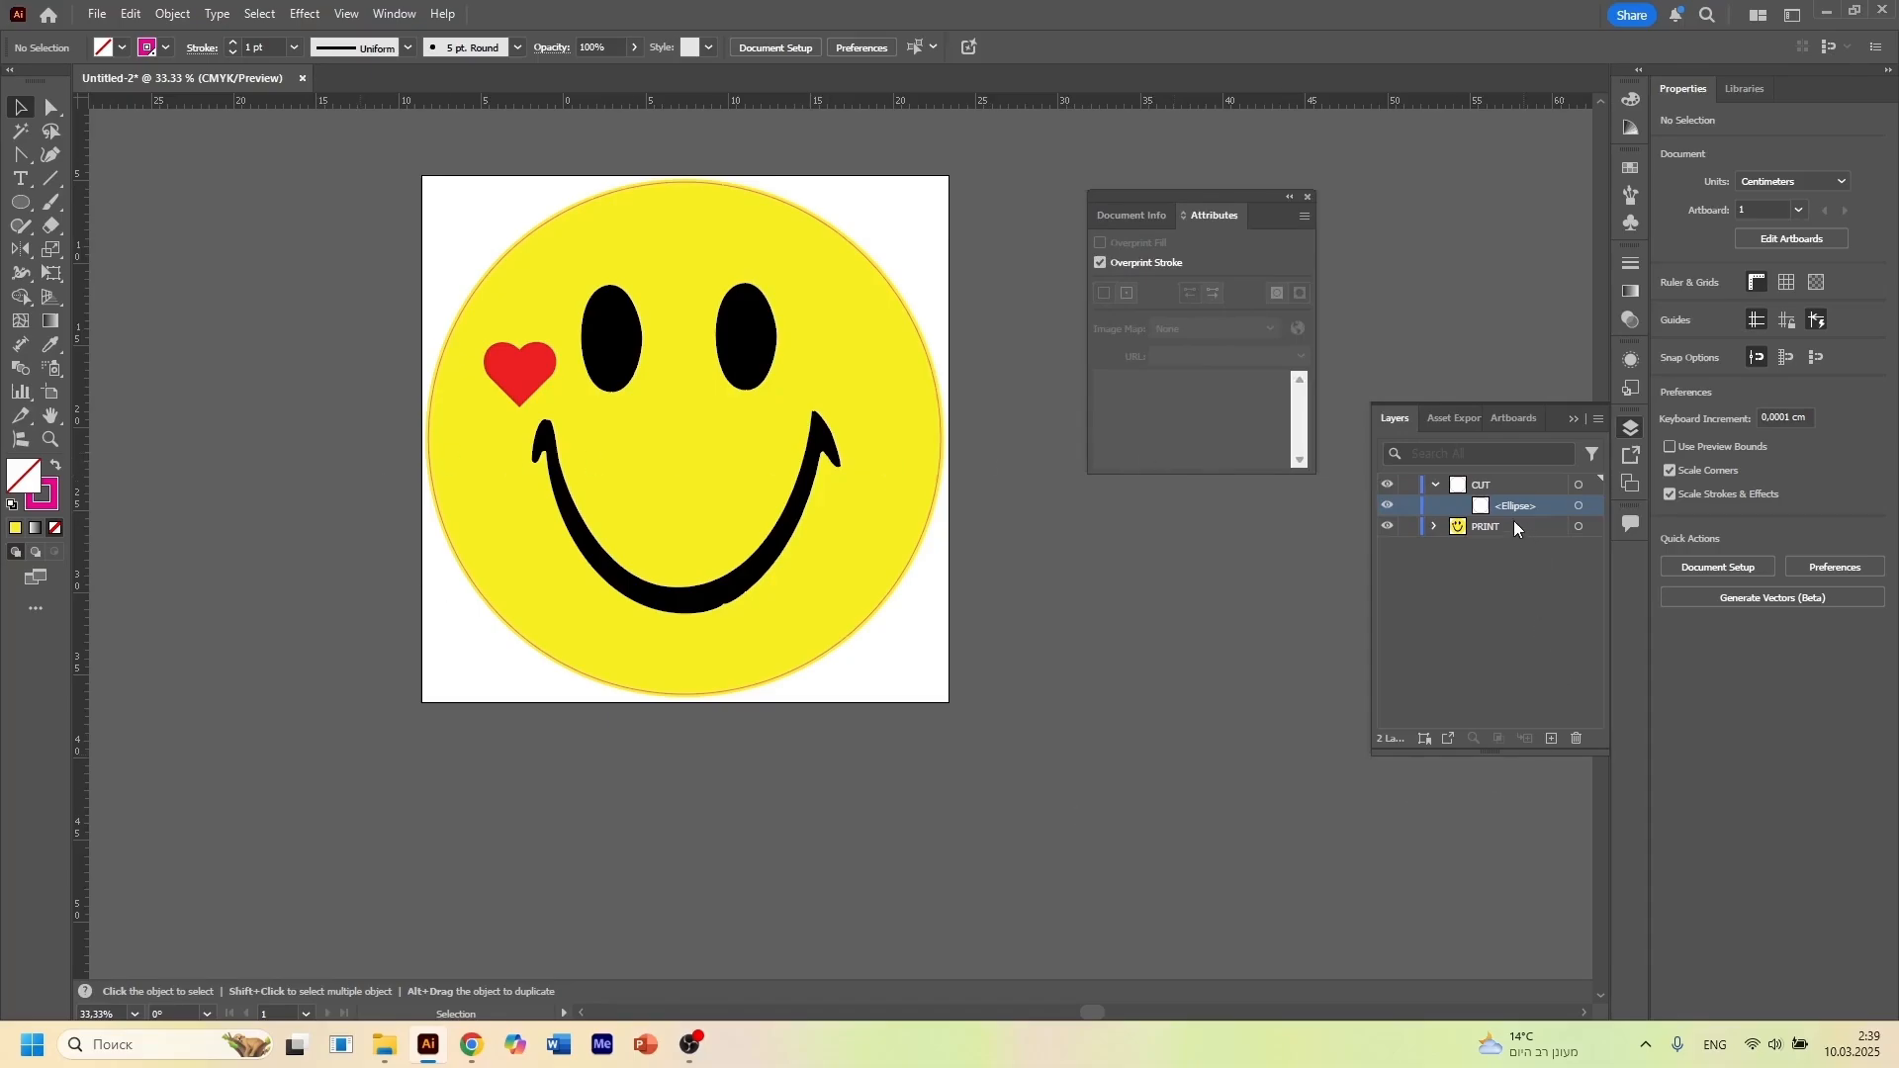
{"action": "left_click", "coordinate": [98, 15]}
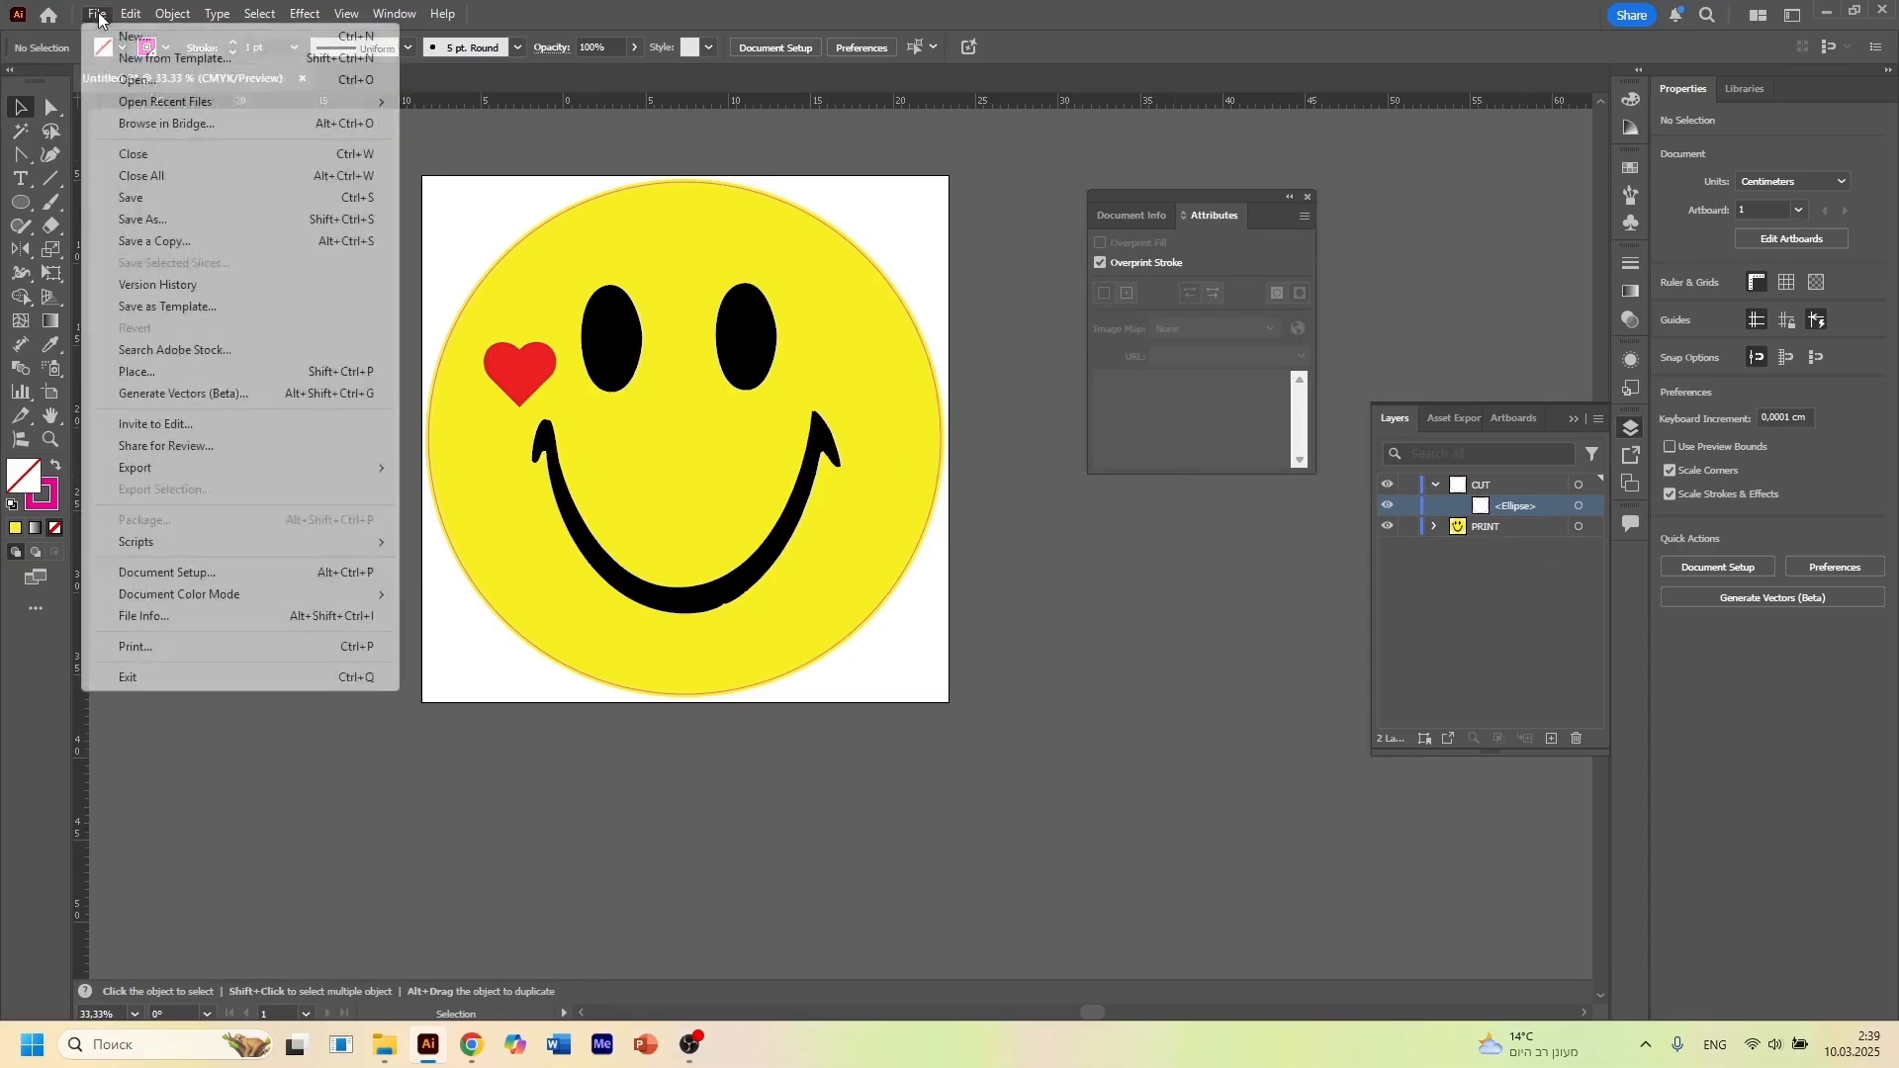
{"action": "left_click", "coordinate": [138, 218]}
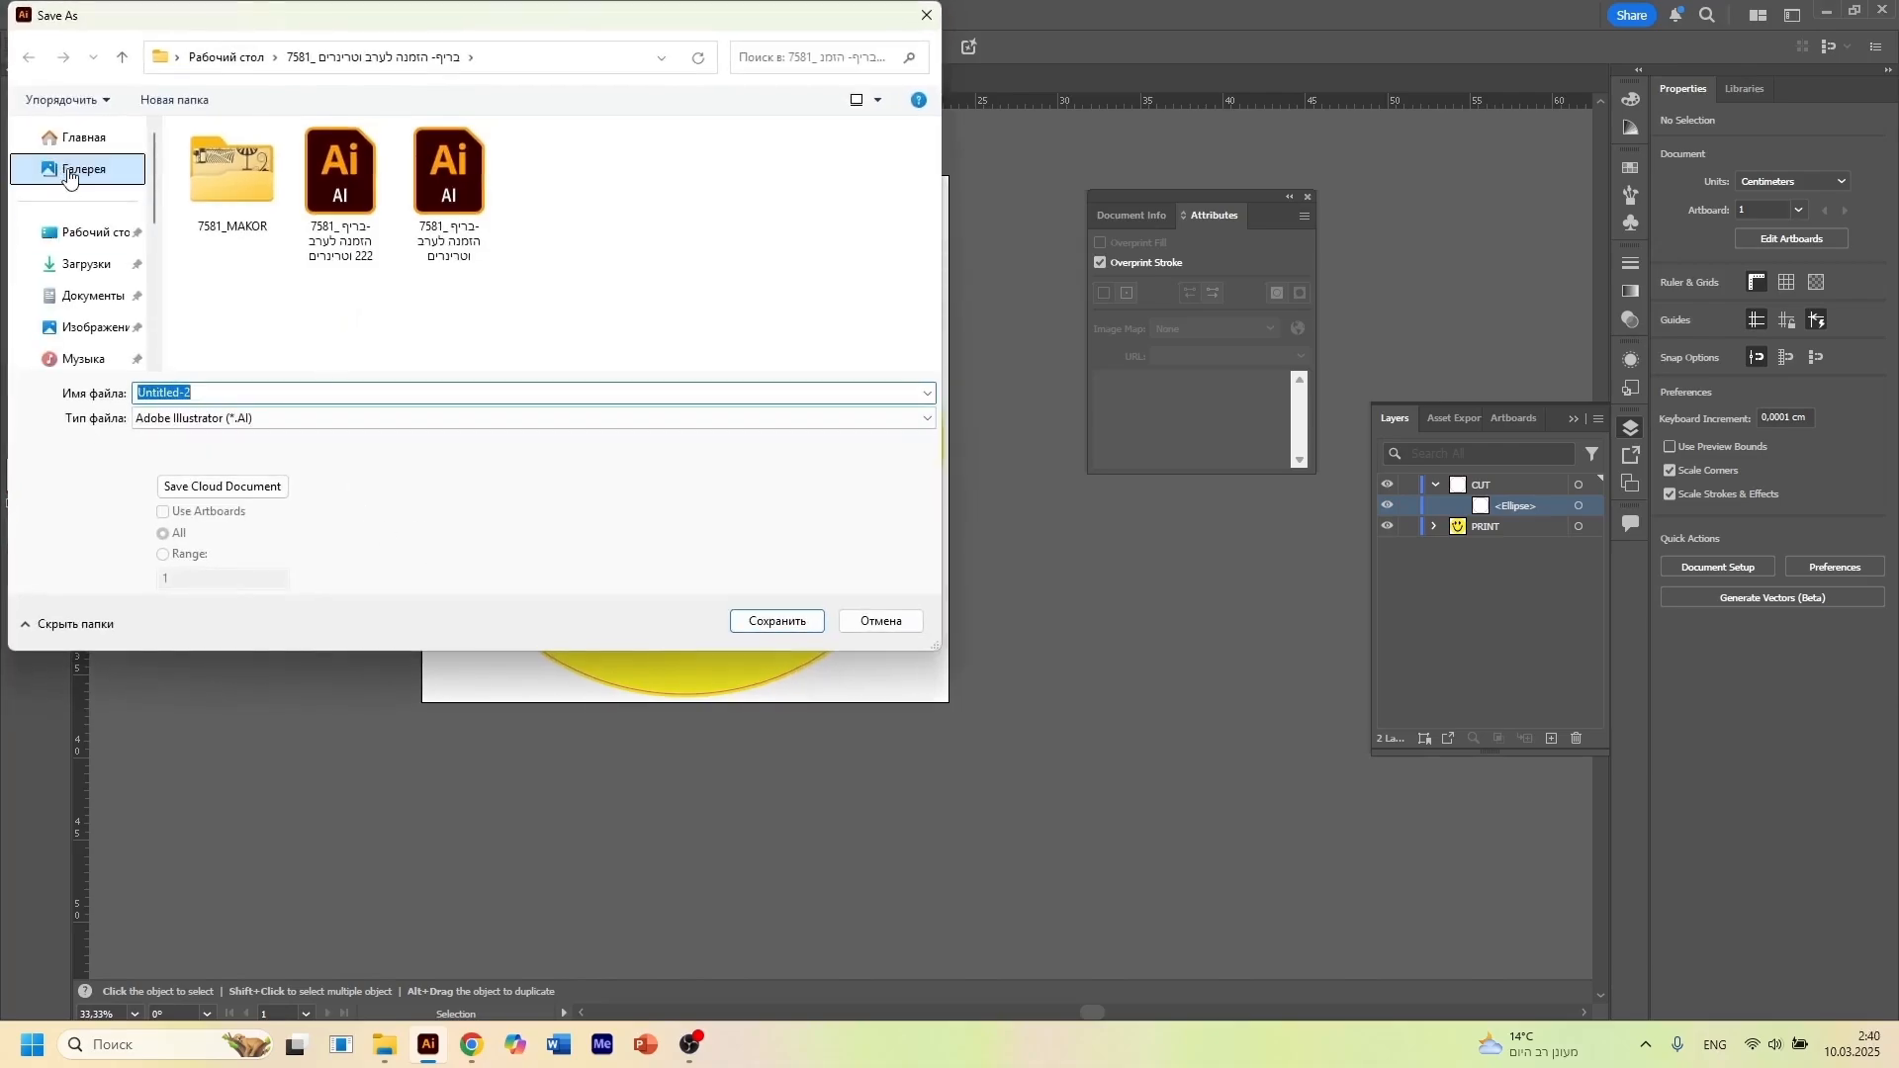
Try to save the document in the Home (Главная) location
{"action": "left_click", "coordinate": [74, 137]}
{"action": "left_click", "coordinate": [777, 623]}
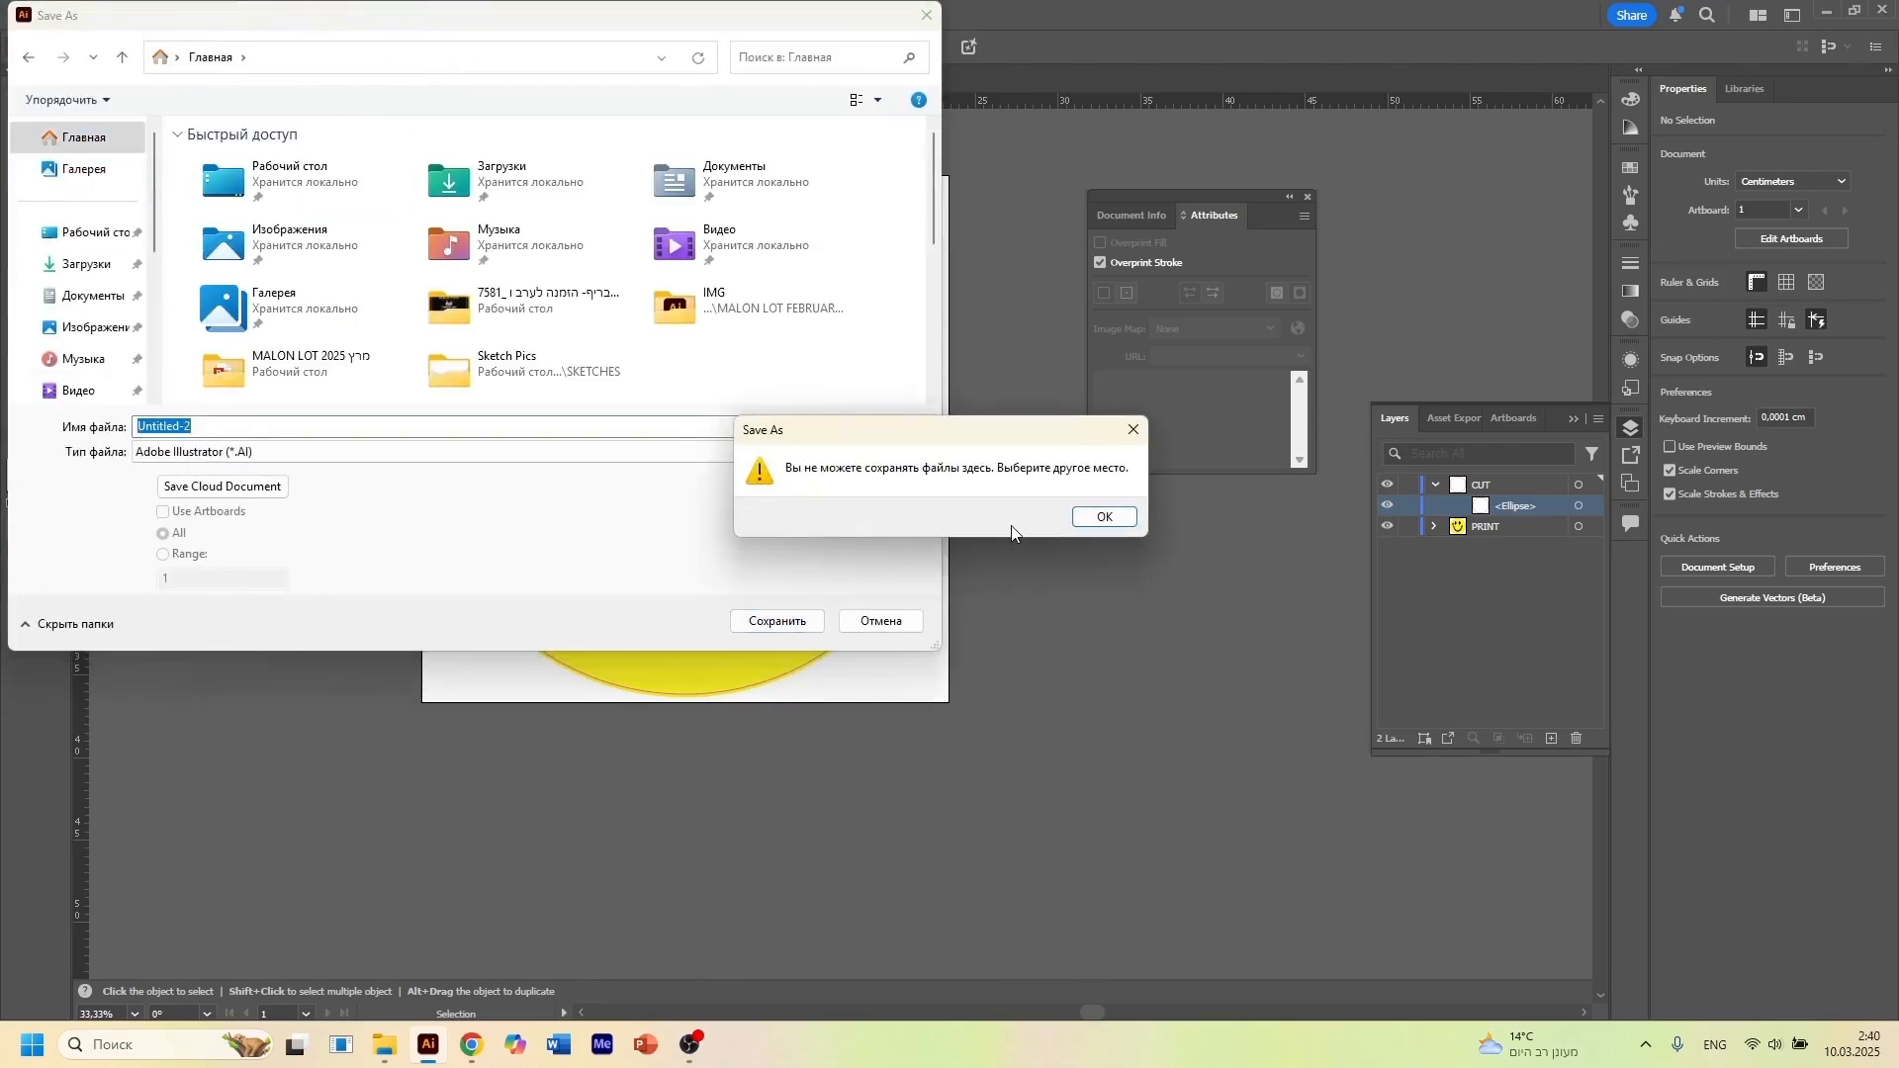
{"action": "left_click", "coordinate": [1087, 517]}
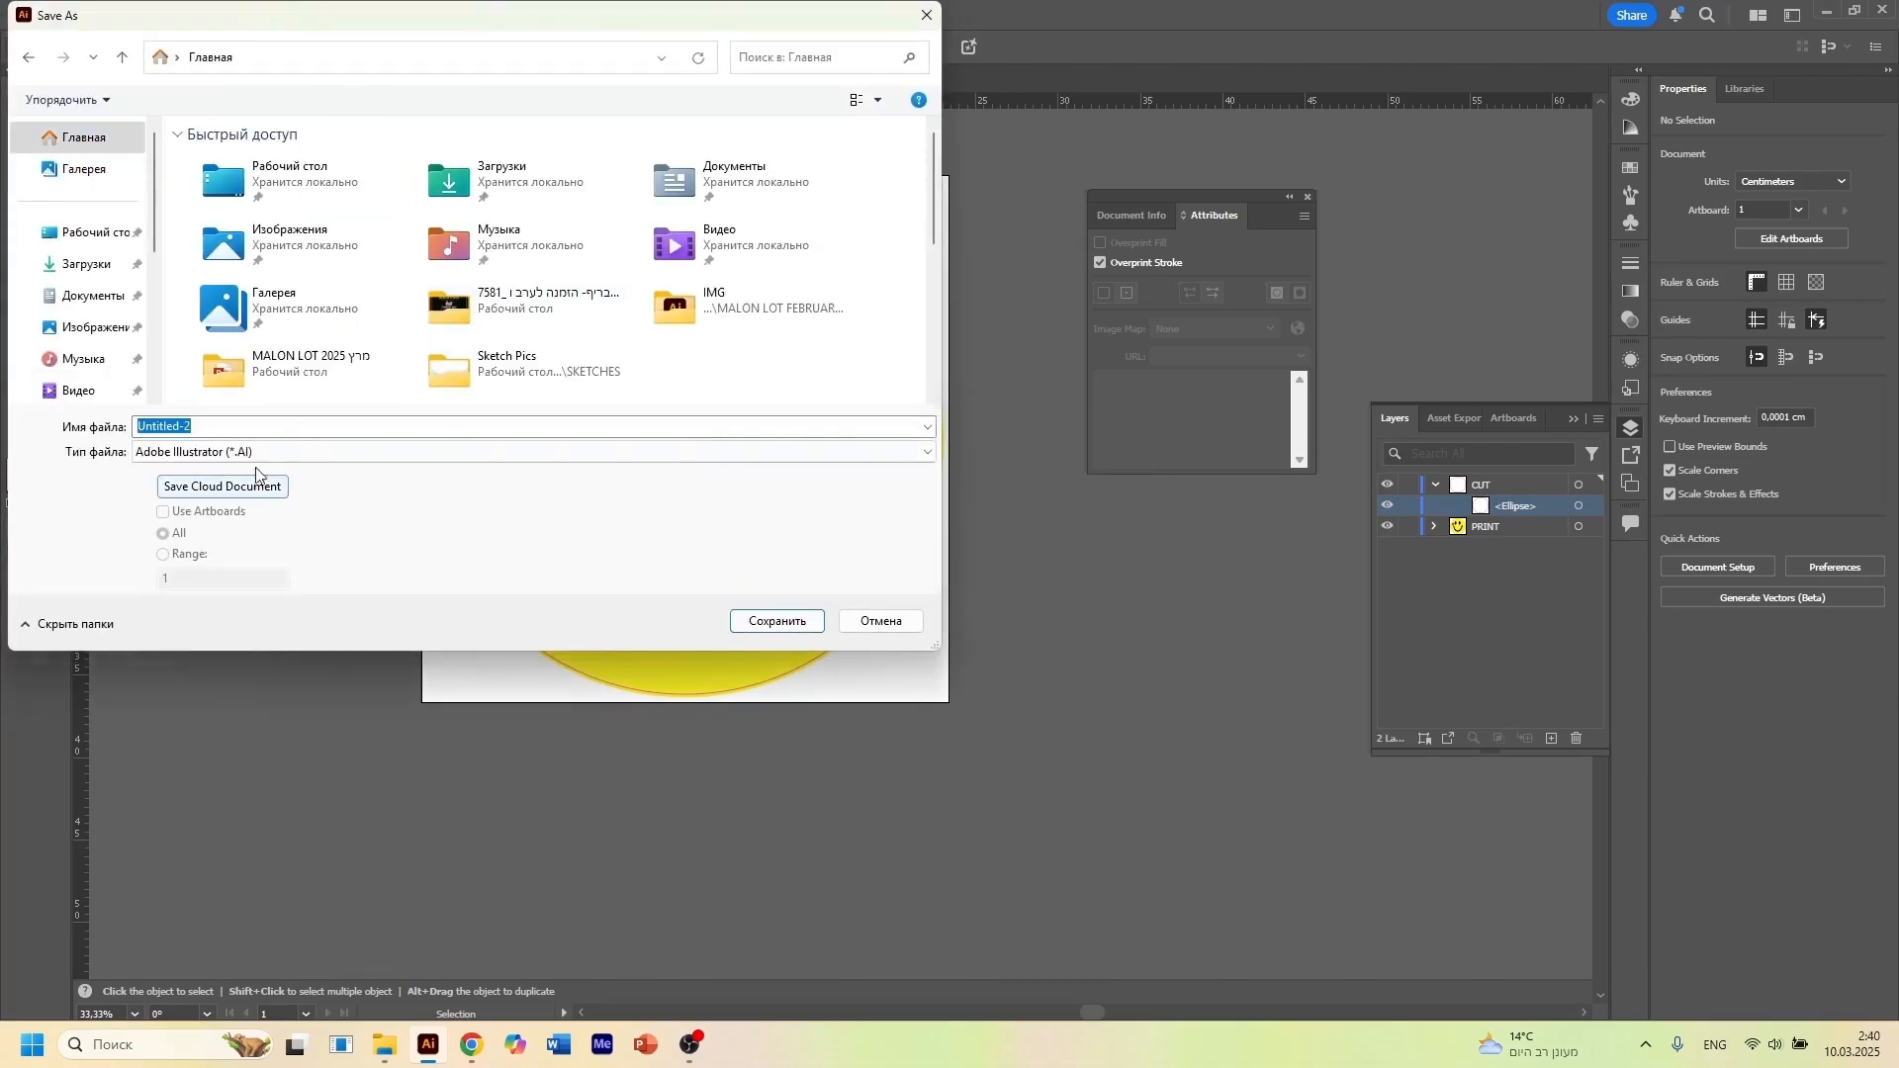
{"action": "left_click", "coordinate": [762, 622]}
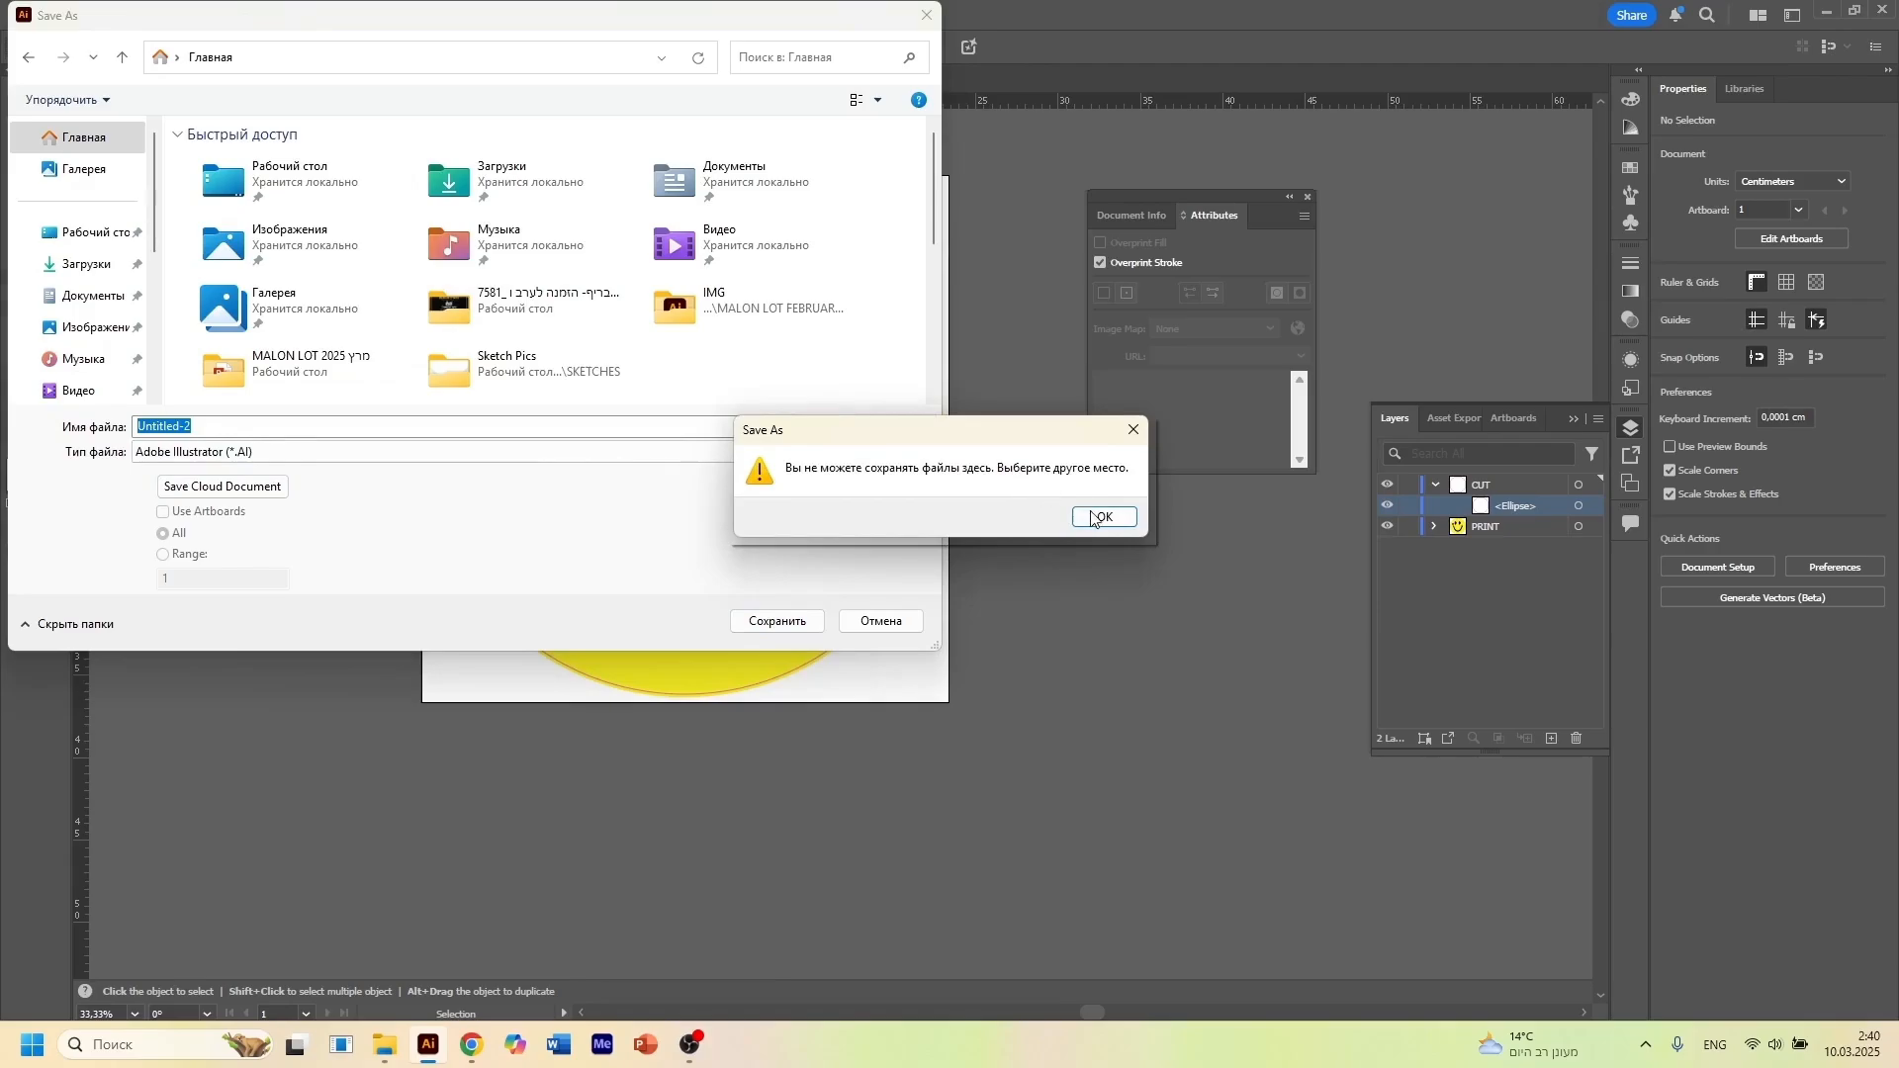
{"action": "left_click", "coordinate": [1092, 519]}
Save the document to the desktop as an Adobe Illustrator file named 1111, accepting the Illustrator 2020 options
{"action": "left_click", "coordinate": [104, 232]}
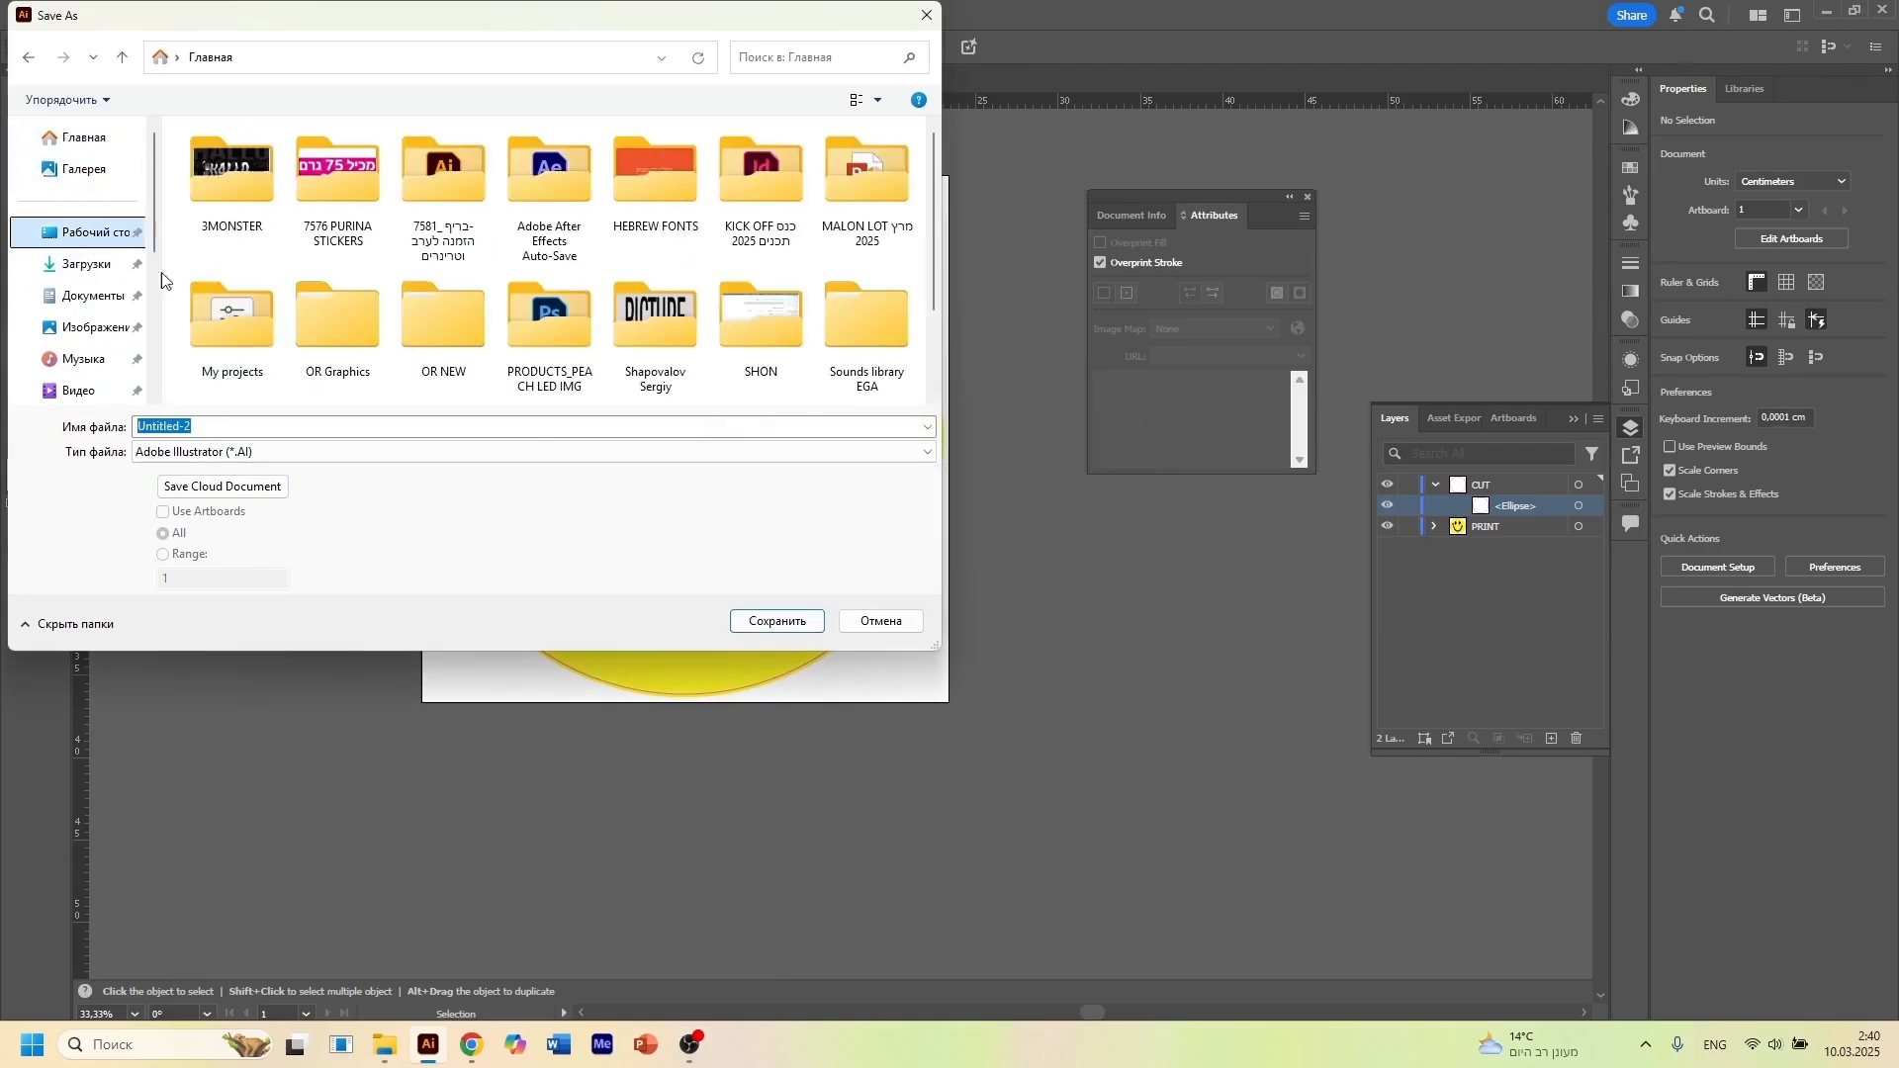
{"action": "type", "text": "111"}
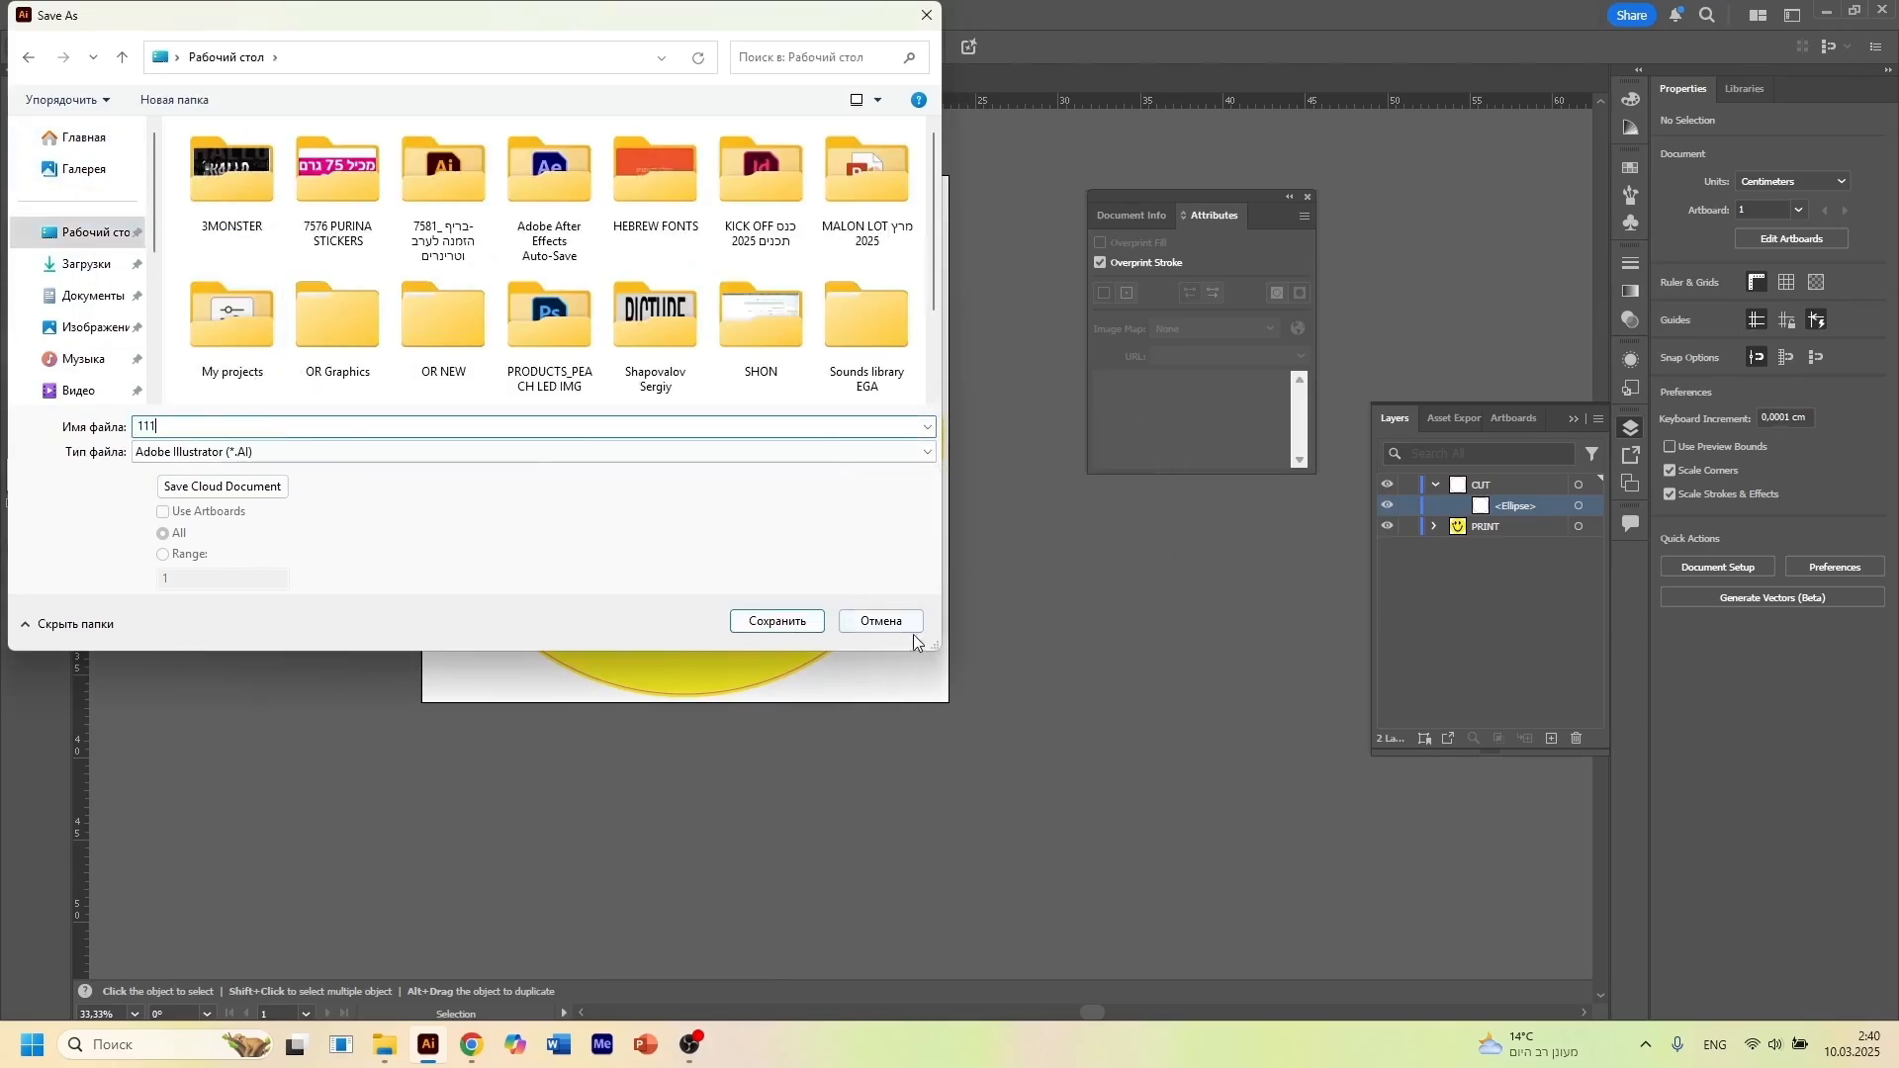
{"action": "key", "text": "Return"}
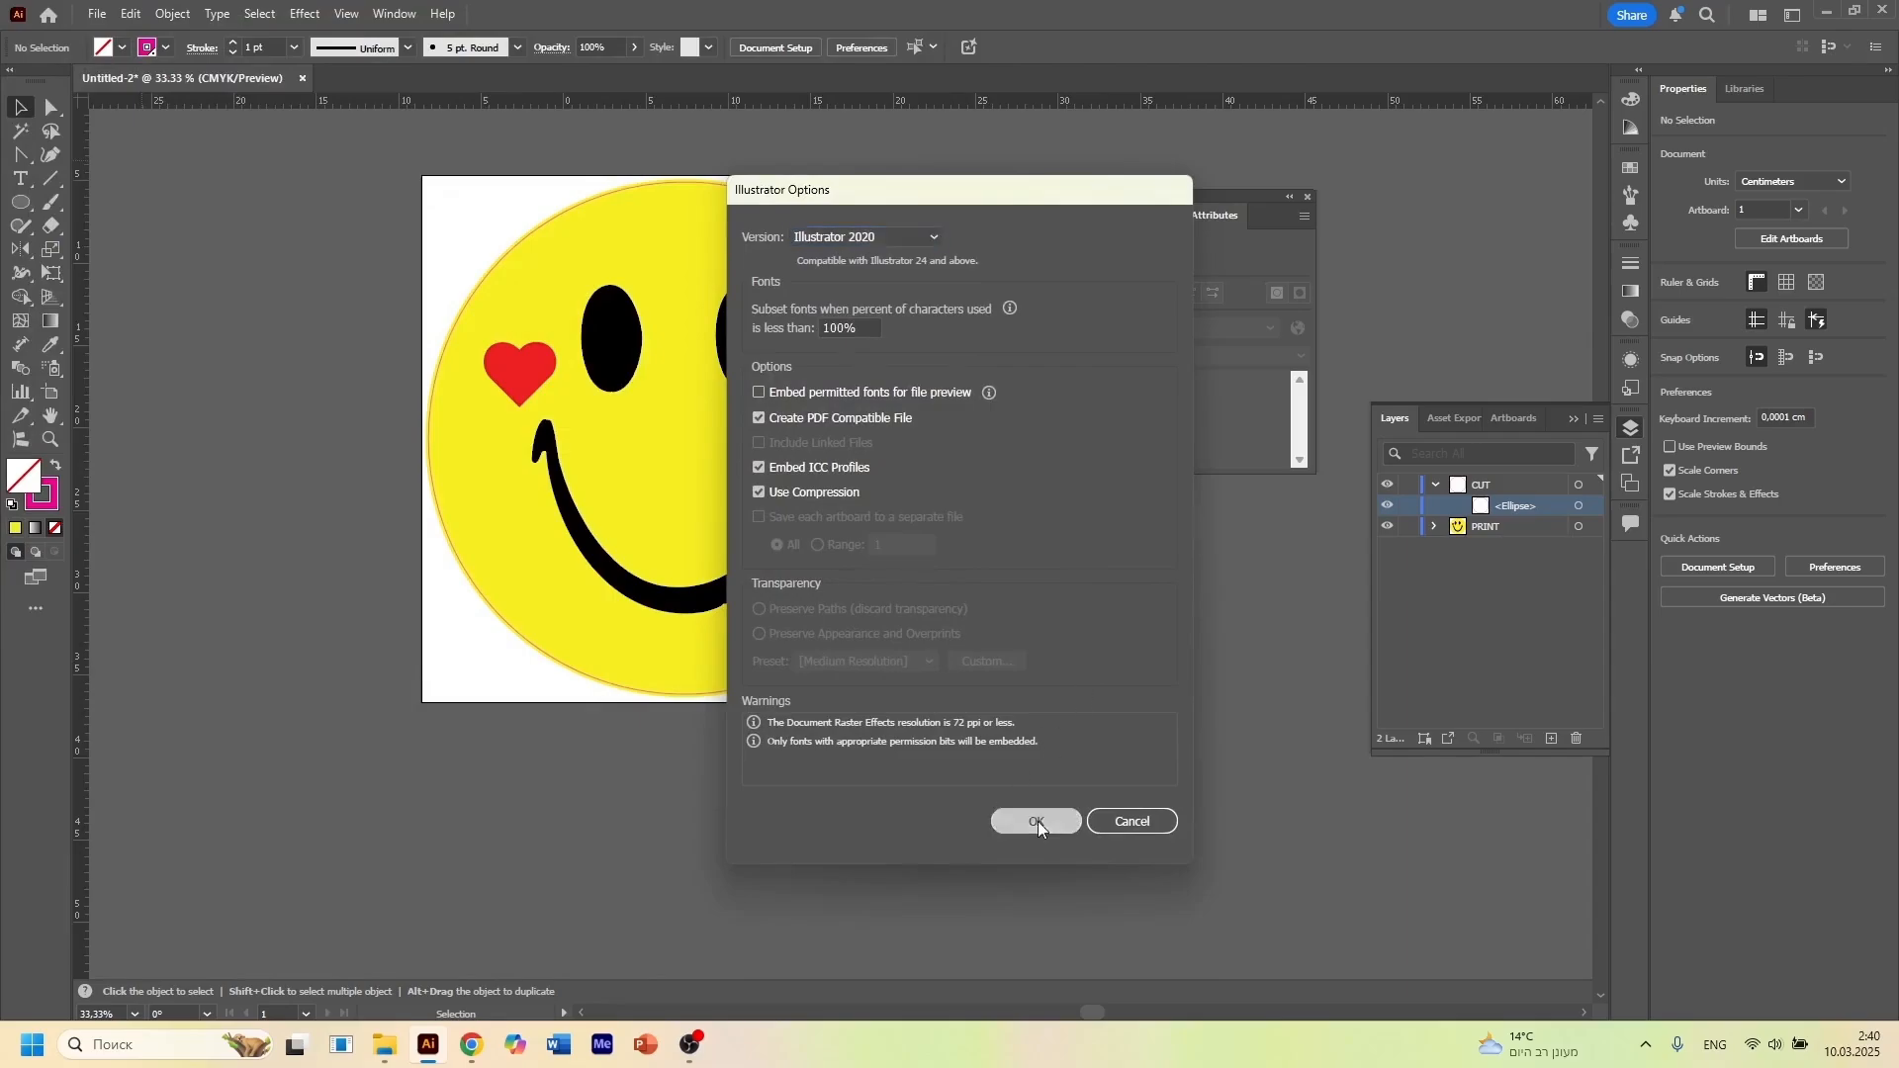
{"action": "left_click", "coordinate": [1036, 823]}
Start saving another version to the desktop as an Adobe PDF named 1111 and proceed to its PDF options
{"action": "left_click", "coordinate": [96, 14]}
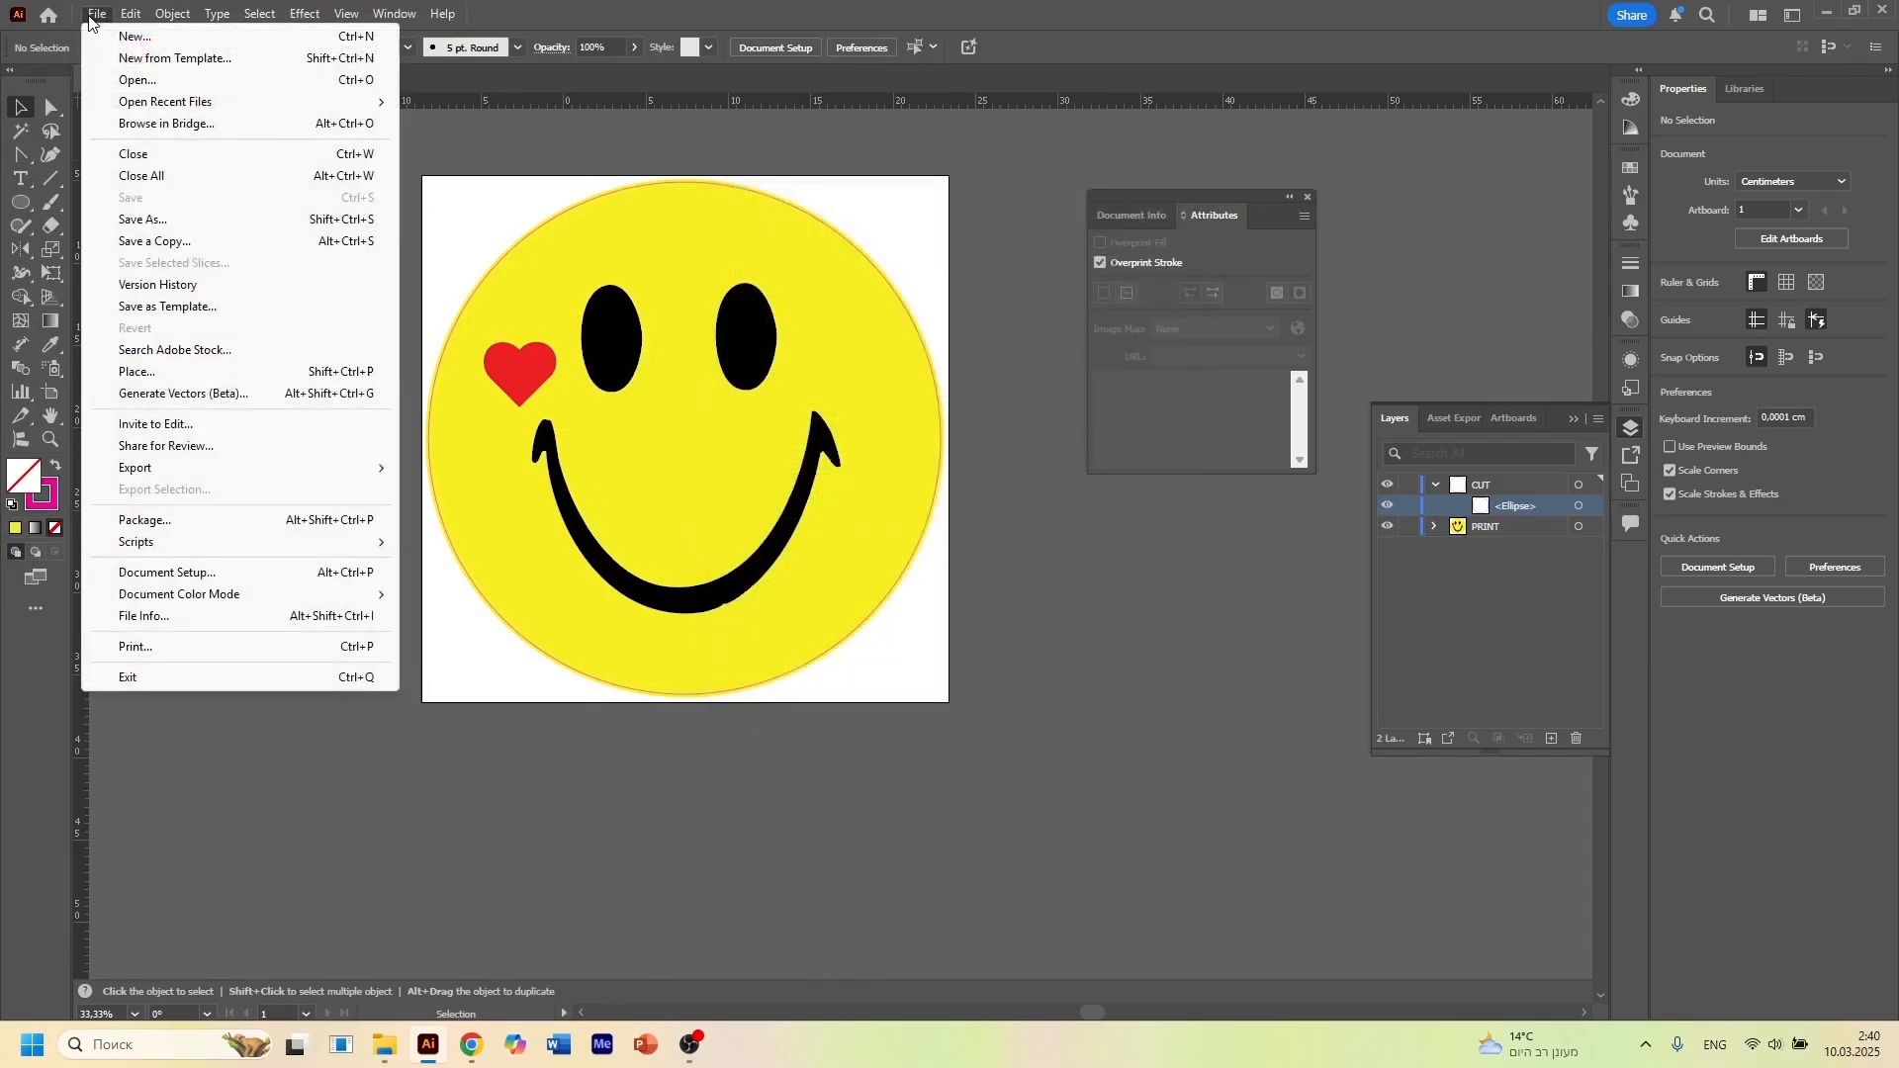
{"action": "left_click", "coordinate": [164, 222]}
{"action": "left_click", "coordinate": [181, 416]}
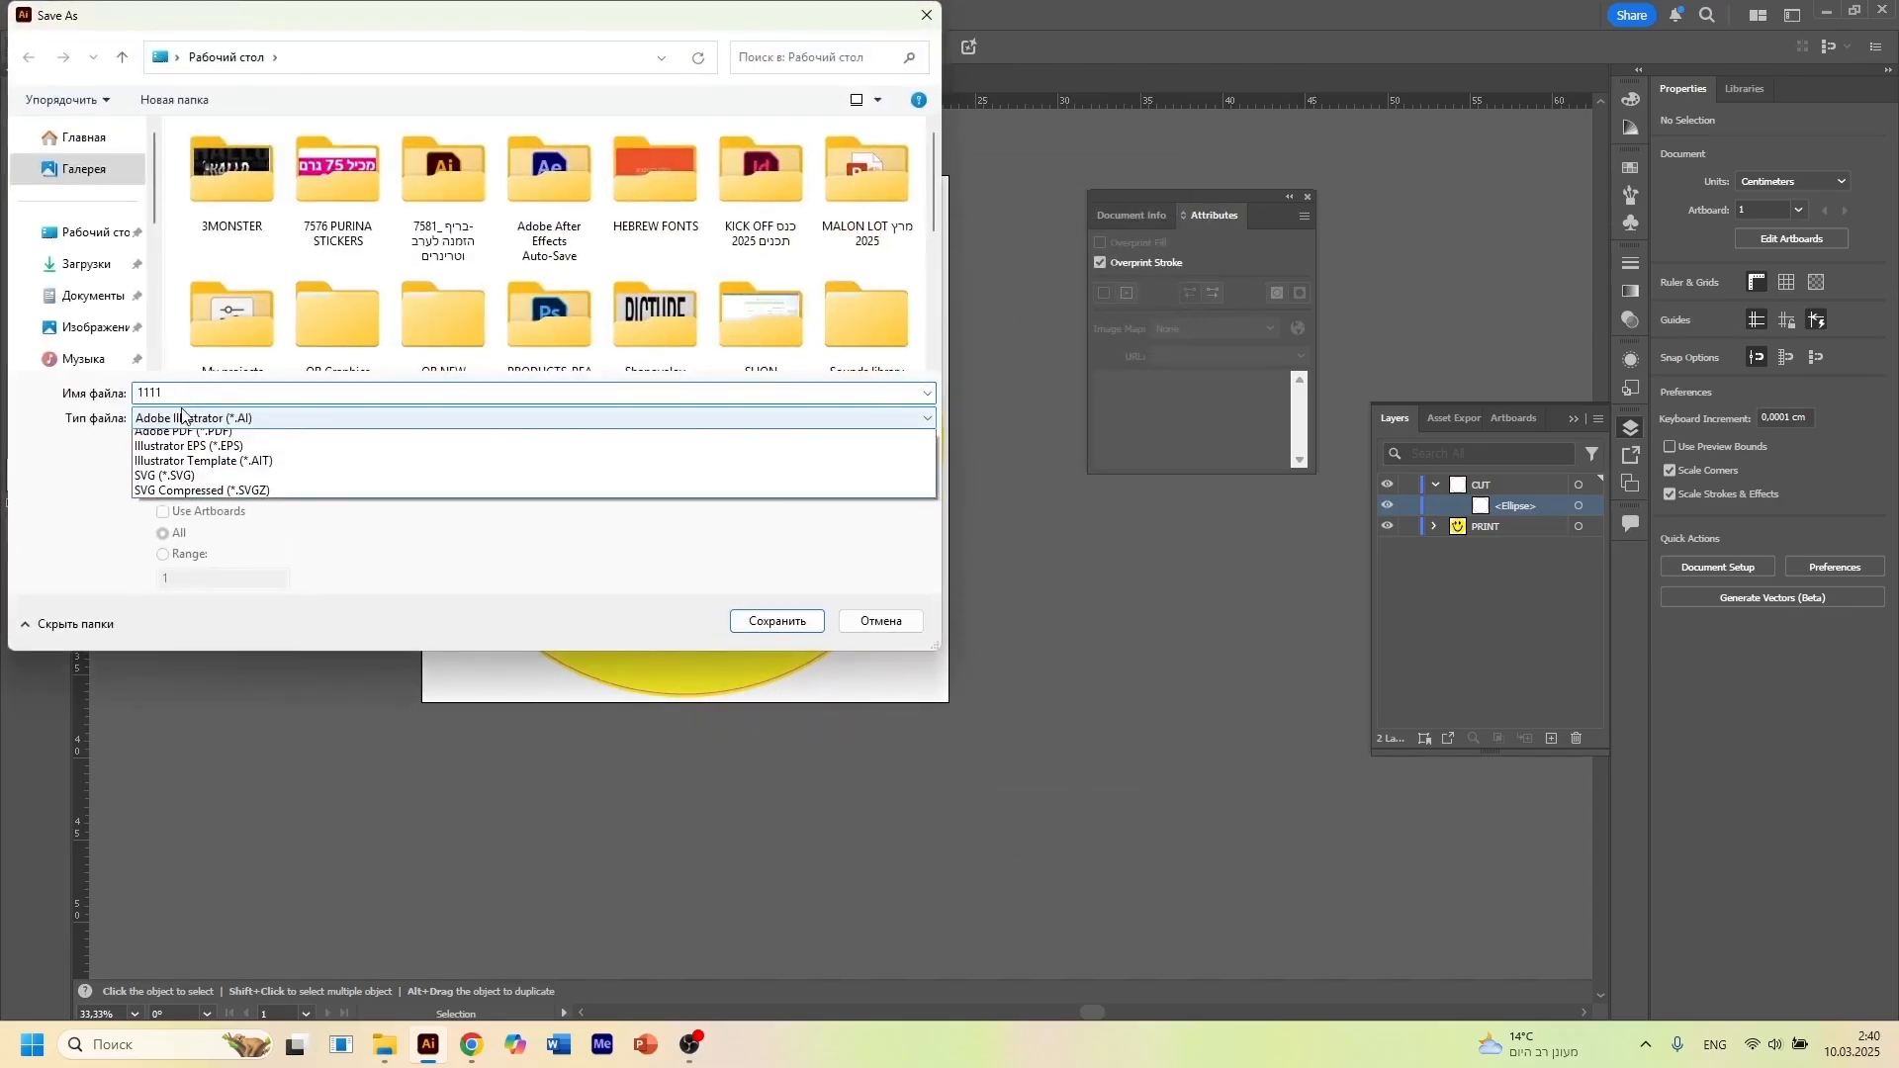
{"action": "left_click", "coordinate": [183, 451]}
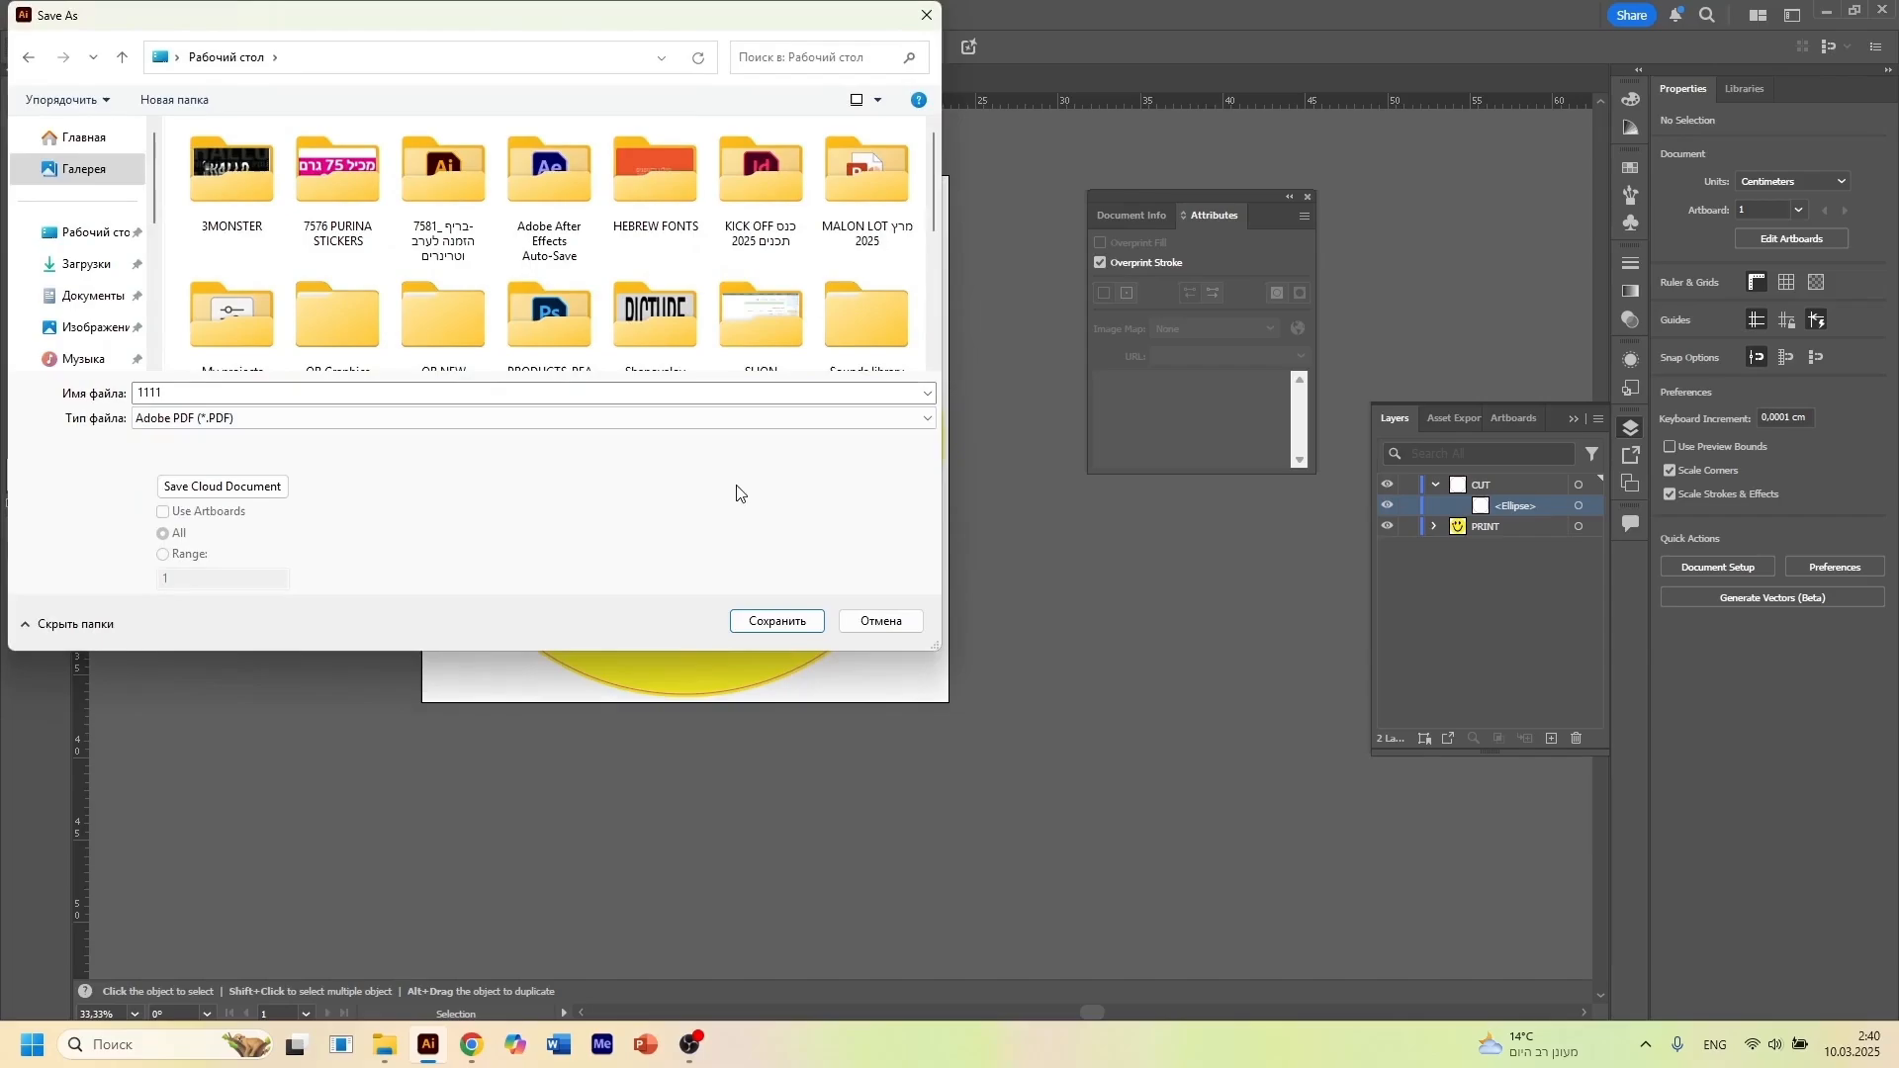
{"action": "left_click", "coordinate": [814, 630]}
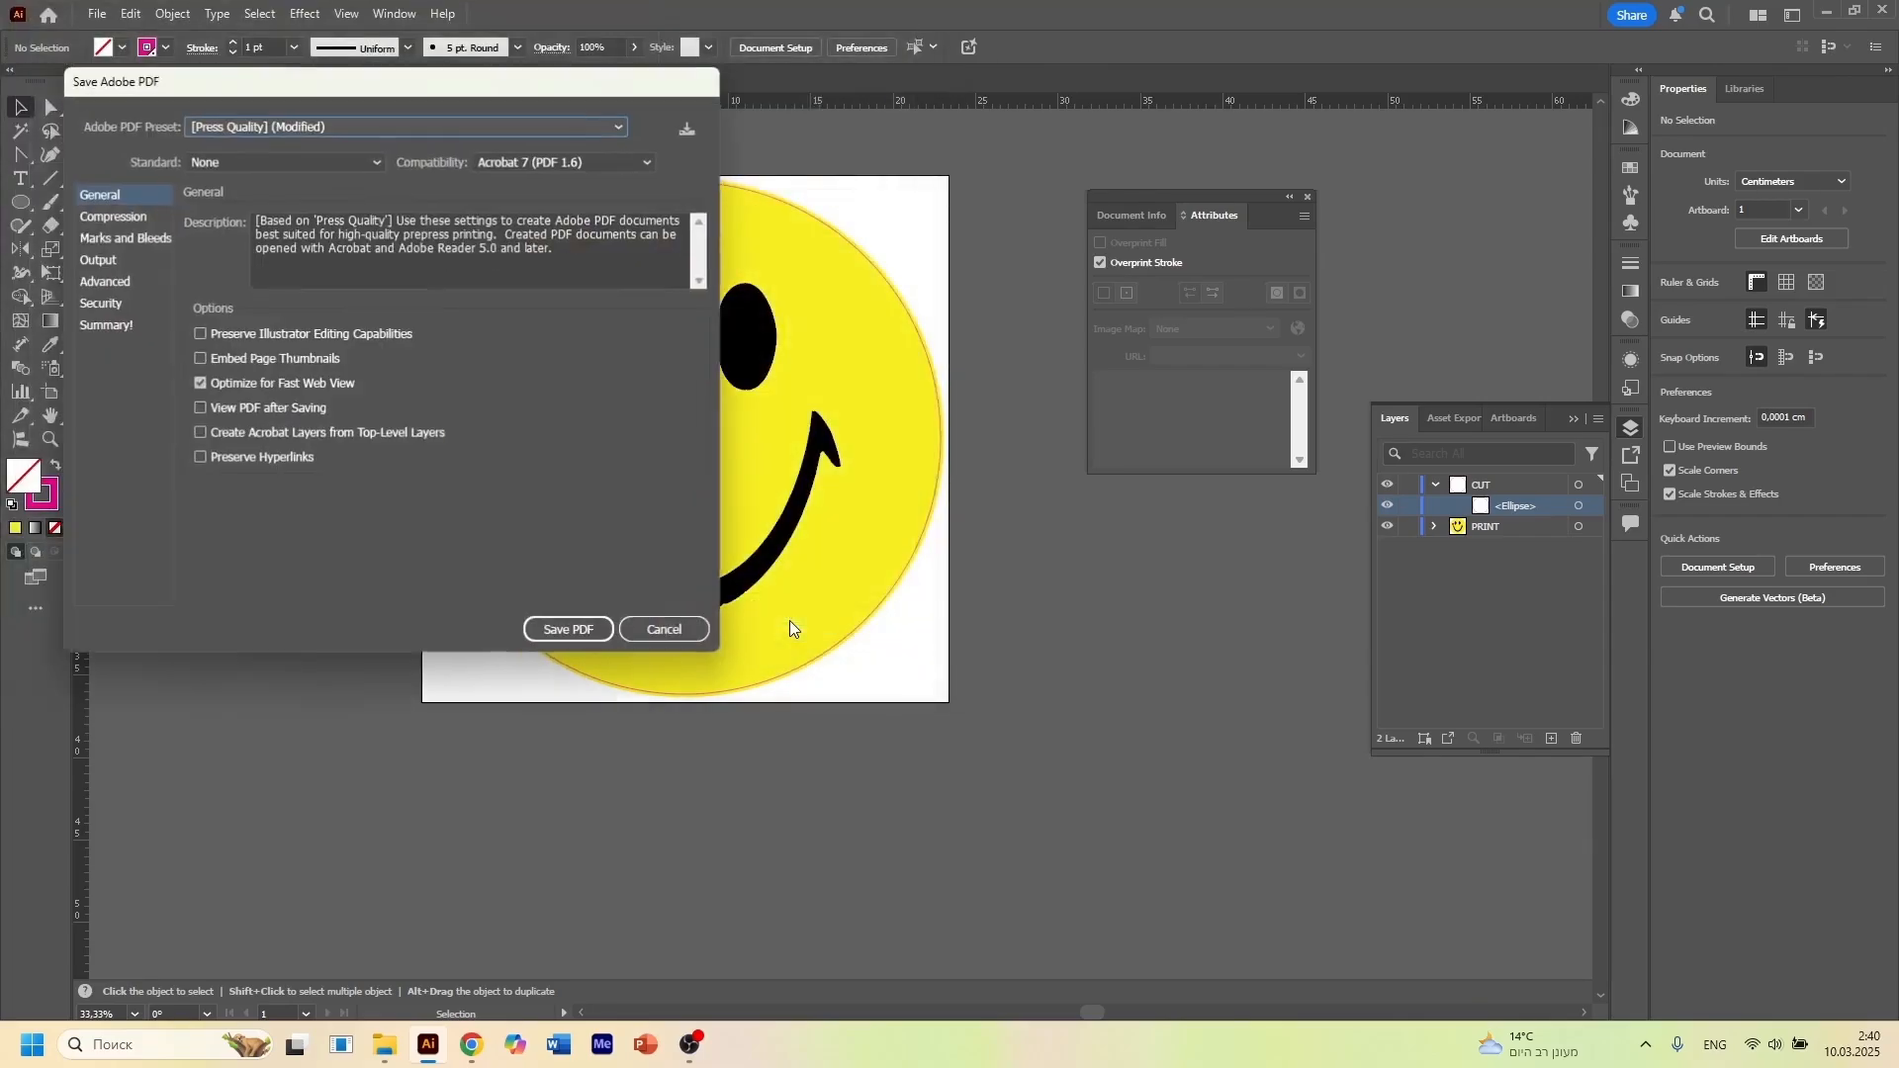
Review the PDF's marks and bleeds settings and set its compatibility to Acrobat 8 (PDF 1.7)
{"action": "left_click", "coordinate": [121, 239]}
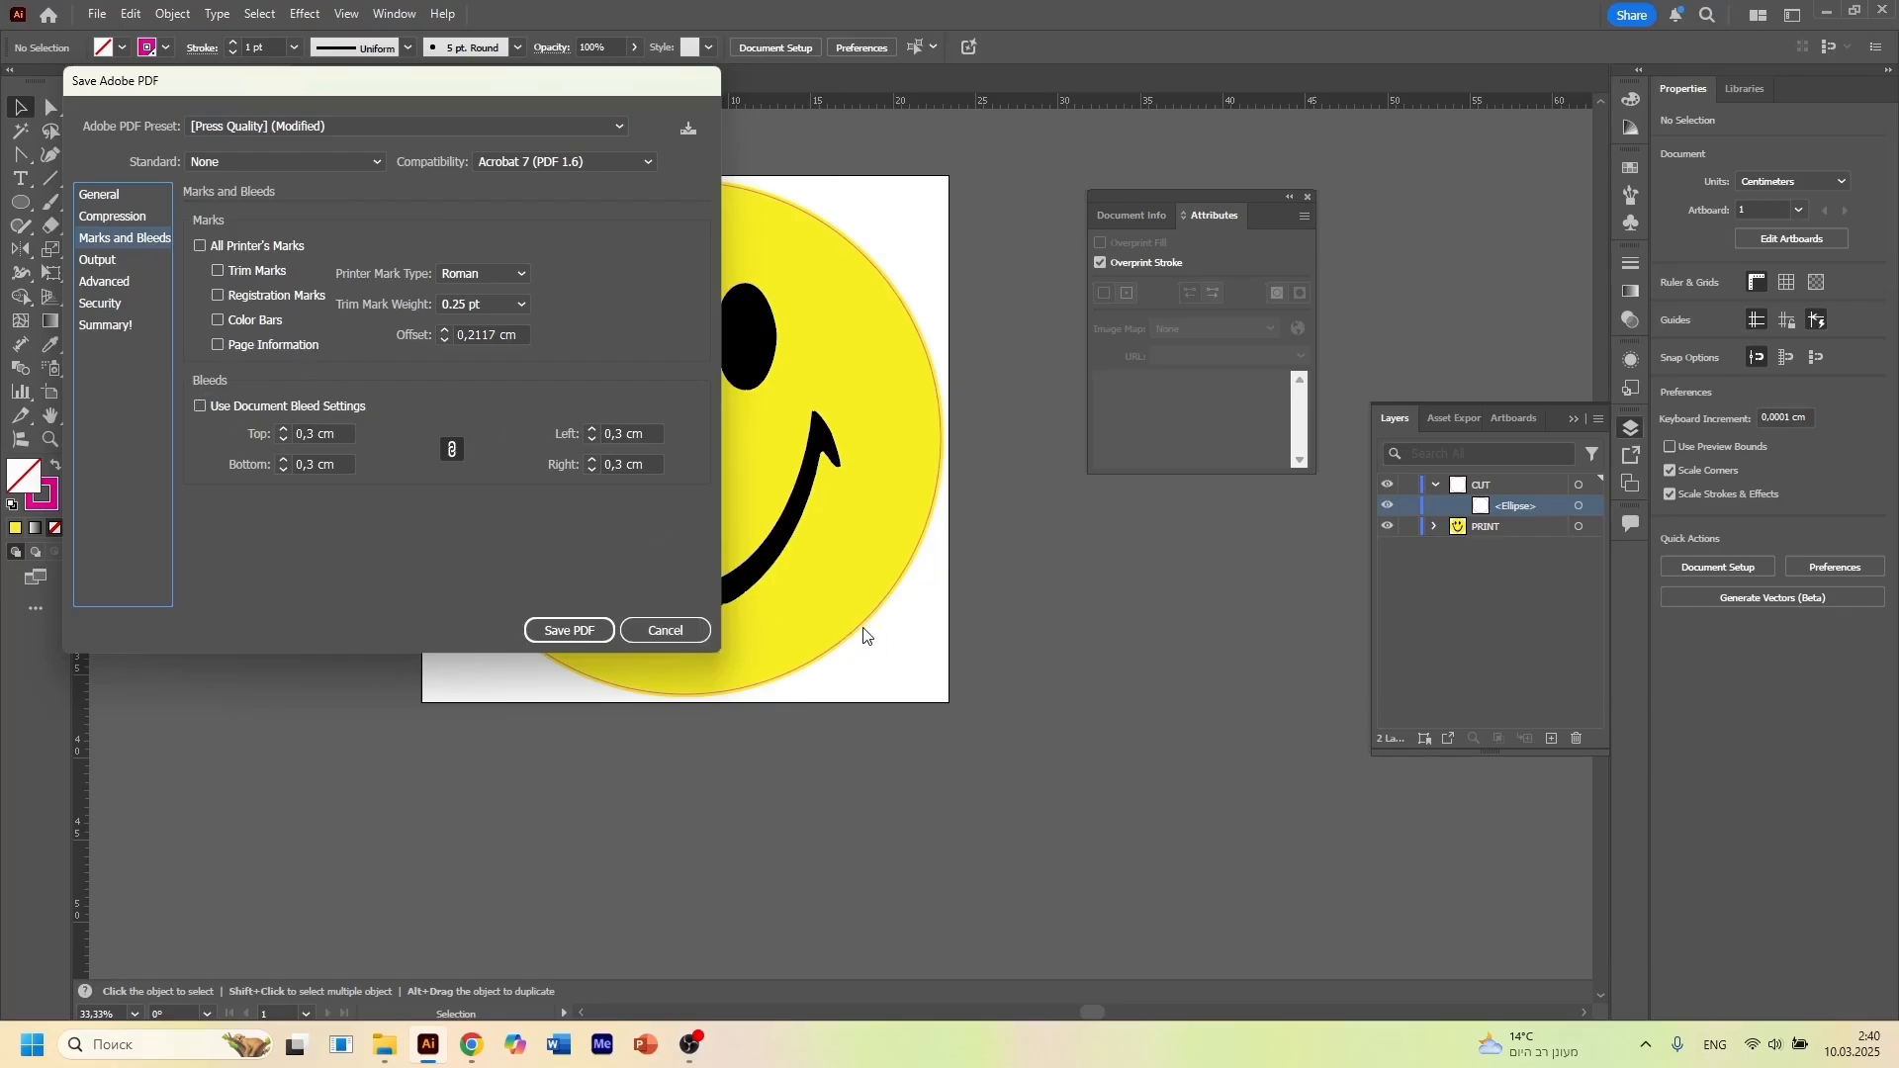
{"action": "left_click", "coordinate": [99, 195]}
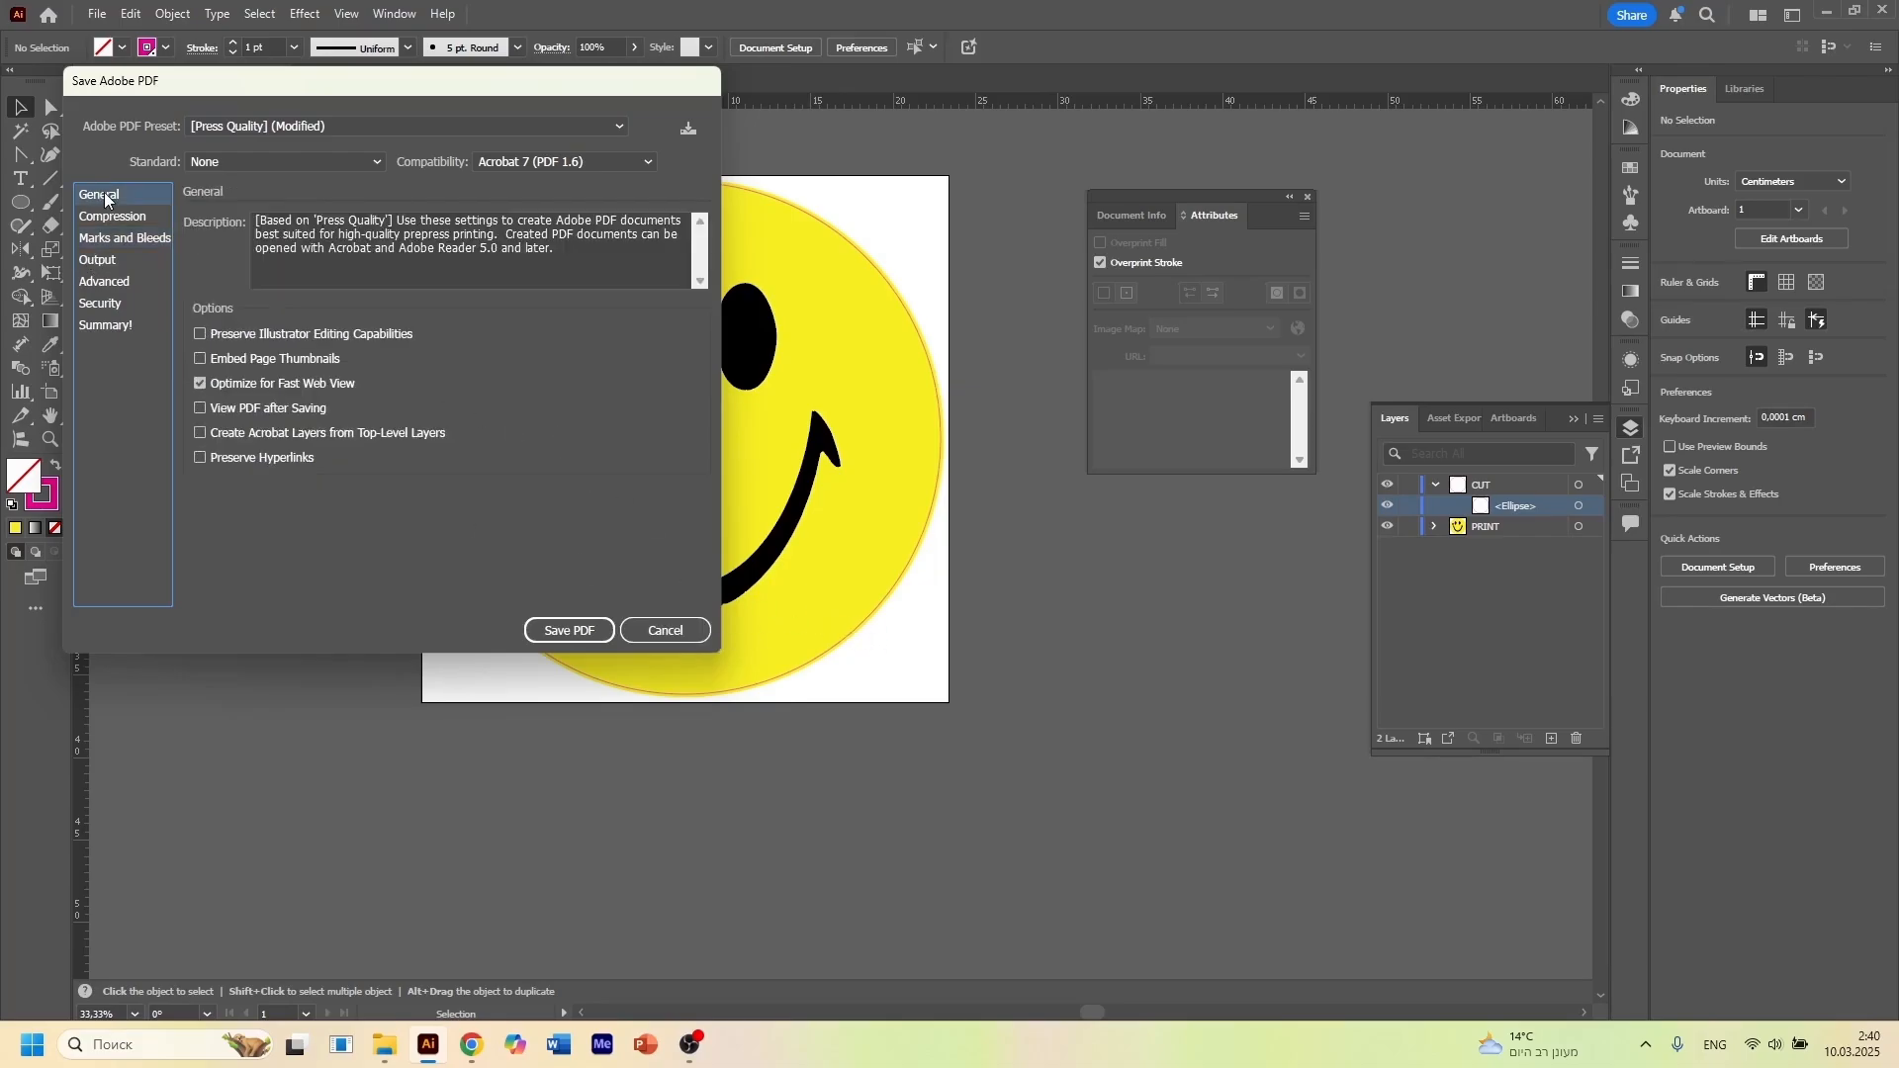
{"action": "left_click", "coordinate": [548, 161]}
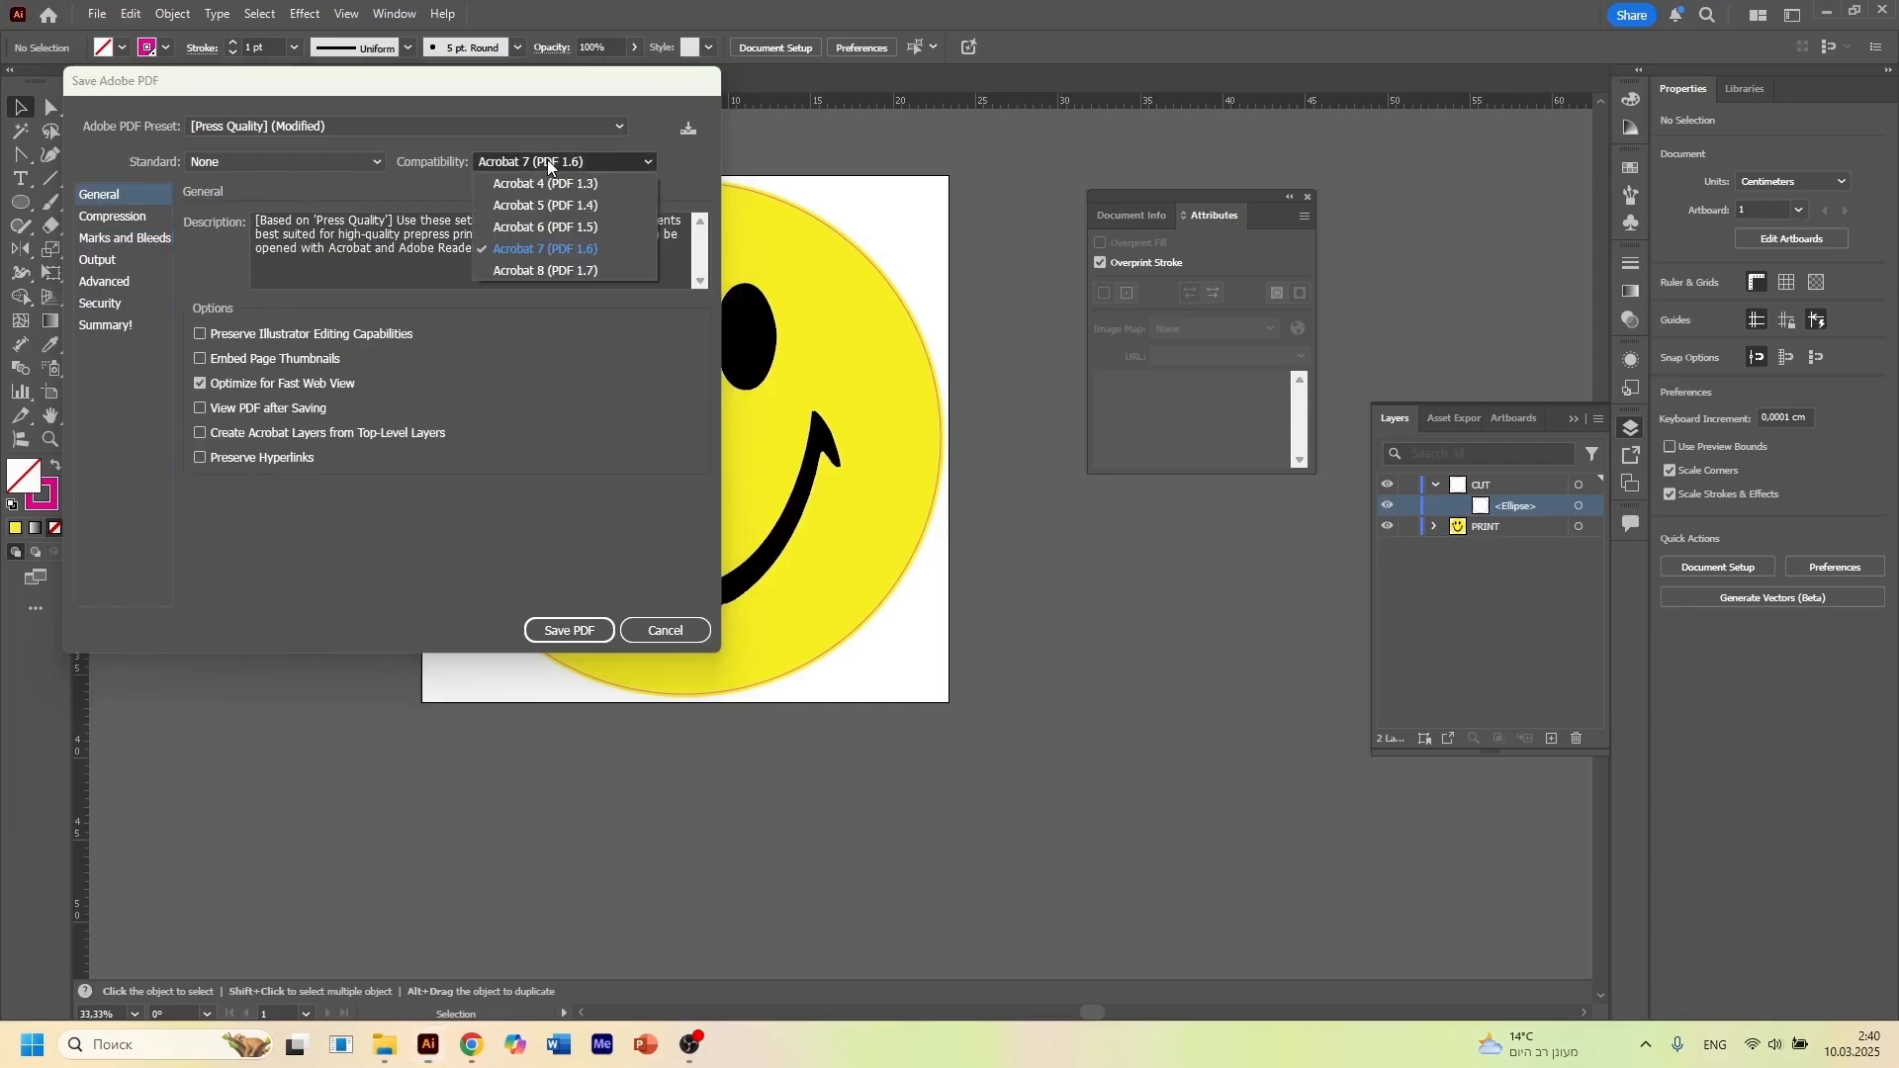
{"action": "left_click", "coordinate": [581, 263]}
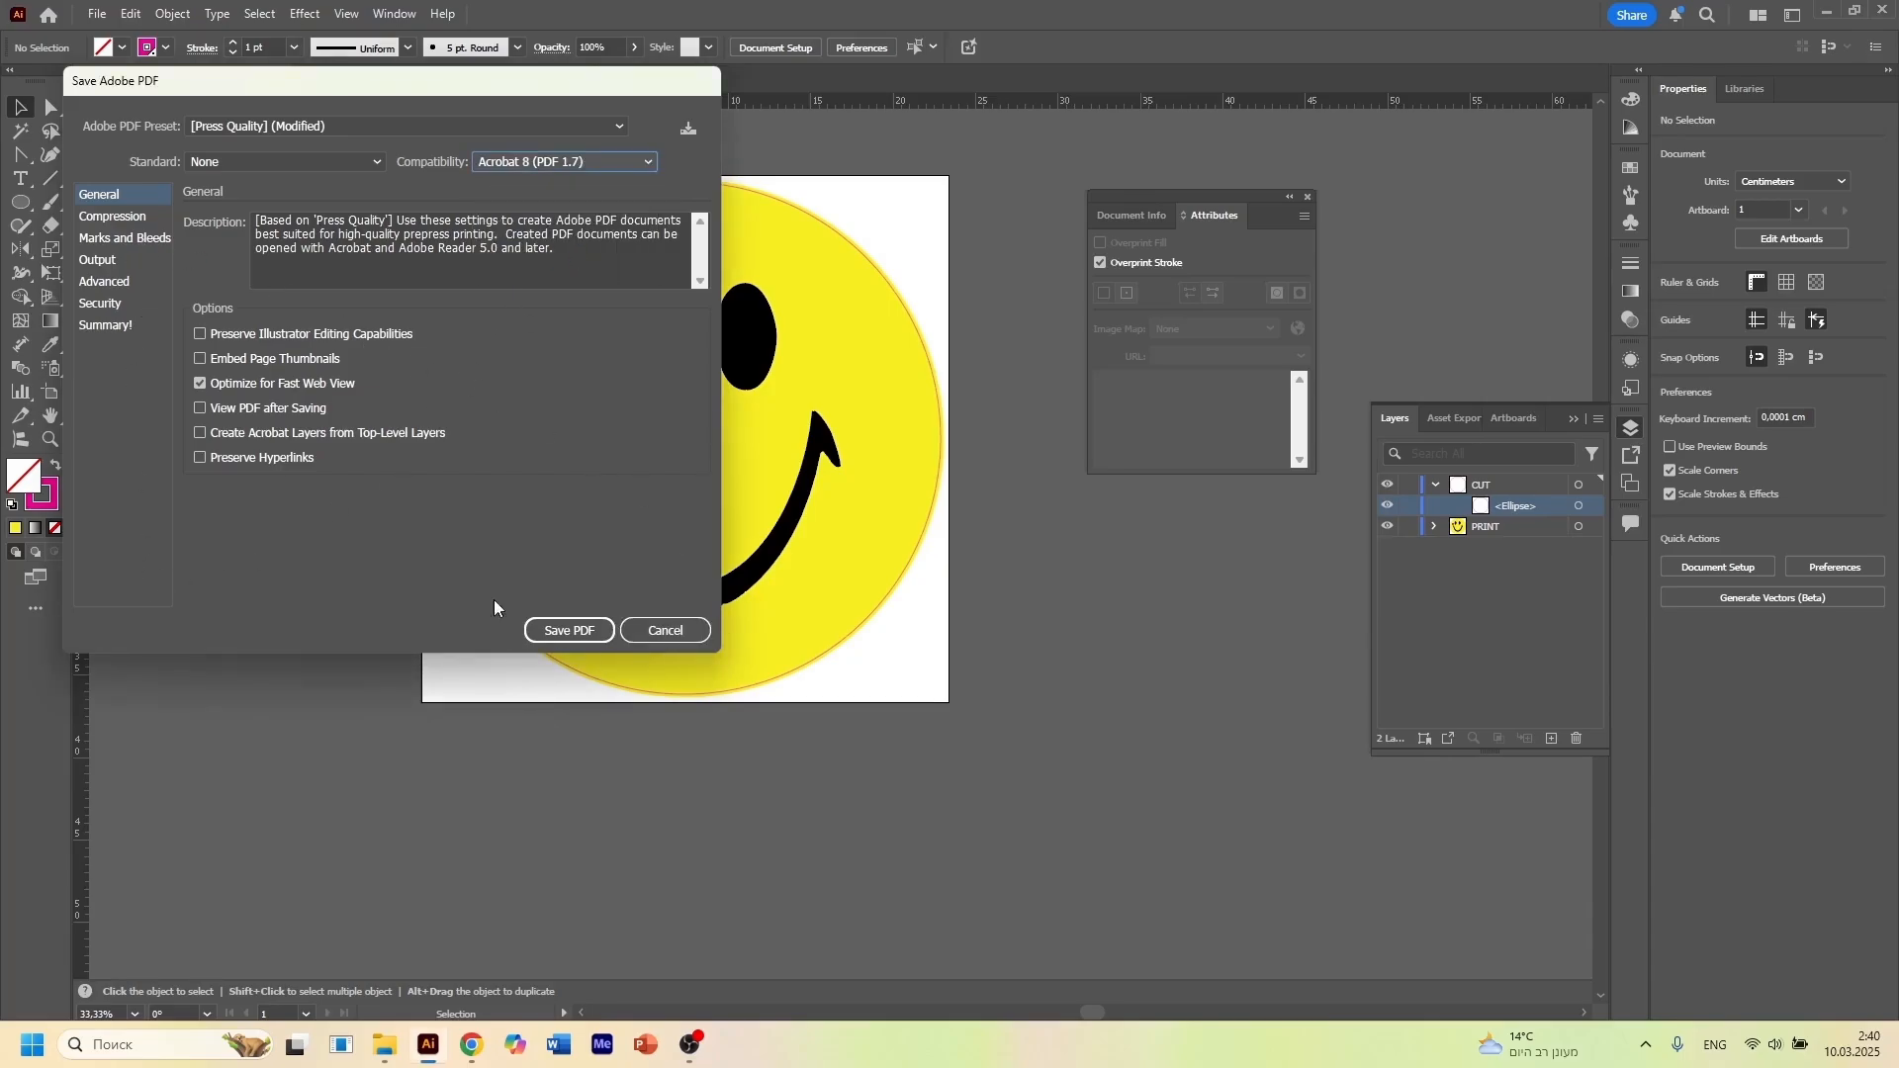
{"action": "left_click_drag", "start_coordinate": [442, 90], "coordinate": [538, 150]}
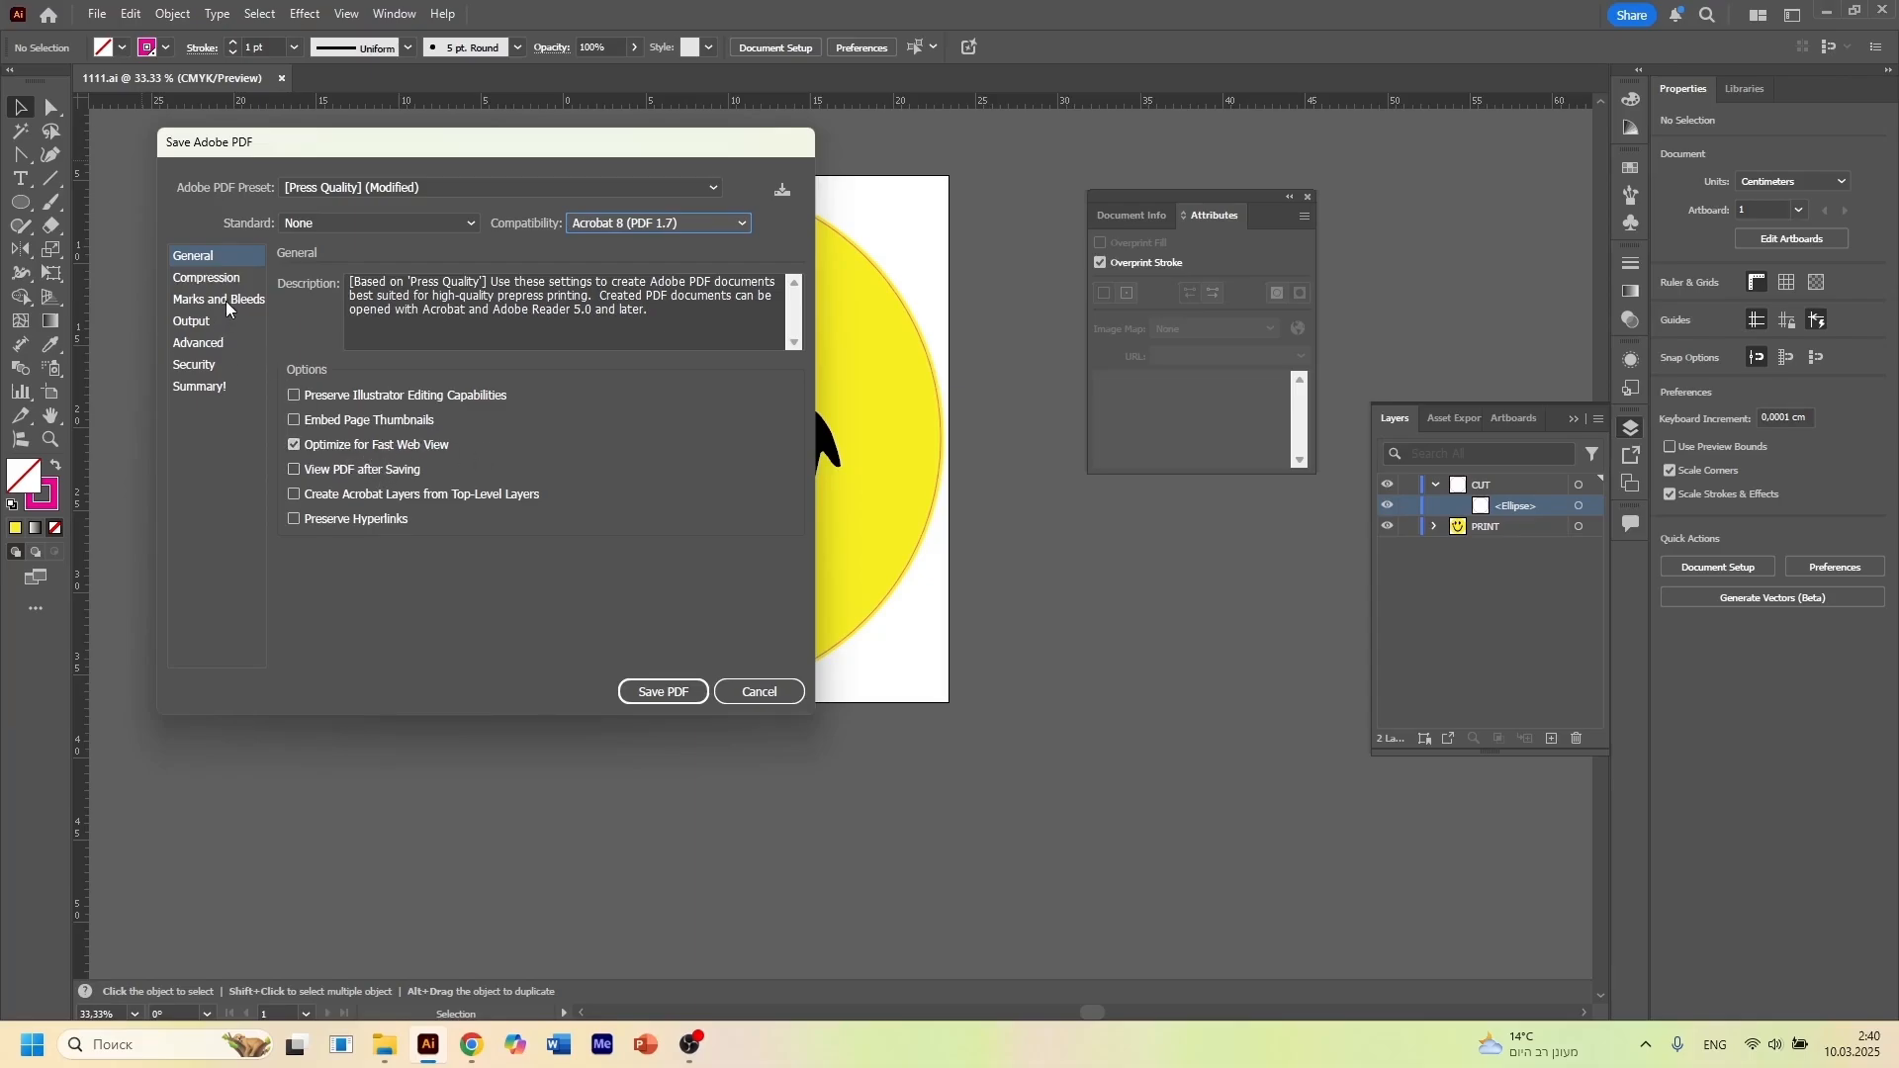
Set the PDF's output destination to Document CMYK - U.S. Web Coated (SWOP) v2 and save it without Illustrator editing capabilities
{"action": "left_click", "coordinate": [197, 326]}
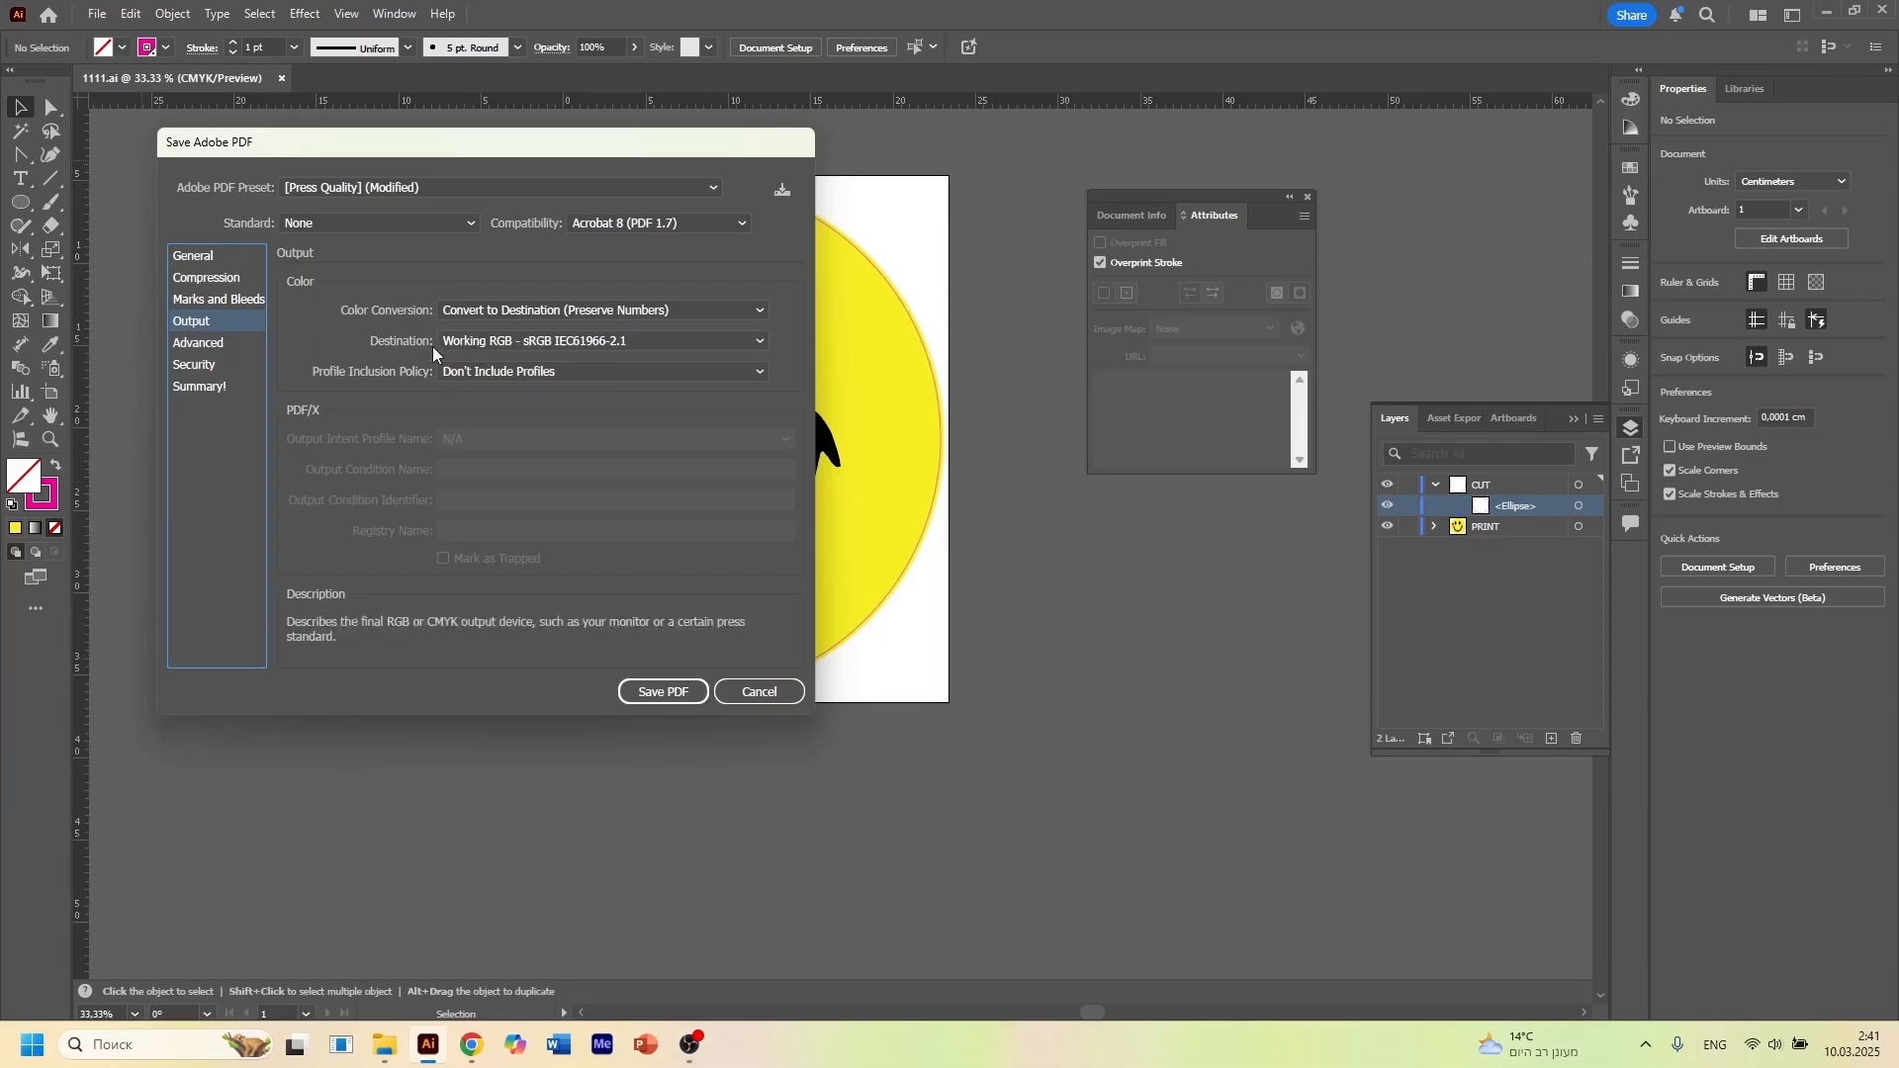
{"action": "left_click", "coordinate": [501, 342]}
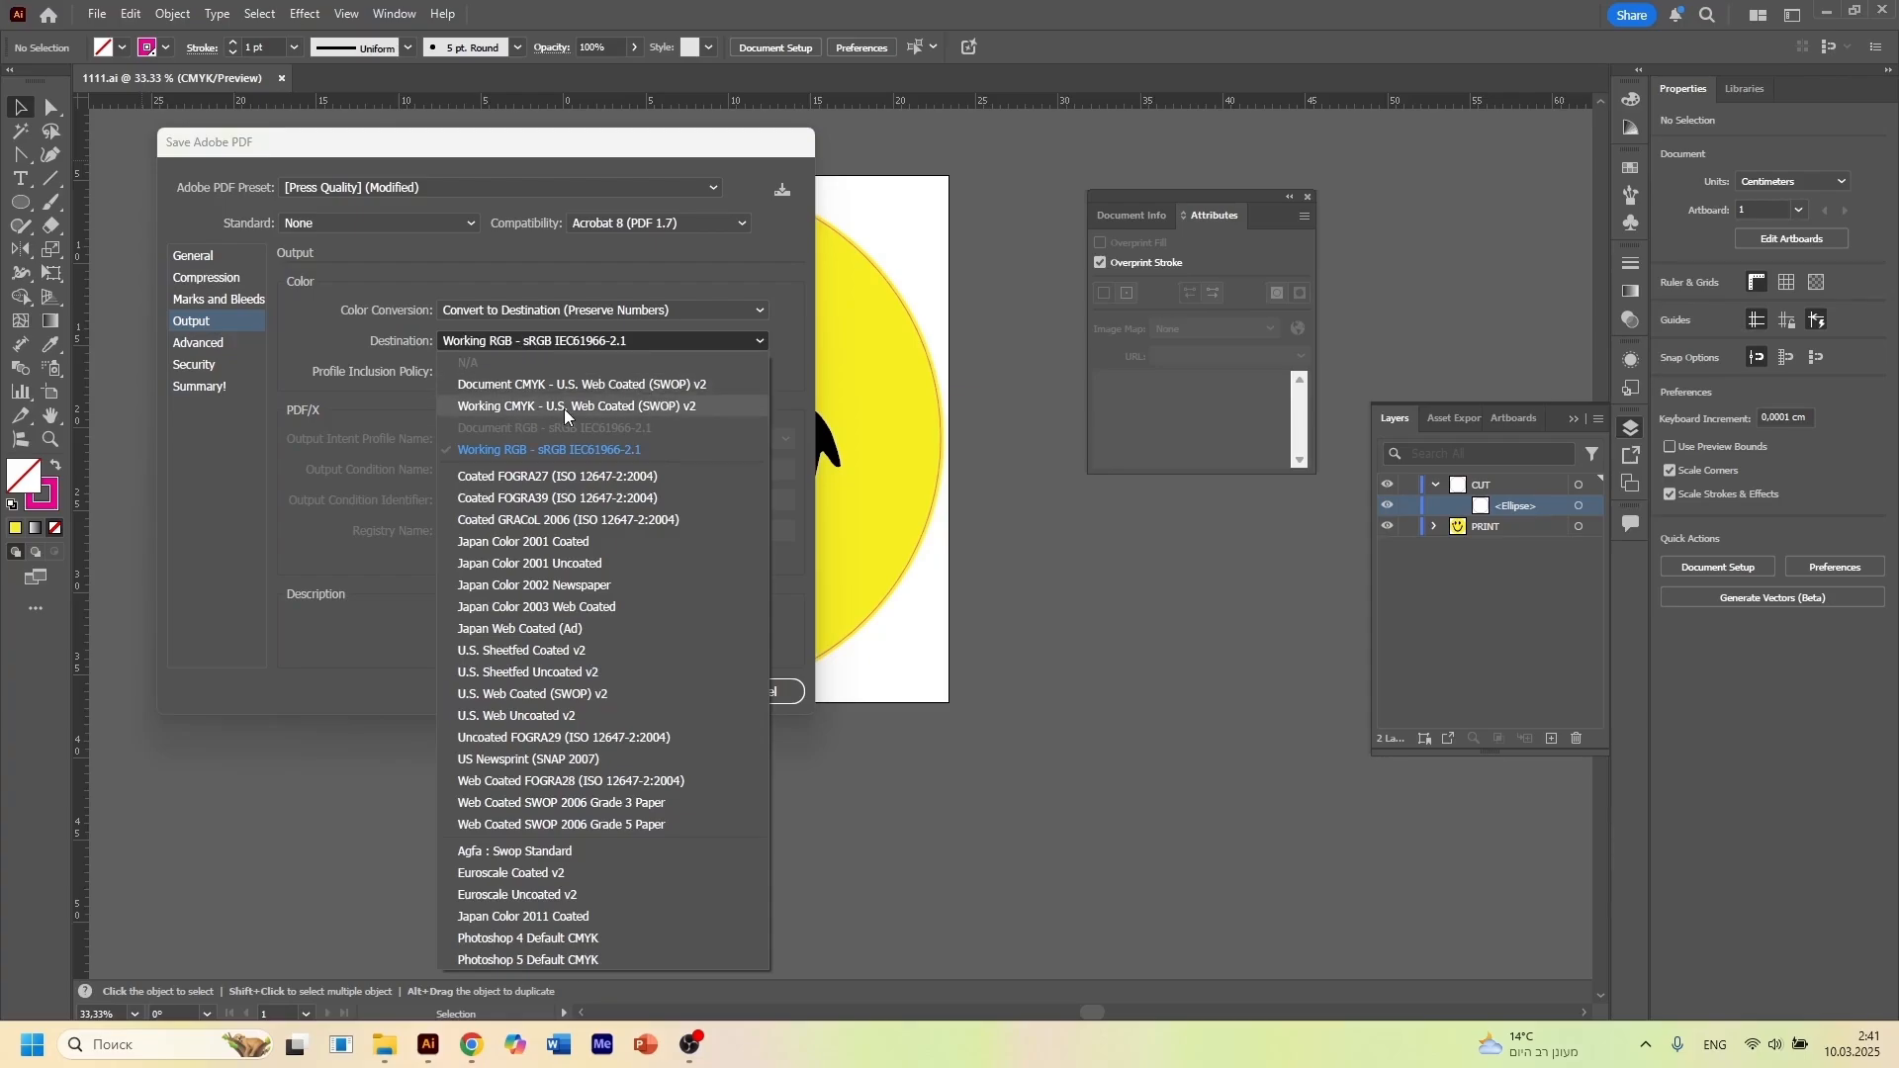
{"action": "left_click", "coordinate": [574, 385]}
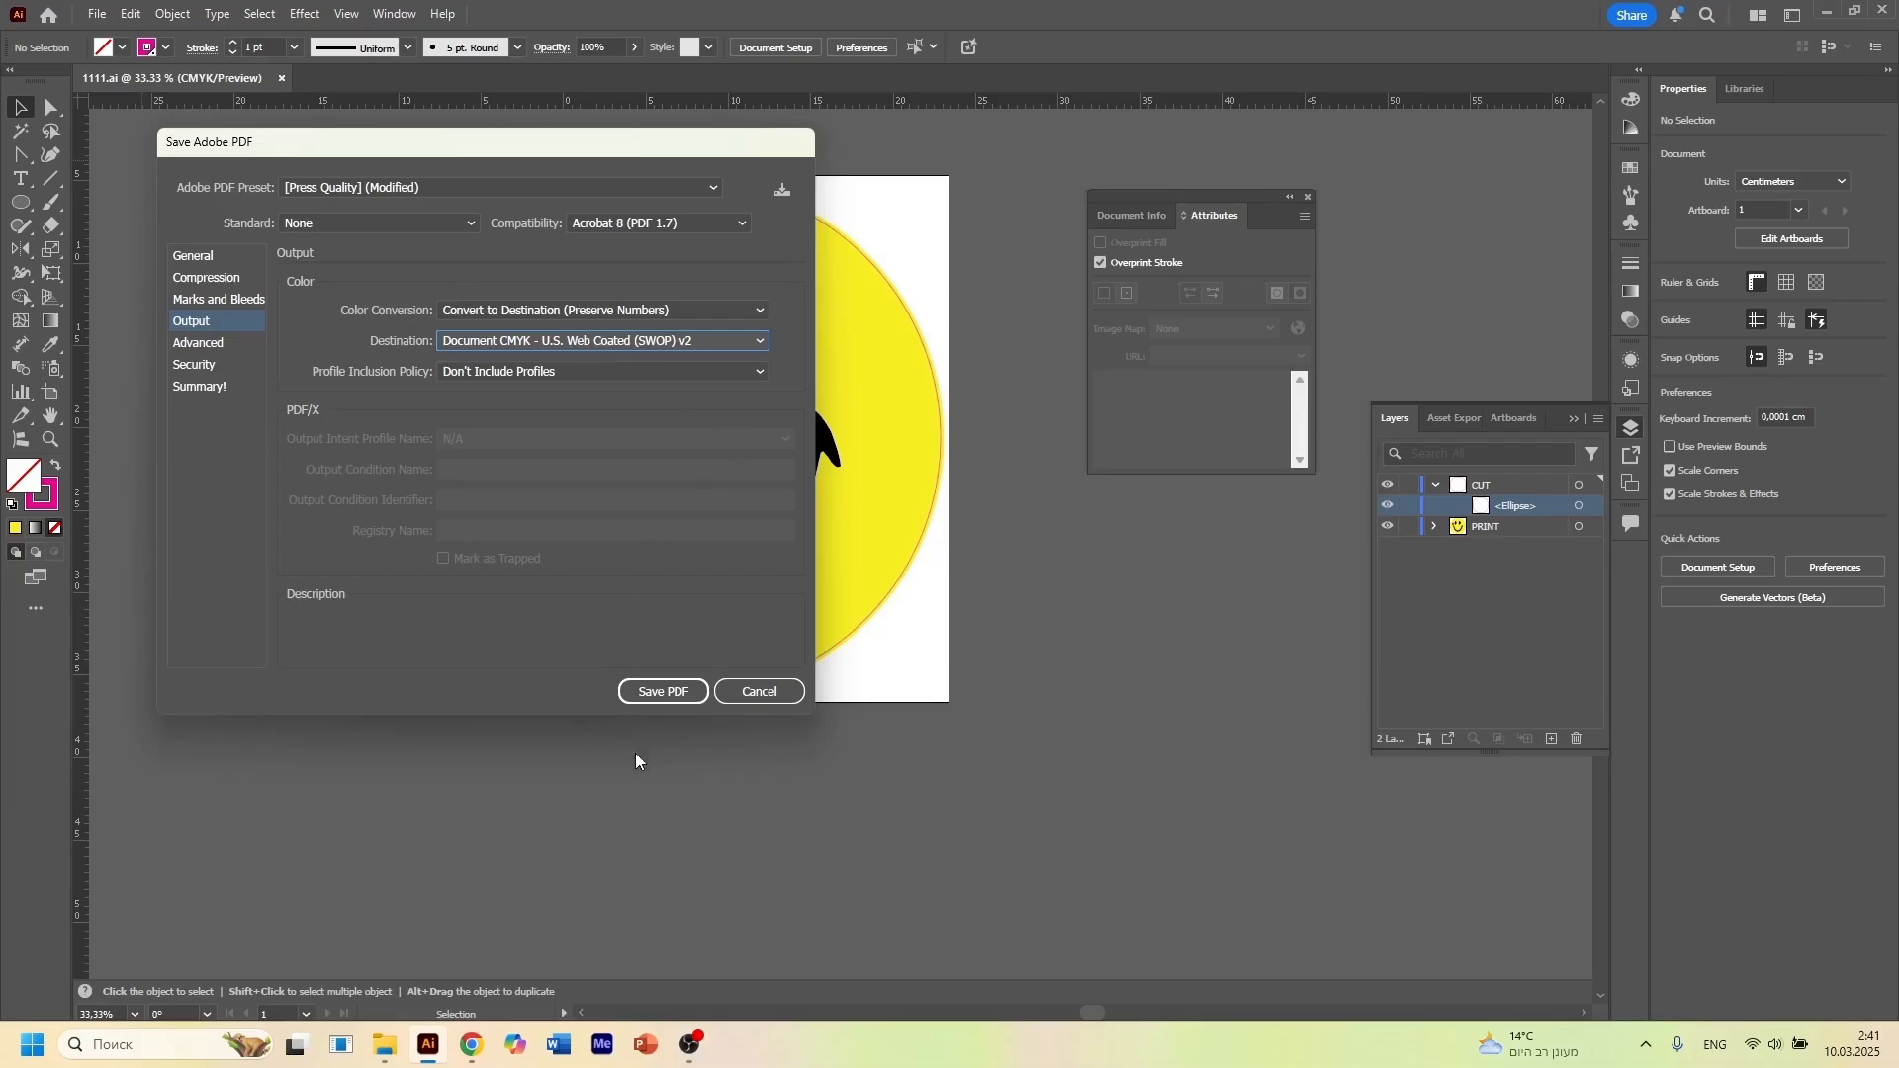
{"action": "left_click", "coordinate": [677, 694]}
{"action": "left_click", "coordinate": [586, 466]}
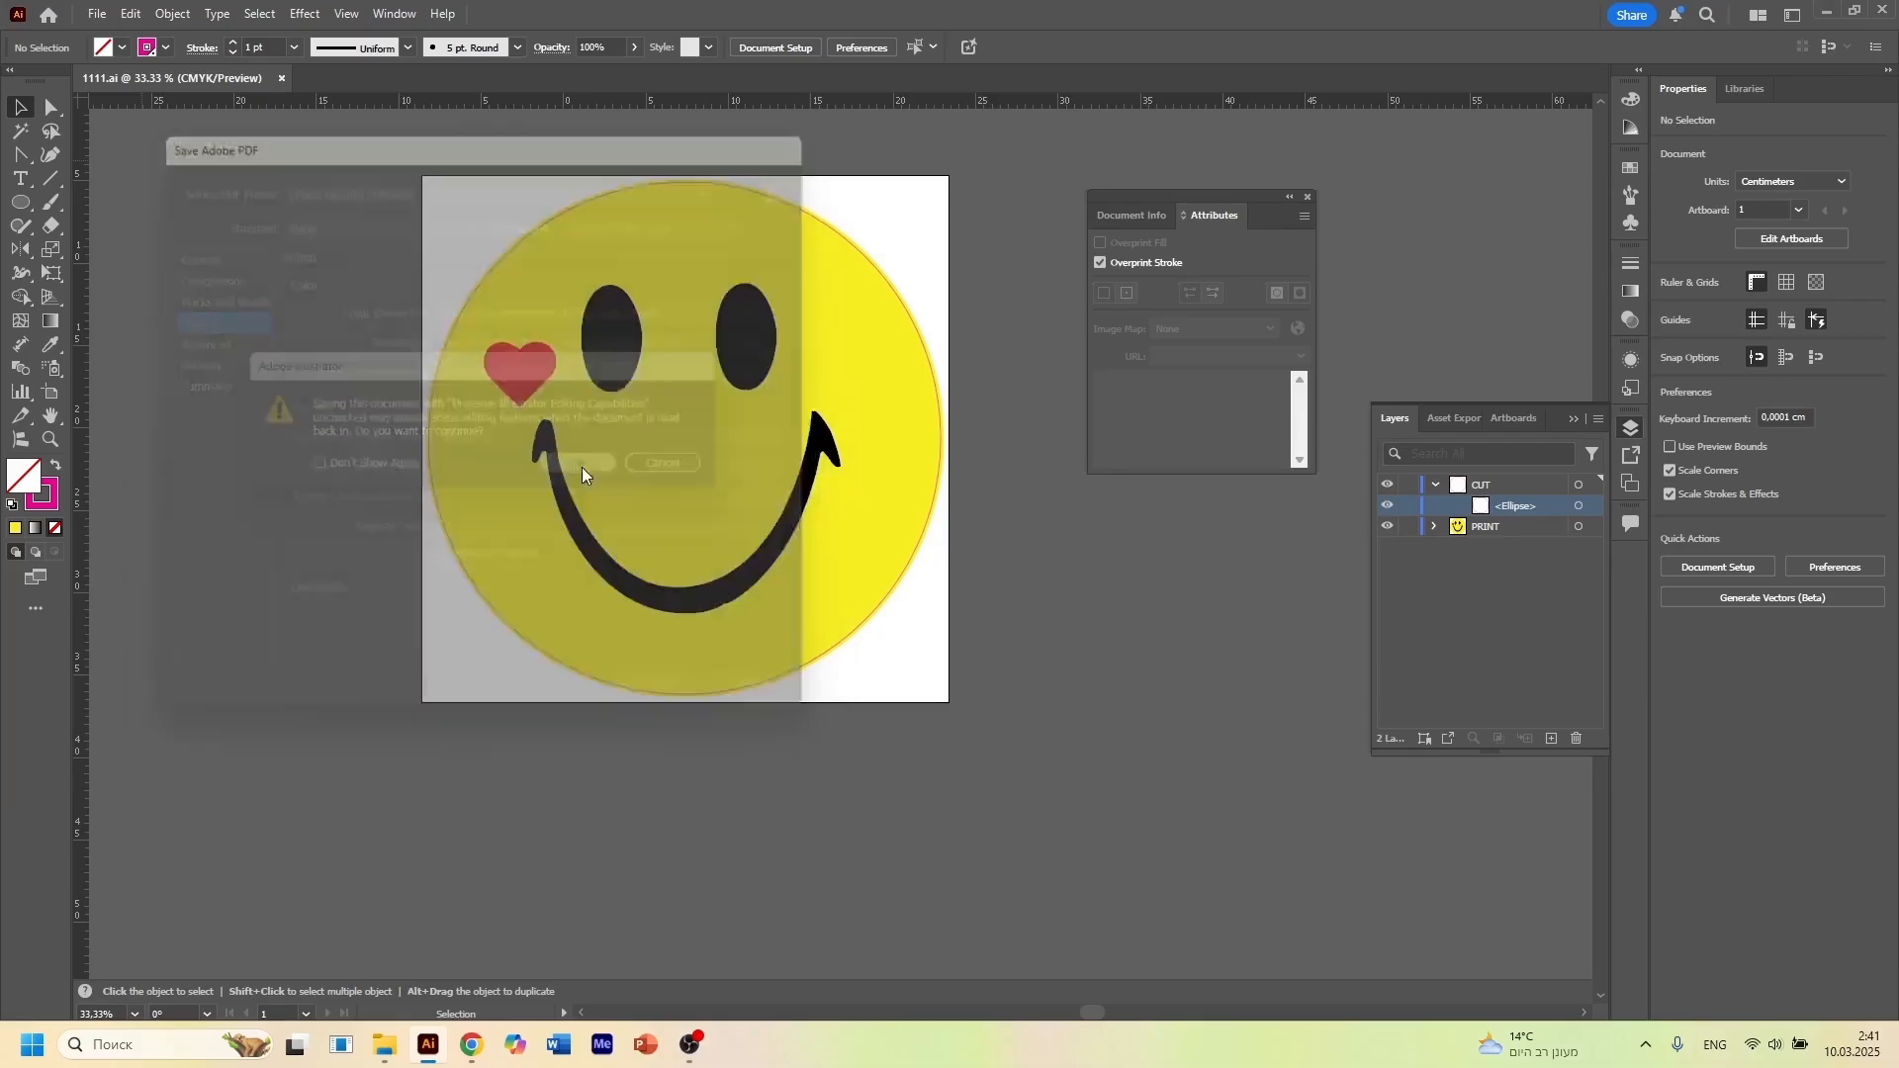